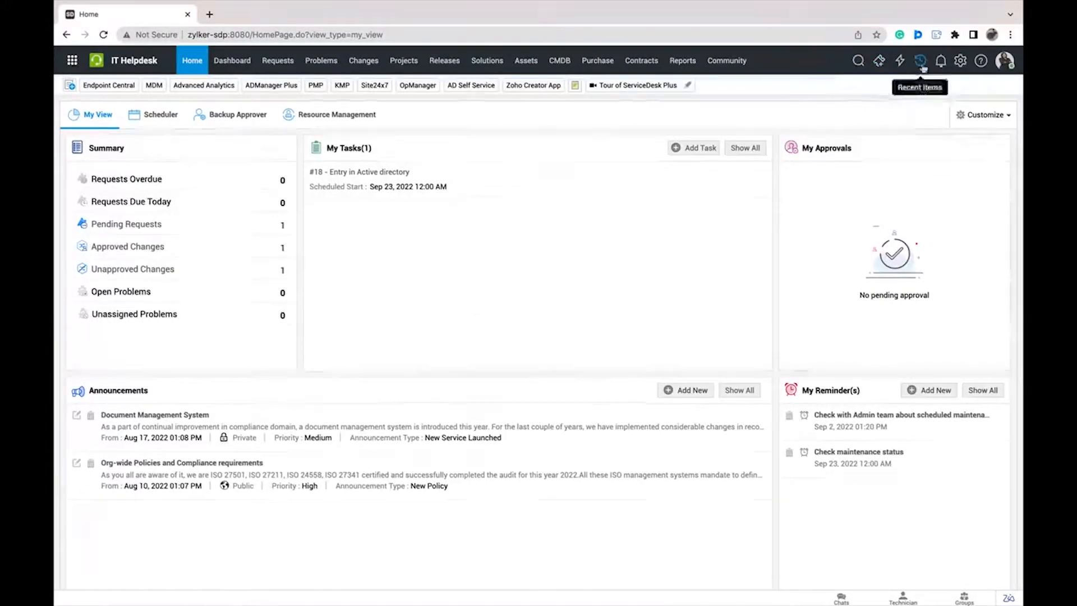
- Open the Priority Matrix in the Helpdesk customization of the admin settings
left_click(957, 61)
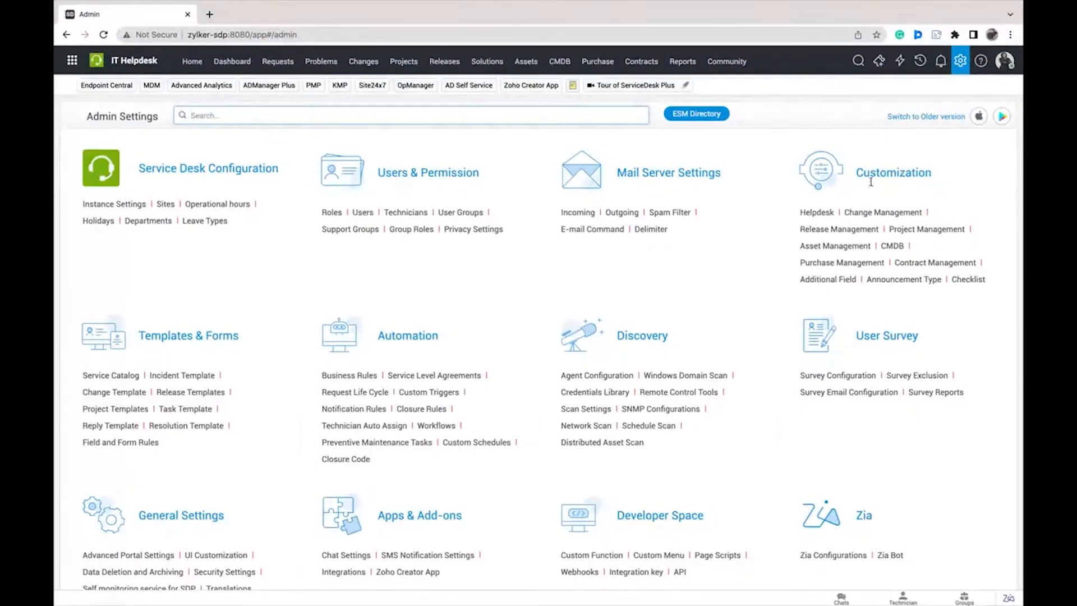
left_click(817, 212)
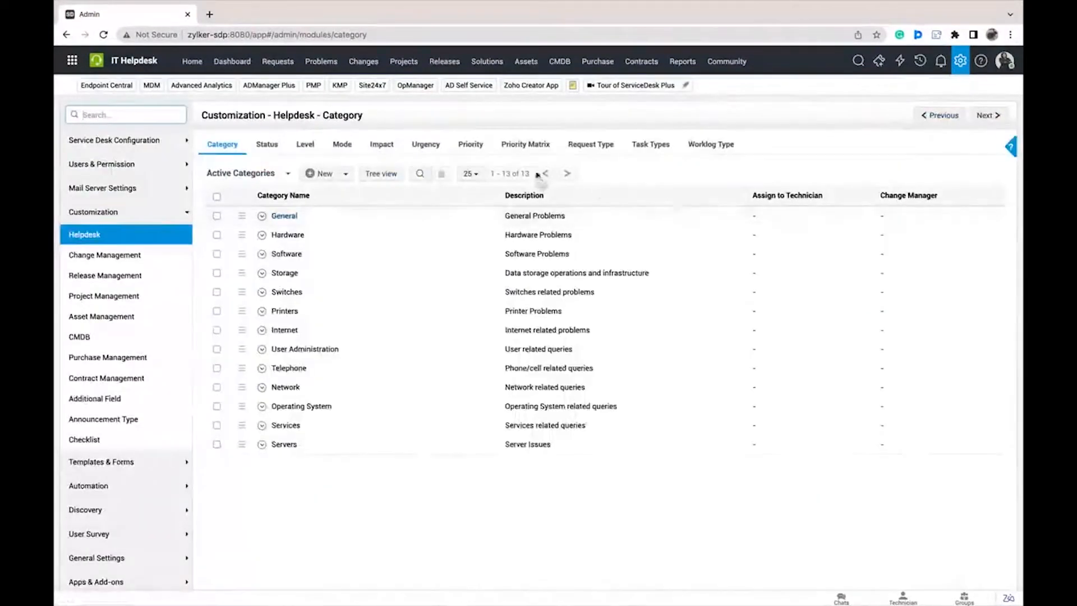
left_click(526, 147)
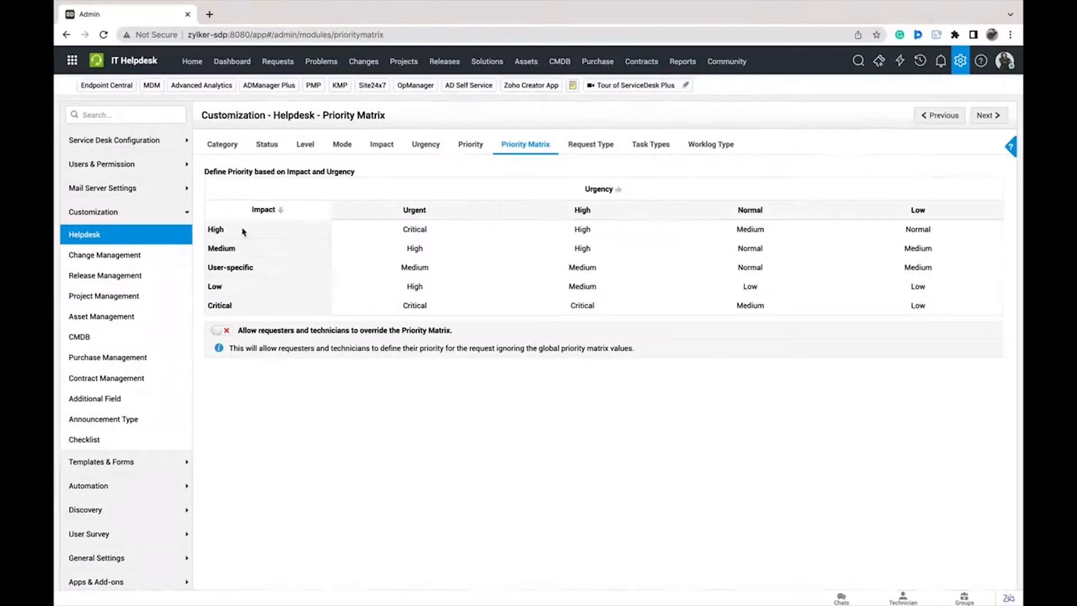
- Set the matrix priority to Critical for High impact with Urgent urgency, and to Low for Low impact with Low urgency
left_click(421, 232)
left_click(428, 234)
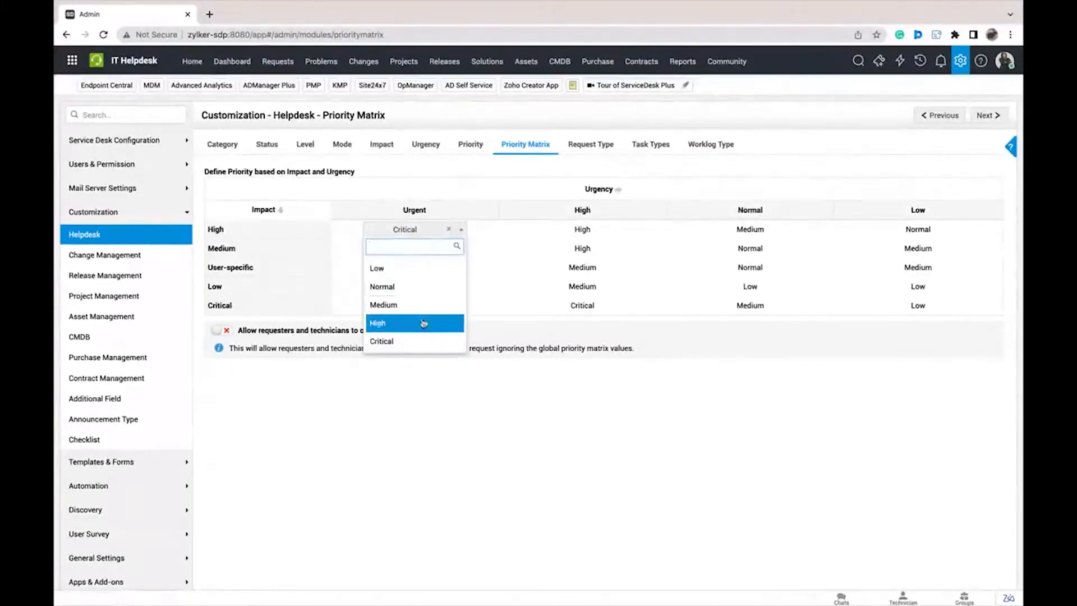
left_click(418, 341)
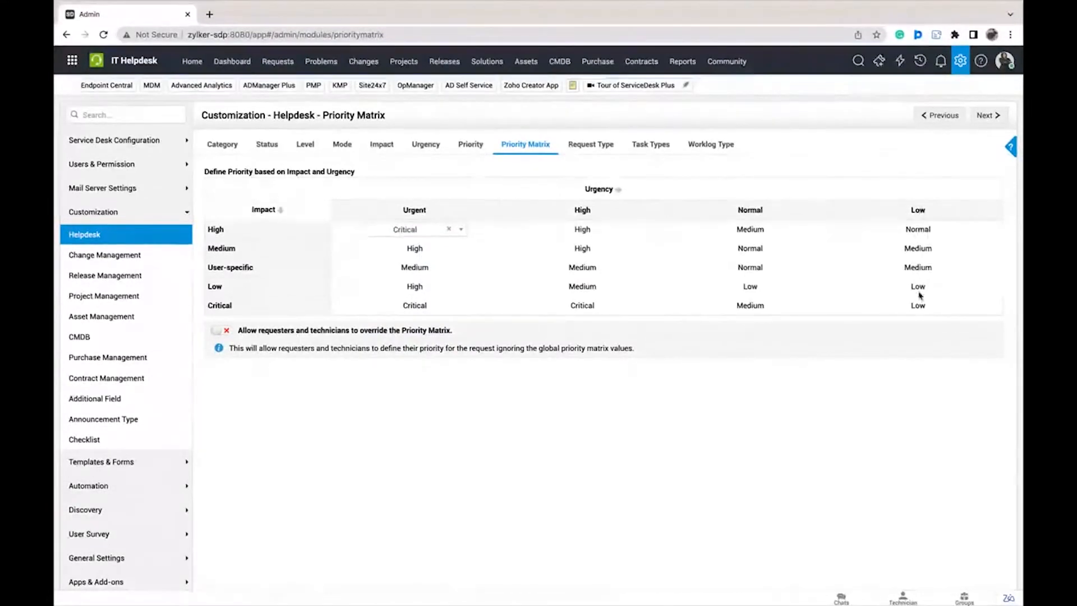
left_click(920, 288)
left_click(922, 292)
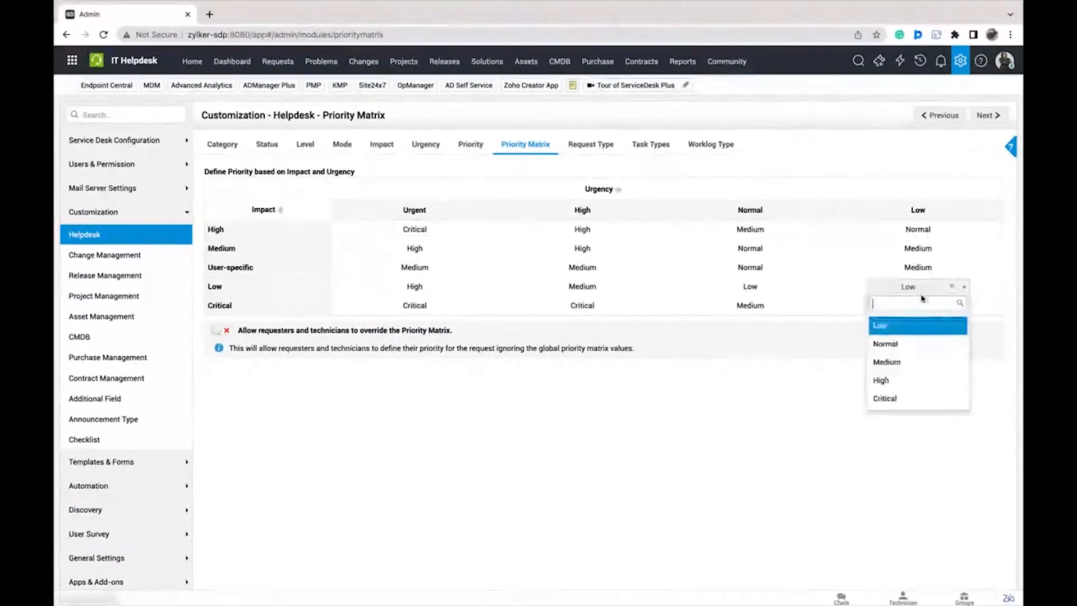
left_click(896, 330)
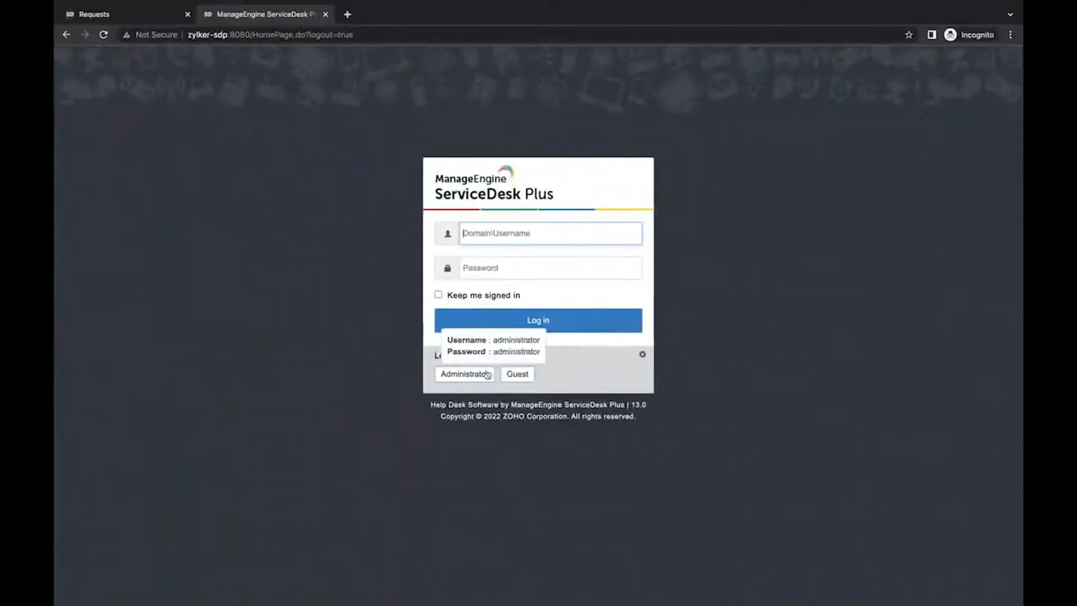
- Log in with the guest account and start an issue report from the "Application crashes frequently" template in the Others category
left_click(521, 379)
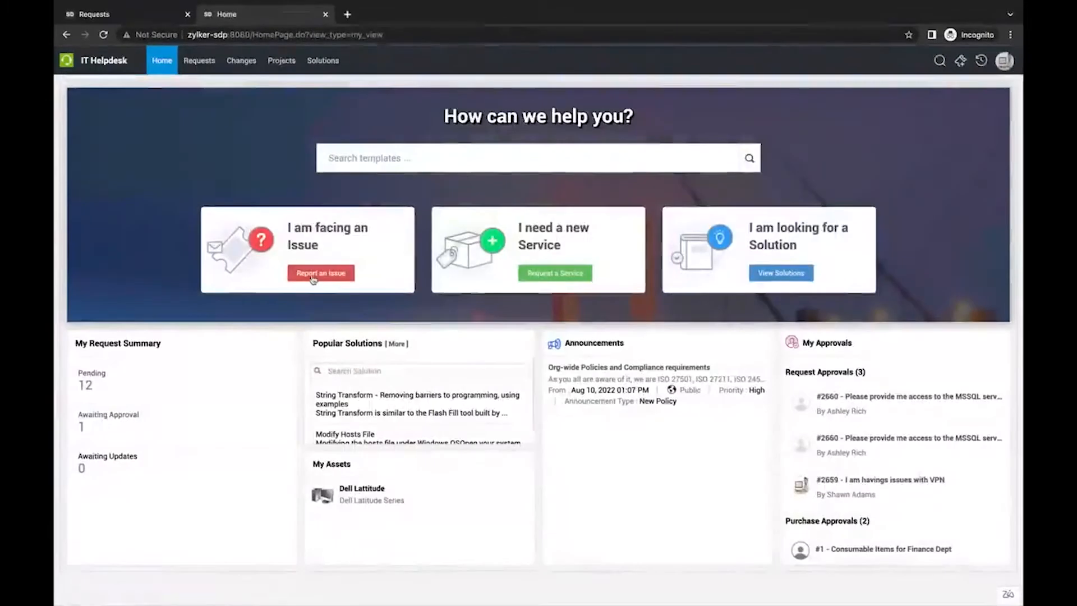
left_click(313, 275)
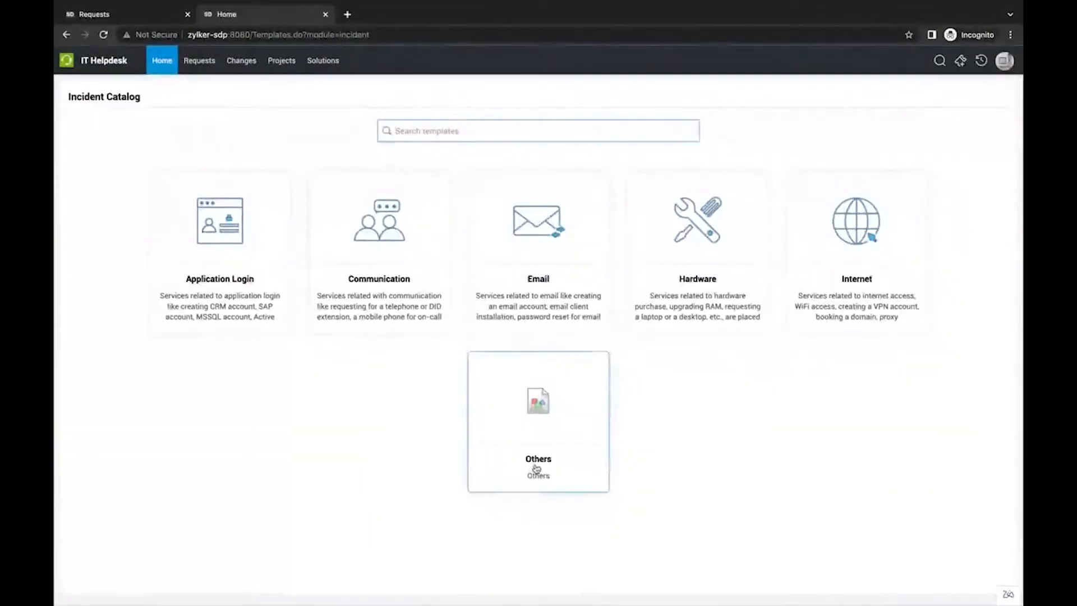
left_click(537, 469)
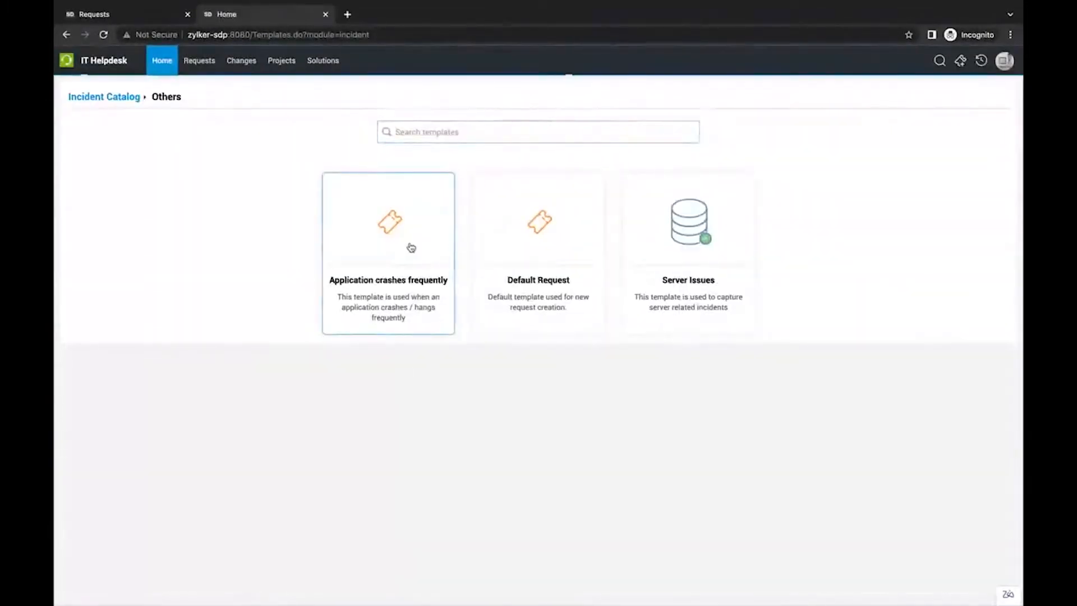
left_click(411, 247)
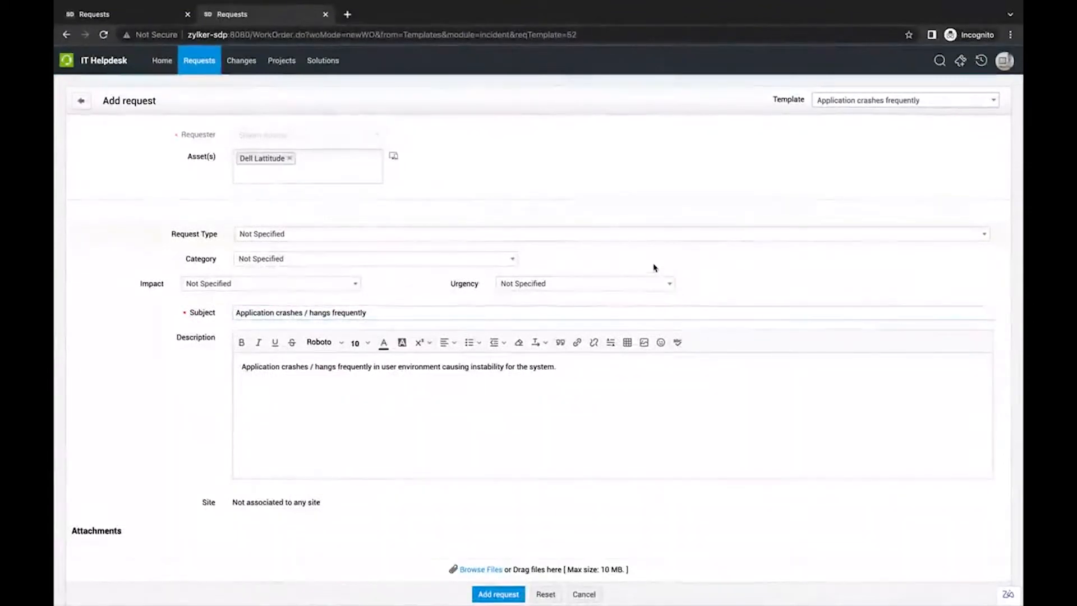
- Set the request type to Major Incident and both impact and urgency to Low
left_click(523, 235)
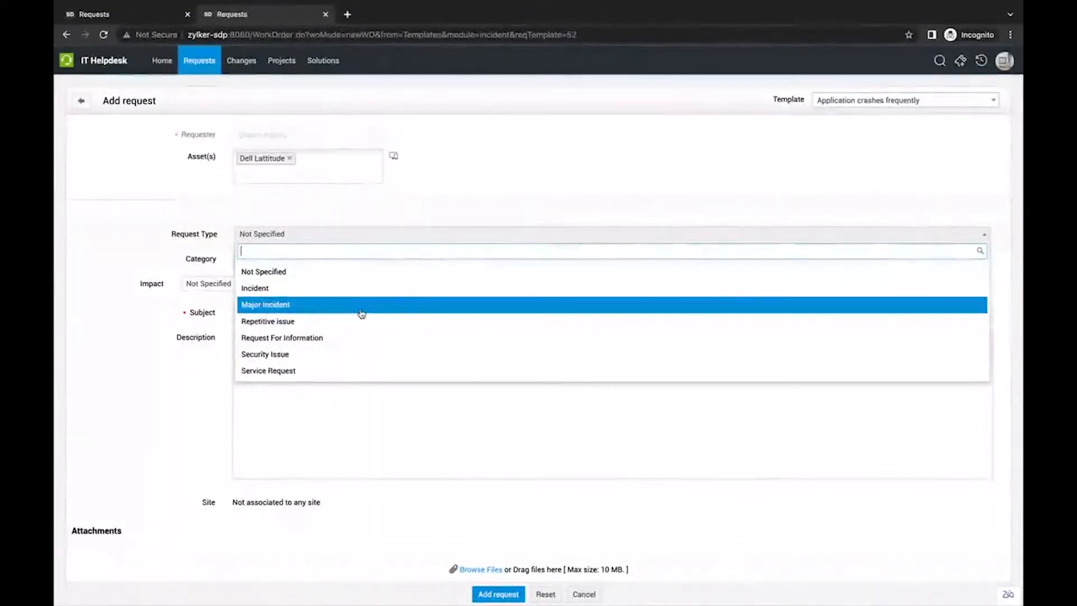
left_click(362, 313)
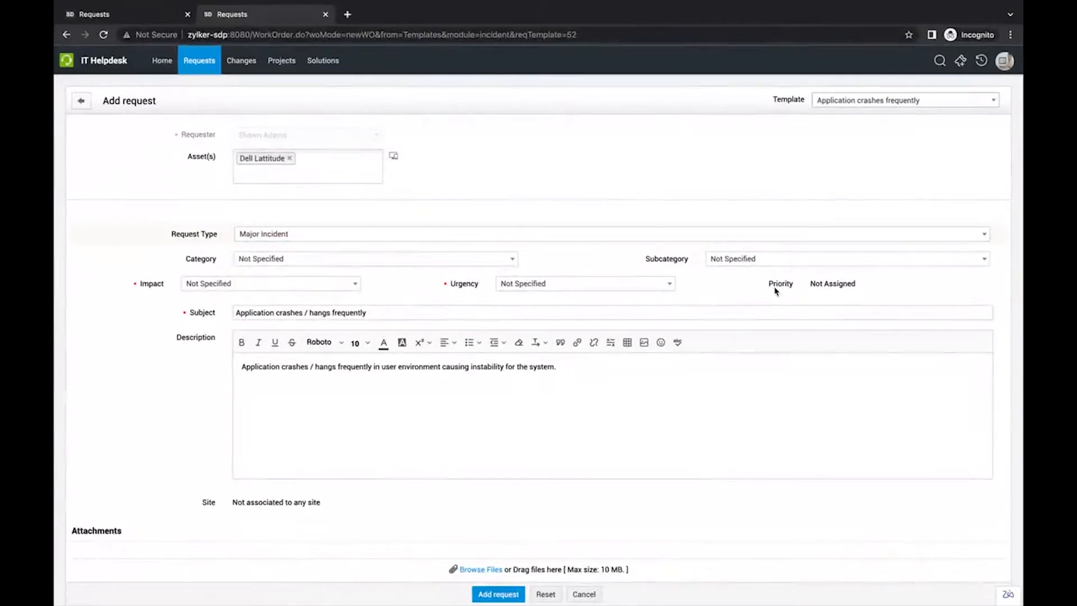
left_click(278, 287)
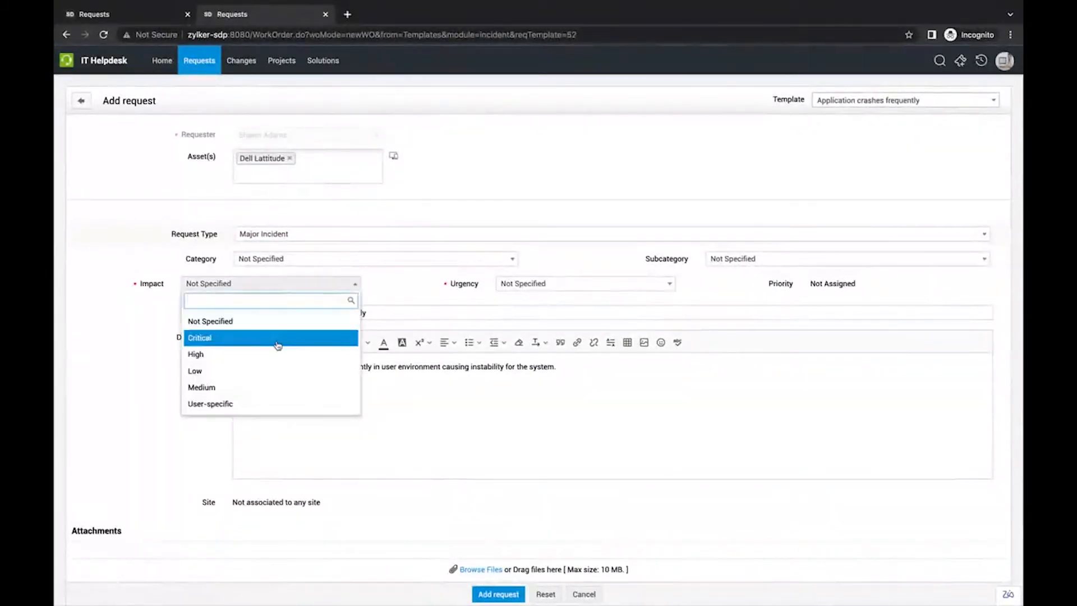
left_click(286, 372)
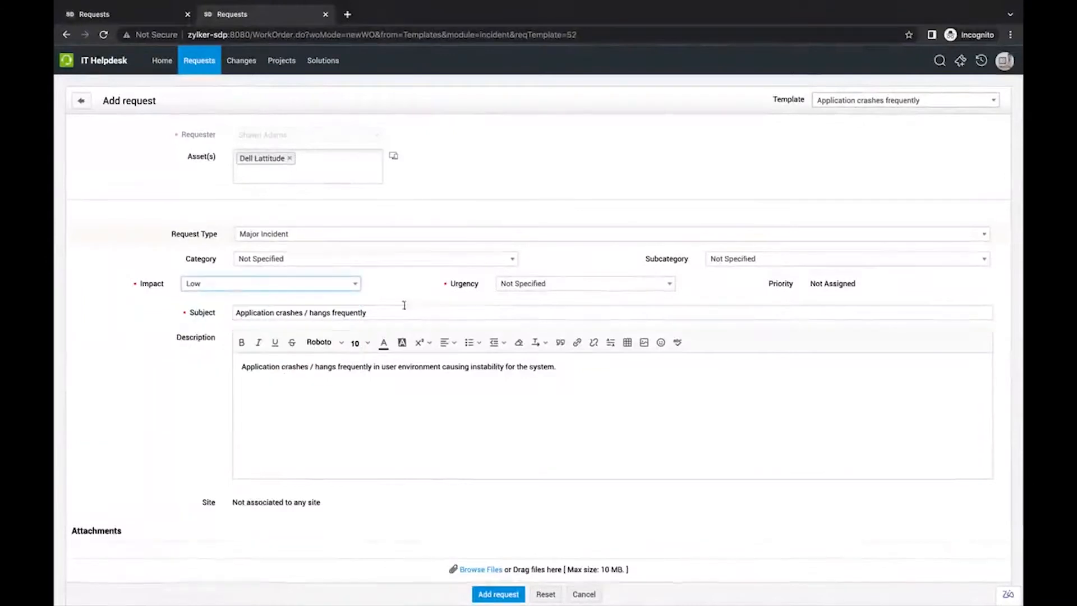
left_click(577, 284)
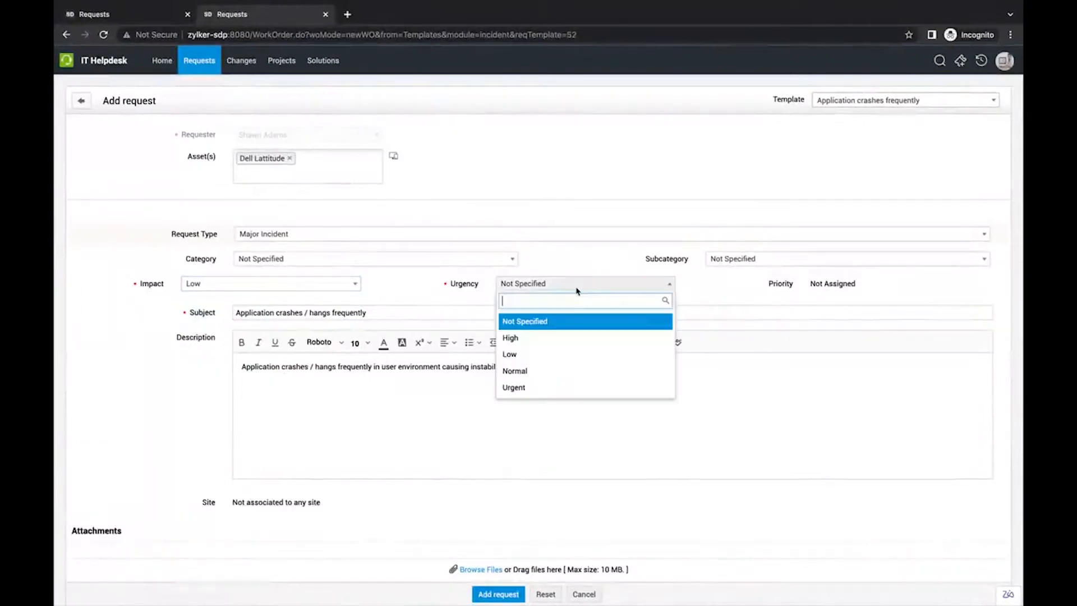
left_click(548, 357)
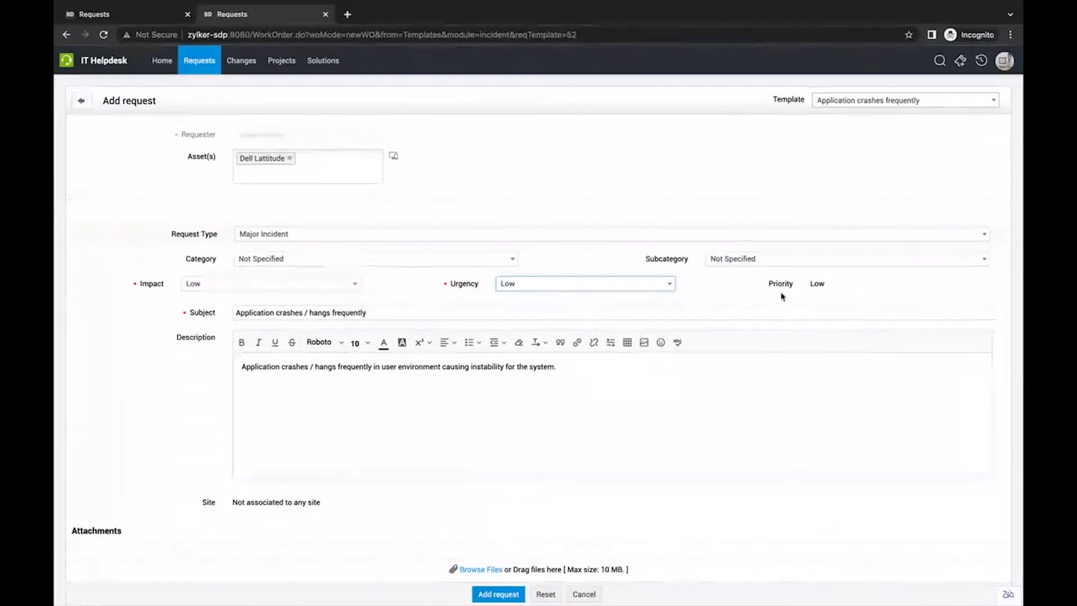
- Raise the impact of the application crash request to High
left_click(293, 286)
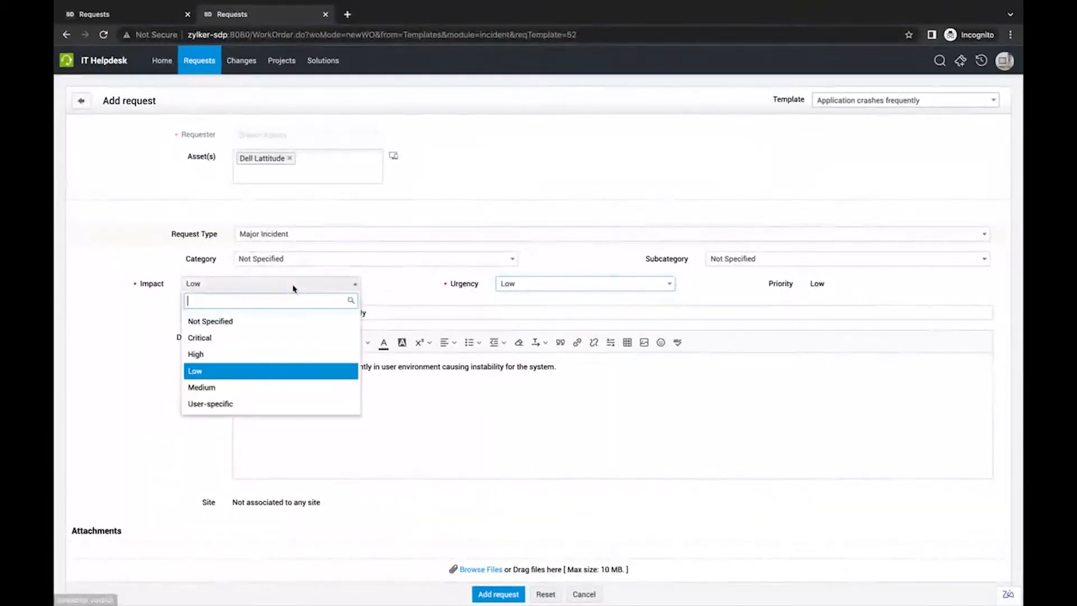
left_click(267, 360)
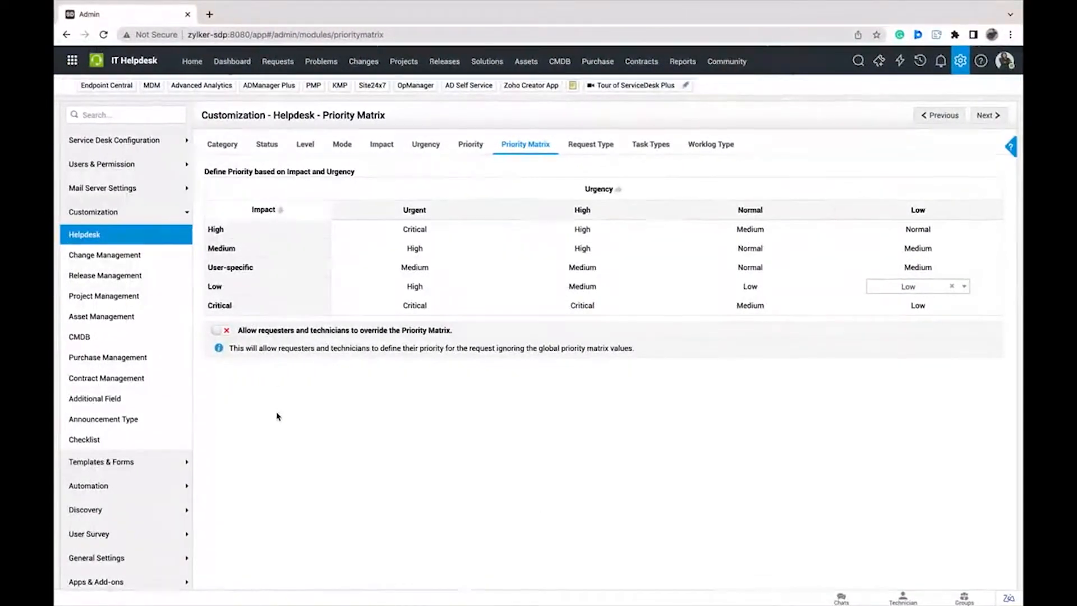
- Open the High SLA for editing from the incident service level agreements in the Automation settings
left_click(150, 481)
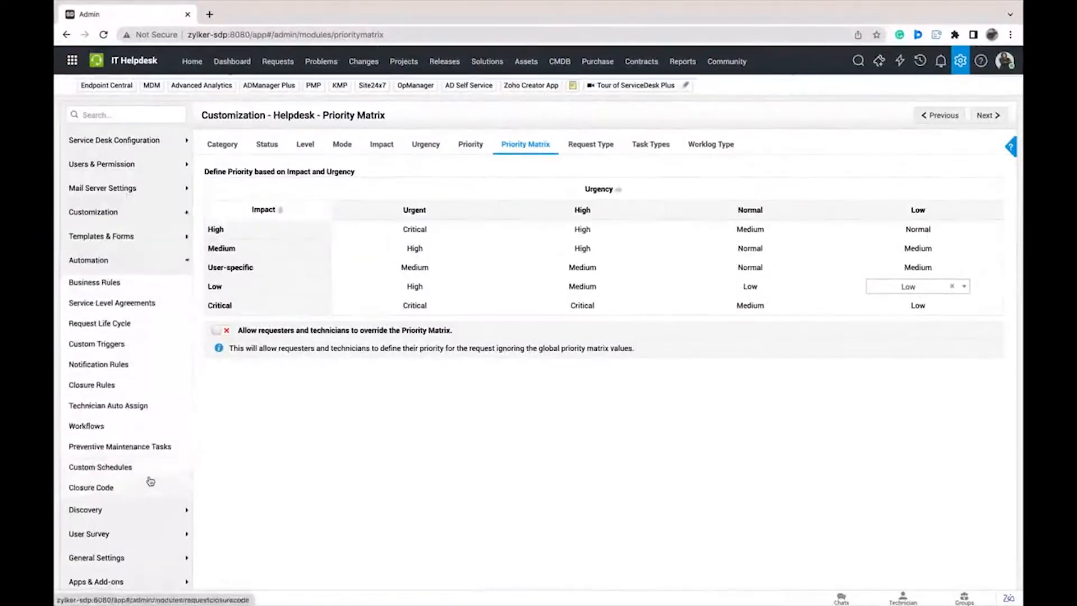
left_click(142, 303)
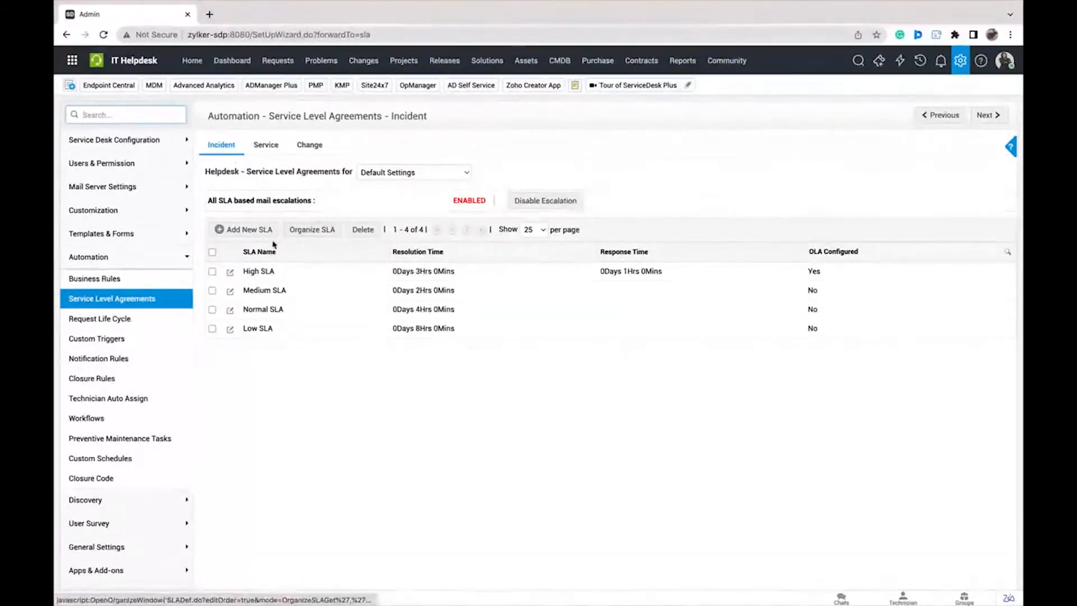
left_click(260, 272)
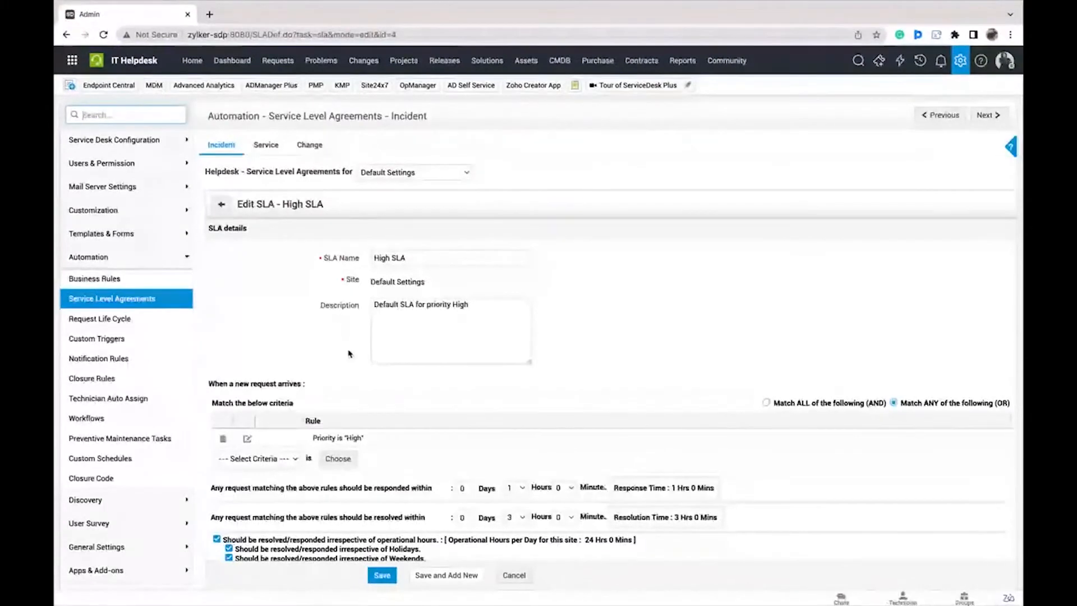
- Add a Category criterion to the High SLA matching Network, Operating System, Printers or Servers
scroll(348, 353, "down", 3)
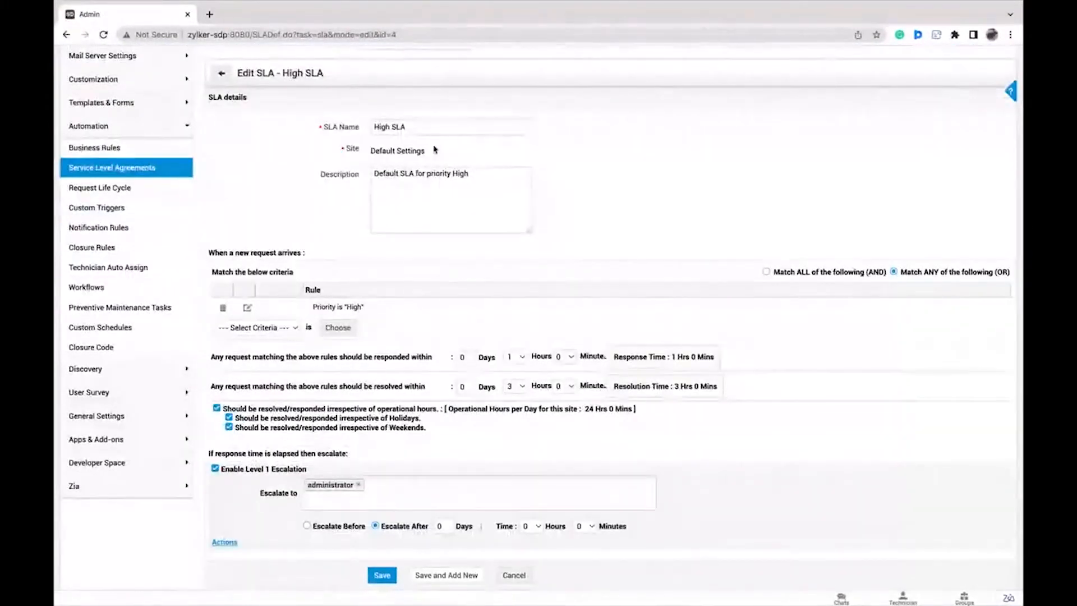
scroll(449, 269, "down", 1)
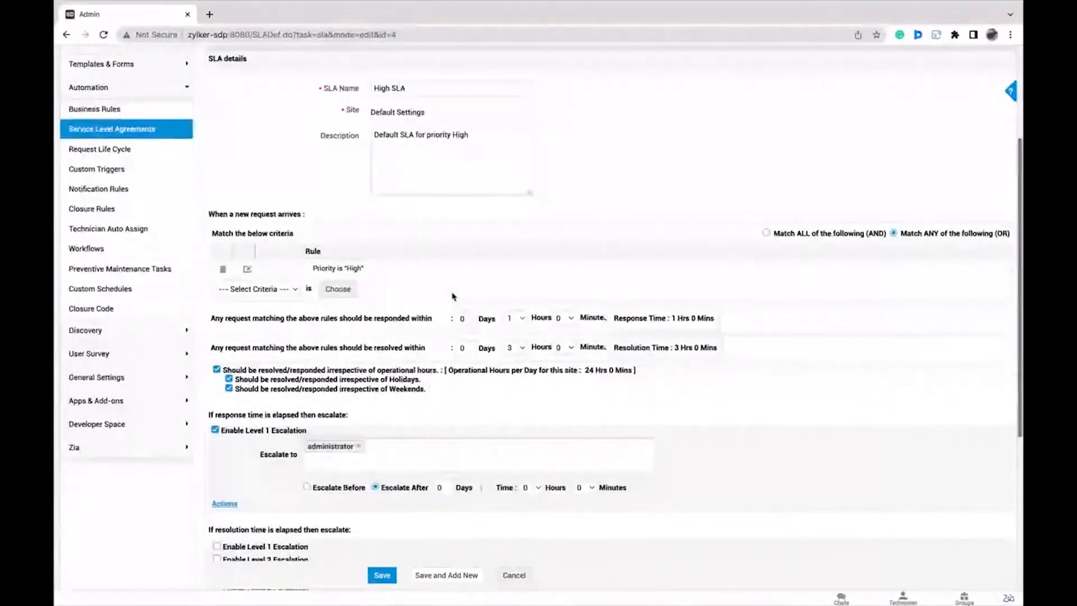
scroll(453, 296, "up", 1)
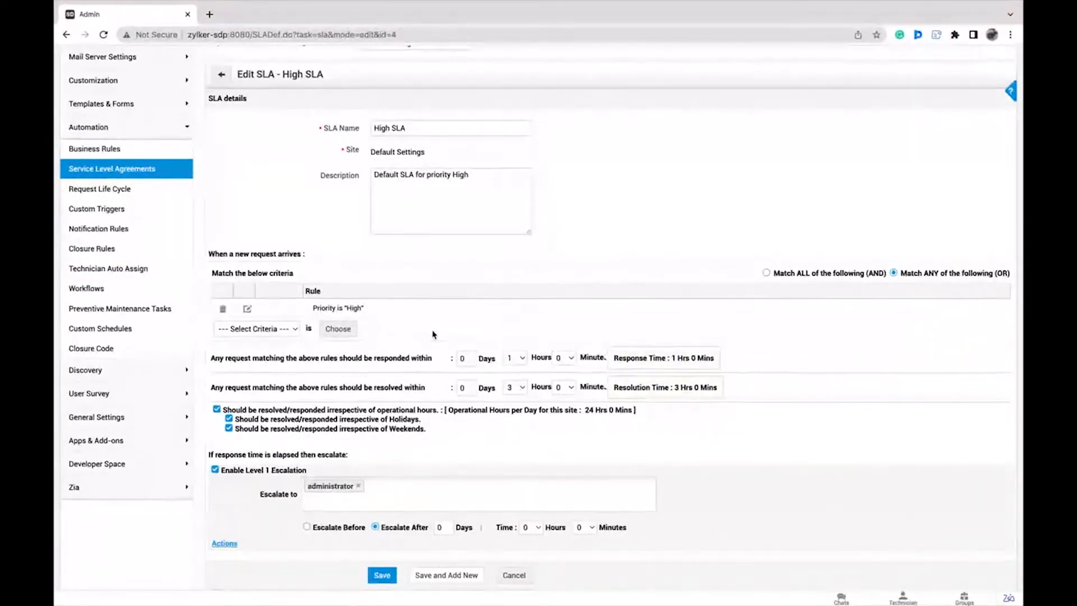
left_click(272, 330)
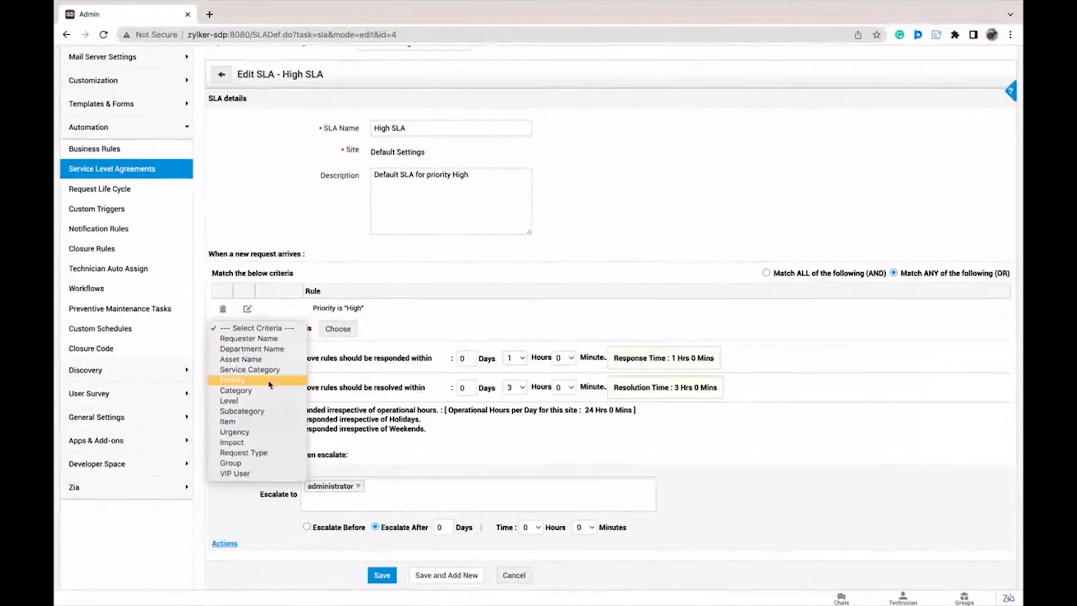
left_click(270, 390)
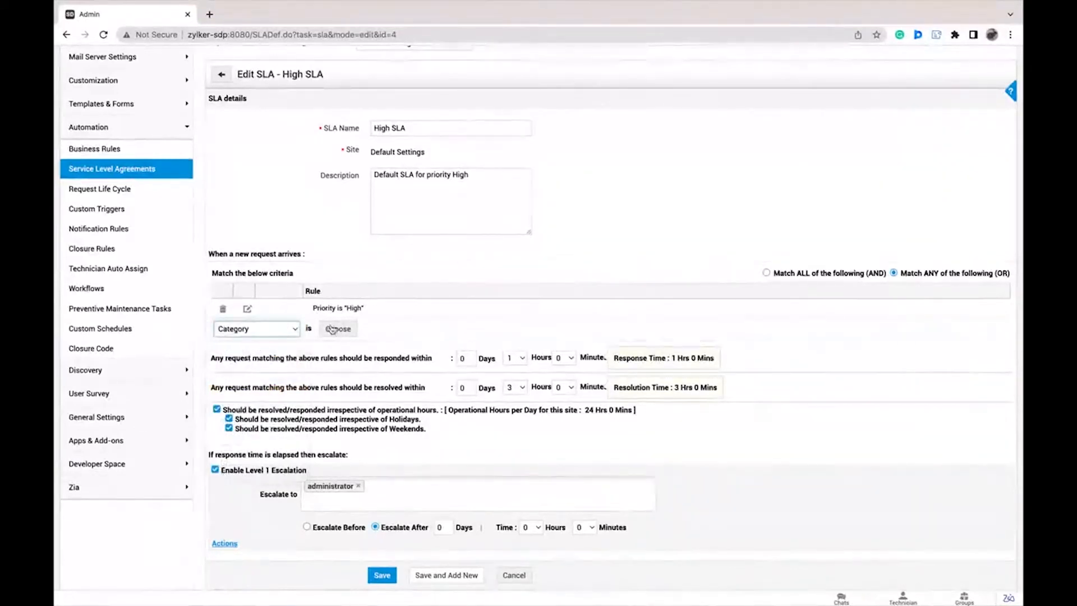
left_click(333, 329)
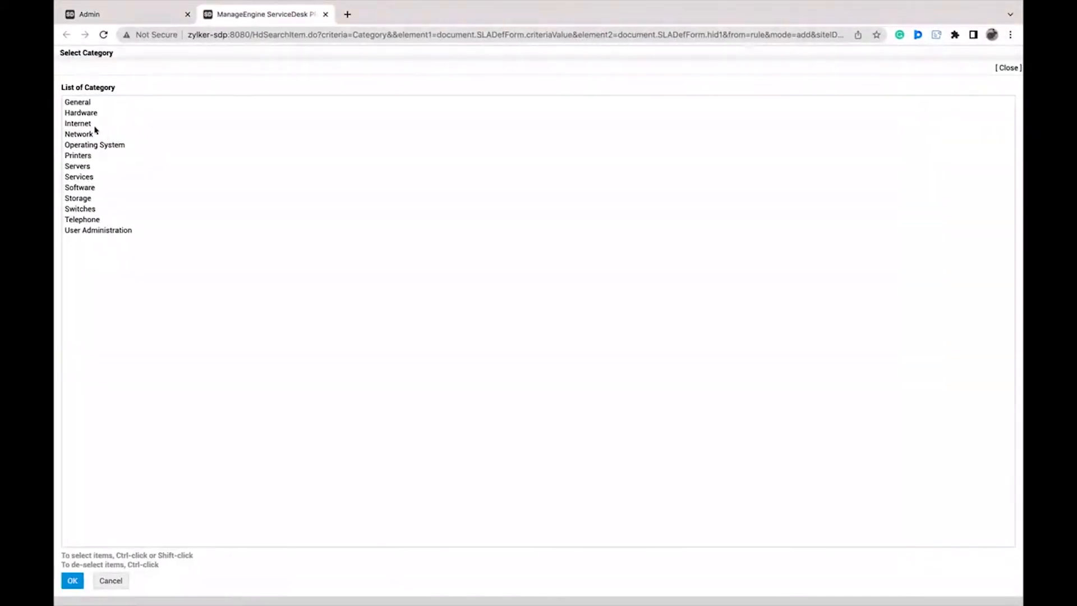
left_click(82, 125)
left_click(88, 136)
key("shift+Down")
key("shift+Down")
key("shift+Down")
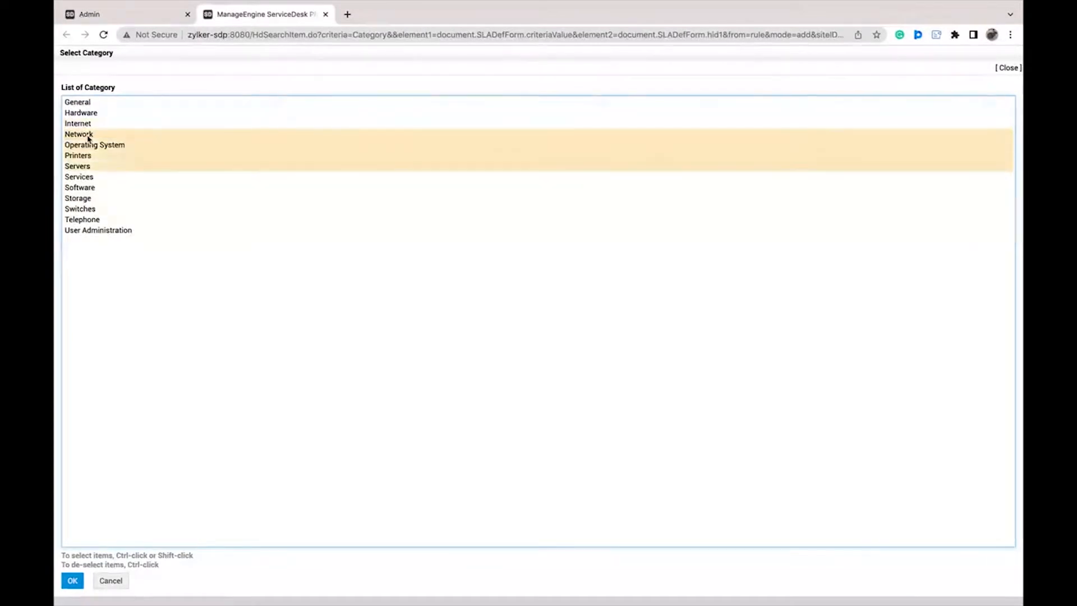
left_click(73, 580)
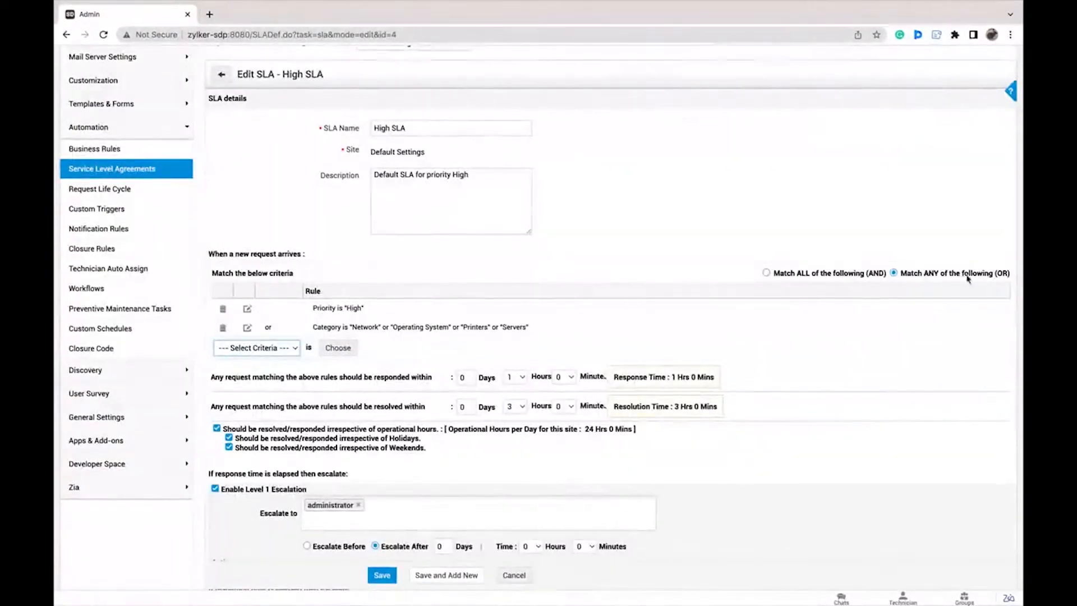
- Switch the criteria matching to ALL and back to ANY, and delete the Category criterion
left_click(816, 274)
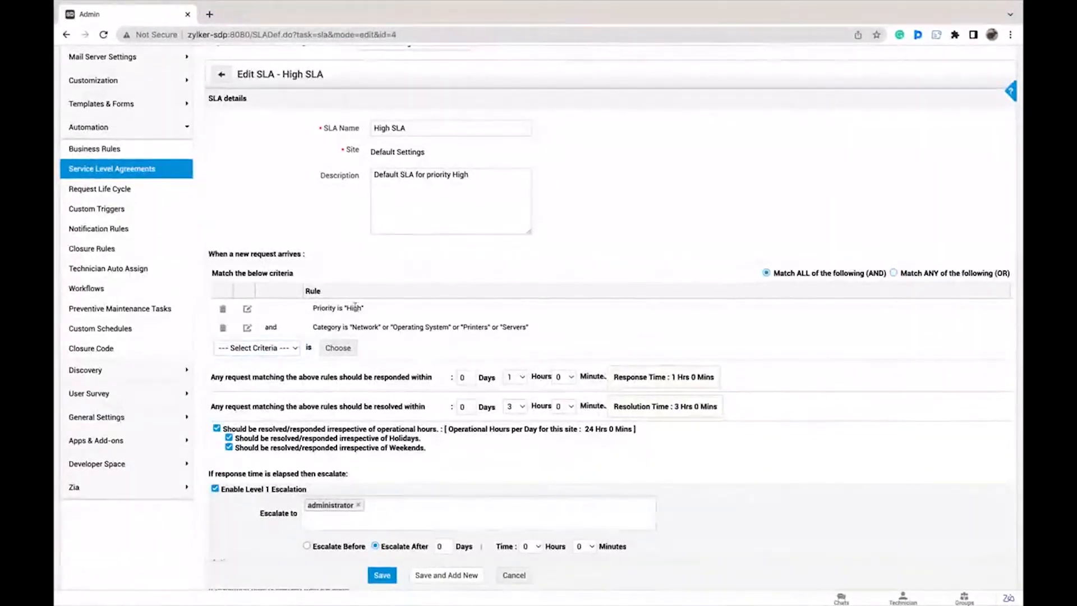
left_click(973, 275)
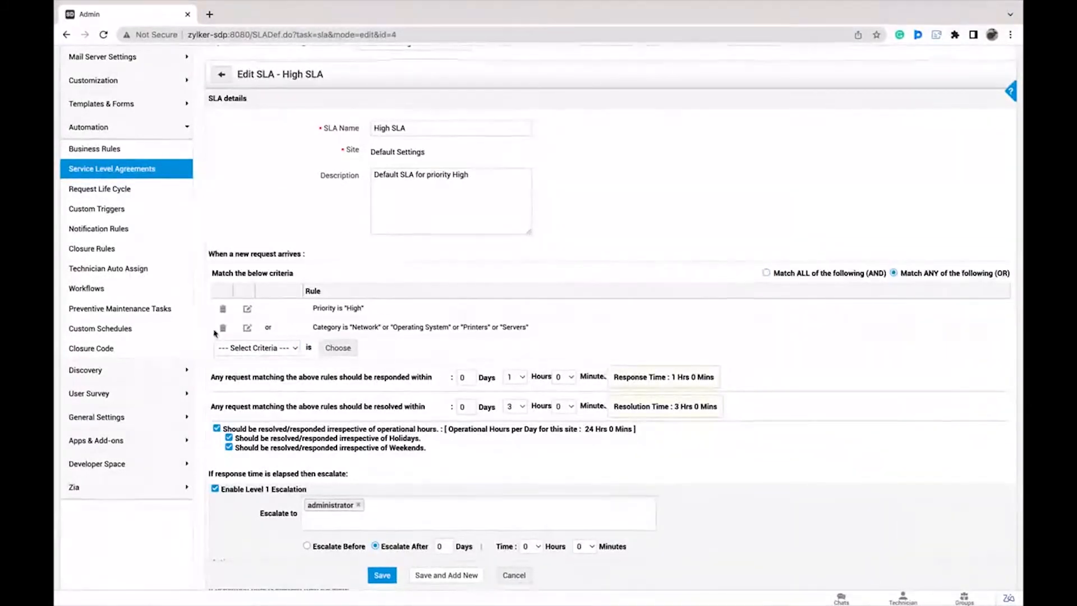
left_click(224, 330)
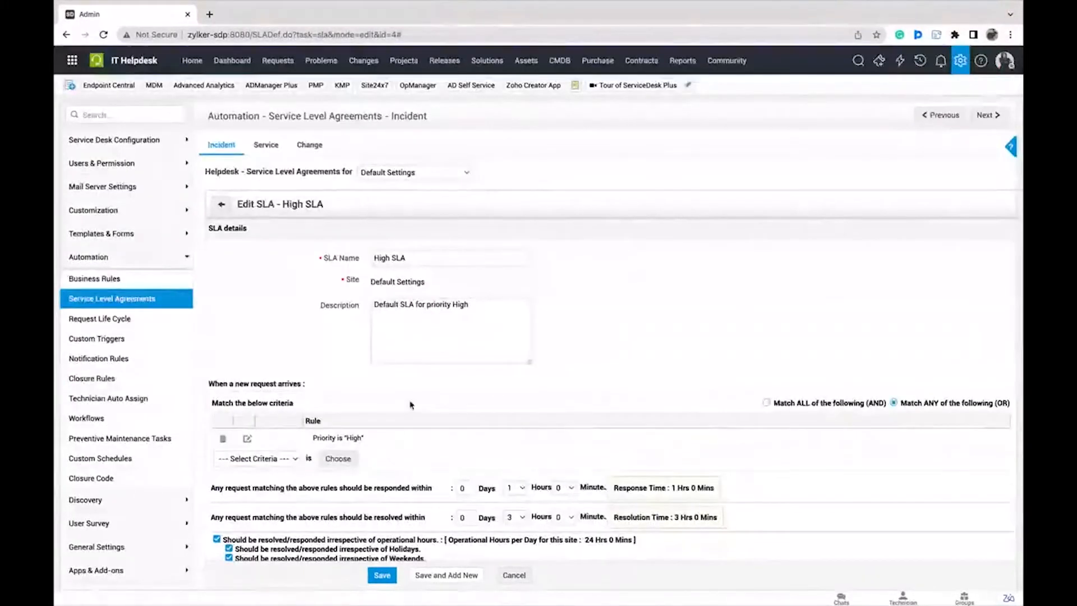
- Review the High SLA's response time, resolution time, operational hours and escalation settings
scroll(411, 405, "down", 4)
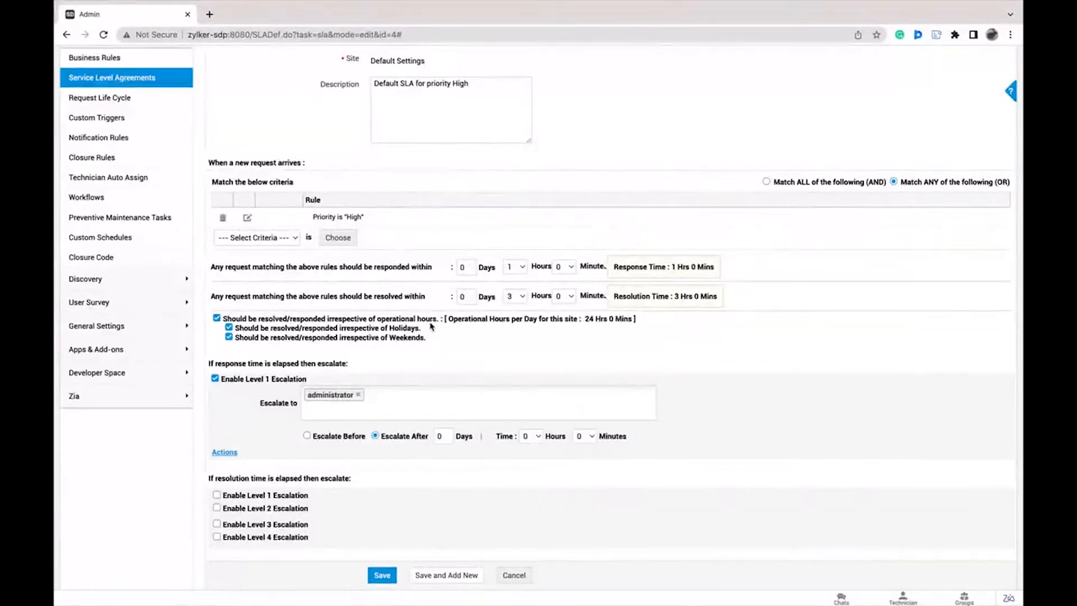
scroll(428, 320, "up", 1)
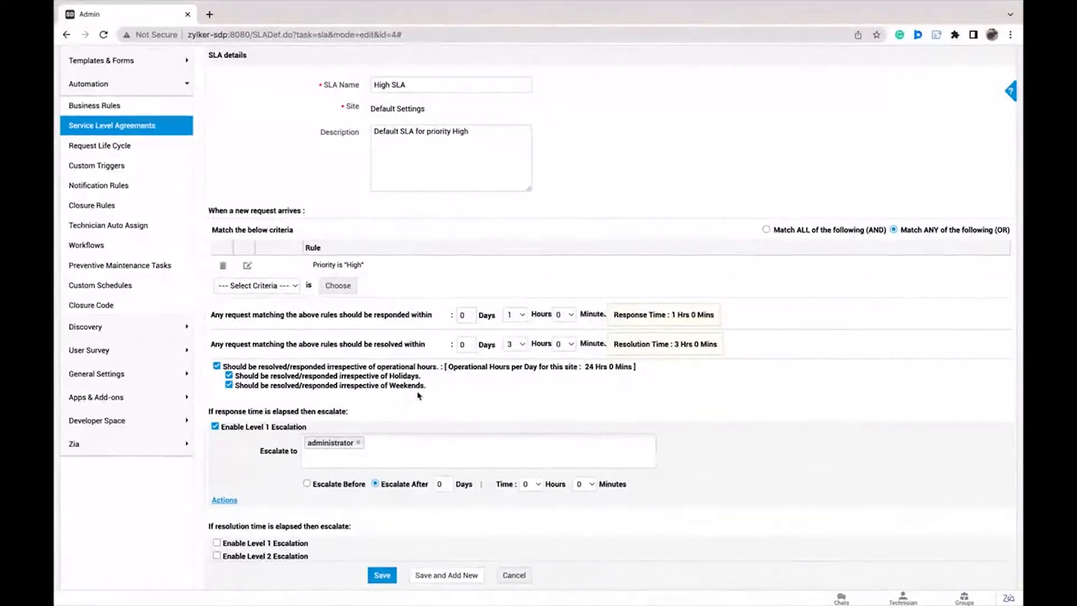
- Examine the High SLA's escalation settings and the recipients available for the Level 1 response-time escalation
scroll(418, 396, "down", 2)
scroll(418, 396, "down", 1)
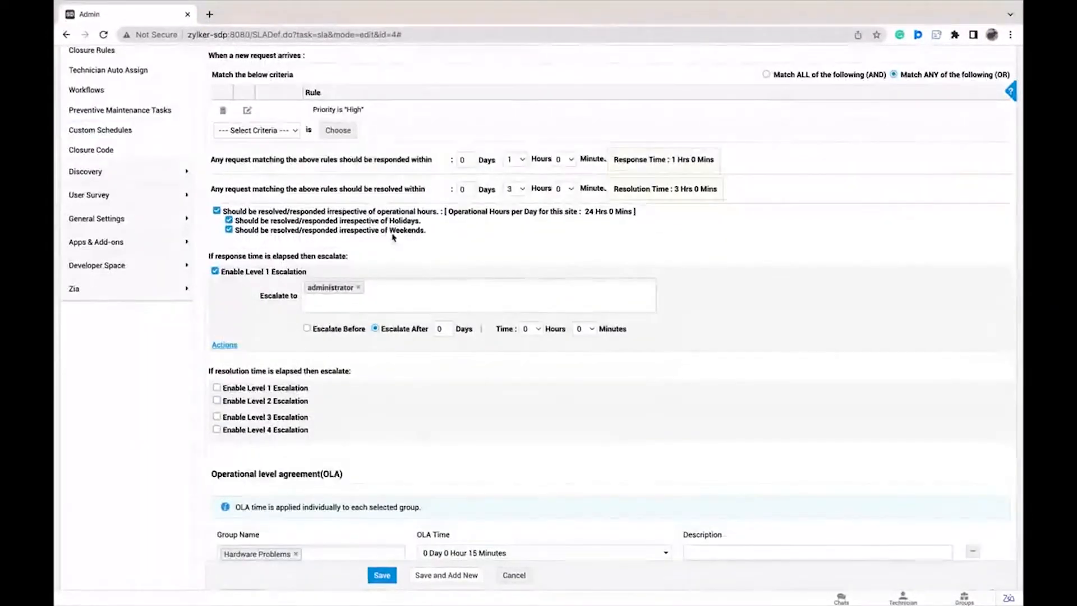
scroll(393, 237, "up", 1)
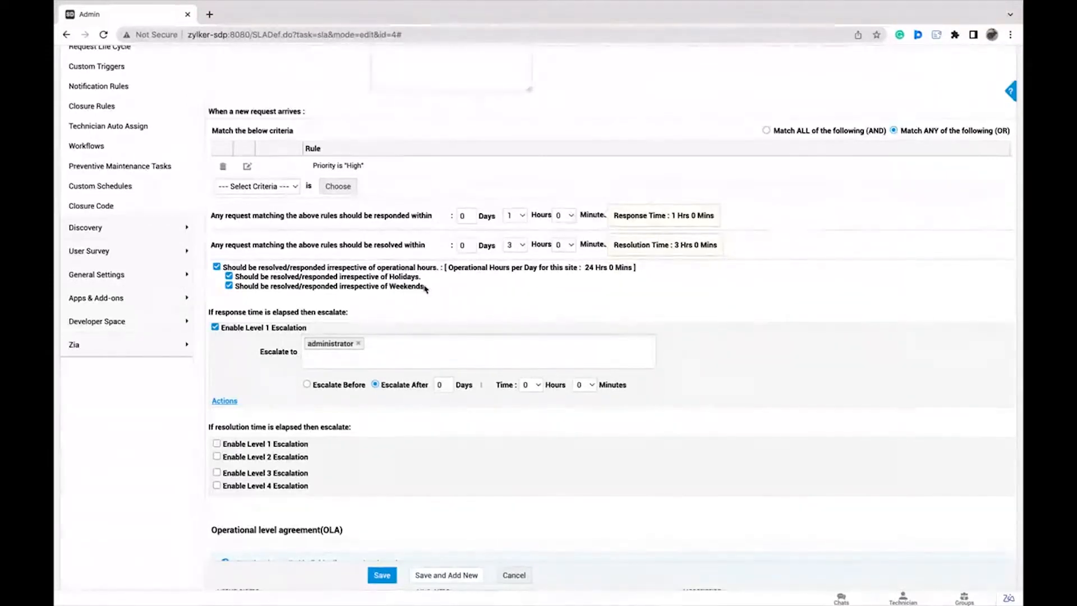
left_click(409, 365)
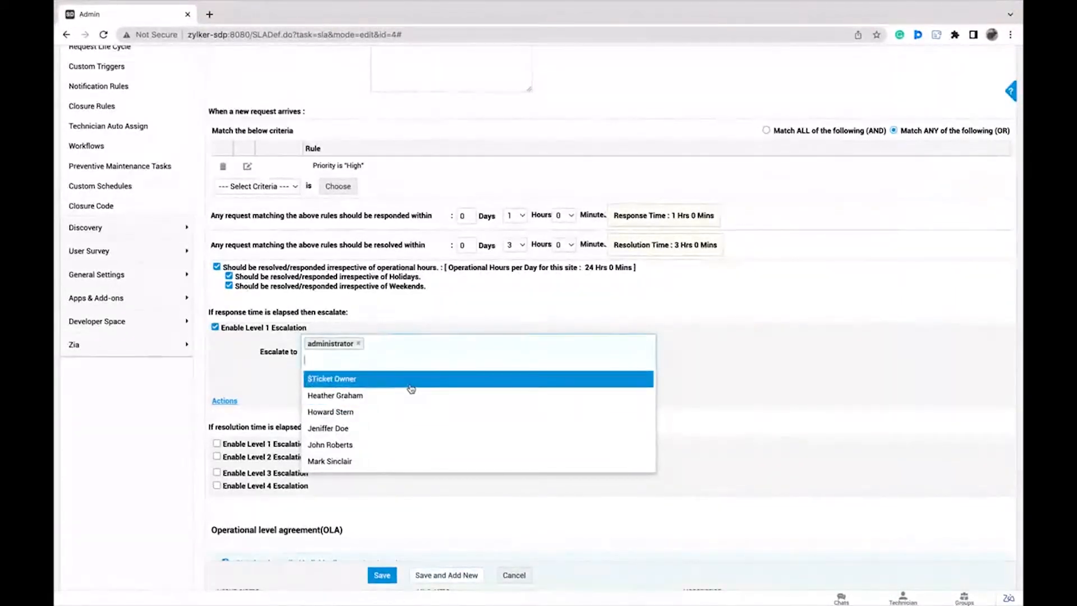
scroll(409, 387, "up", 1)
left_click(281, 404)
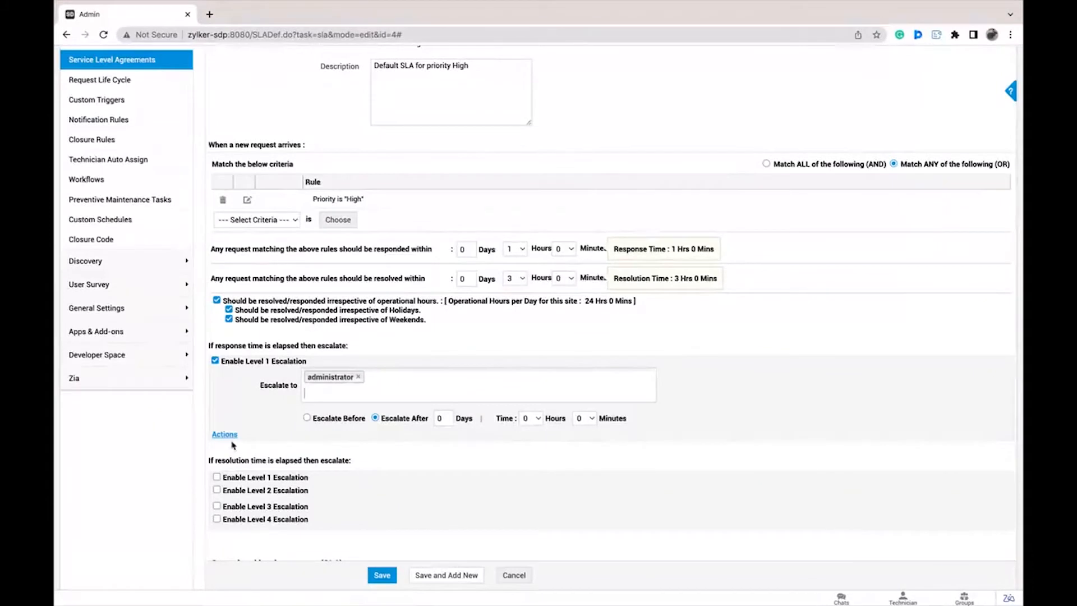
- Reveal the Level 1 escalation actions, check the group OLA times, and save the High SLA
left_click(225, 435)
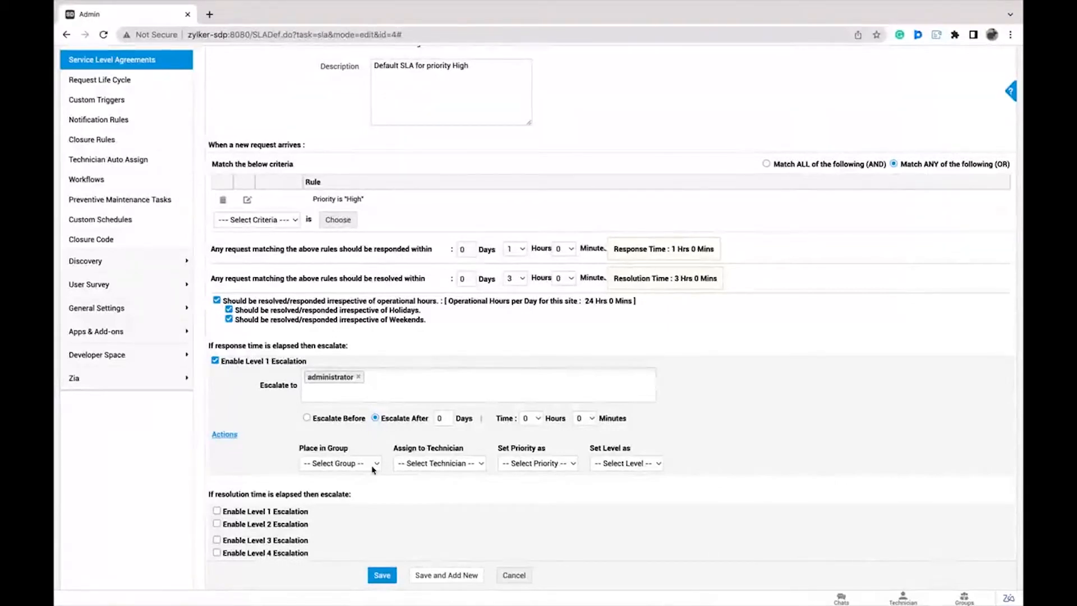
scroll(373, 470, "down", 5)
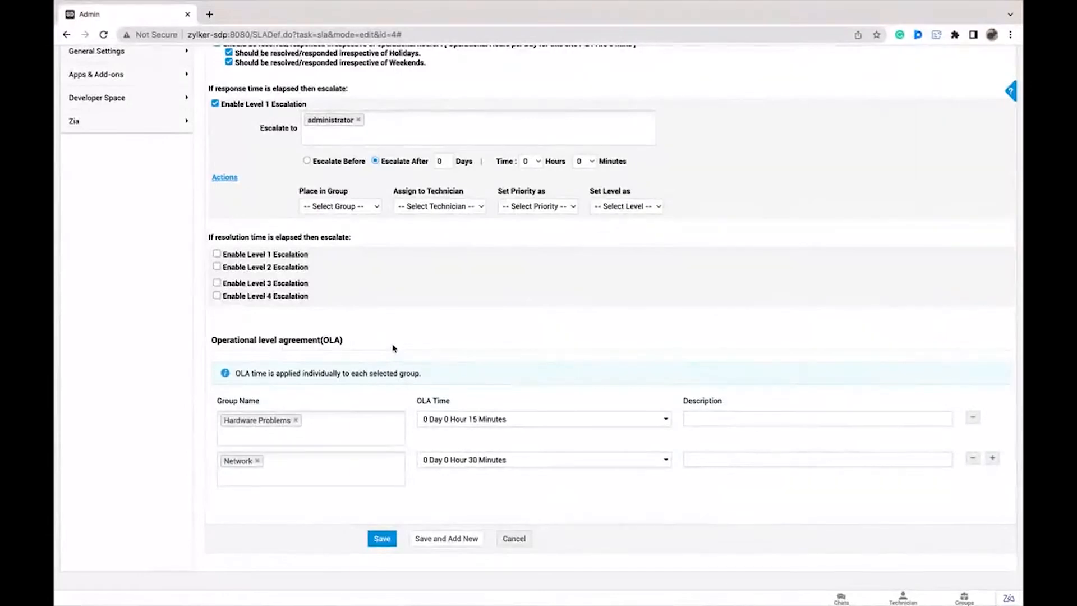
scroll(392, 348, "up", 1)
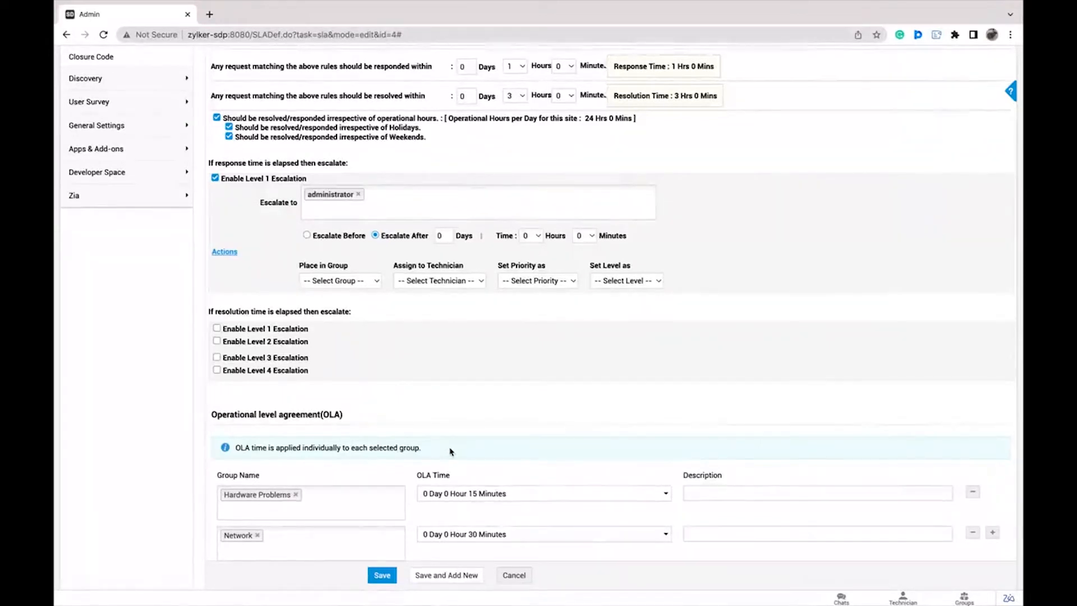
scroll(450, 452, "down", 3)
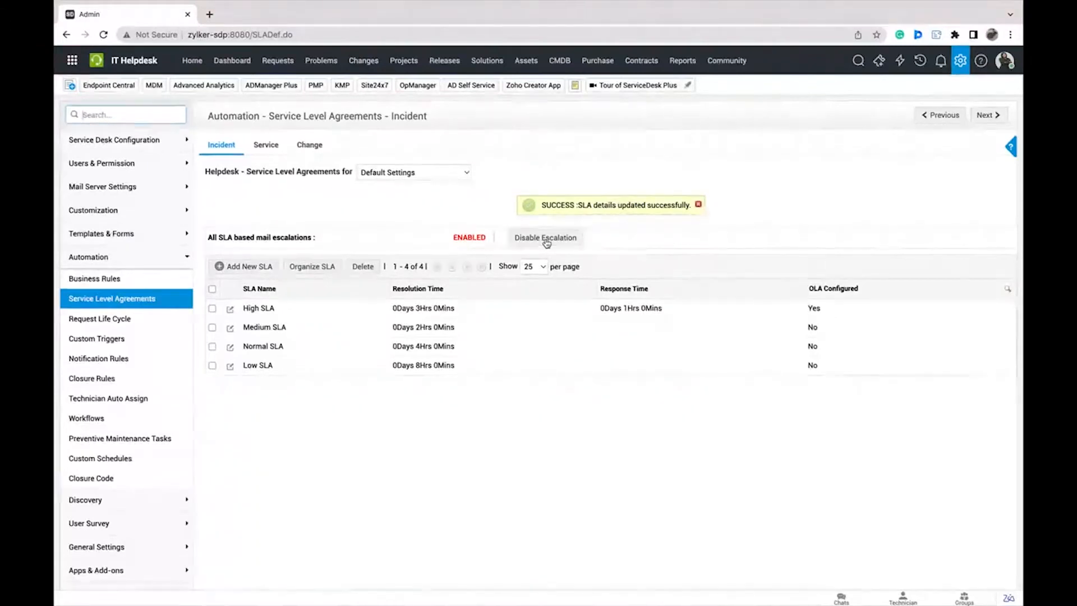
left_click(698, 205)
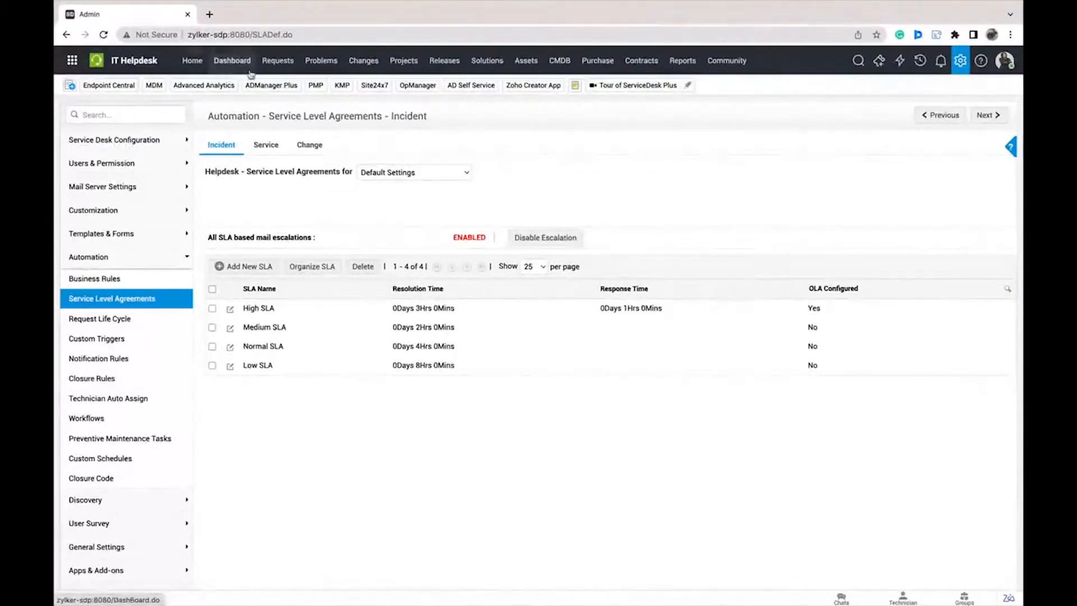
- Open the requests list in a separate browser tab and open the overdue high-priority request about autogrowth of file 'Logs'
right_click(277, 61)
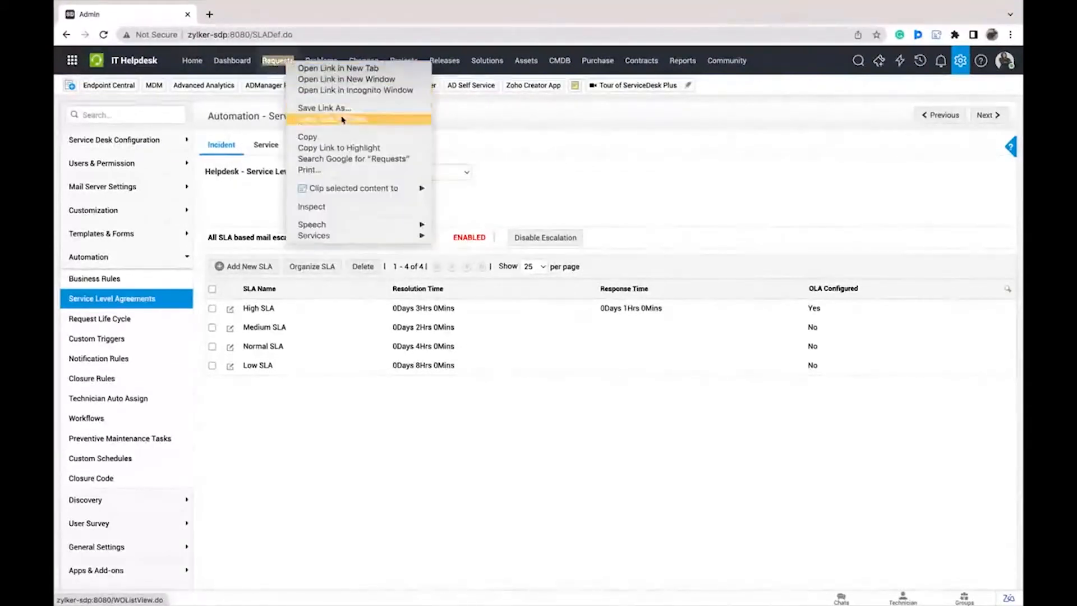
left_click(338, 68)
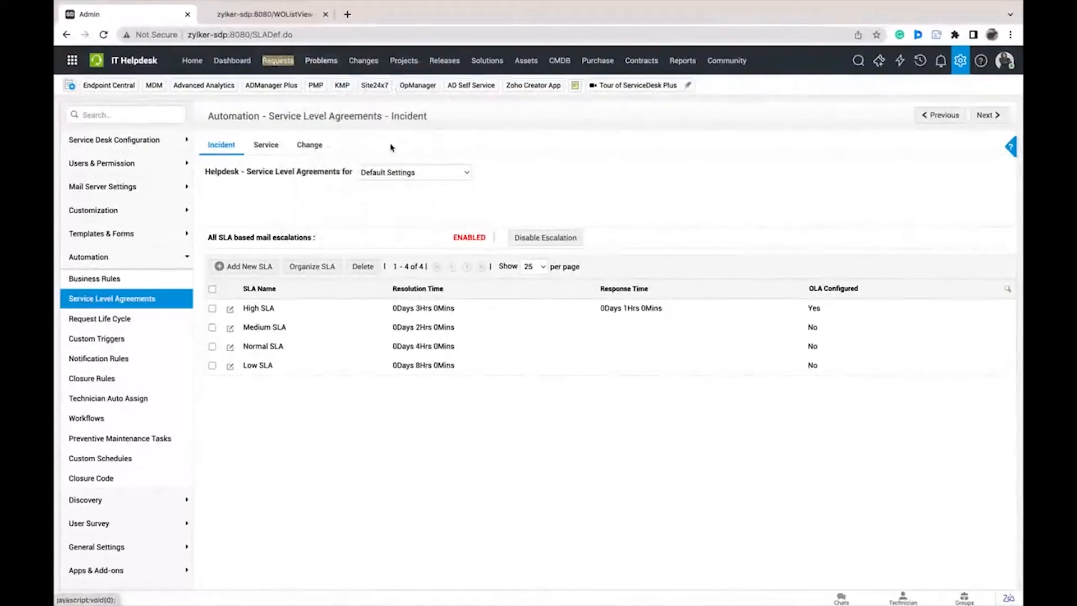
left_click(280, 17)
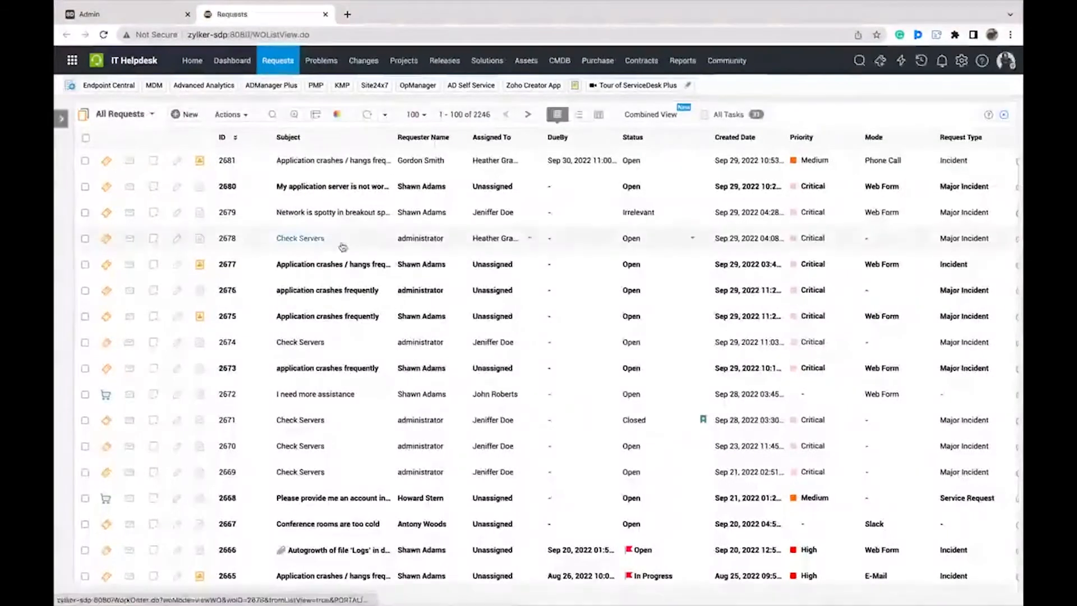
scroll(345, 254, "down", 2)
scroll(345, 254, "down", 2)
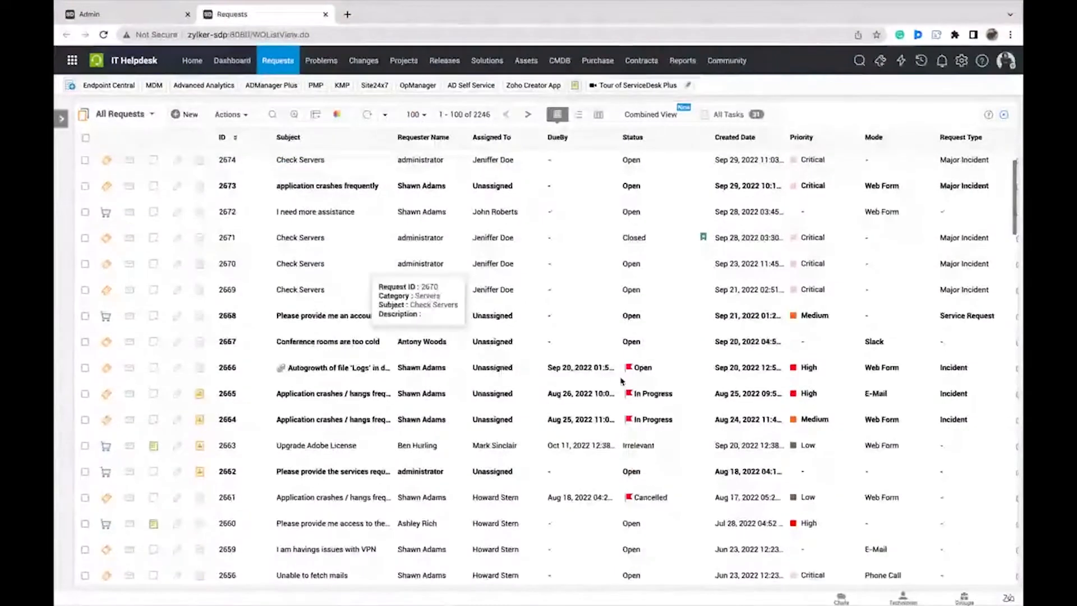
mouse_move(629, 375)
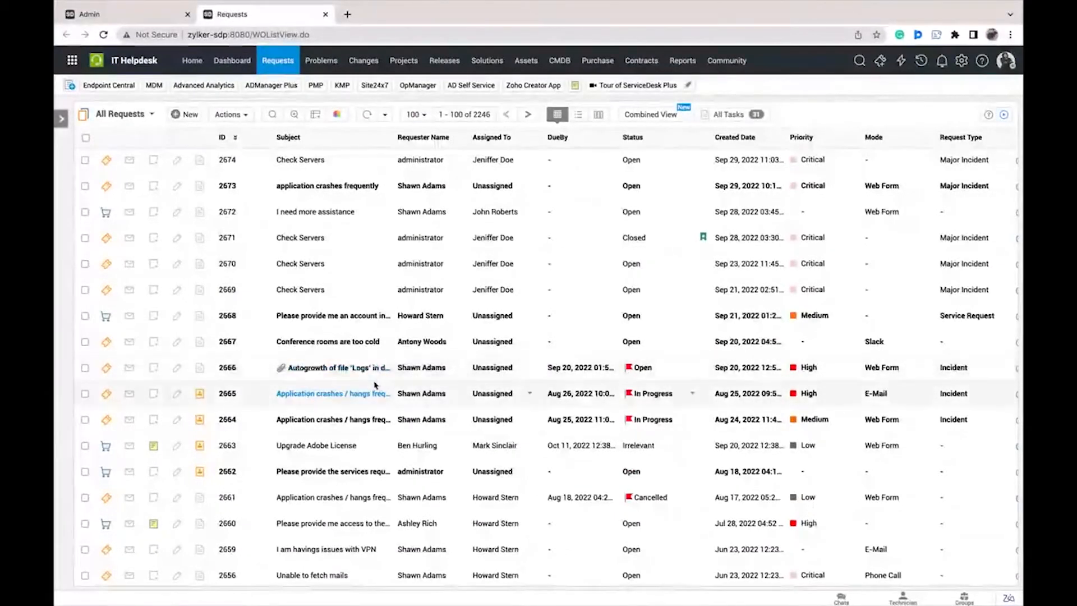
left_click(350, 369)
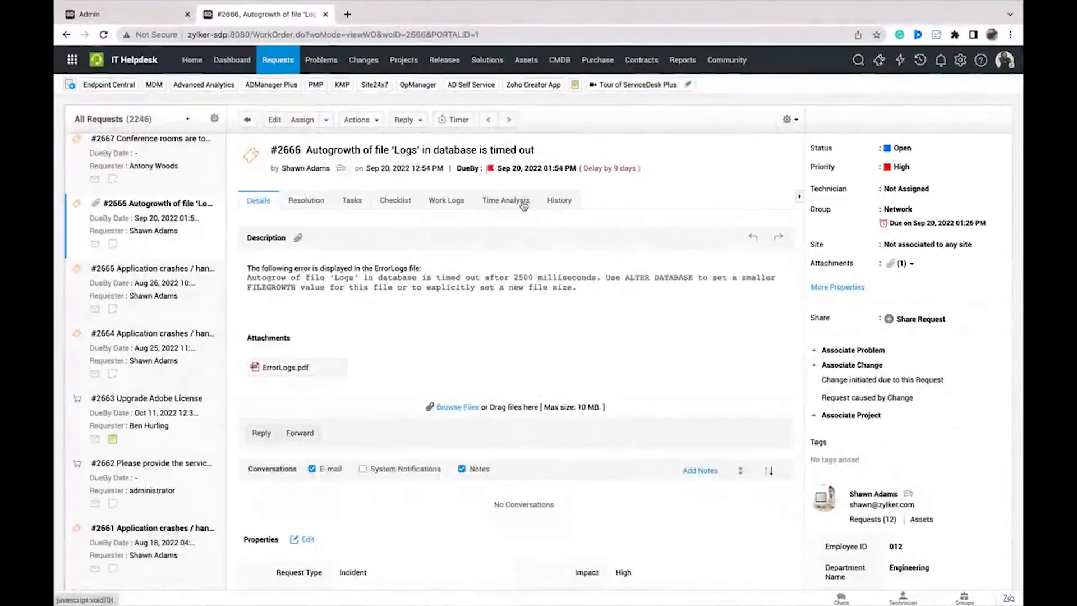
- Review the request's time analysis, including its SLA times, the time elapsed per group and technician, and the OLA time
left_click(524, 208)
scroll(542, 327, "down", 1)
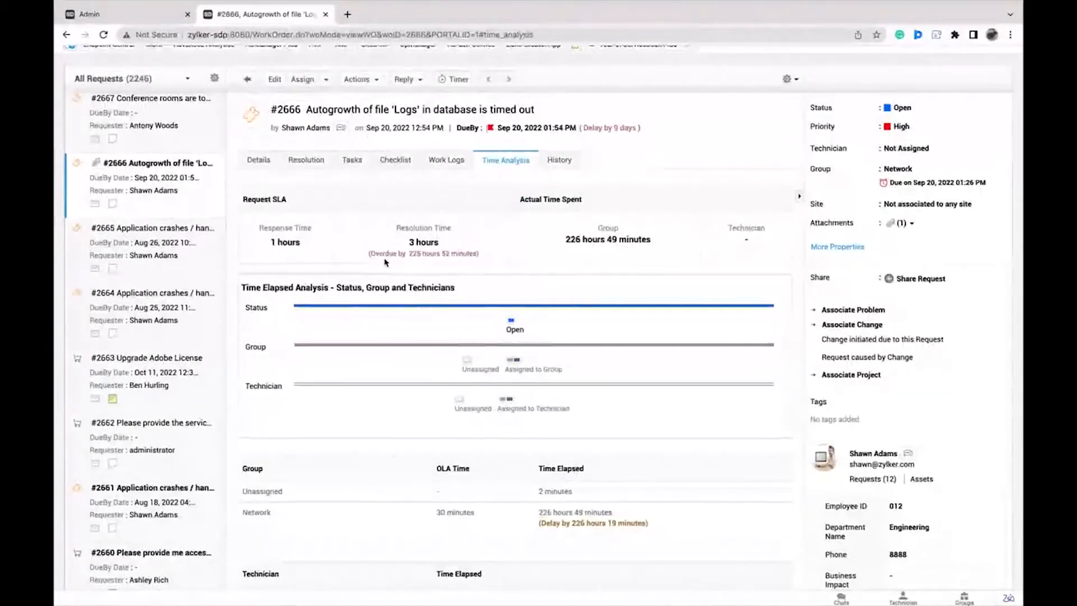
scroll(562, 377, "down", 2)
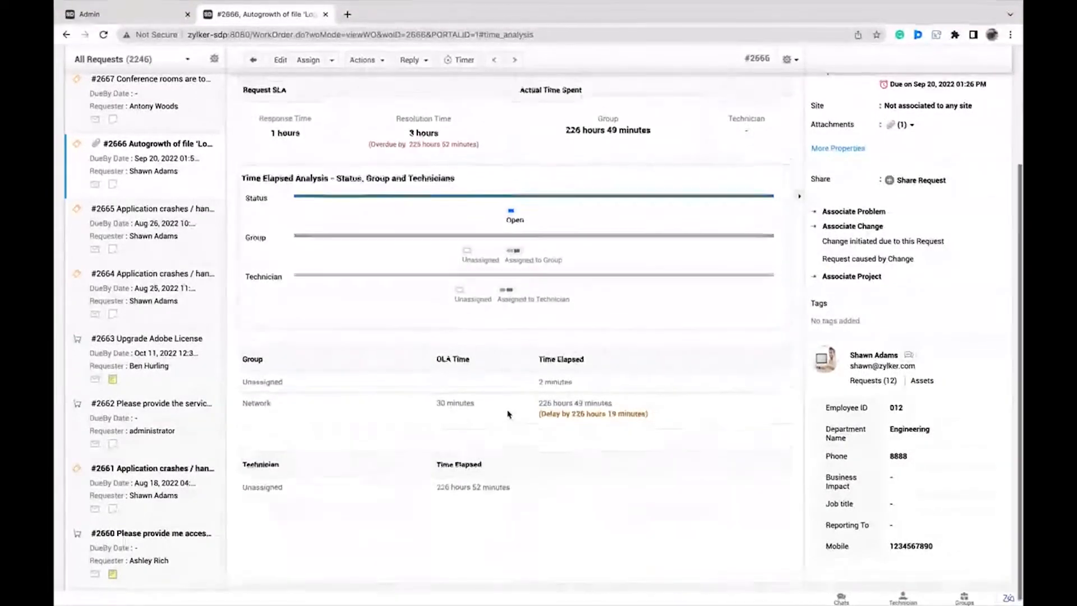
scroll(508, 414, "up", 3)
- Open the User-related SLA from the service SLAs in the admin tab and review its response, fulfillment and escalation settings
left_click(119, 18)
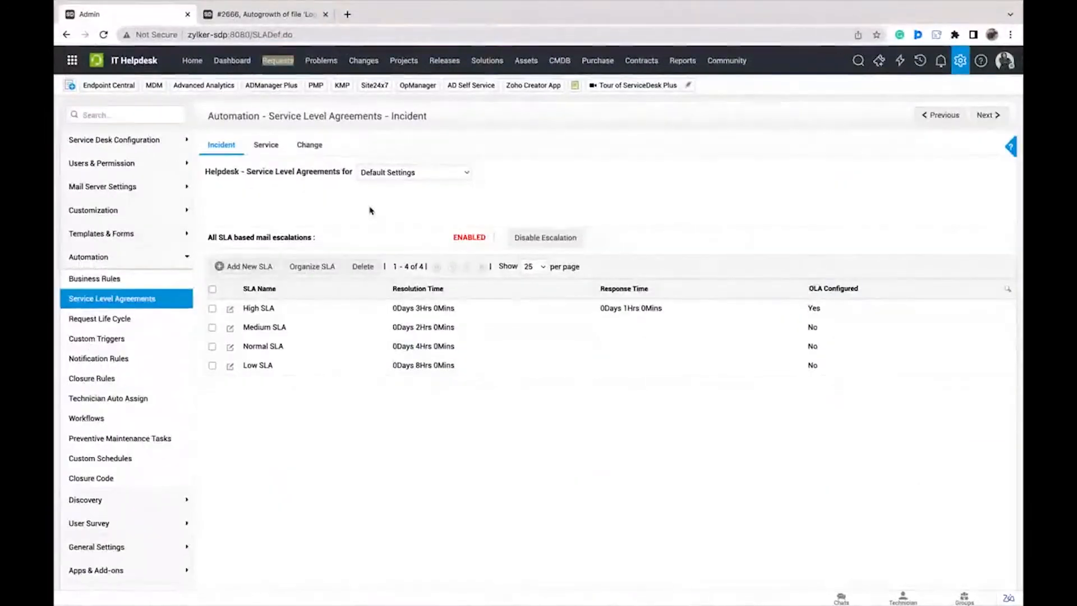
left_click(265, 145)
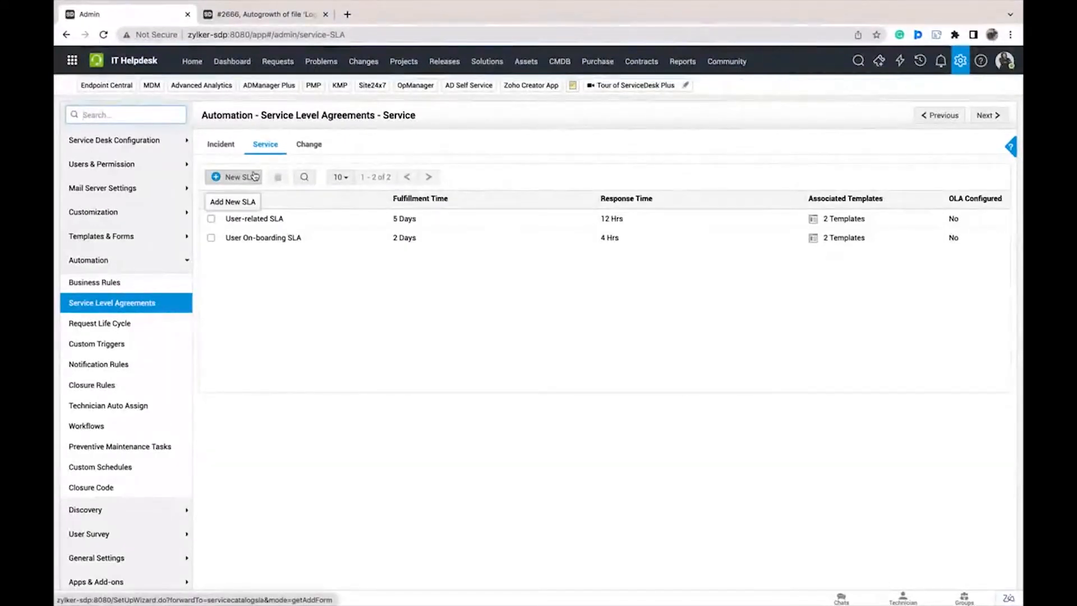
left_click(250, 220)
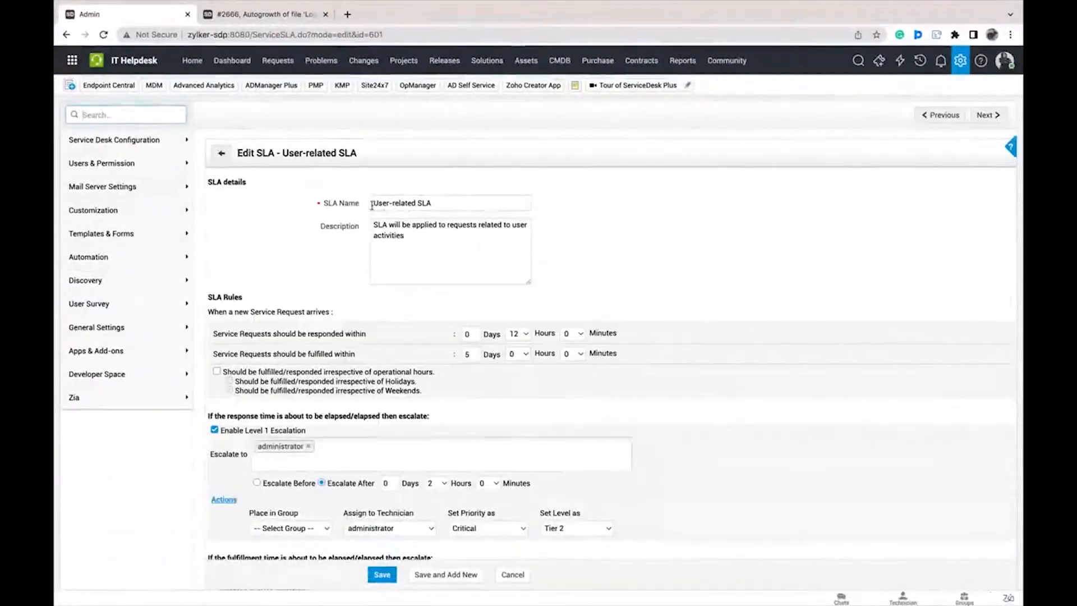
scroll(381, 258, "down", 3)
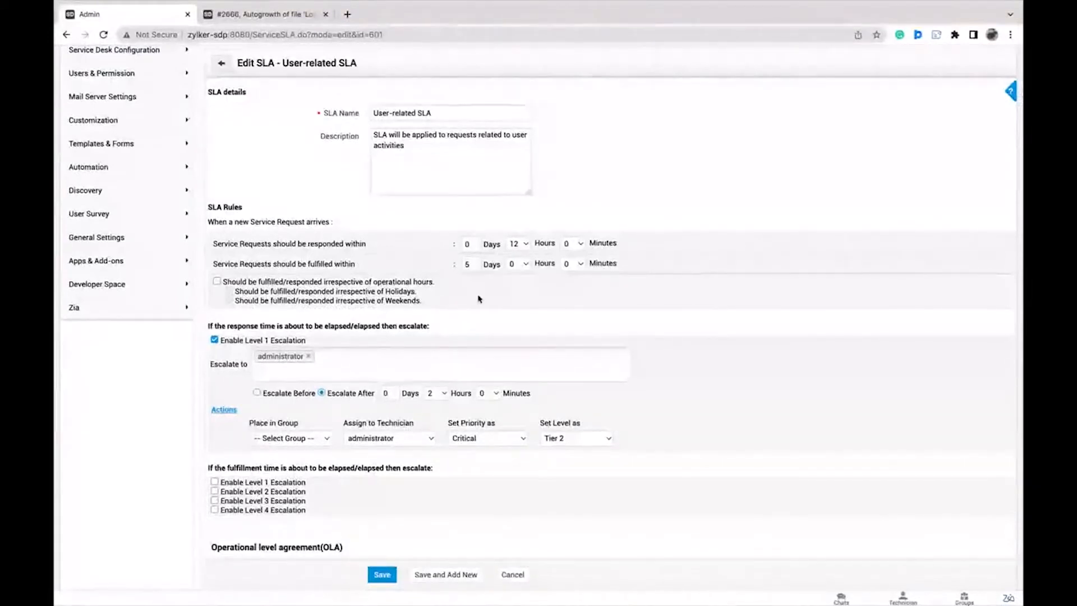
scroll(478, 299, "down", 3)
scroll(478, 298, "up", 5)
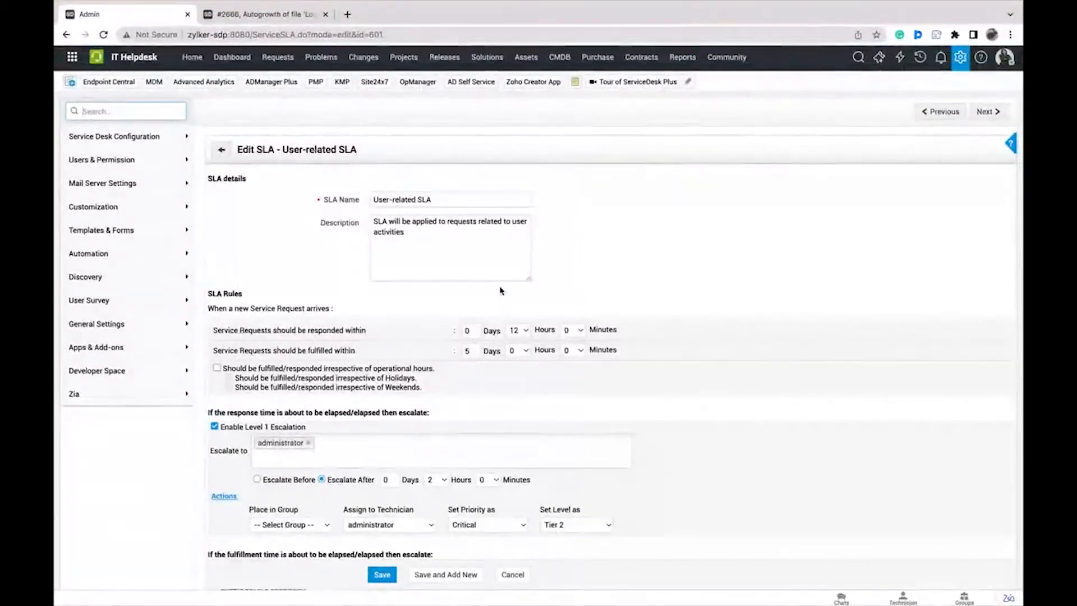
scroll(502, 291, "up", 1)
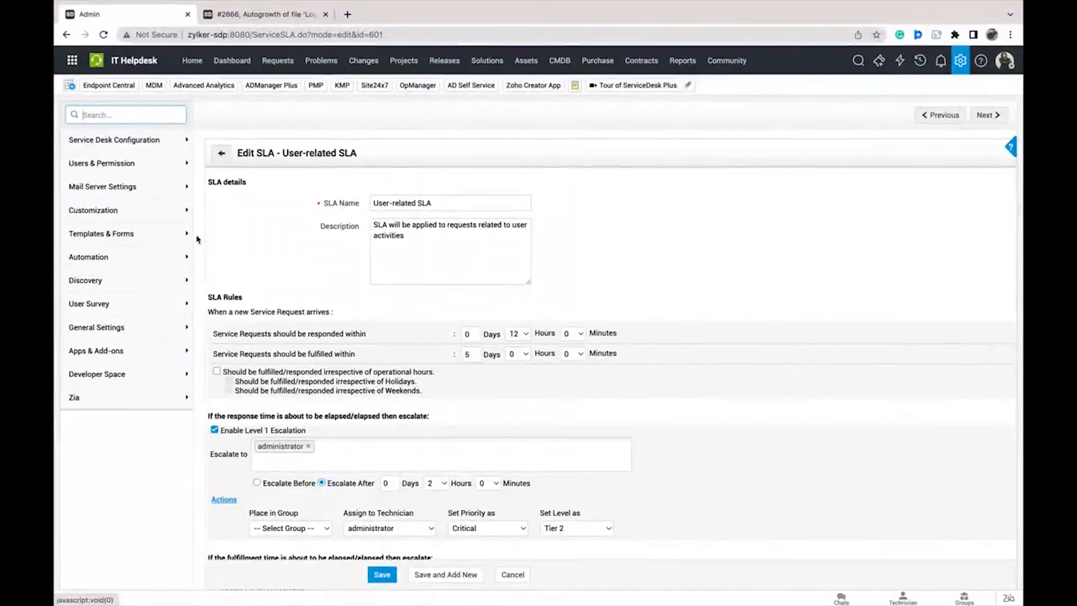
- Open the service template "Request to start the process associated to a new hire" from the User Management category of the Service Catalog
left_click(176, 240)
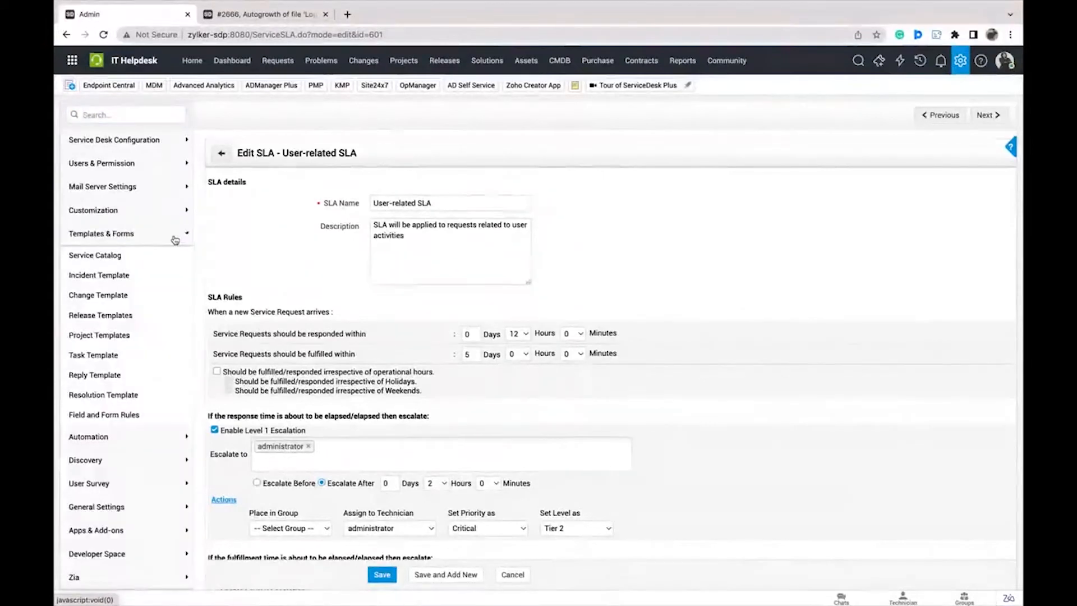
left_click(114, 259)
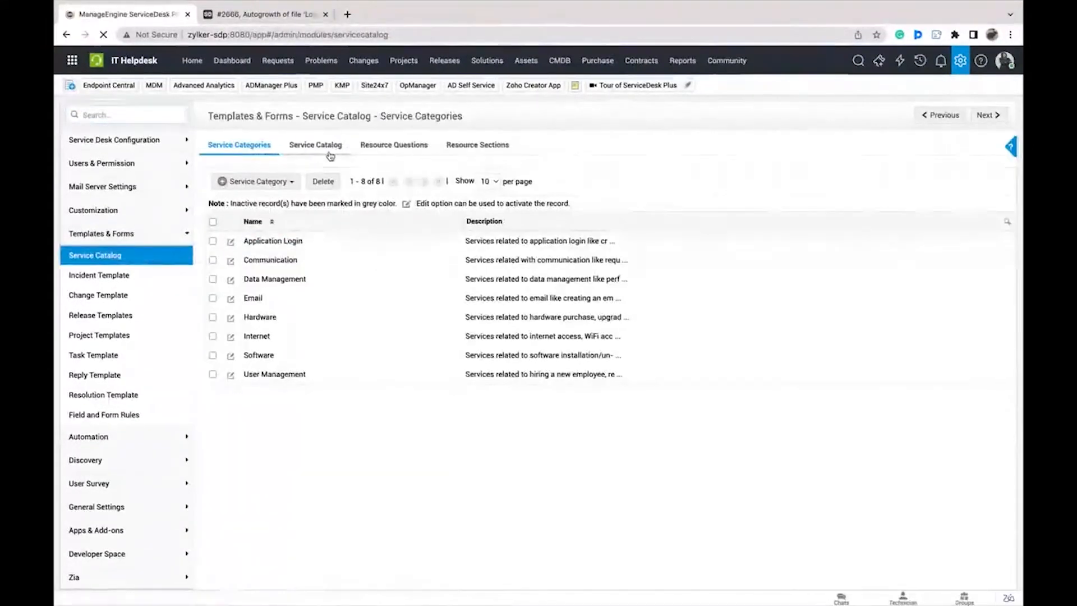
left_click(329, 151)
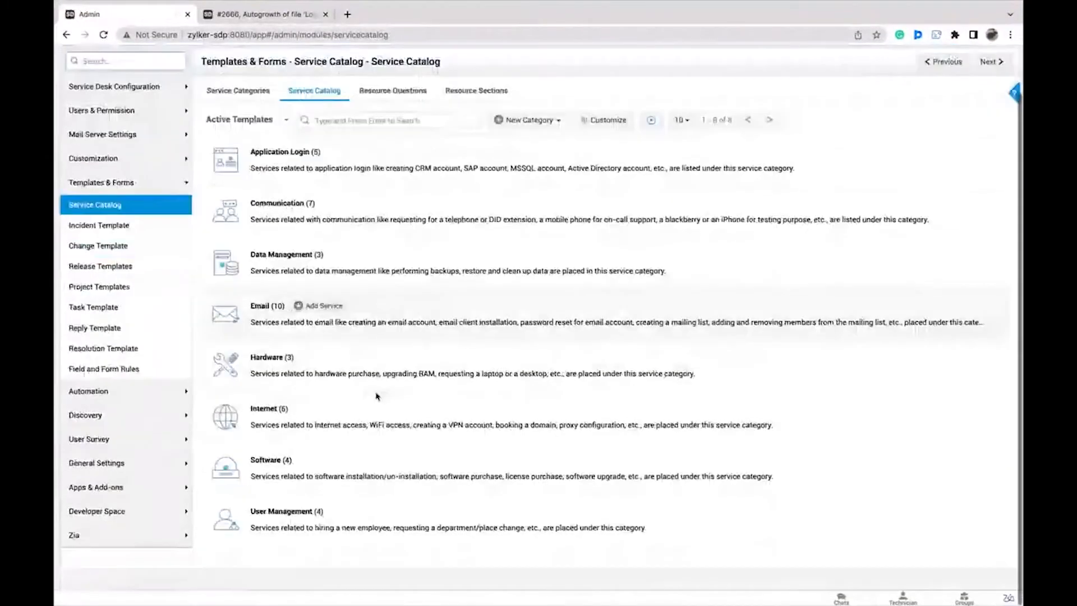
left_click(303, 511)
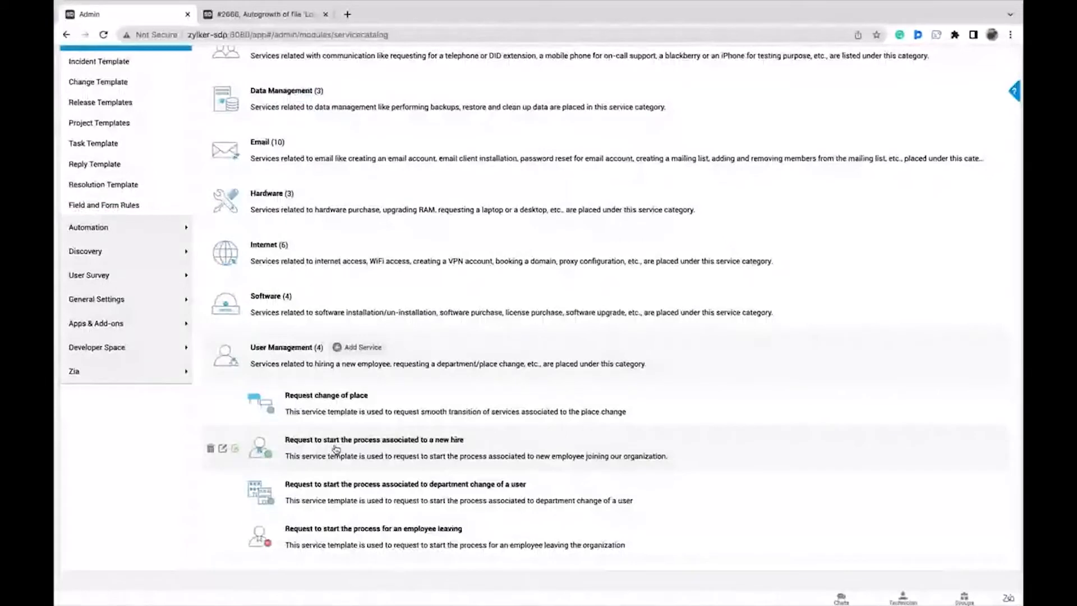
left_click(366, 441)
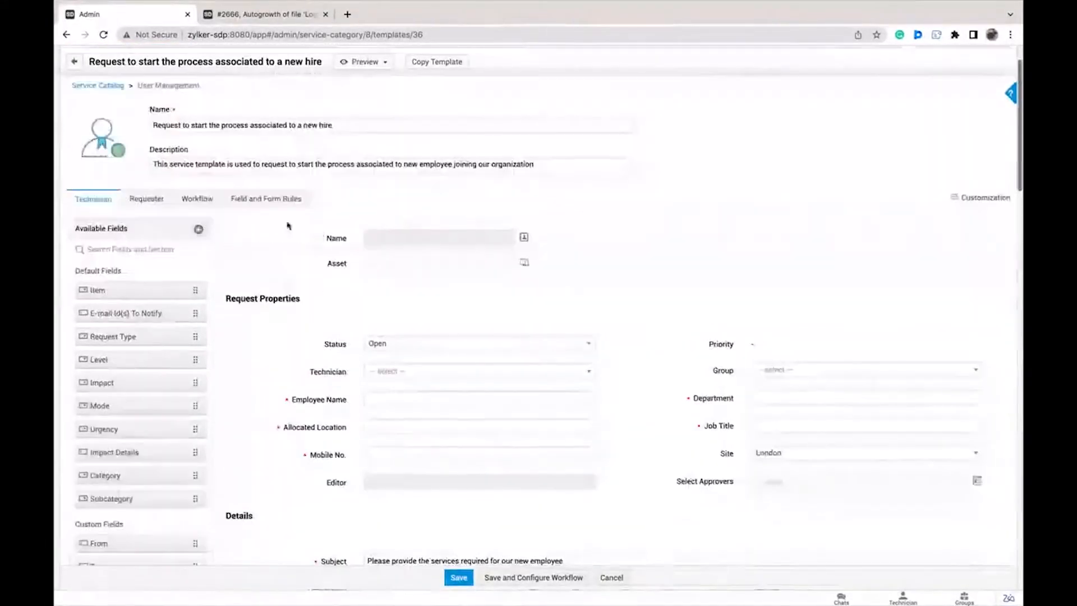
- Dissociate the User On-boarding SLA from the new-hire template in its workflow settings
left_click(208, 197)
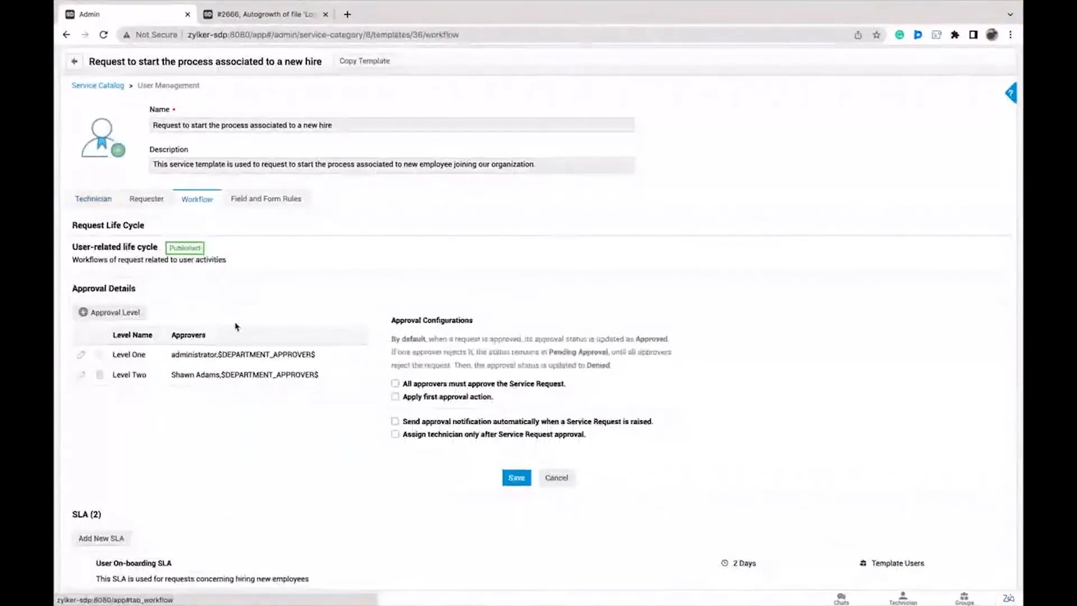
scroll(235, 327, "down", 5)
scroll(236, 327, "down", 1)
mouse_move(101, 299)
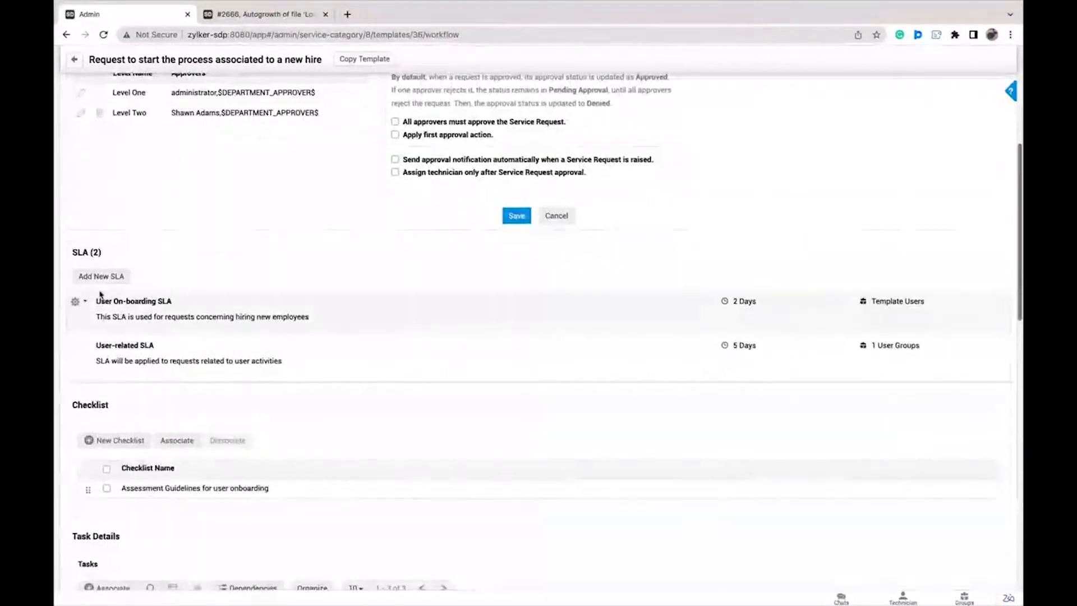
left_click(76, 303)
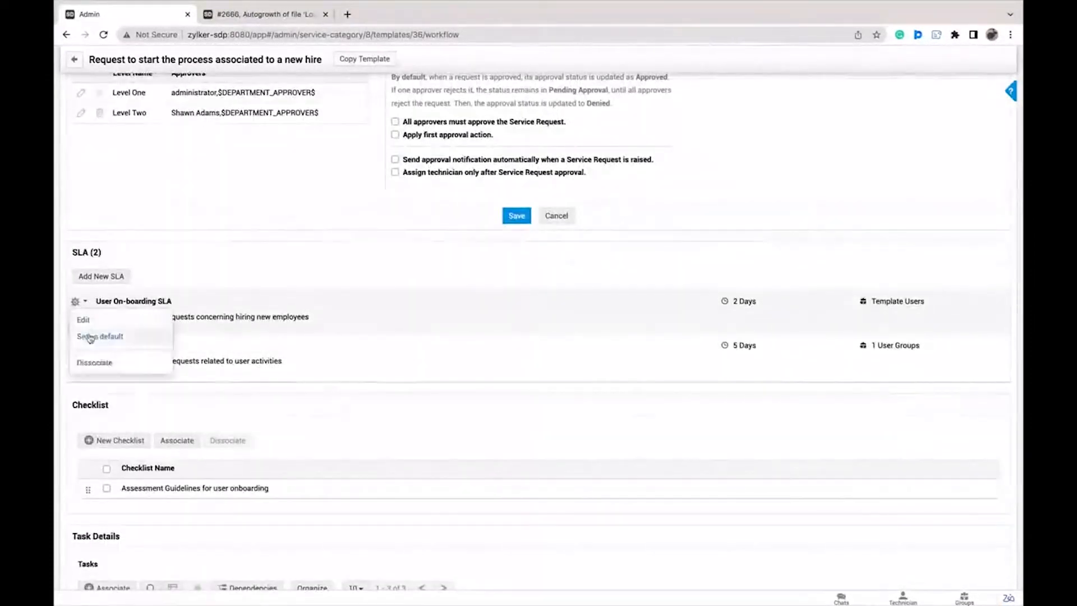
left_click(101, 365)
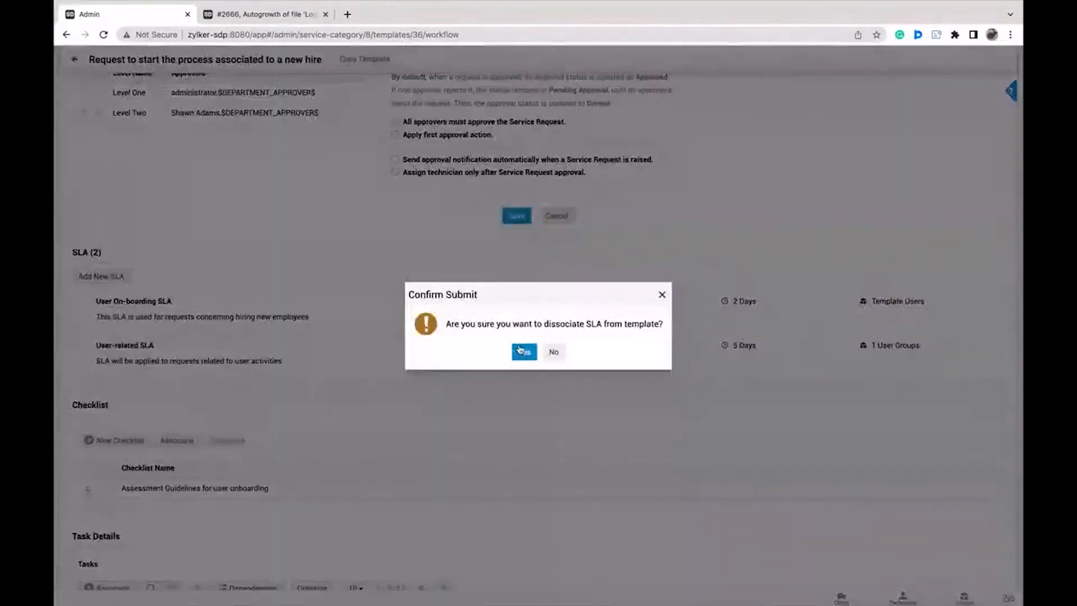
left_click(520, 350)
- Associate the User On-boarding SLA with the new-hire template, leaving the user groups at the default Template Users, and save it
left_click(96, 276)
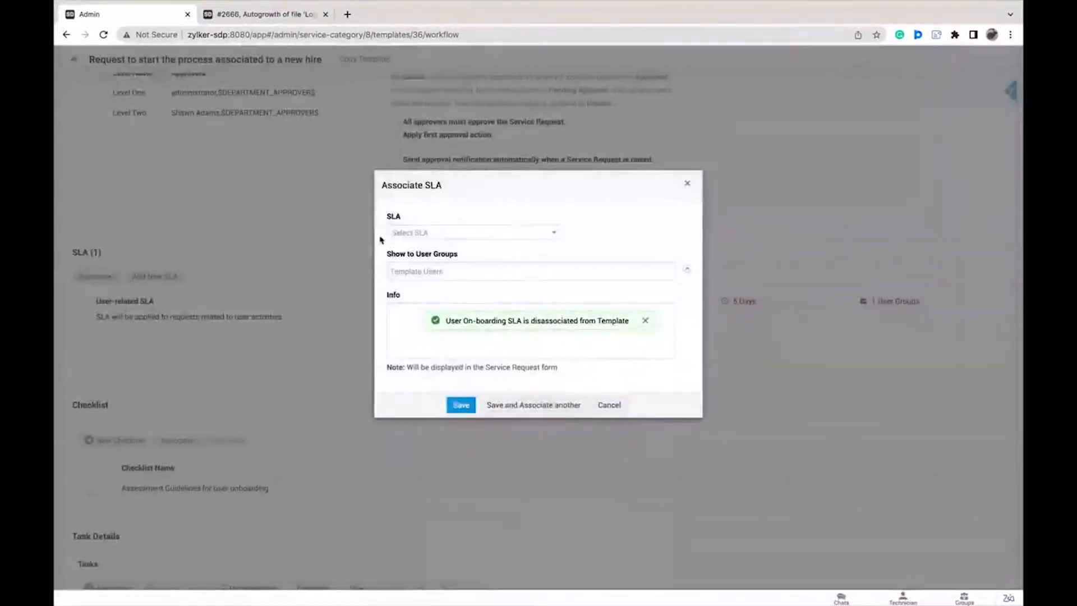
left_click(404, 233)
left_click(428, 274)
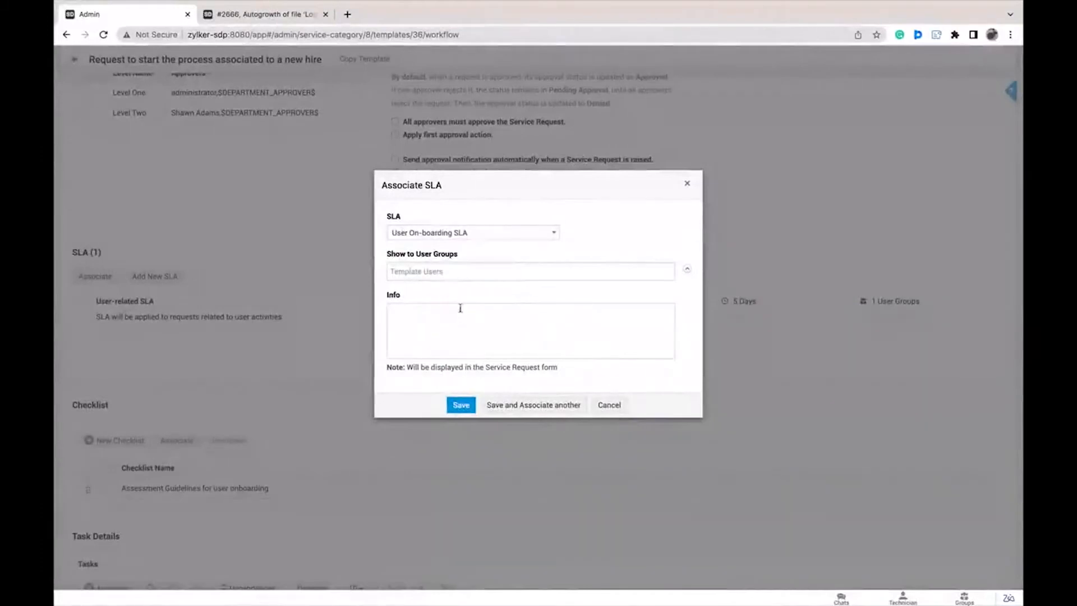
left_click(440, 271)
left_click(594, 240)
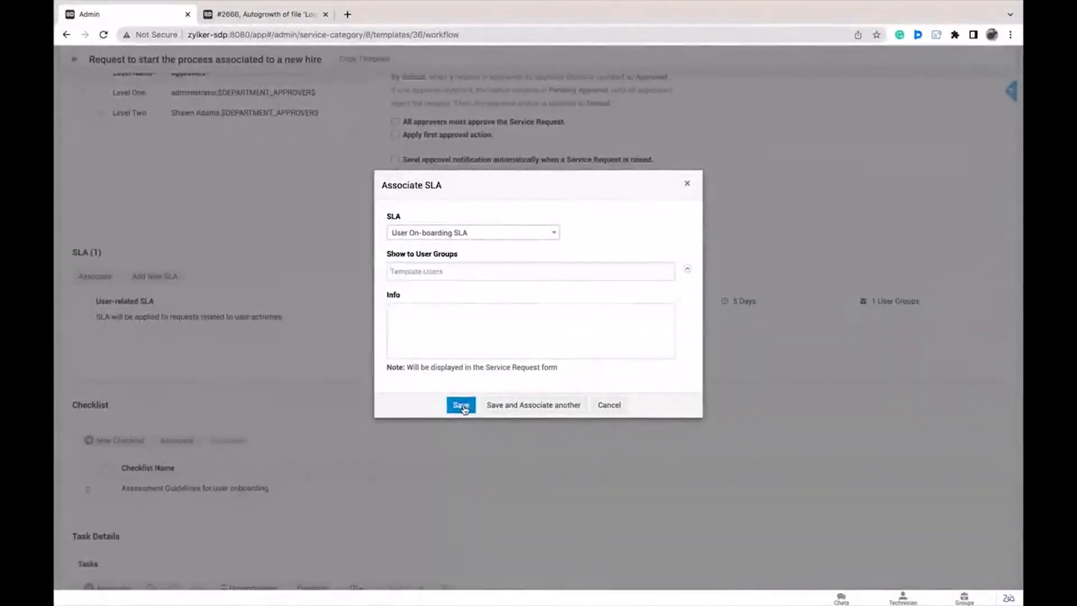
left_click(461, 405)
scroll(253, 329, "up", 3)
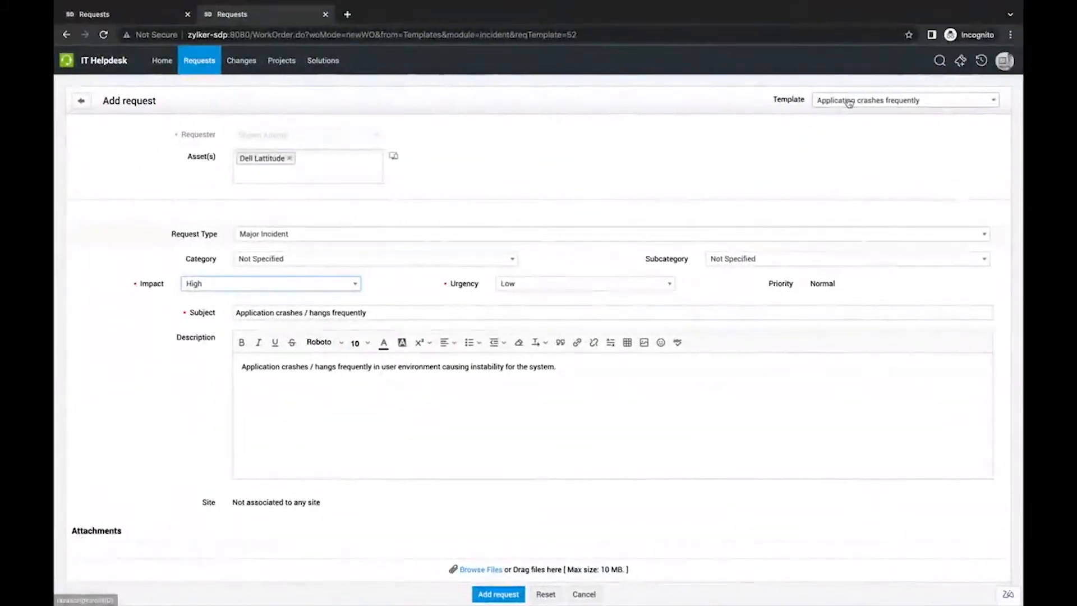
- In the requester's new request form, switch to the service template "Request to start the process associated to a new hire" and choose the User-related SLA
left_click(903, 100)
left_click(949, 117)
scroll(904, 230, "down", 5)
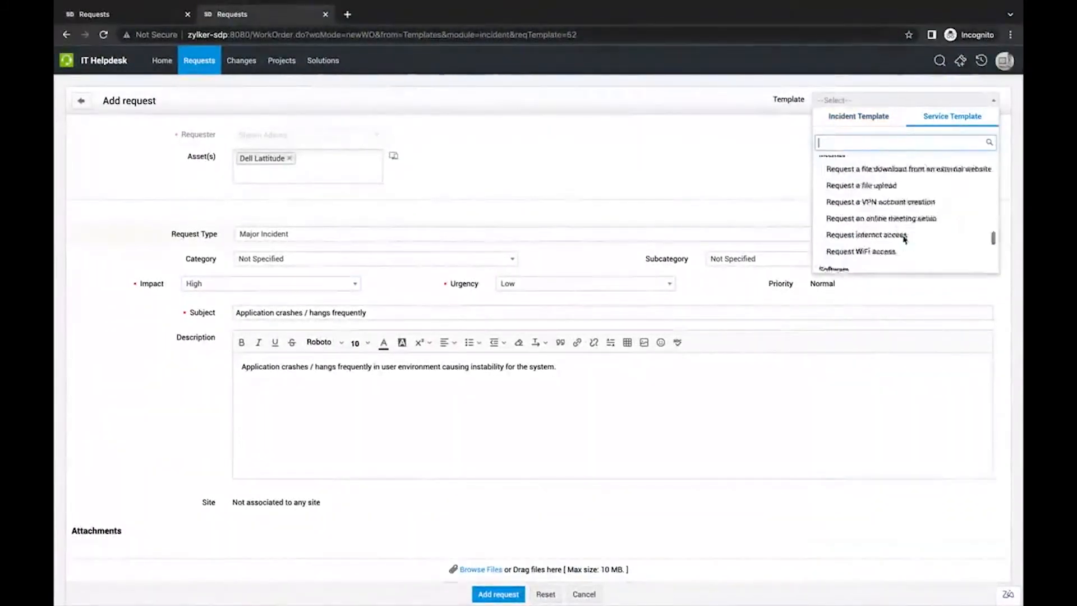
left_click(892, 208)
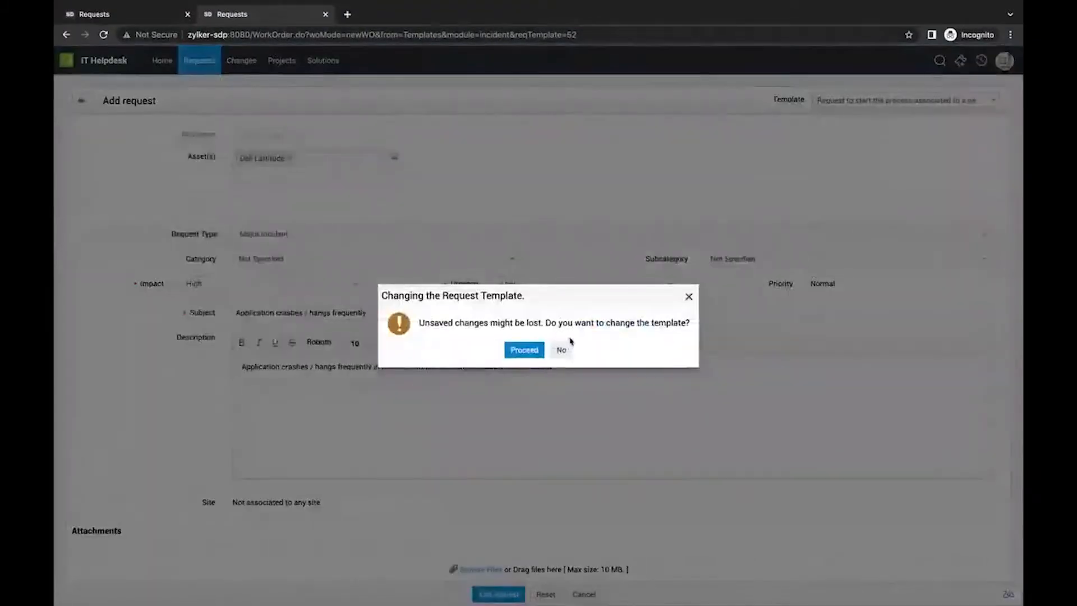
left_click(523, 350)
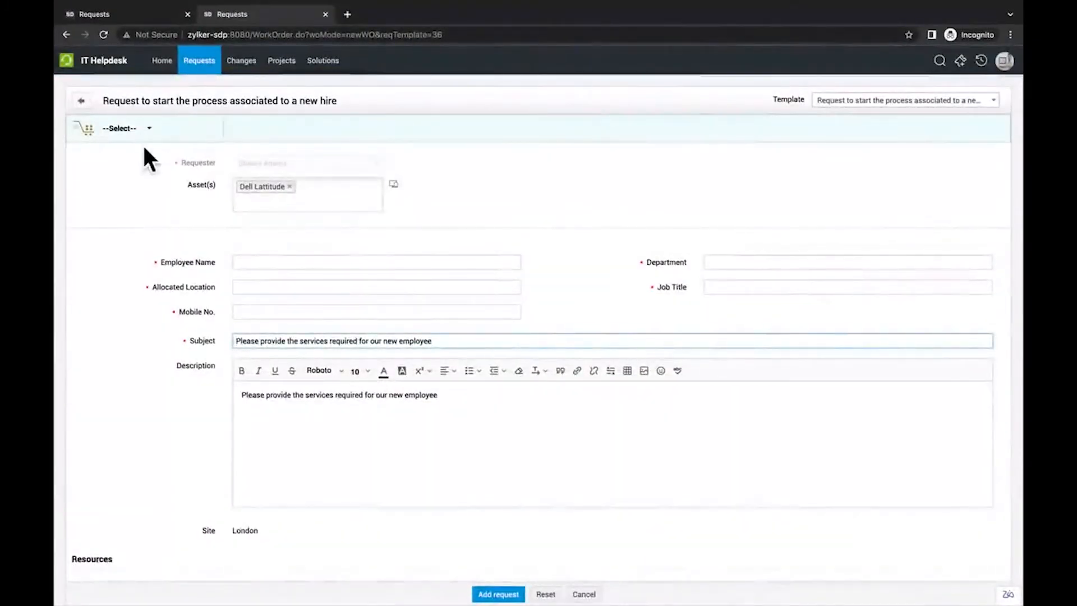
left_click(128, 130)
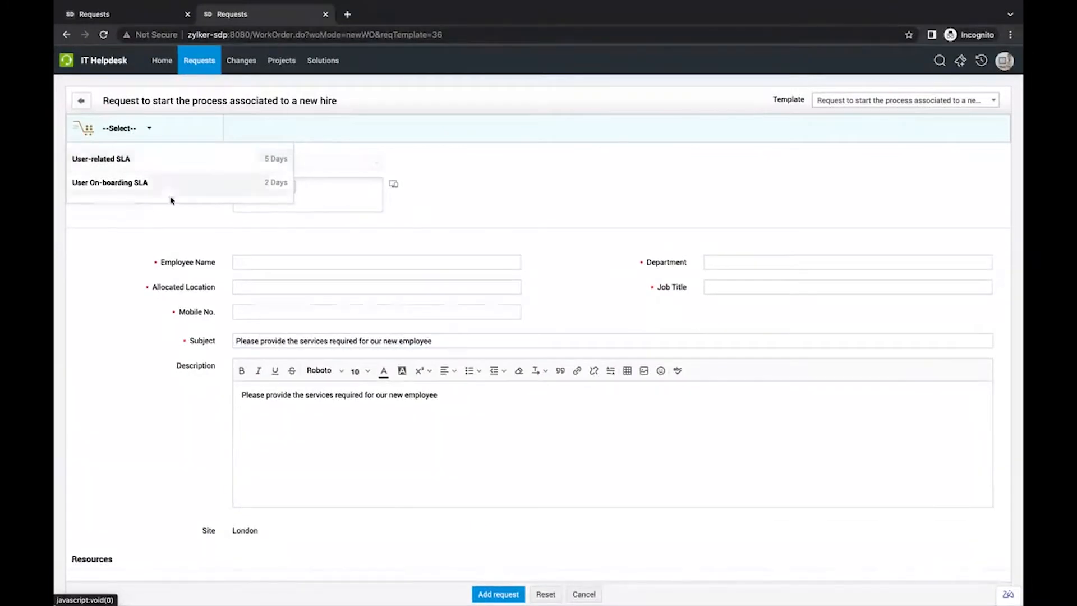
left_click(155, 160)
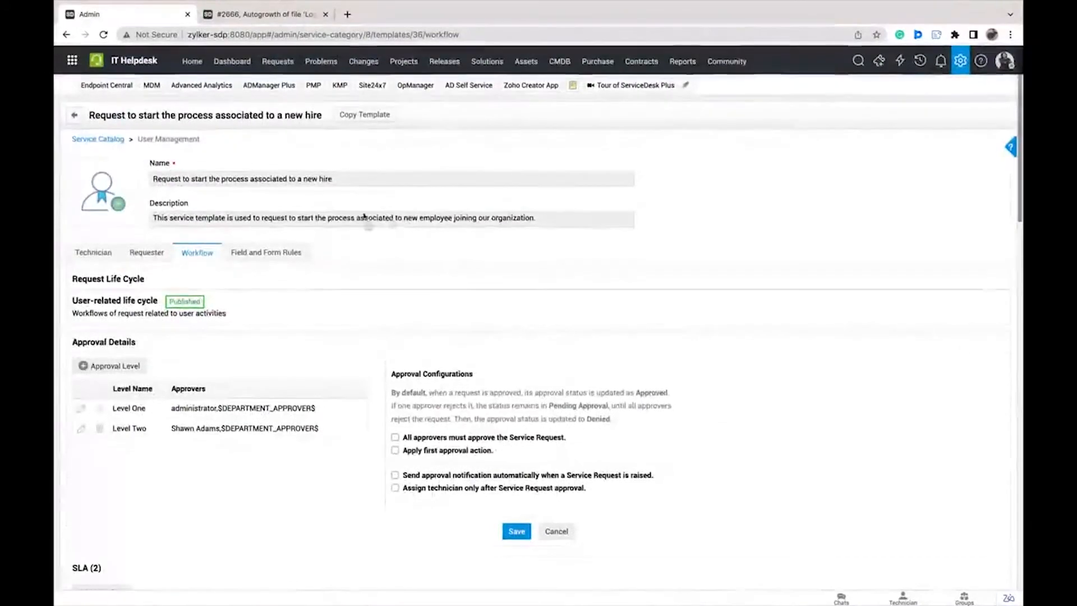
- Return to the technician's window and open the High Impact SLA from the change SLAs in the admin settings
left_click(963, 64)
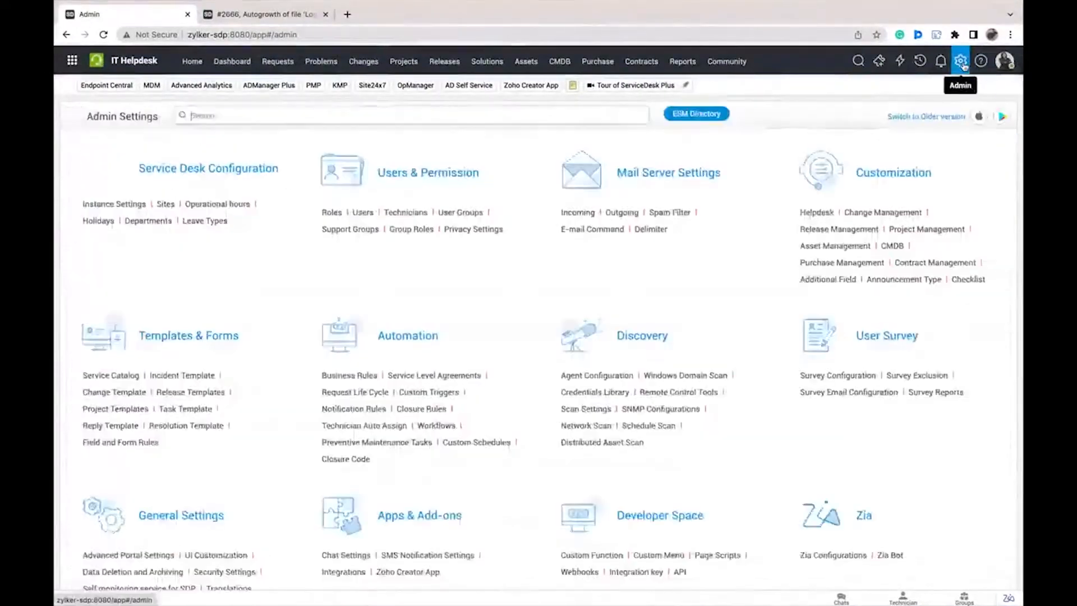
left_click(458, 376)
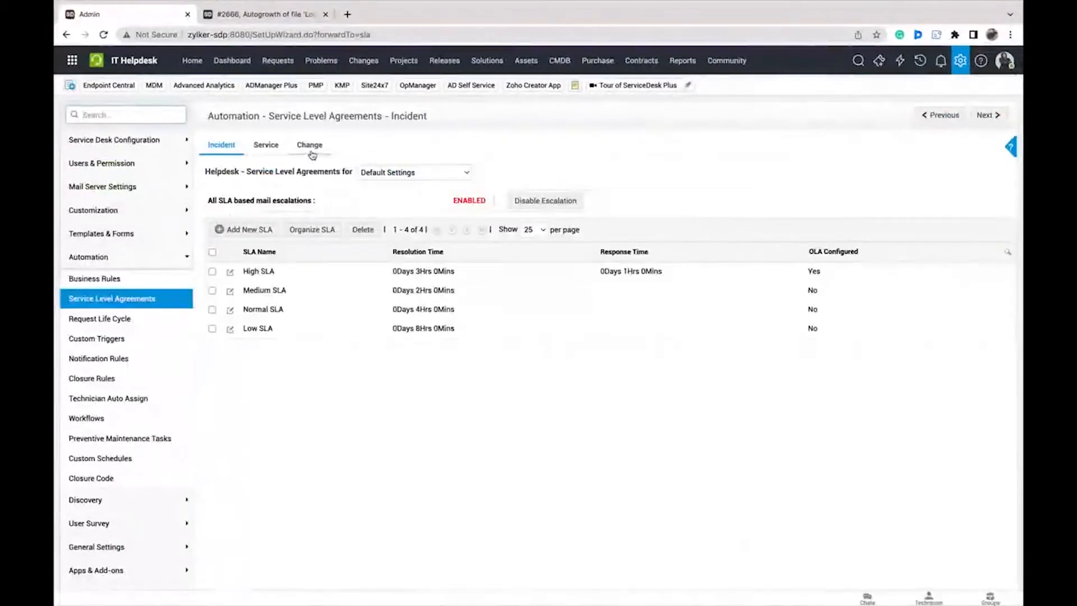
left_click(310, 147)
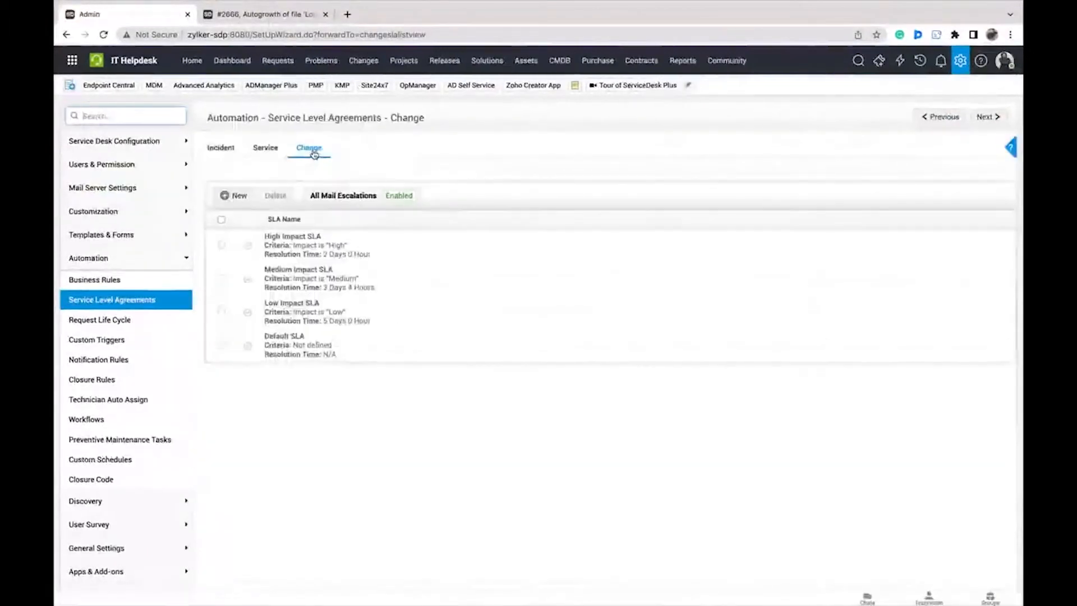
left_click(305, 238)
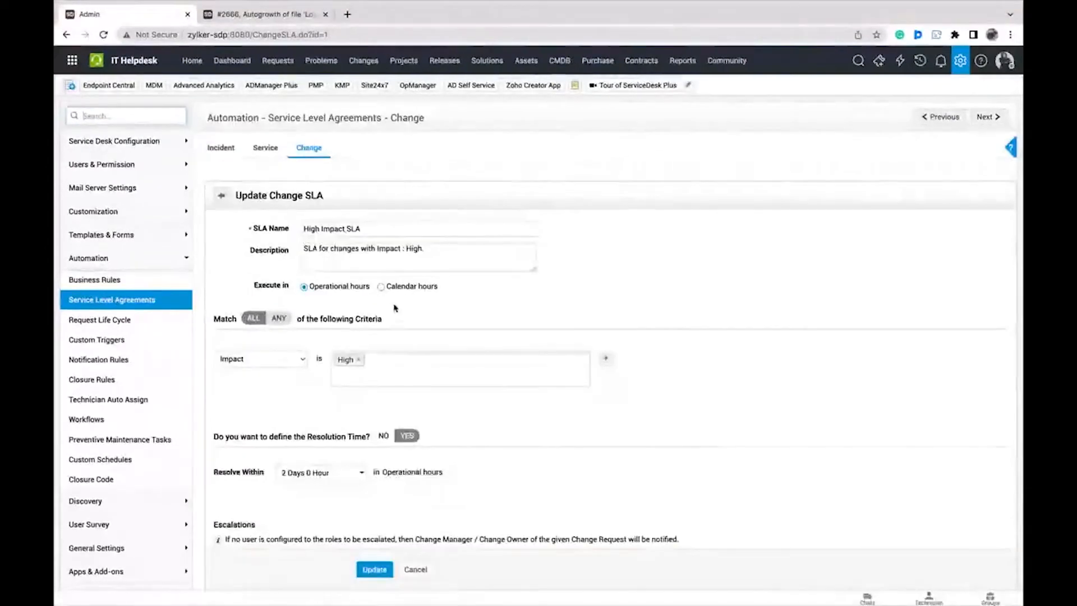
- Review the High Impact SLA's execution hours and criteria, and compare its escalation options with the resolution time undefined and defined
scroll(396, 308, "down", 1)
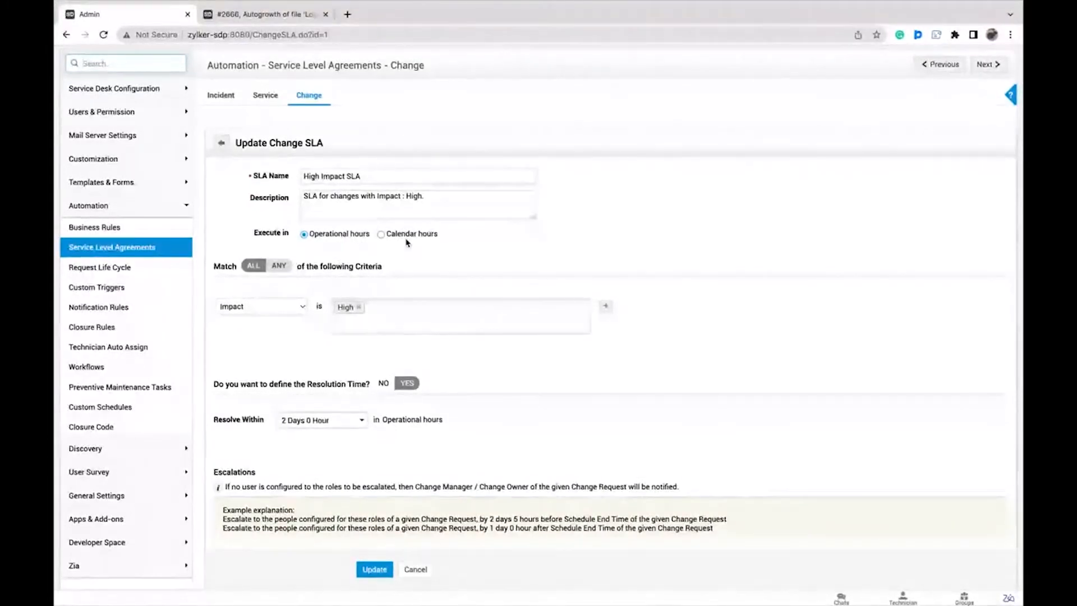
scroll(403, 296, "down", 1)
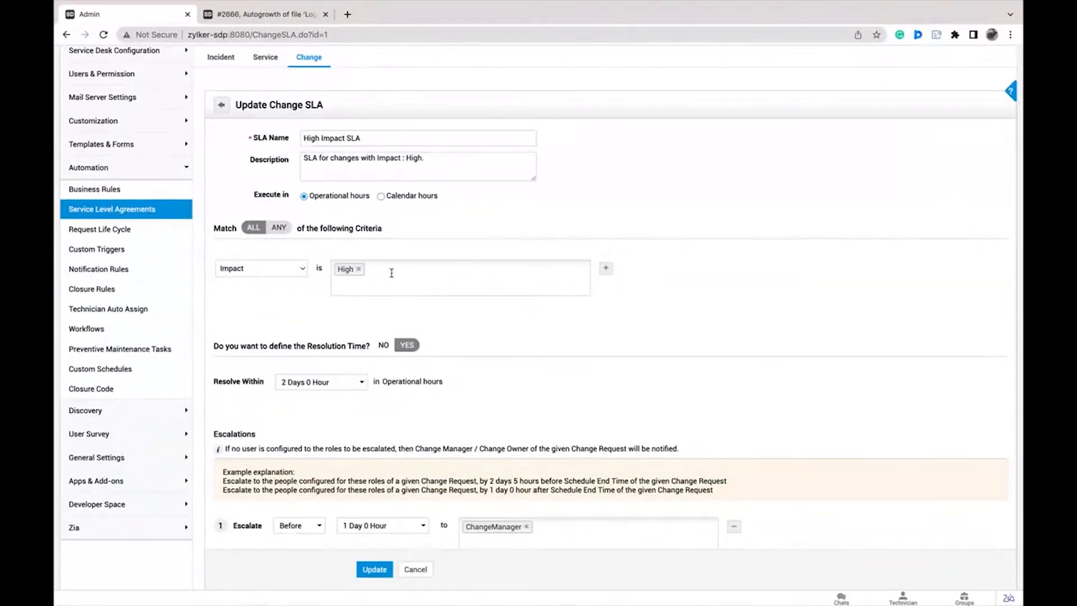
scroll(392, 273, "down", 3)
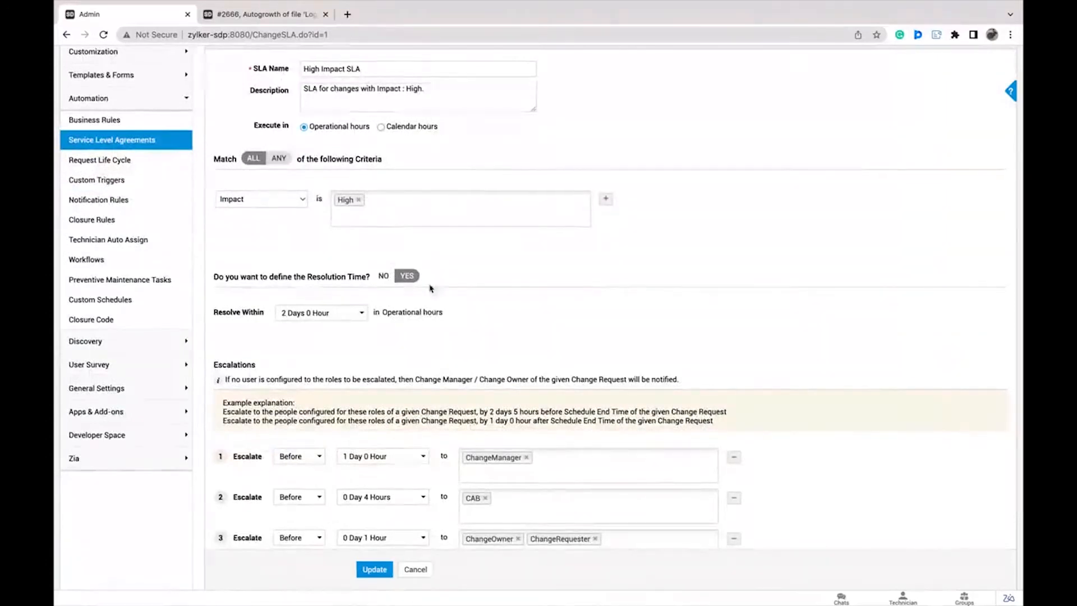
left_click(386, 279)
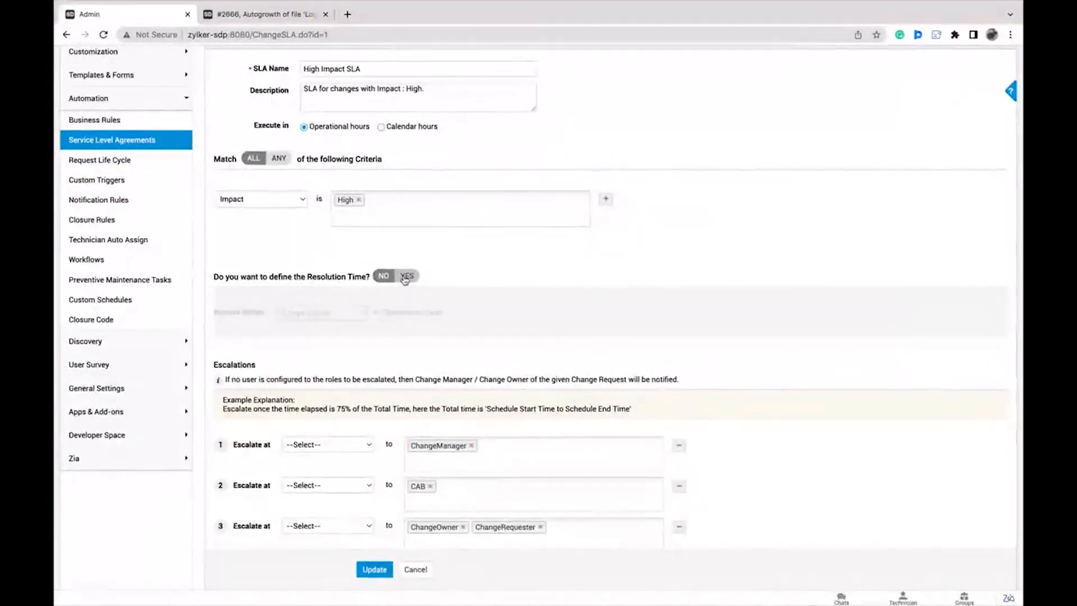
left_click(406, 277)
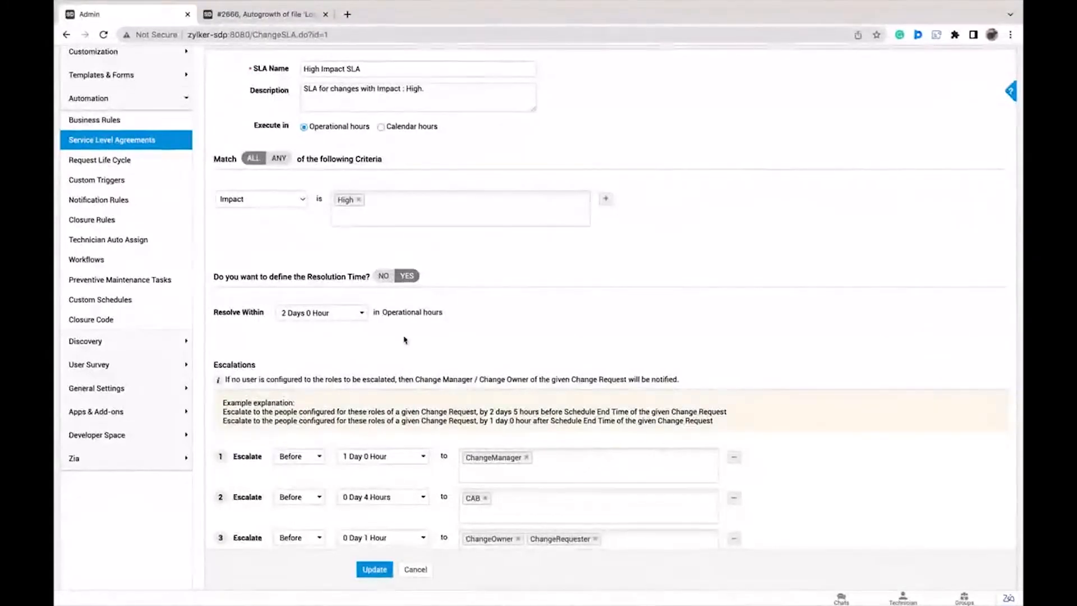
- Review the High Impact SLA's escalation timings and the roles available as recipients, and update the SLA
scroll(406, 340, "down", 1)
scroll(415, 281, "down", 2)
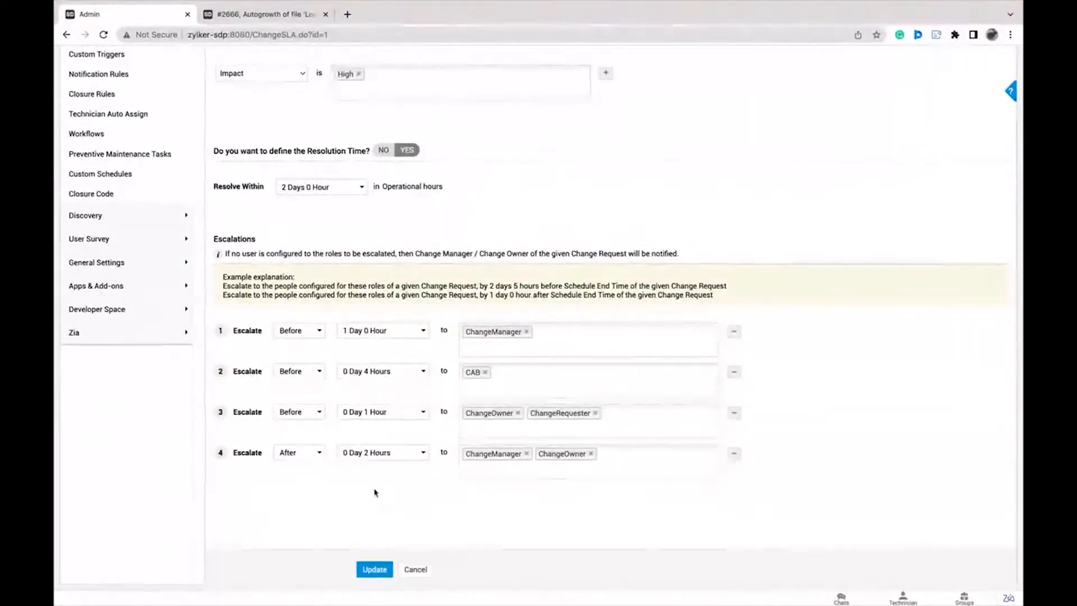
left_click(313, 458)
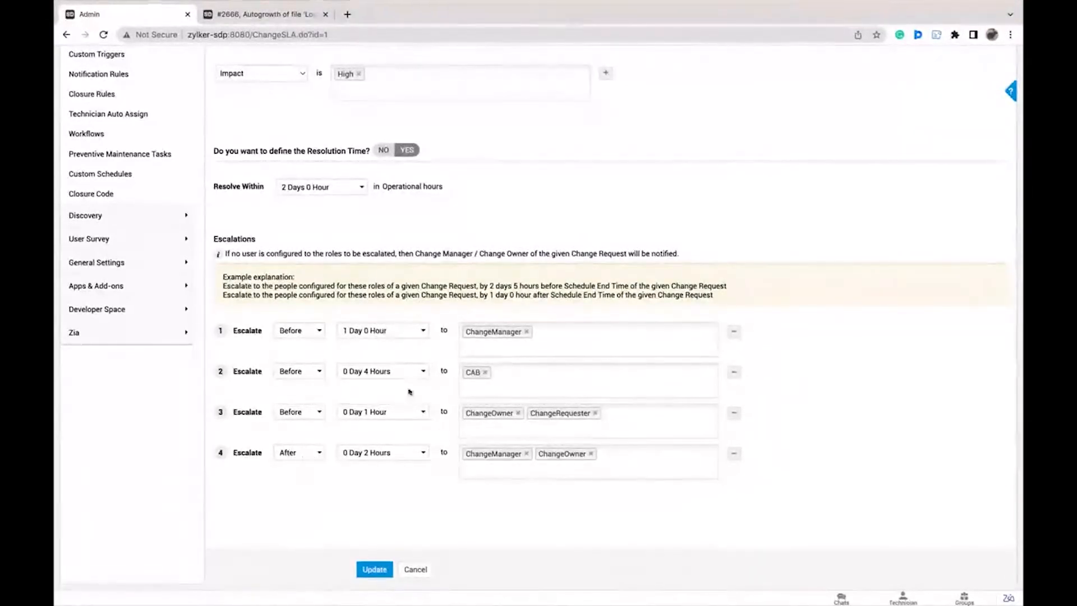
left_click(575, 336)
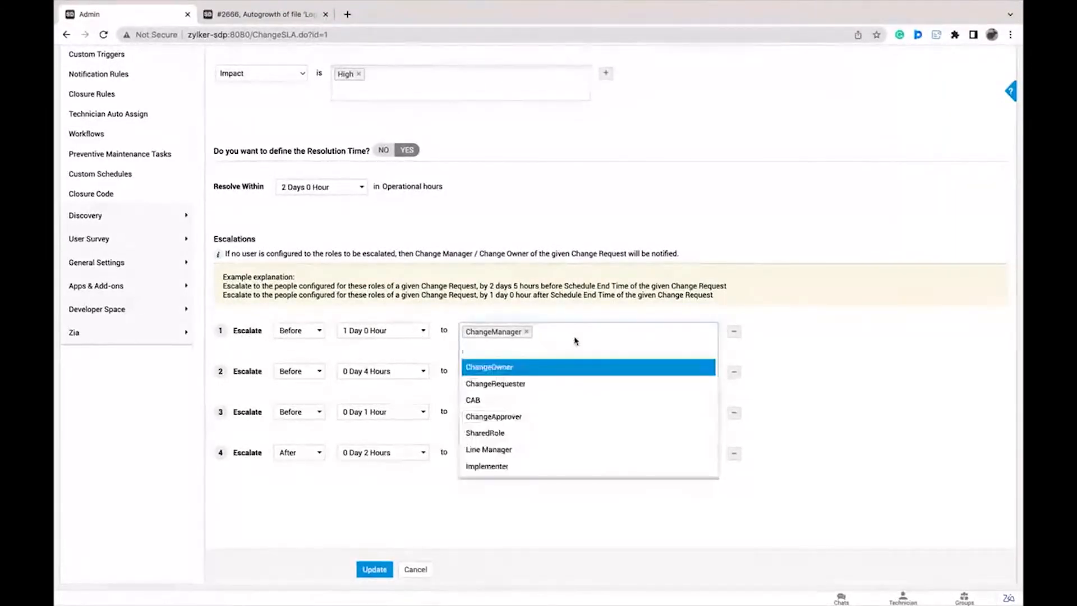
left_click(878, 379)
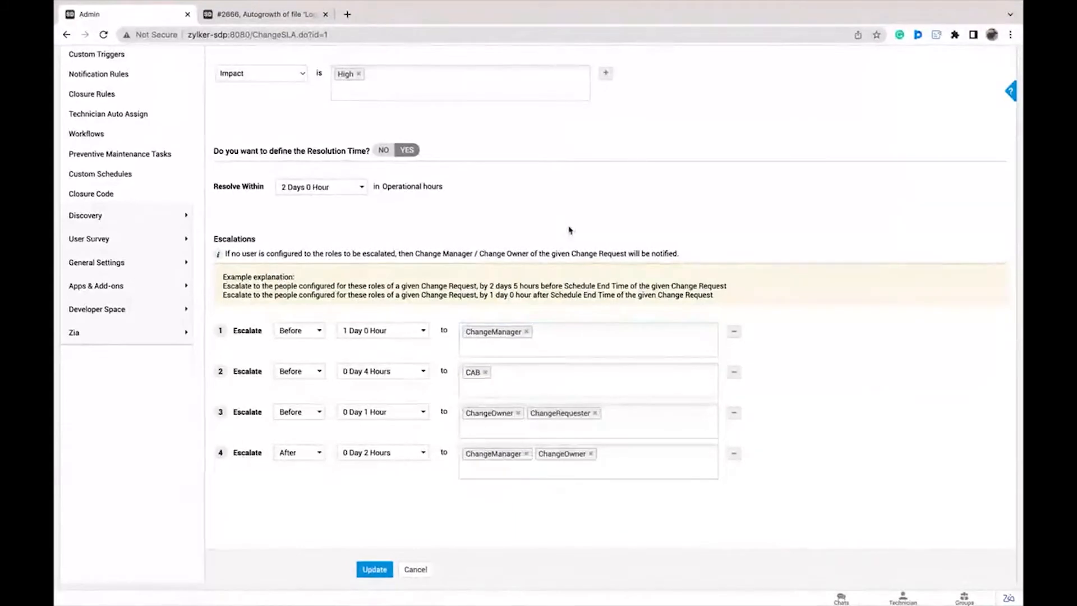
left_click(375, 570)
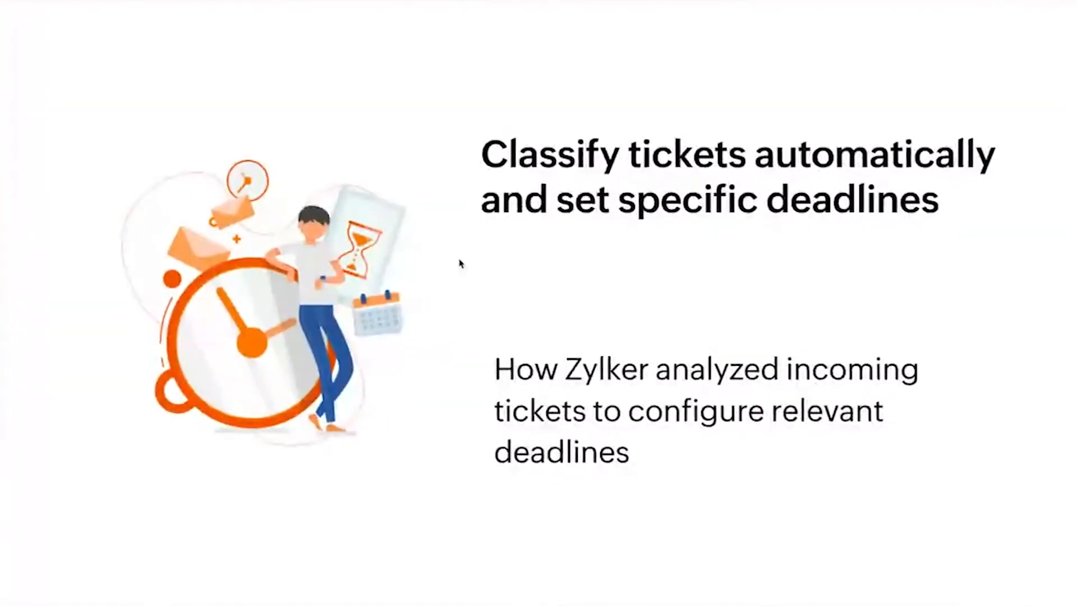
key("Right")
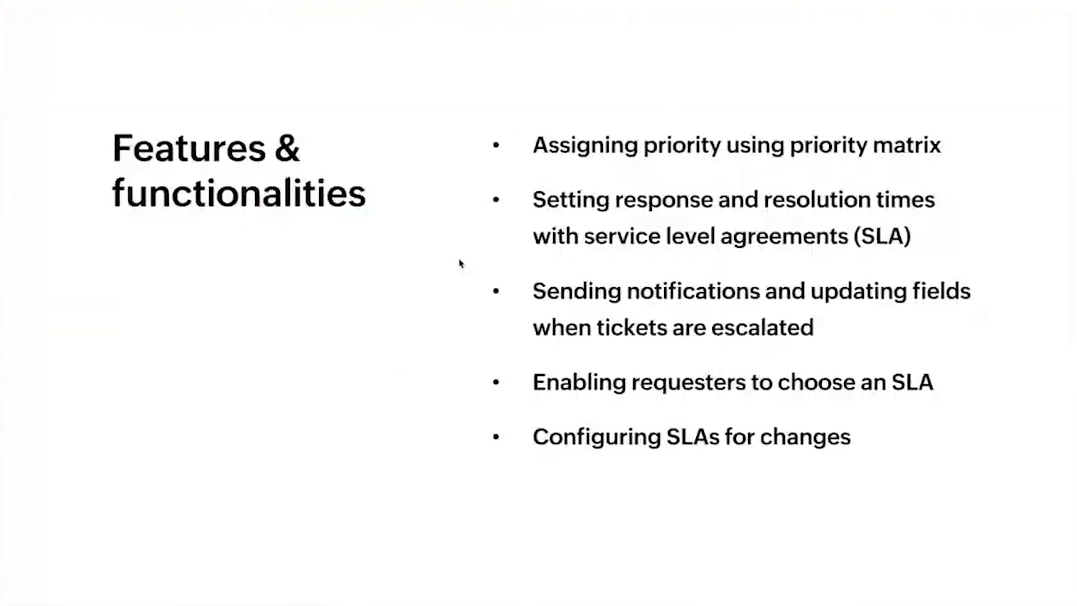
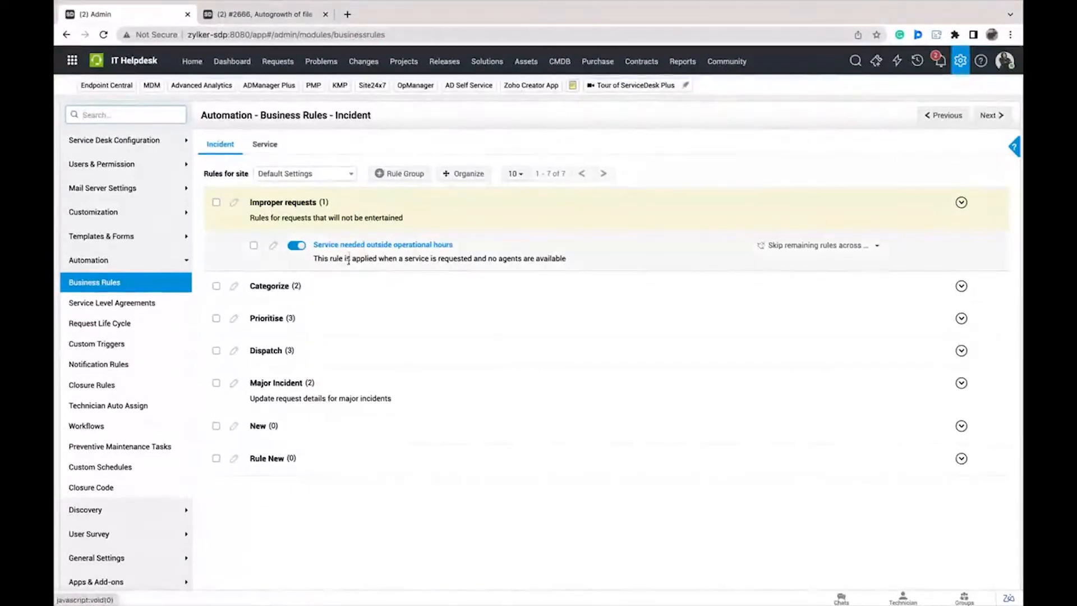
- Examine the new rule group form and the execution order of the incident business rule groups, without saving anything
left_click(405, 173)
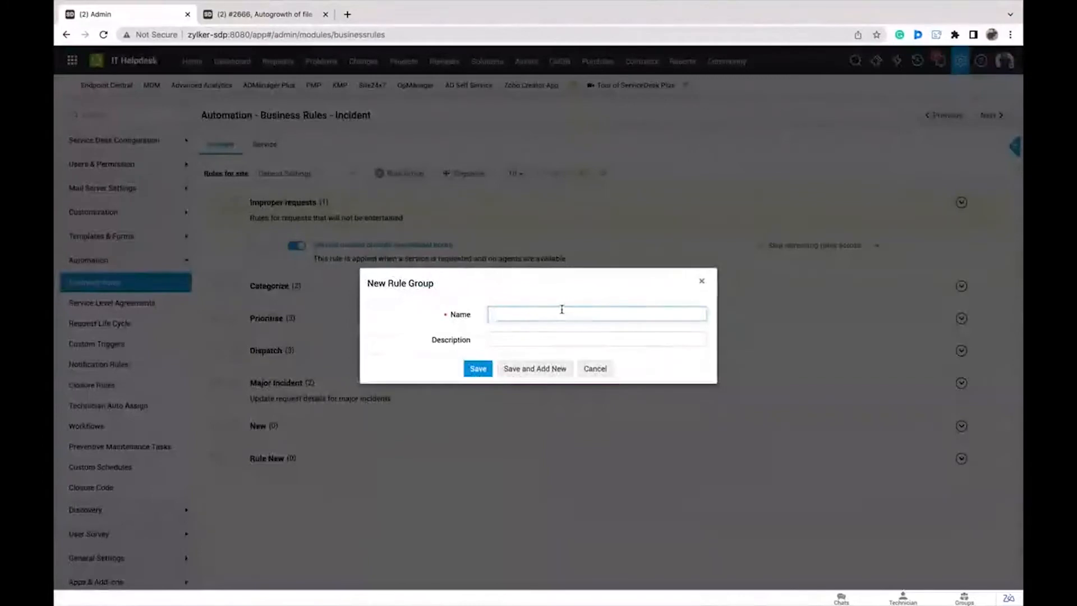
left_click(595, 369)
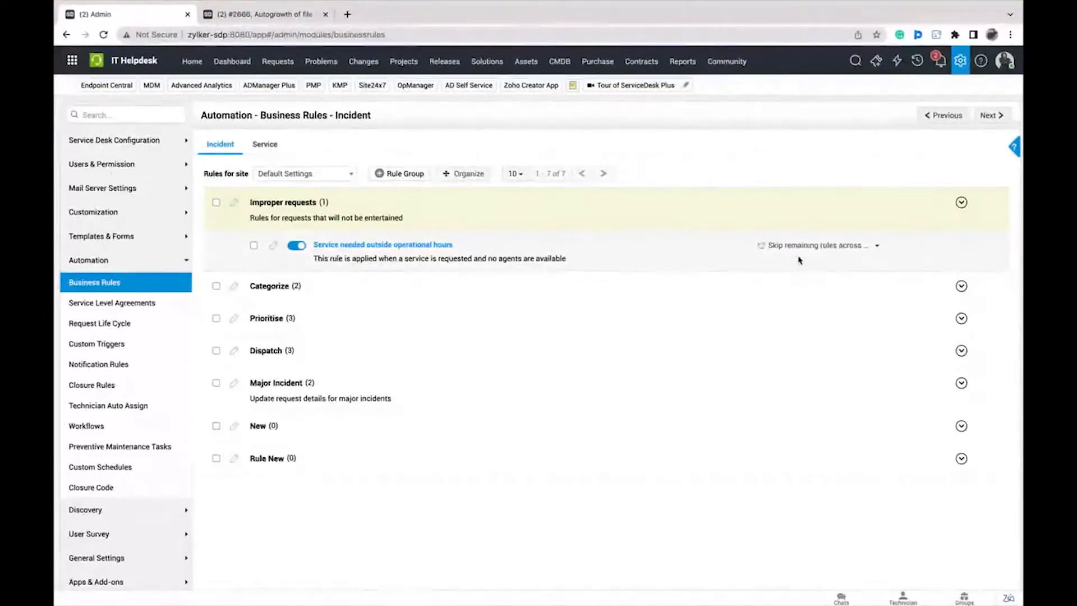
left_click(469, 174)
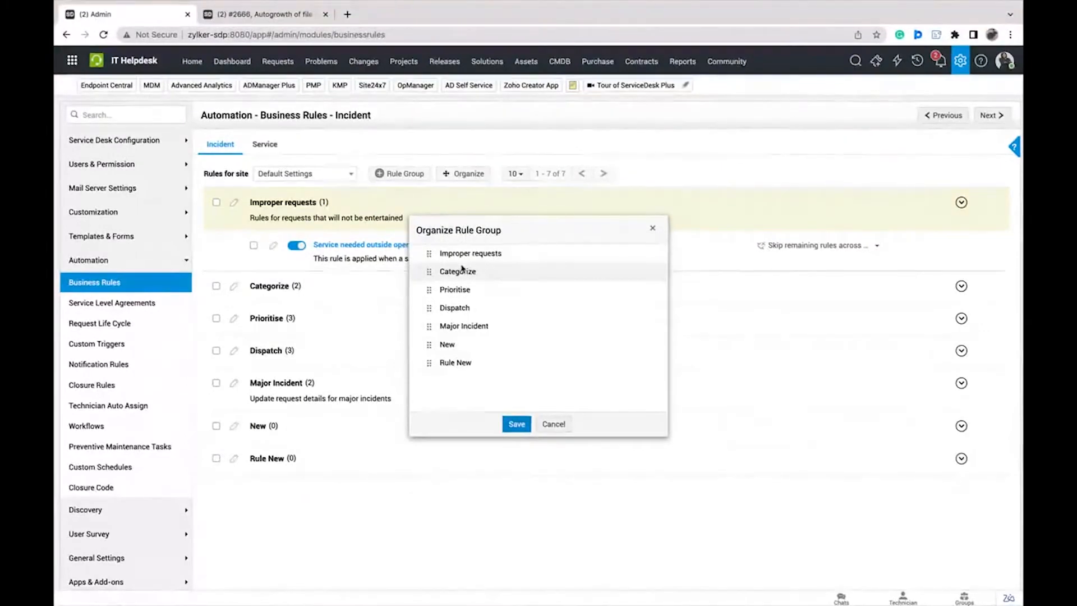
left_click(554, 424)
- Open the Update request type rule in the Major Incident group and examine which actions can trigger its execution
mouse_move(328, 203)
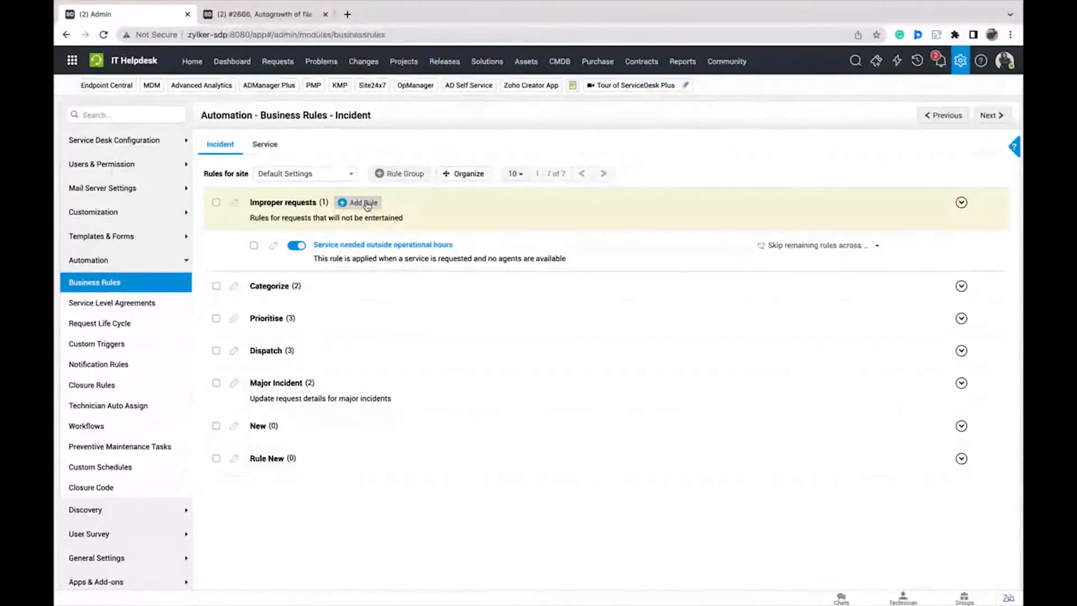
left_click(349, 397)
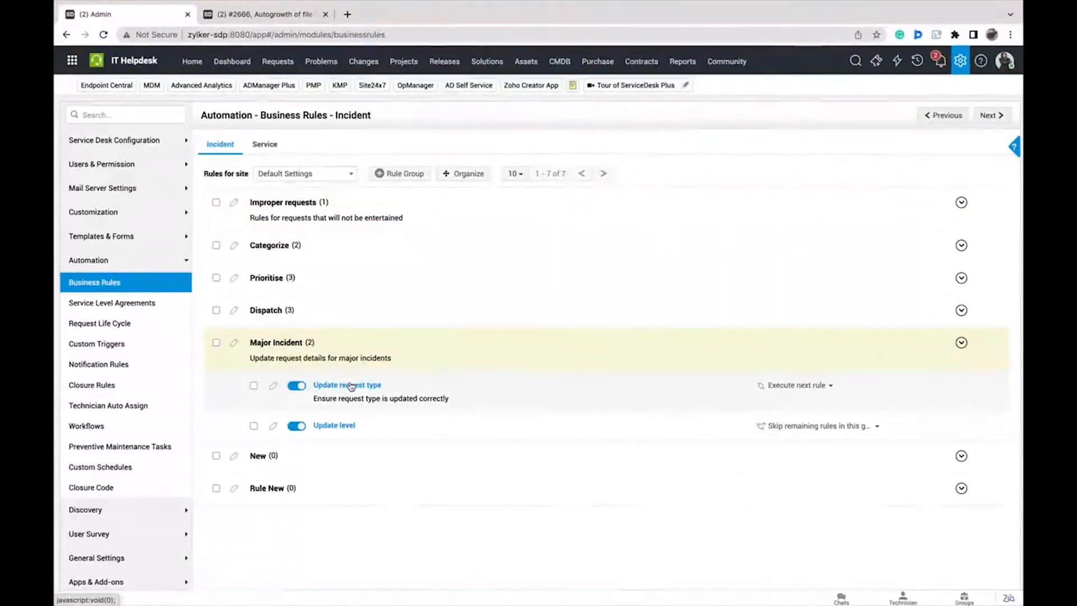
left_click(350, 386)
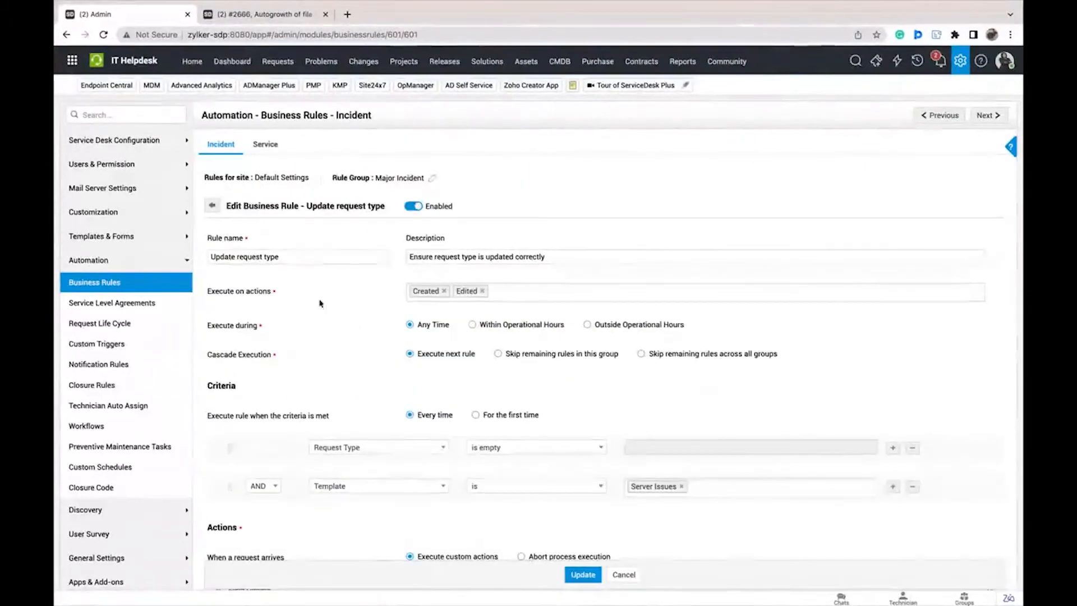
scroll(401, 291, "down", 1)
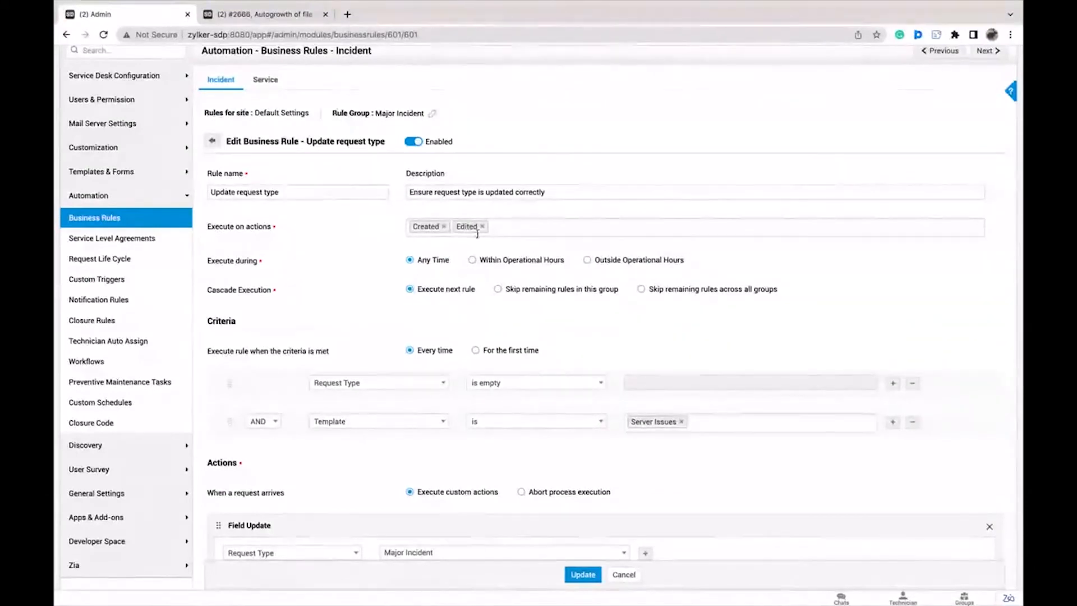
left_click(497, 230)
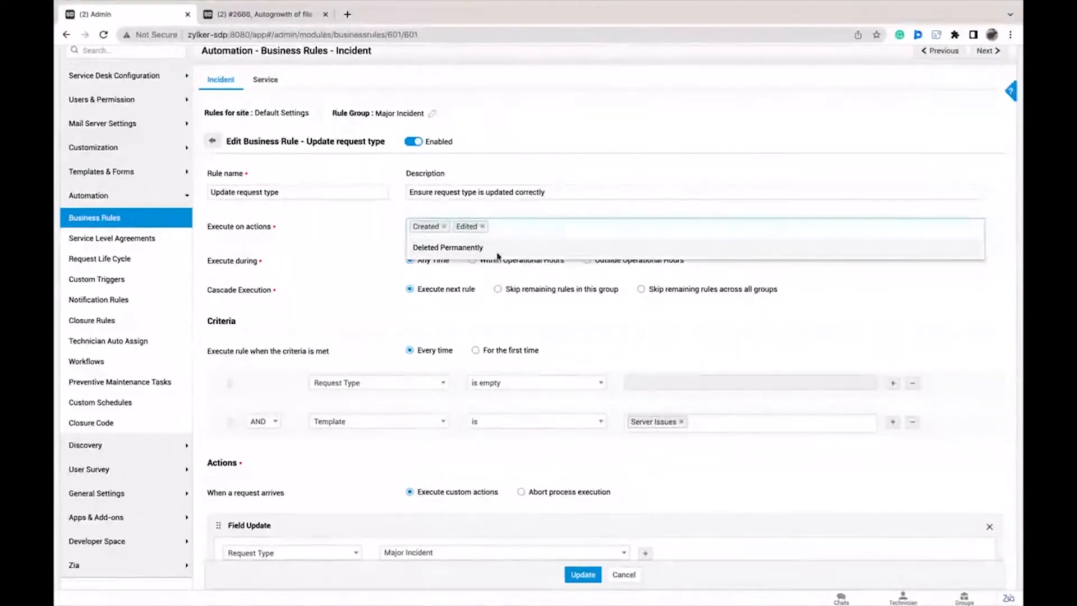
left_click(373, 269)
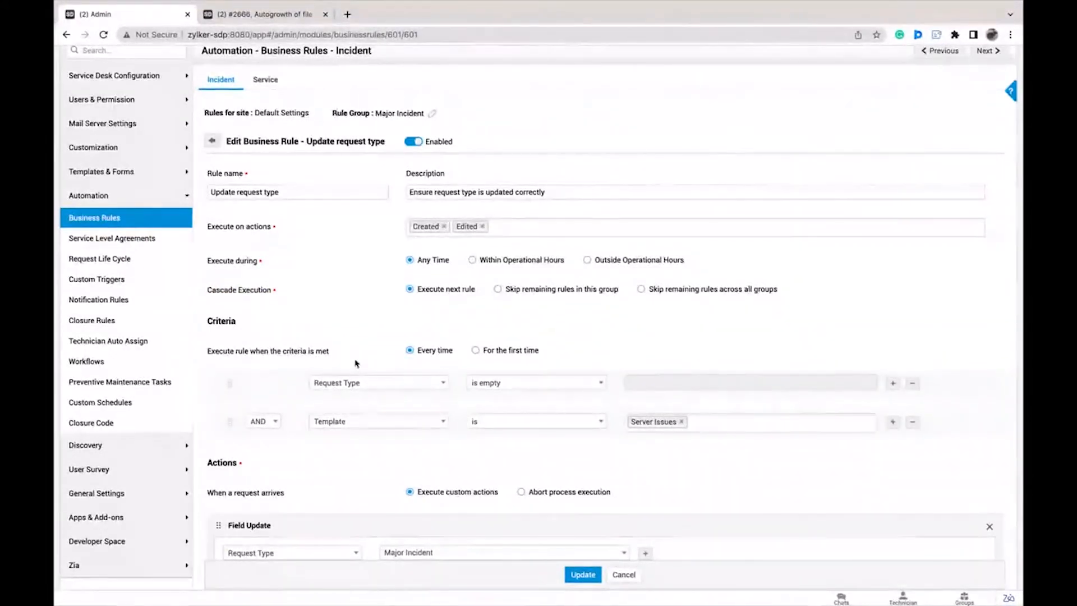
- Review the Update request type rule's criteria, field updates and the custom actions that can be added
scroll(393, 373, "down", 1)
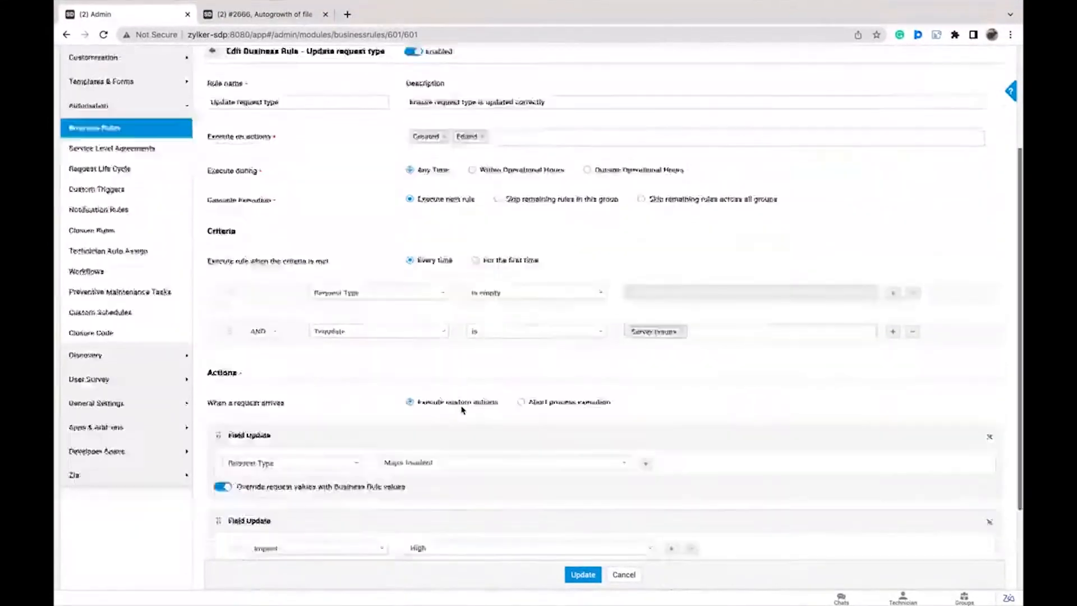
scroll(462, 410, "down", 3)
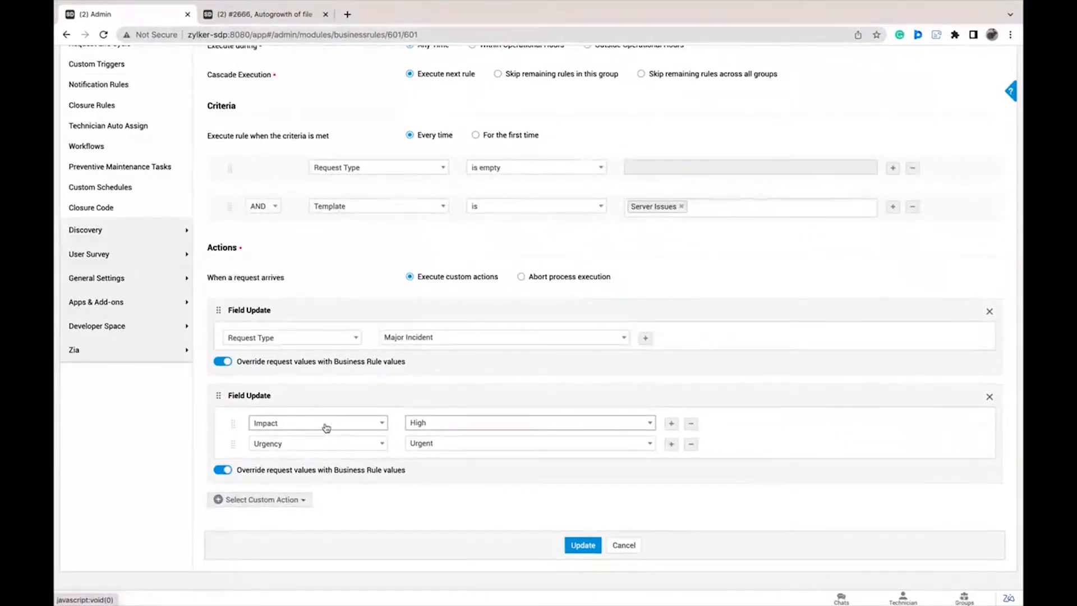
left_click(286, 499)
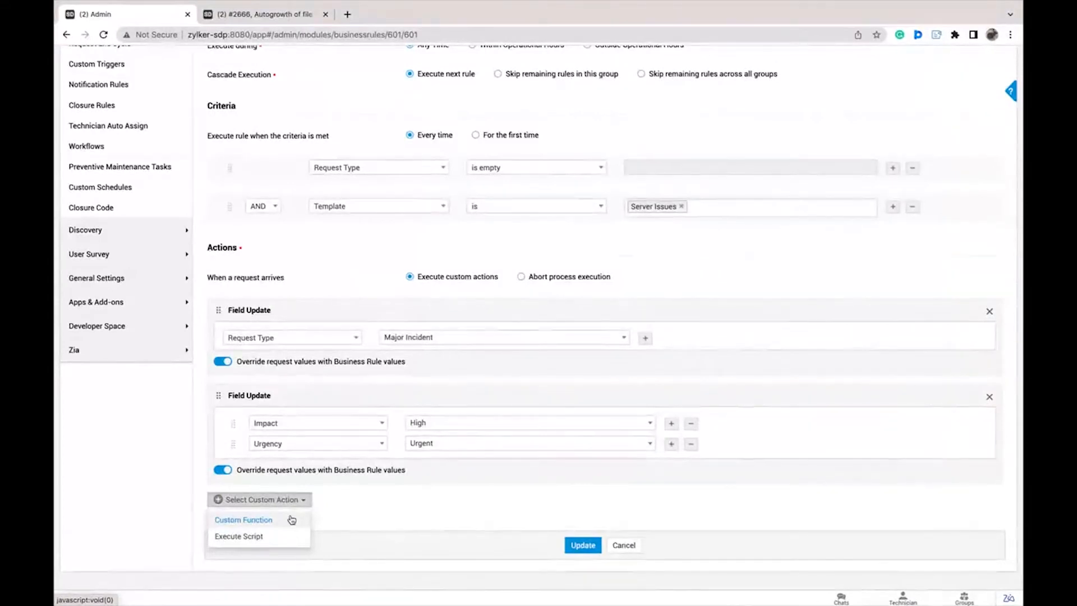
left_click(369, 514)
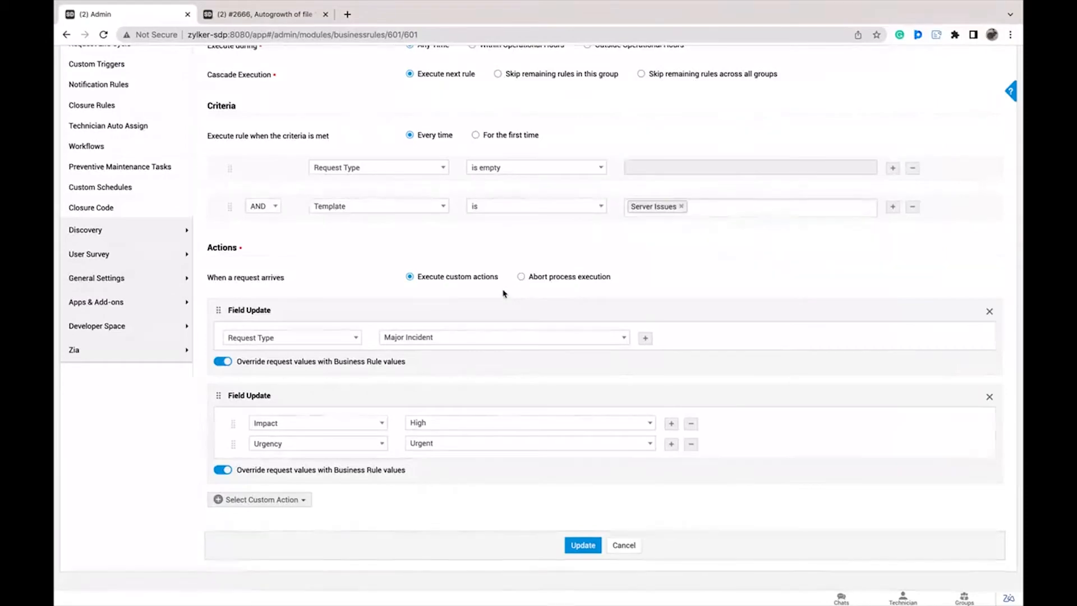
scroll(503, 293, "up", 4)
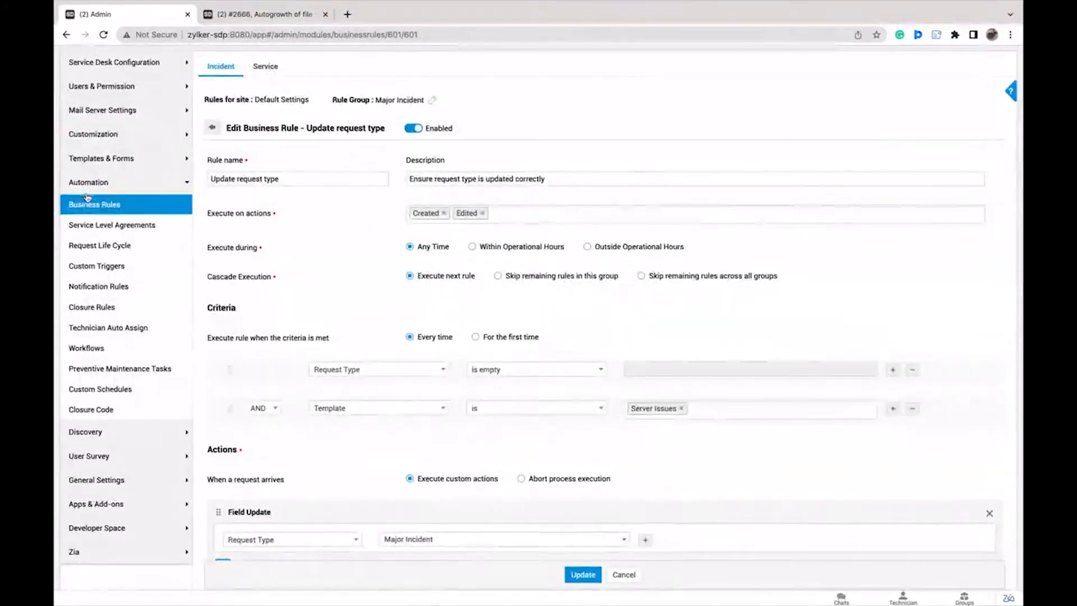
- Open the Service needed outside operational hours rule in the Improper requests group and review its criteria and negate action
left_click(94, 203)
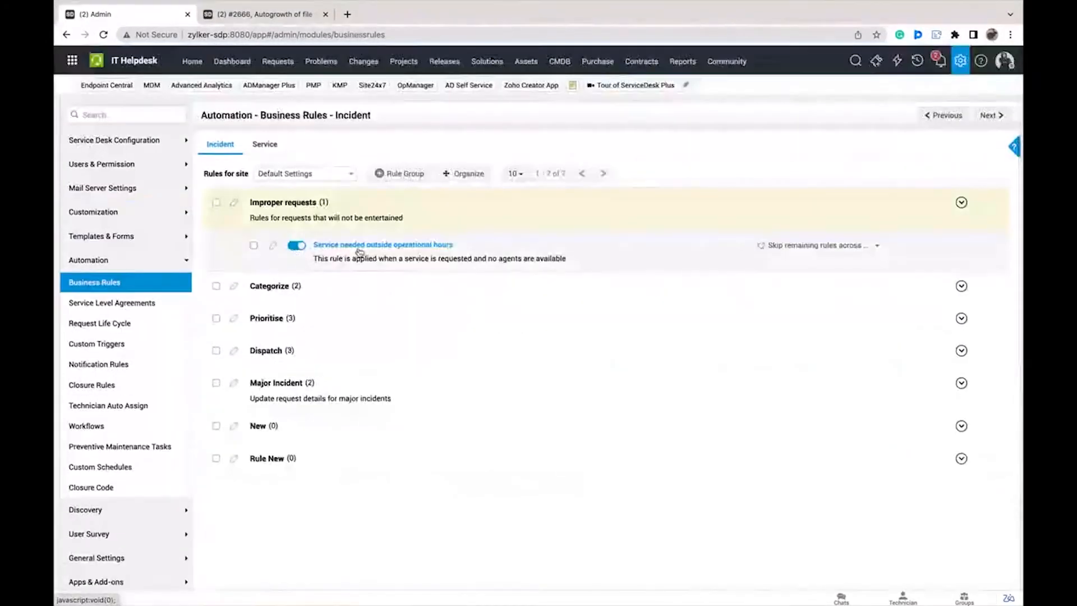
left_click(408, 245)
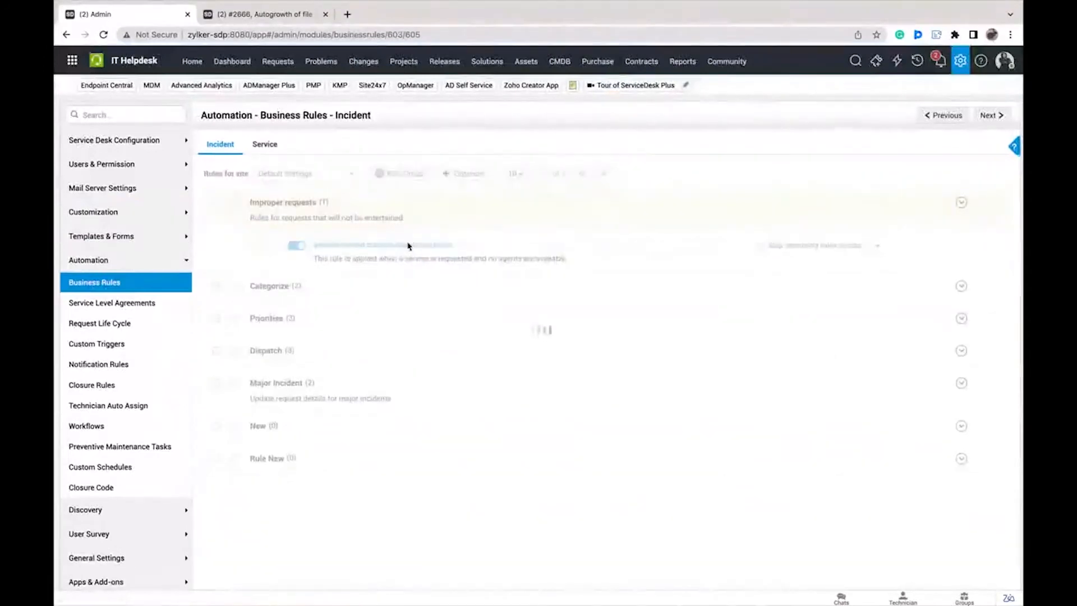
scroll(489, 368, "down", 1)
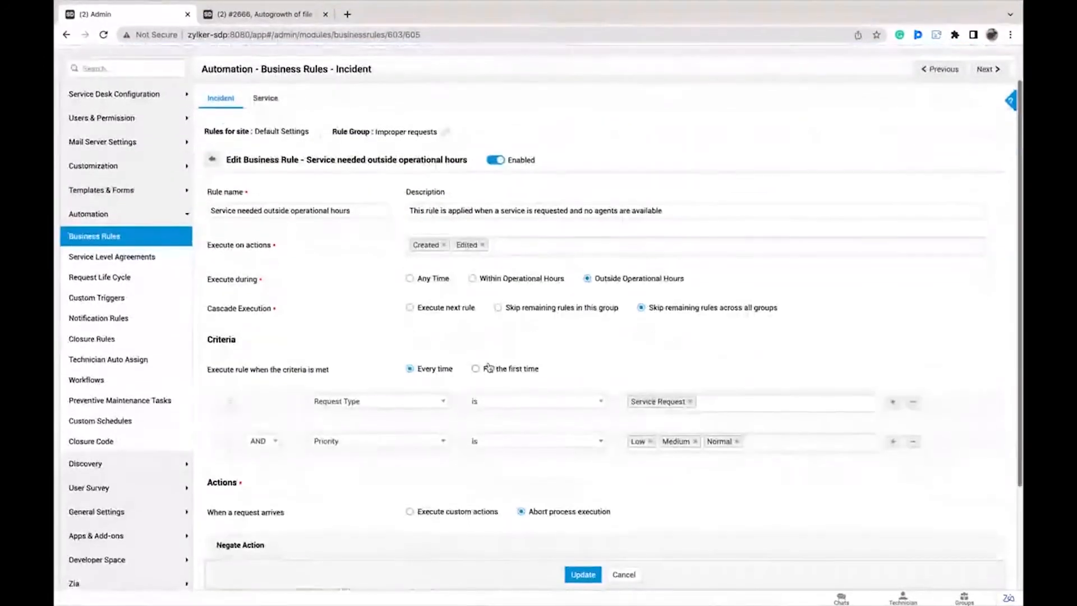
scroll(508, 329, "down", 2)
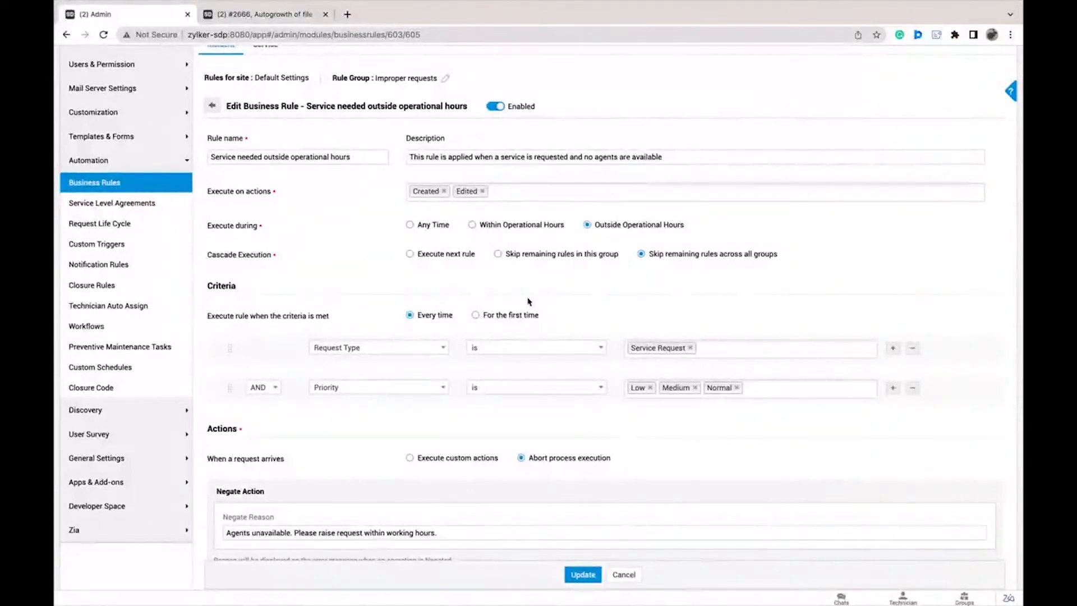
scroll(526, 396, "down", 3)
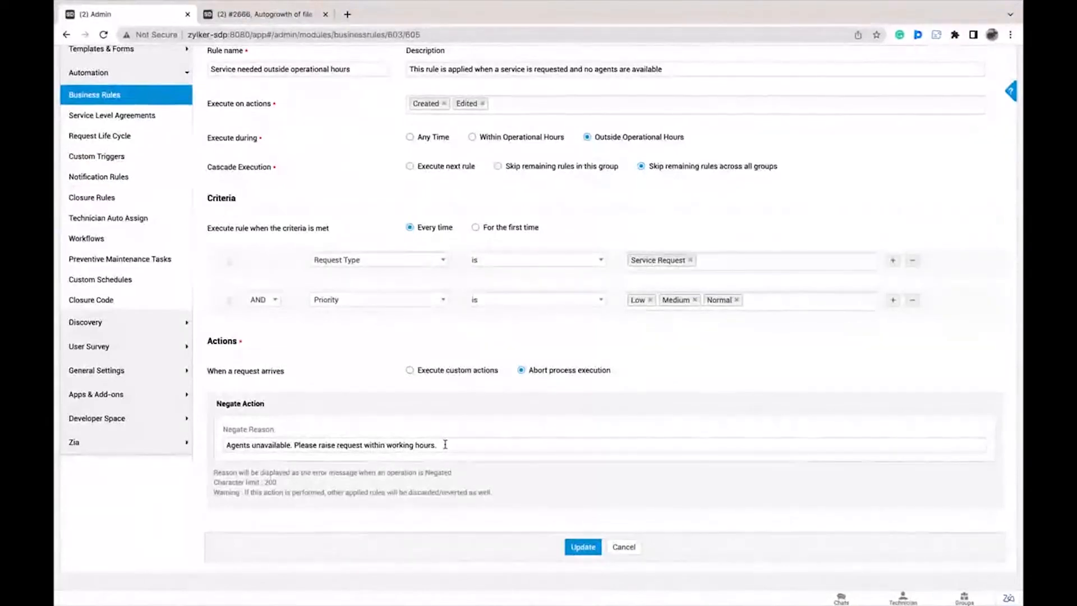
scroll(445, 444, "up", 5)
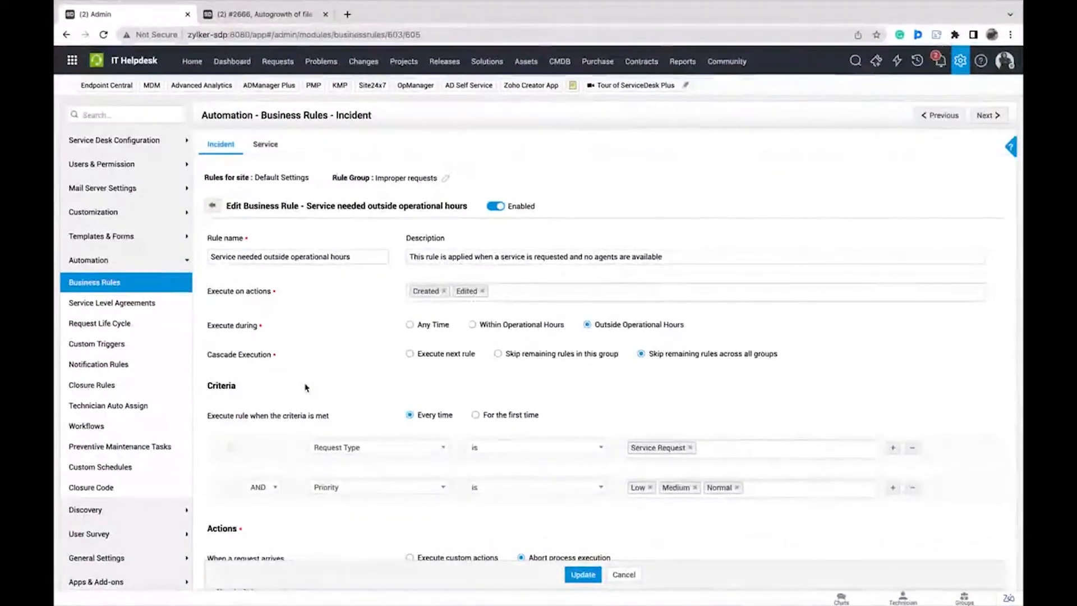
- Open the request "My application server is not working" and examine its history for the business rules applied
left_click(255, 15)
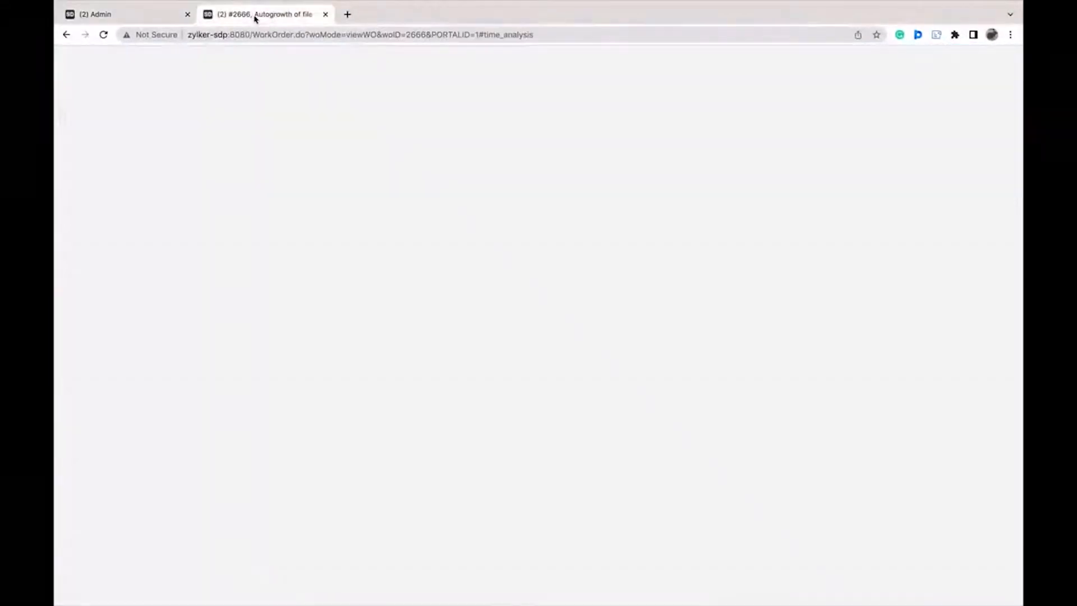
left_click(279, 70)
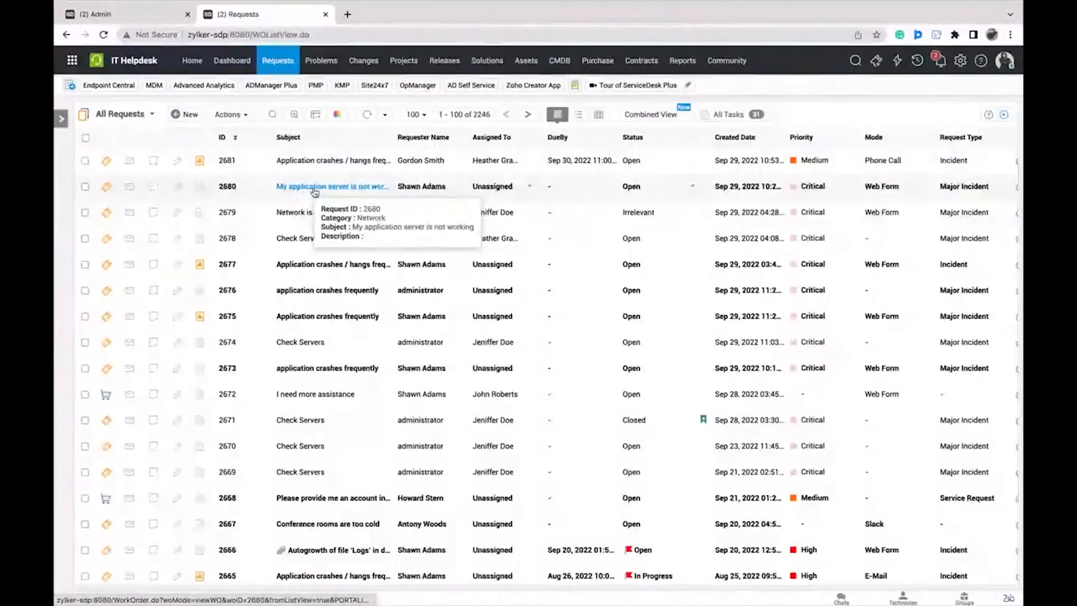
left_click(314, 192)
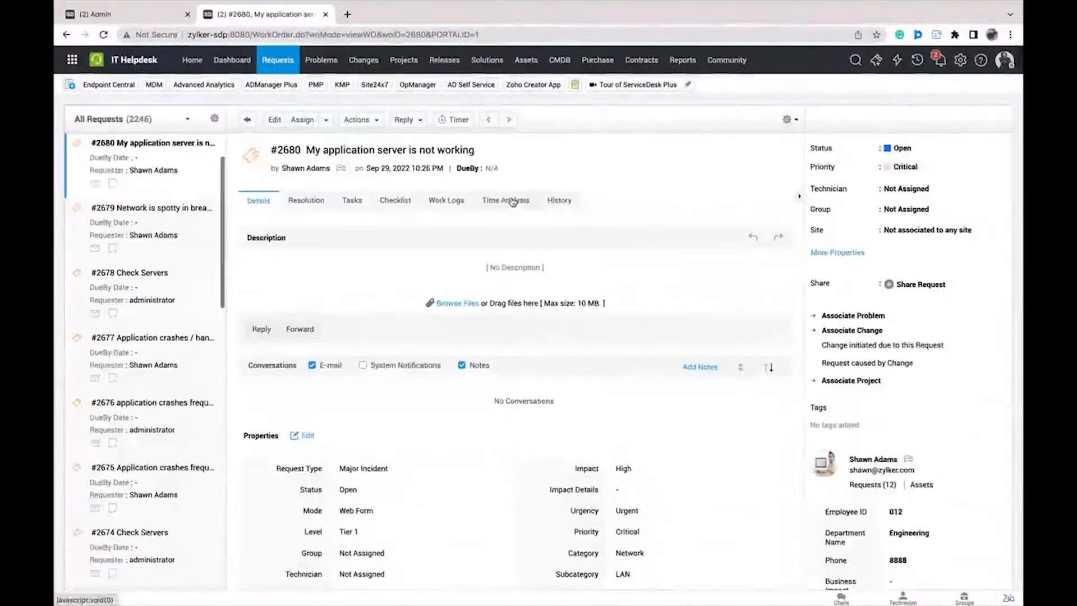
left_click(561, 200)
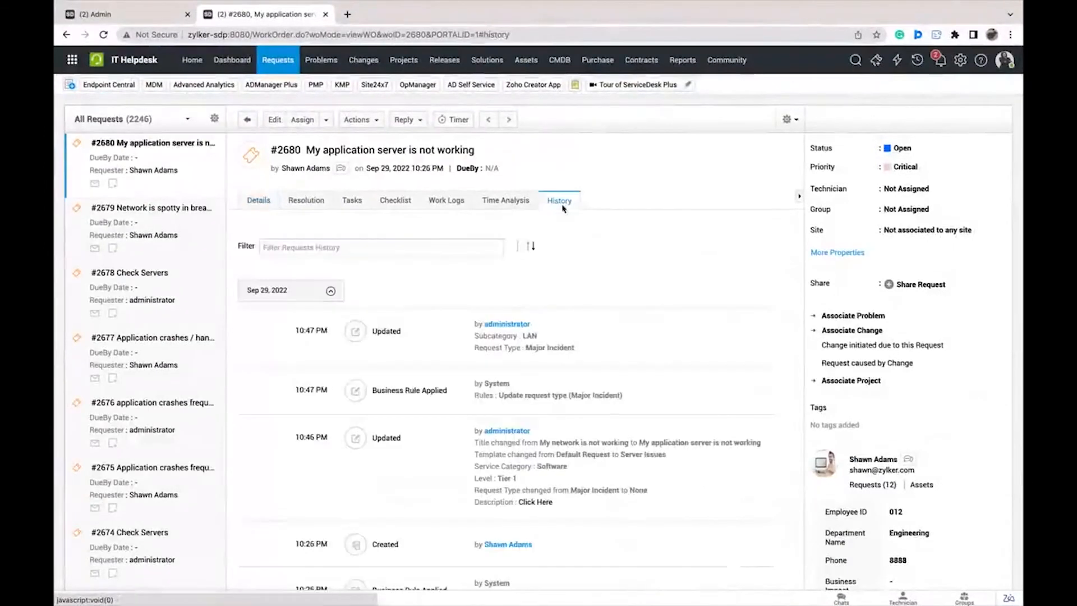
scroll(591, 322, "down", 2)
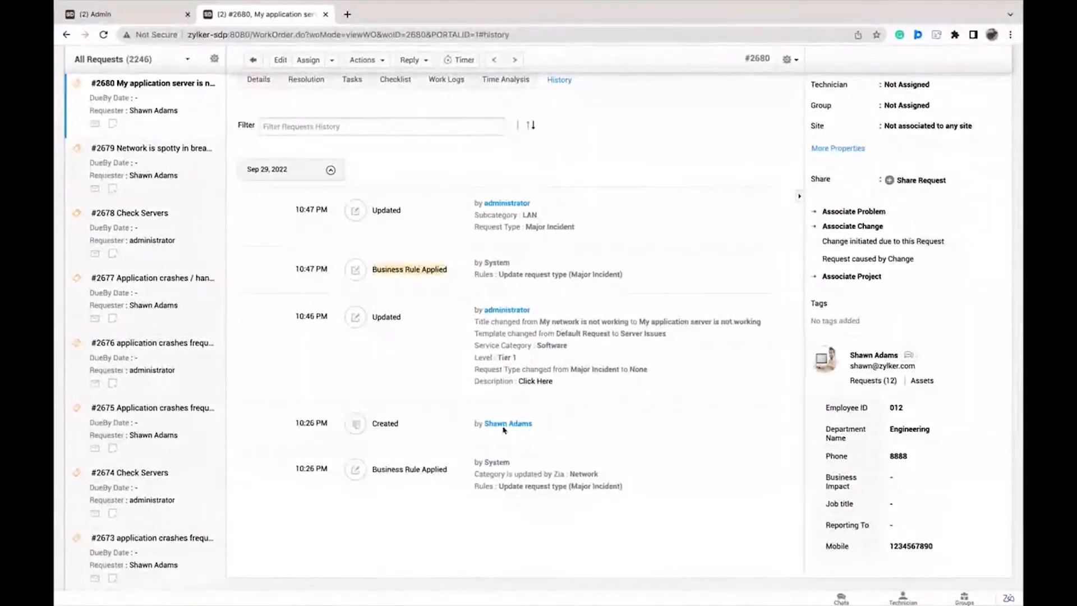
left_click_drag(472, 481, 610, 489)
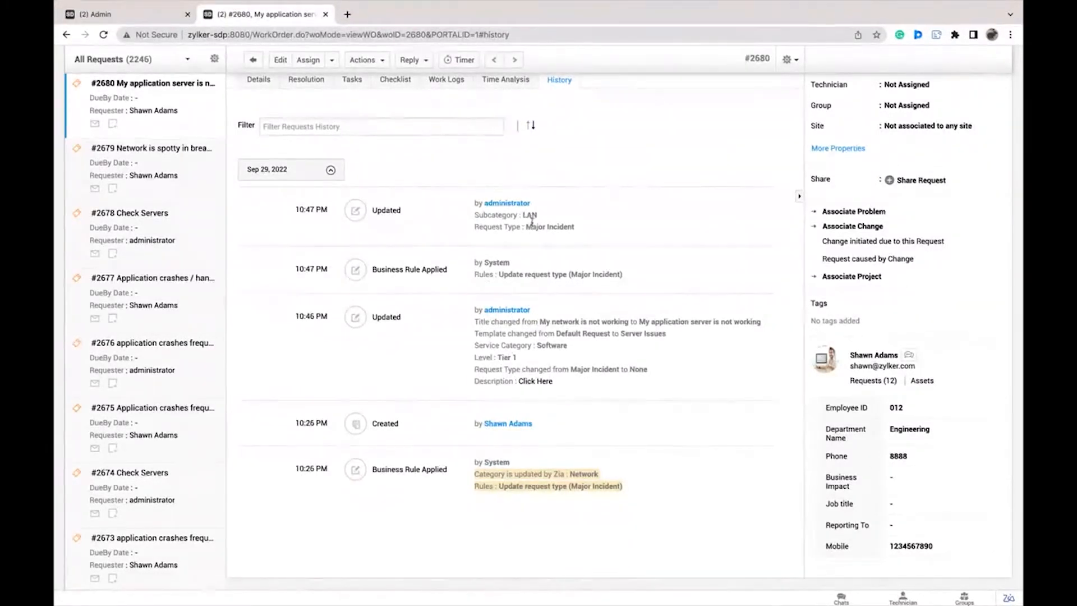
scroll(531, 222, "up", 3)
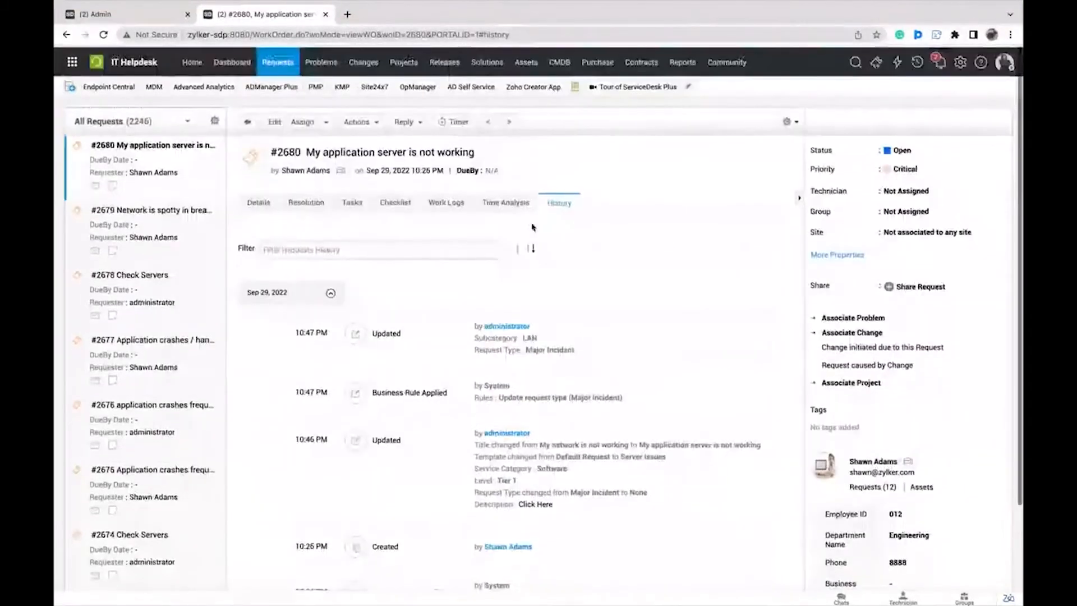
- Return to the admin settings, open the Irrelevant requests custom trigger for requests, and examine its available execution actions
left_click(94, 14)
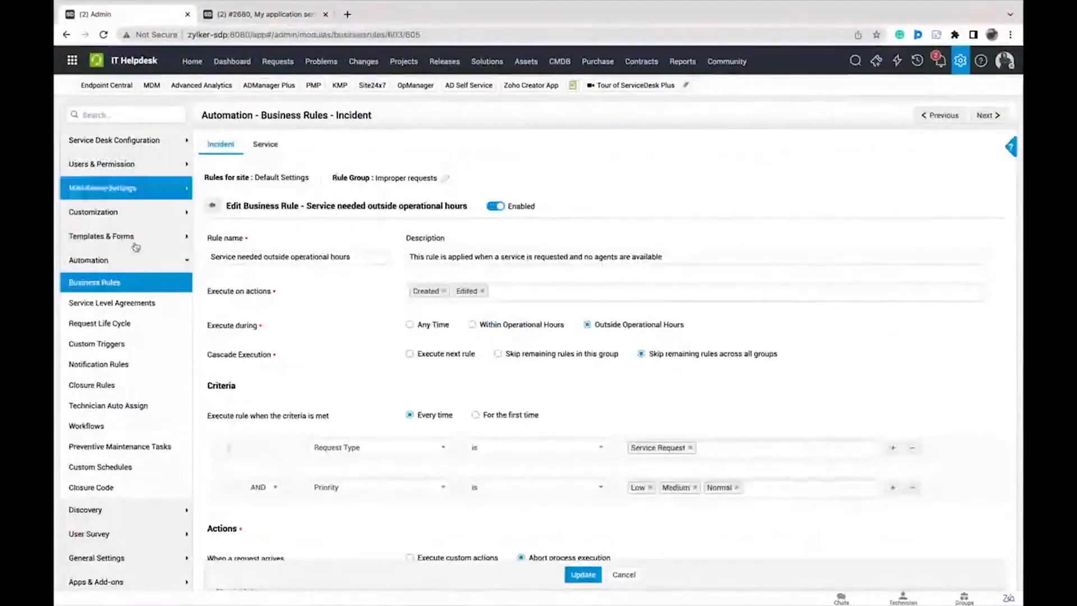
left_click(155, 344)
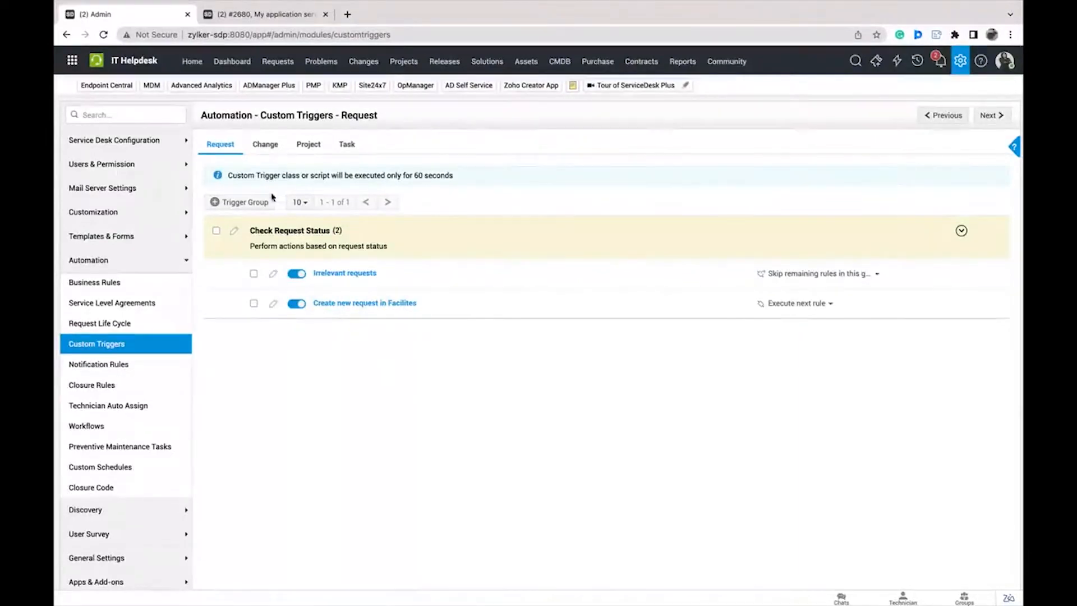
mouse_move(297, 233)
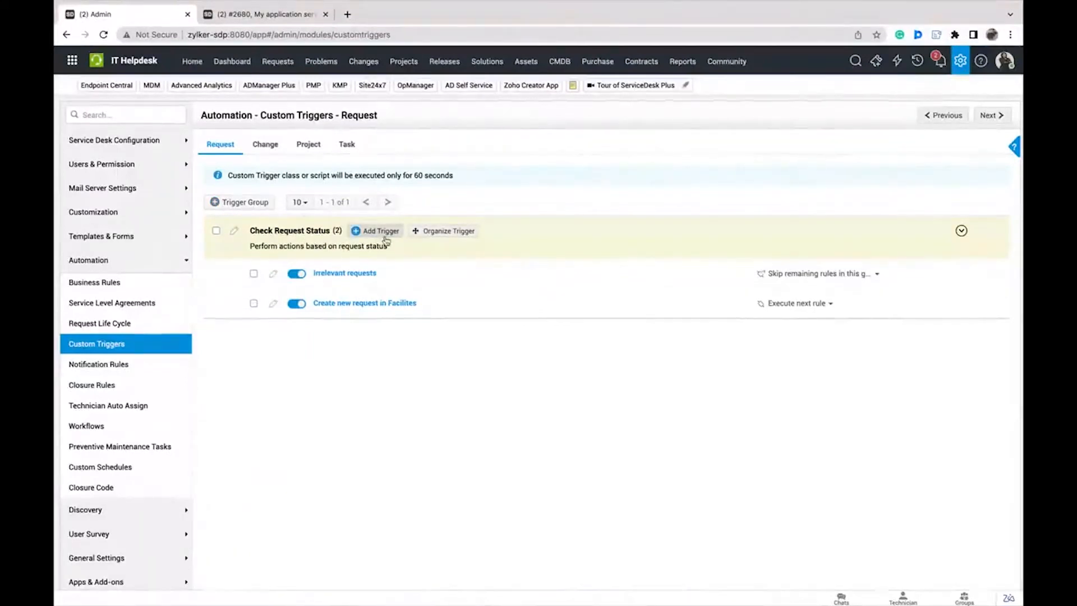
left_click(359, 274)
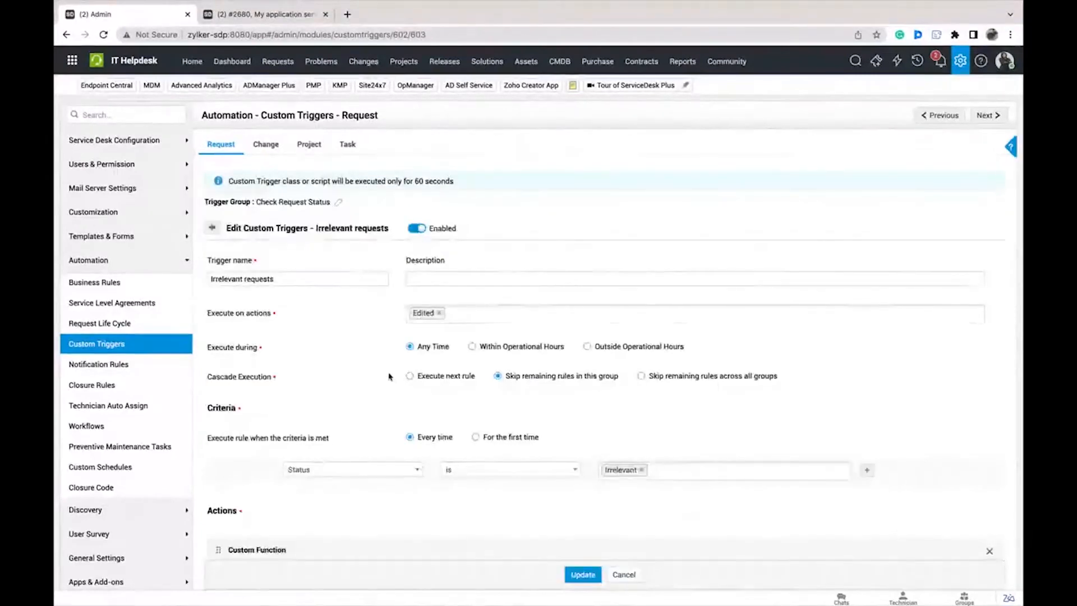
scroll(370, 250, "down", 2)
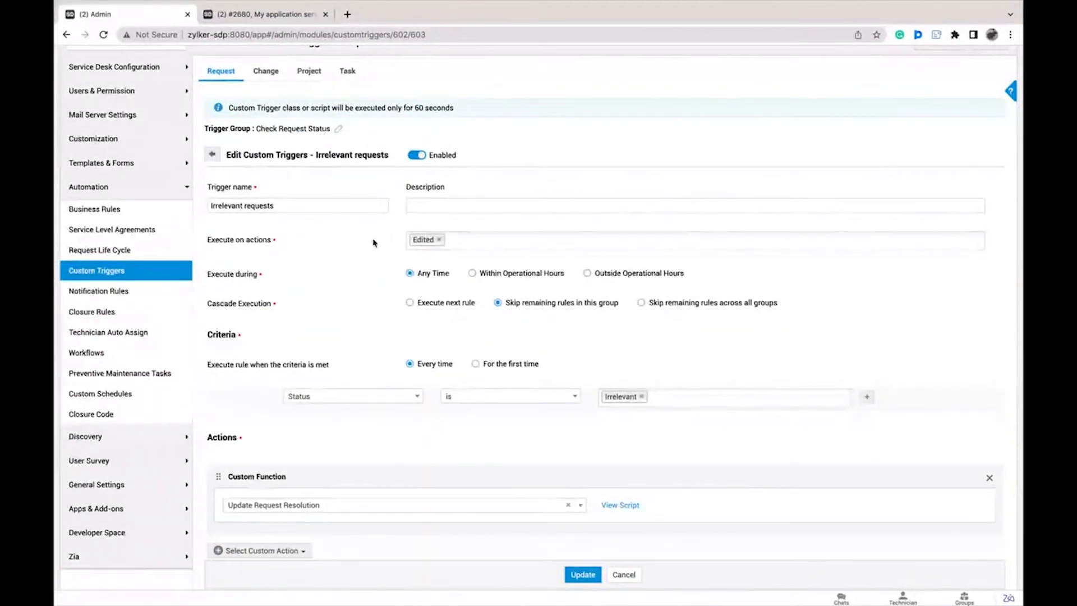
left_click(505, 245)
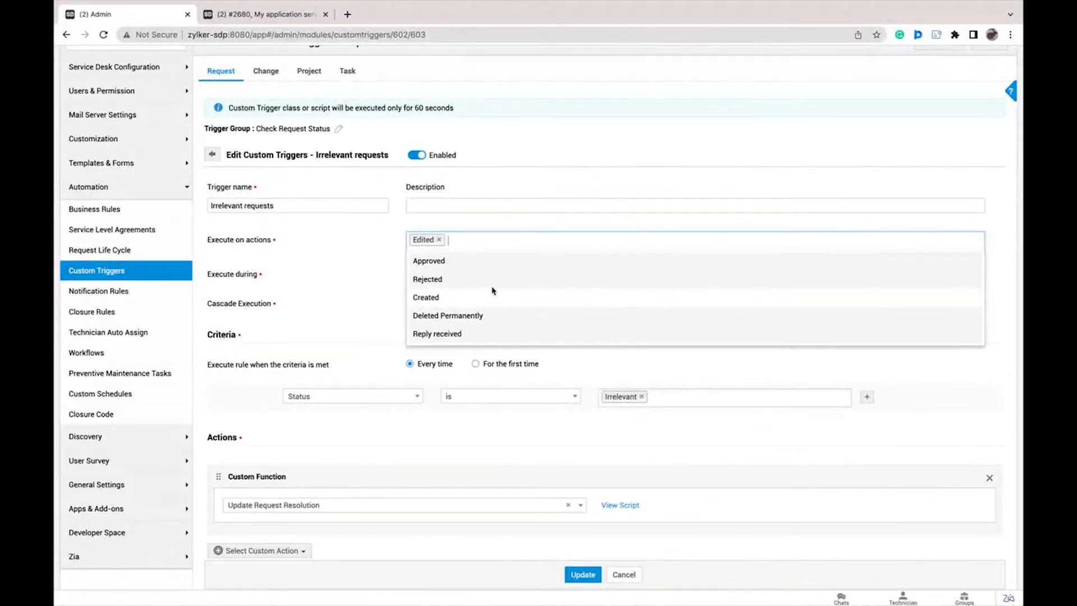
left_click(338, 295)
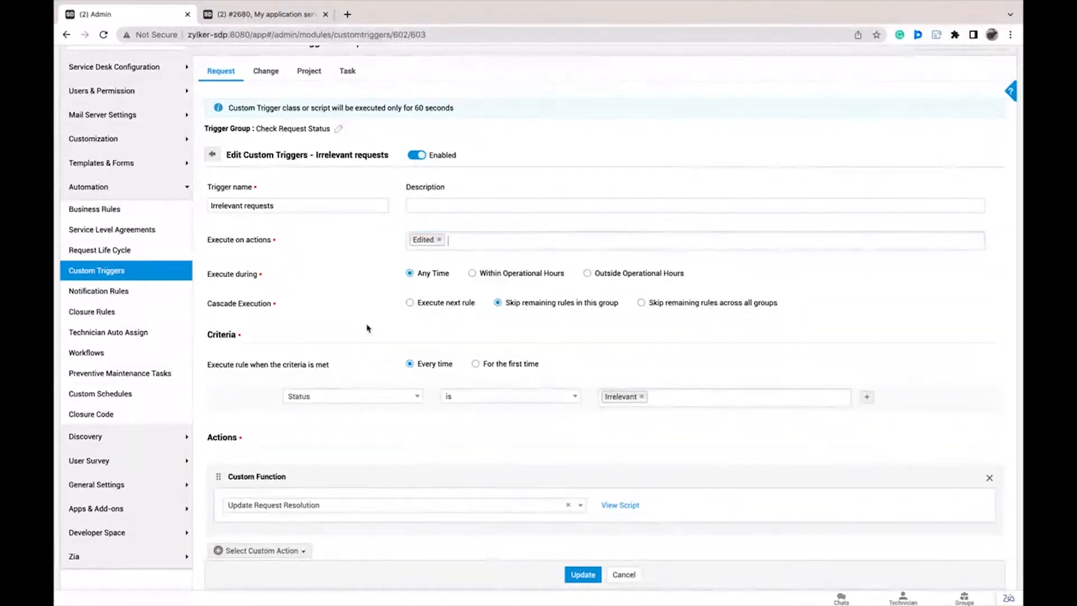
- Start a notification action for the trigger and create an e-mail template named "Notification" with the subject "IT Assets for Admin Dept"
scroll(302, 319, "down", 1)
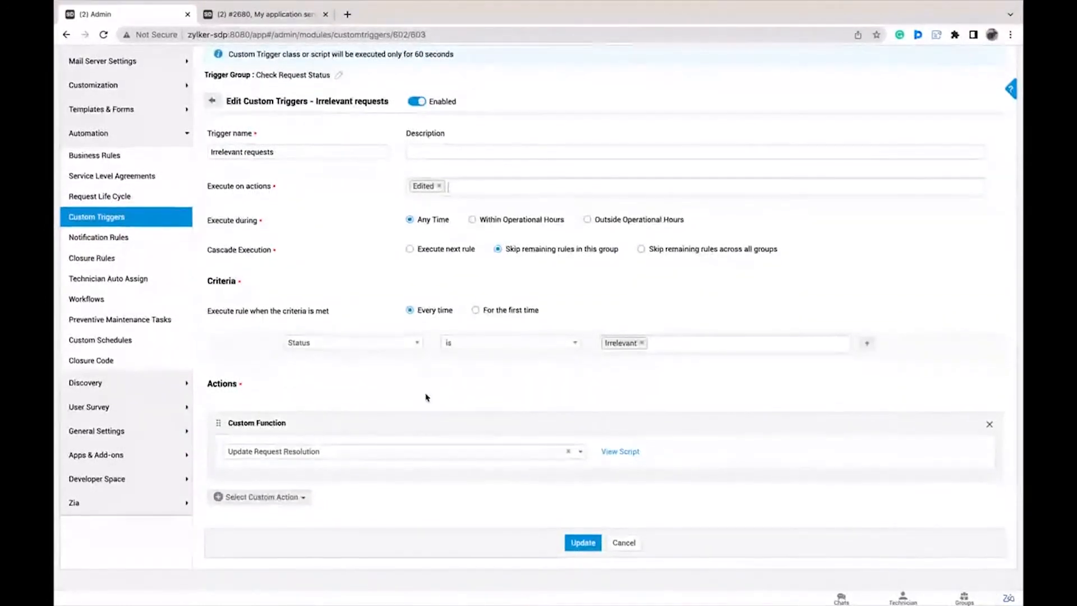
left_click(306, 498)
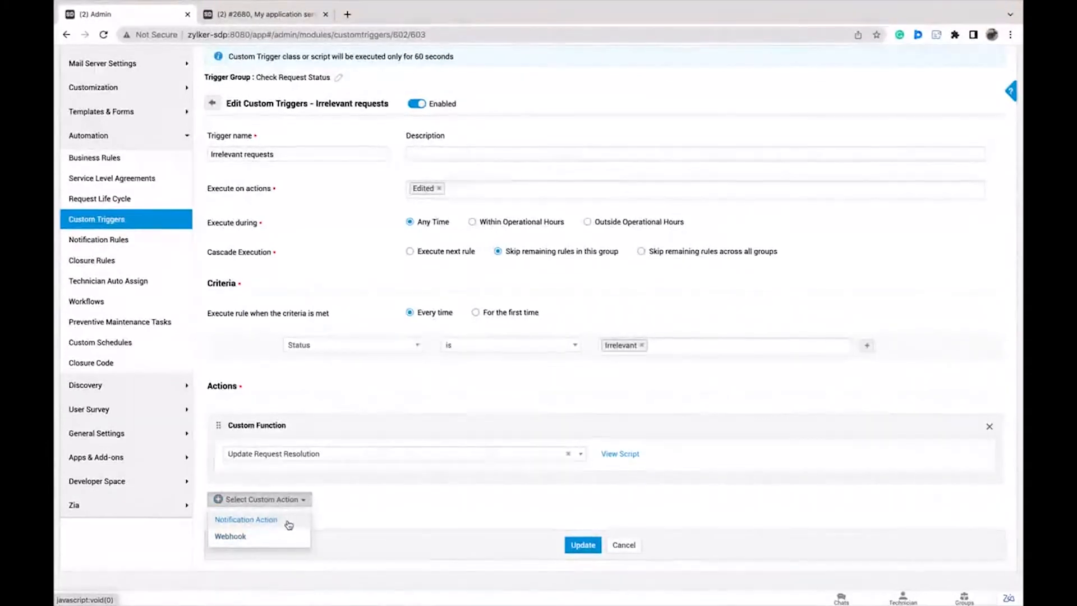
left_click(289, 524)
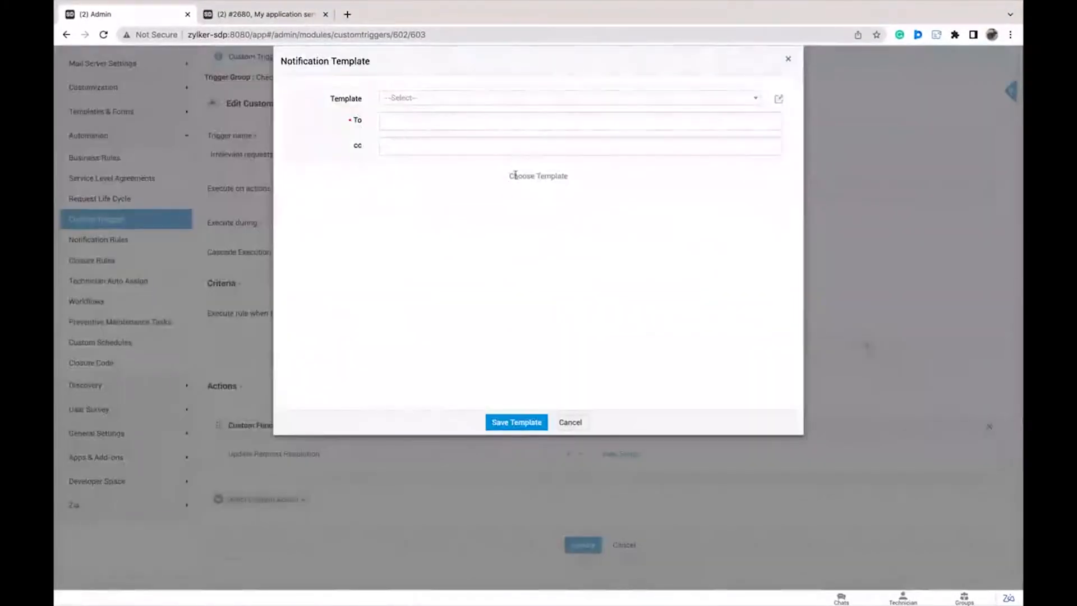
left_click(511, 100)
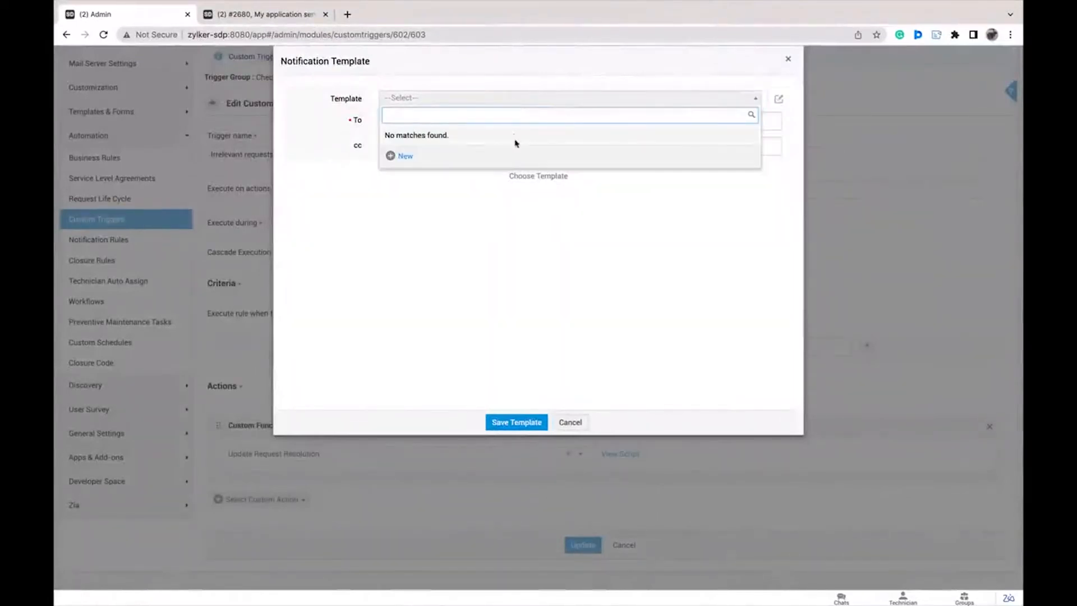
left_click(405, 156)
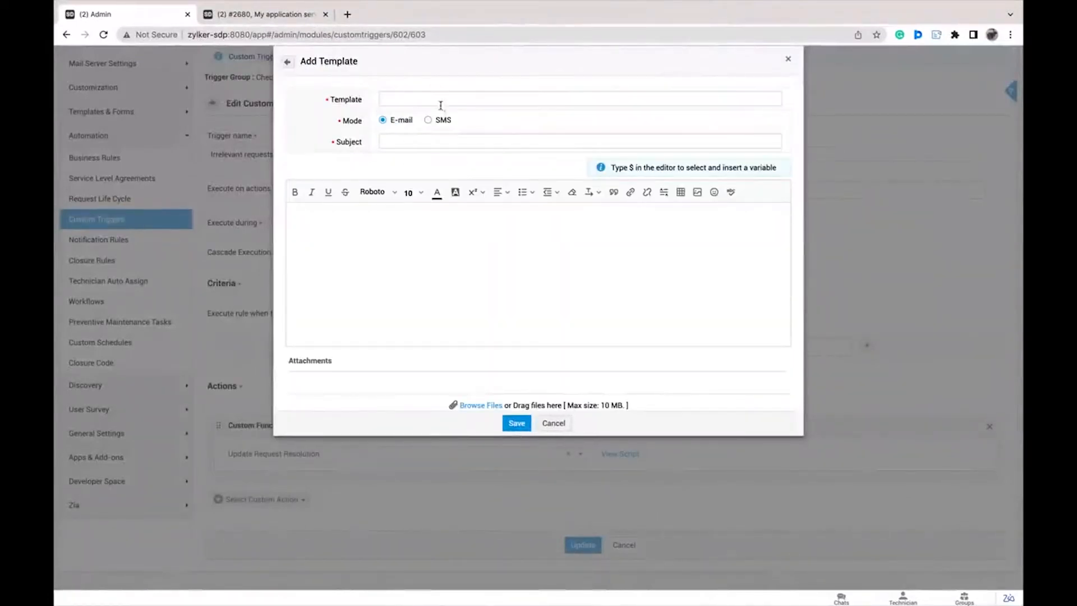
type("Notification")
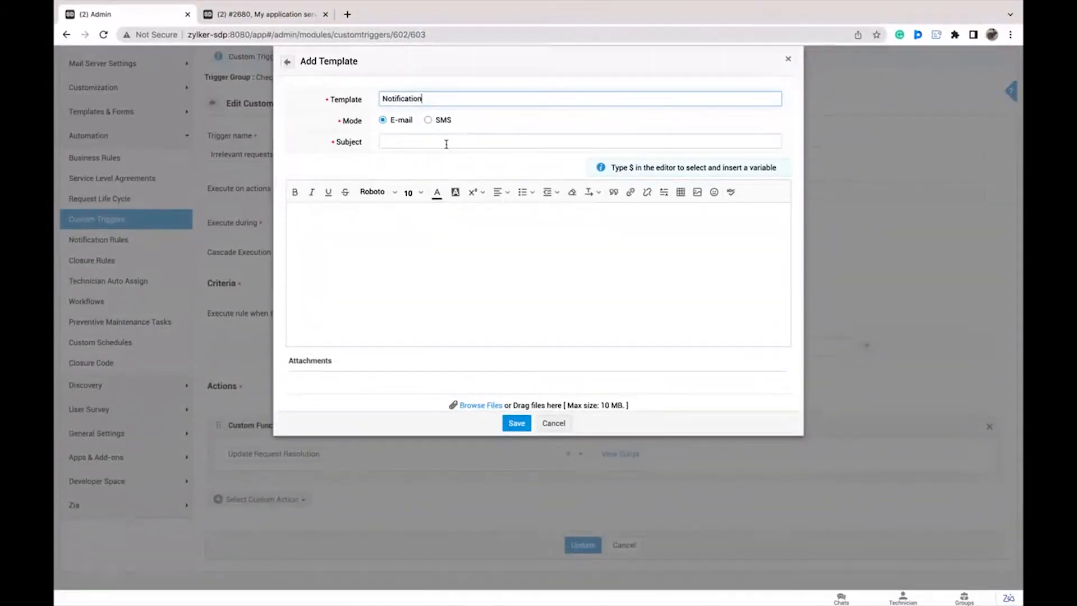
left_click(446, 144)
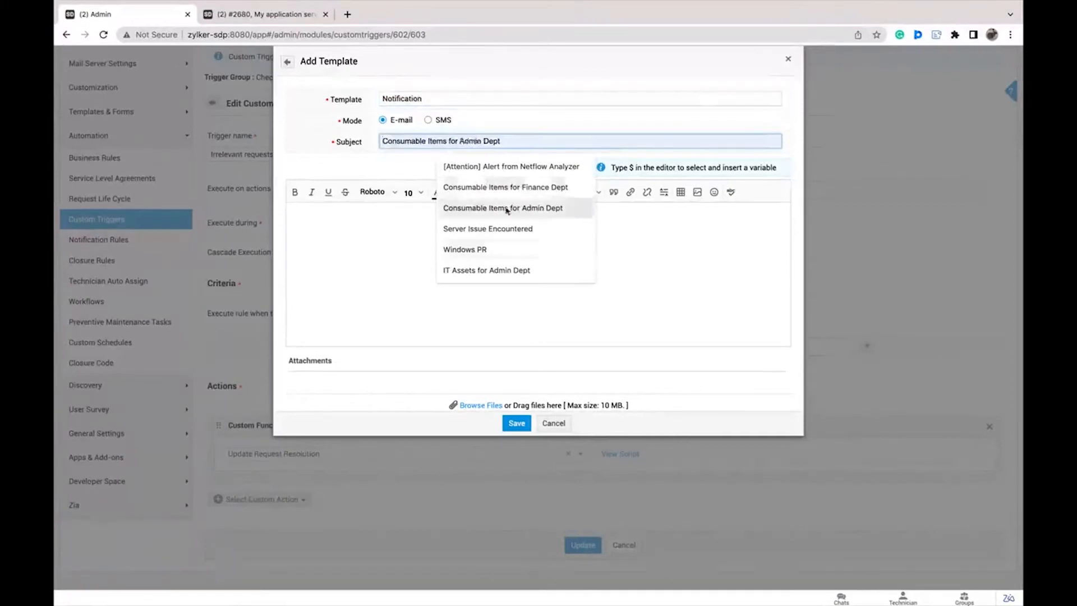
left_click(534, 269)
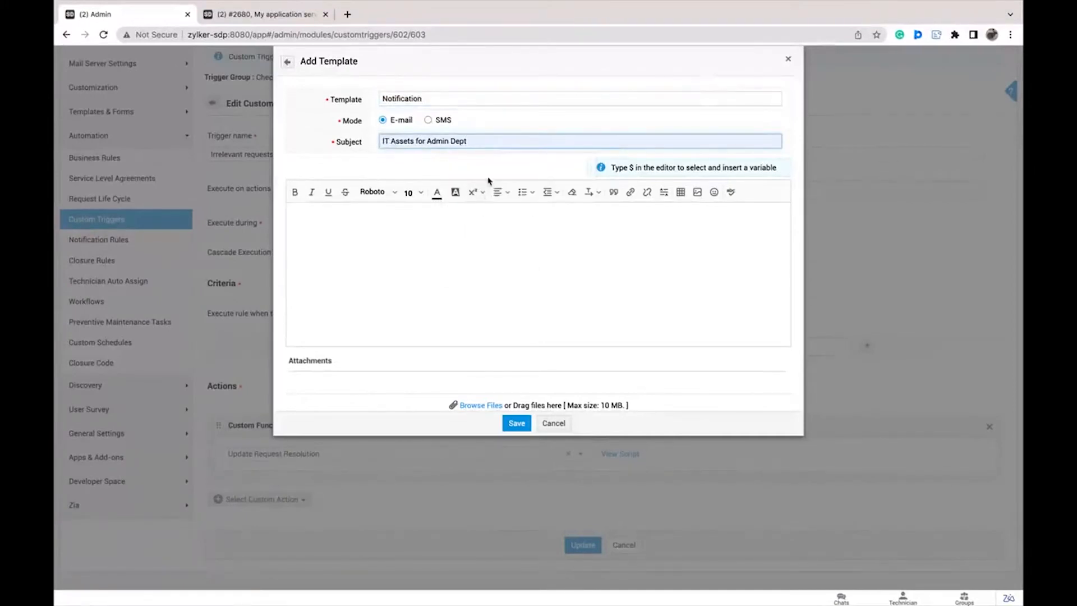
left_click(499, 274)
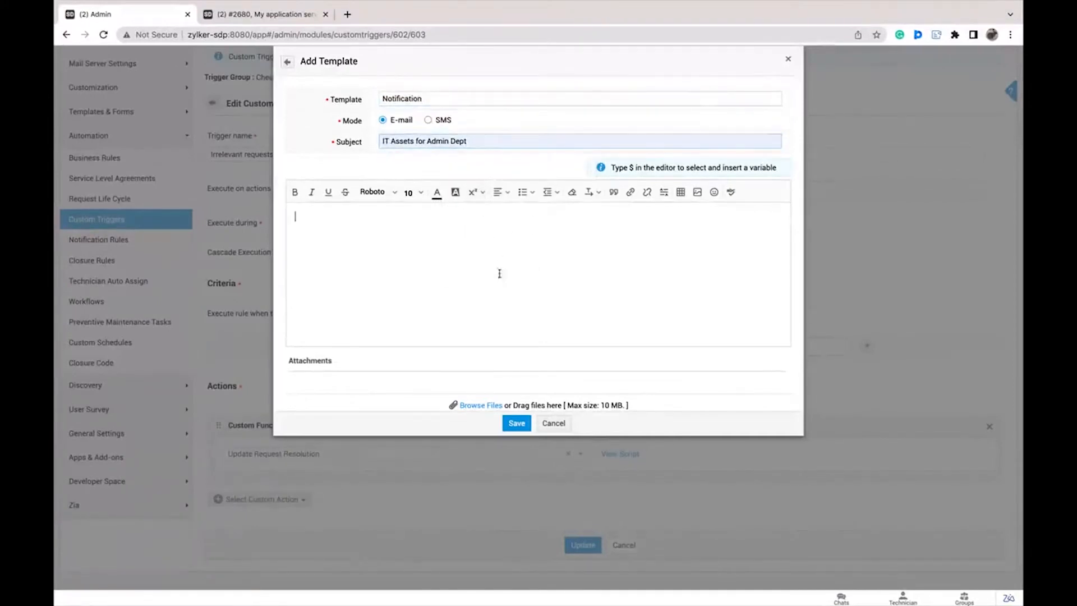
left_click(522, 425)
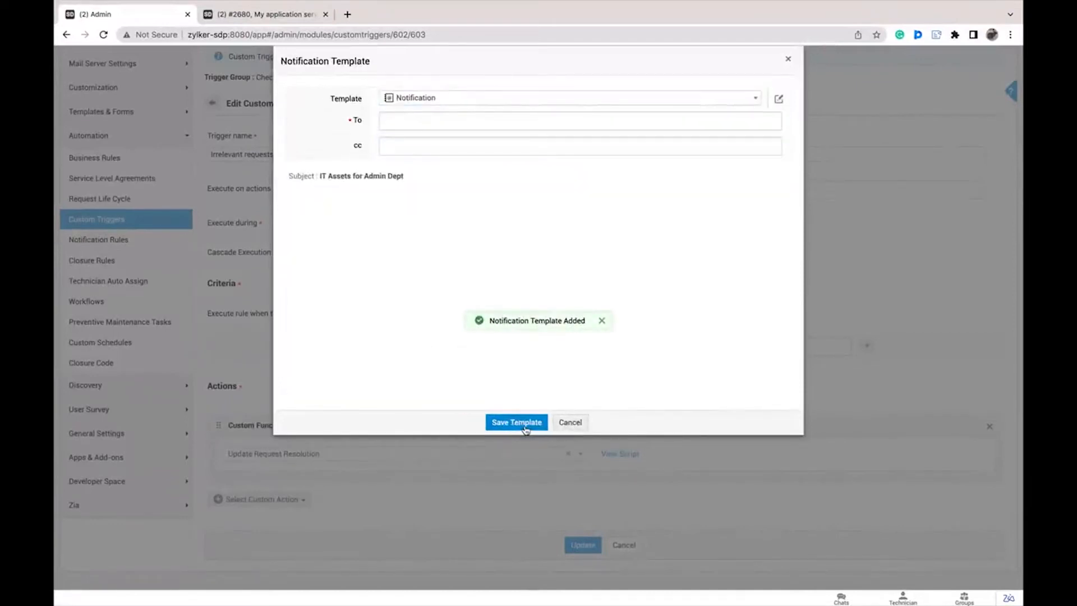
- Address the Notification template to $REPORTING_TO$ and $COO$ and save it as a notification action of the trigger
left_click(525, 429)
left_click(521, 102)
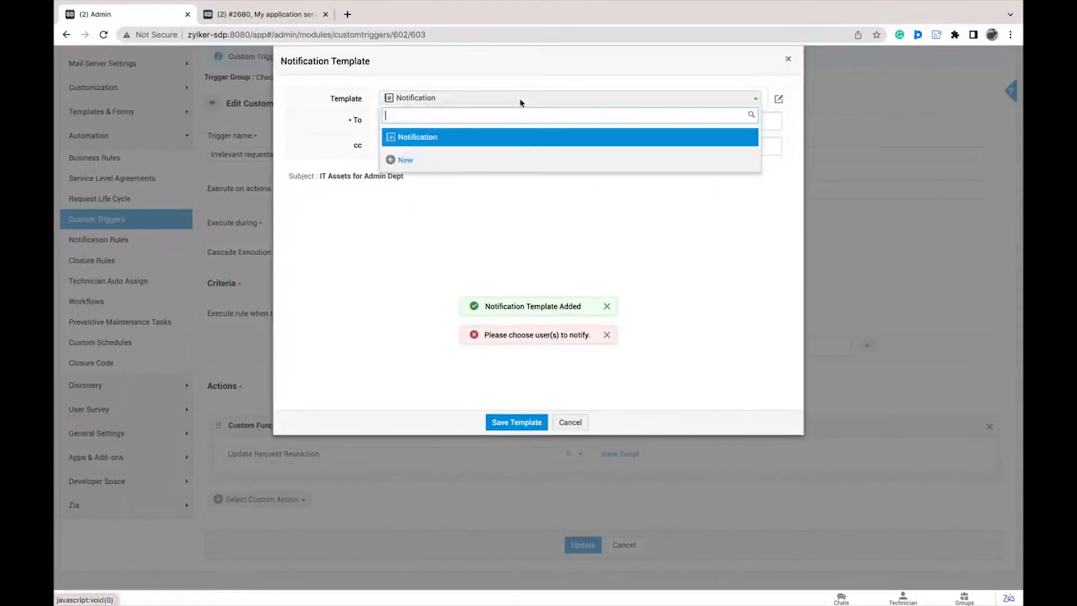
left_click(523, 143)
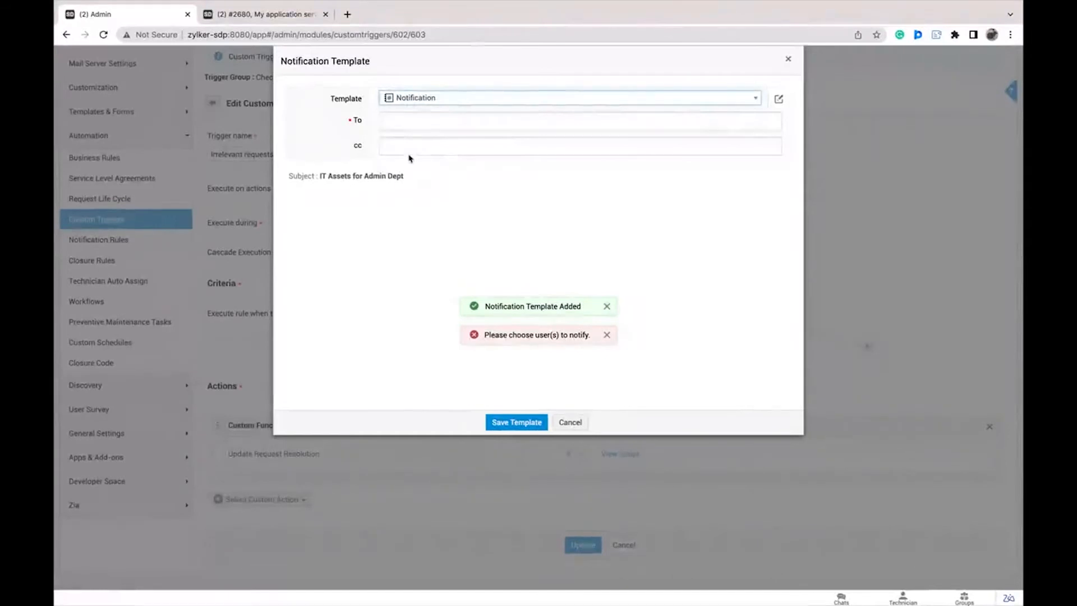
left_click(418, 121)
left_click(423, 158)
left_click(427, 193)
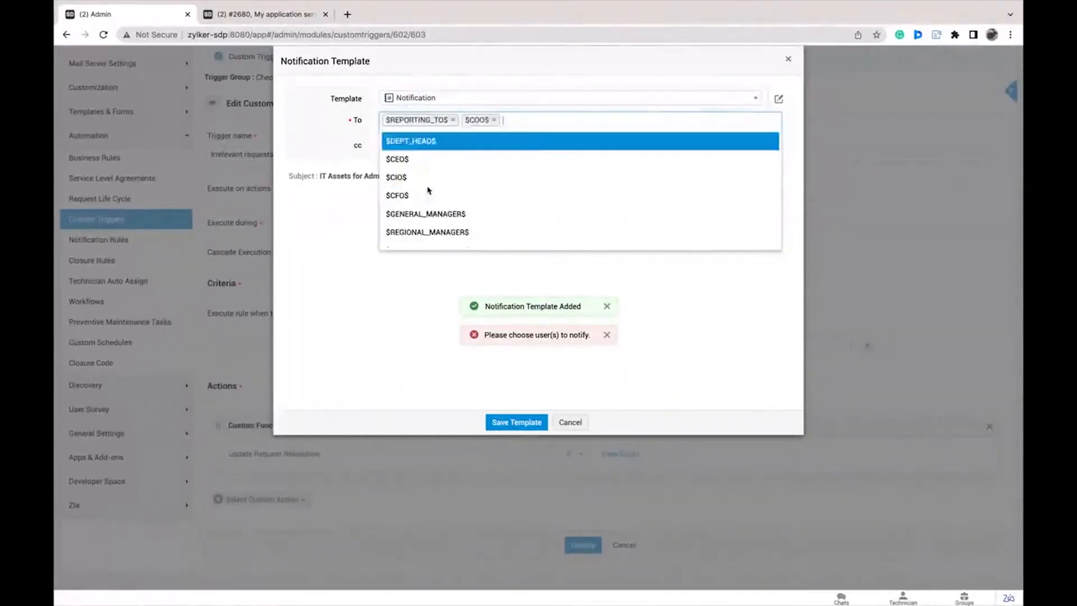
left_click(441, 352)
left_click(518, 421)
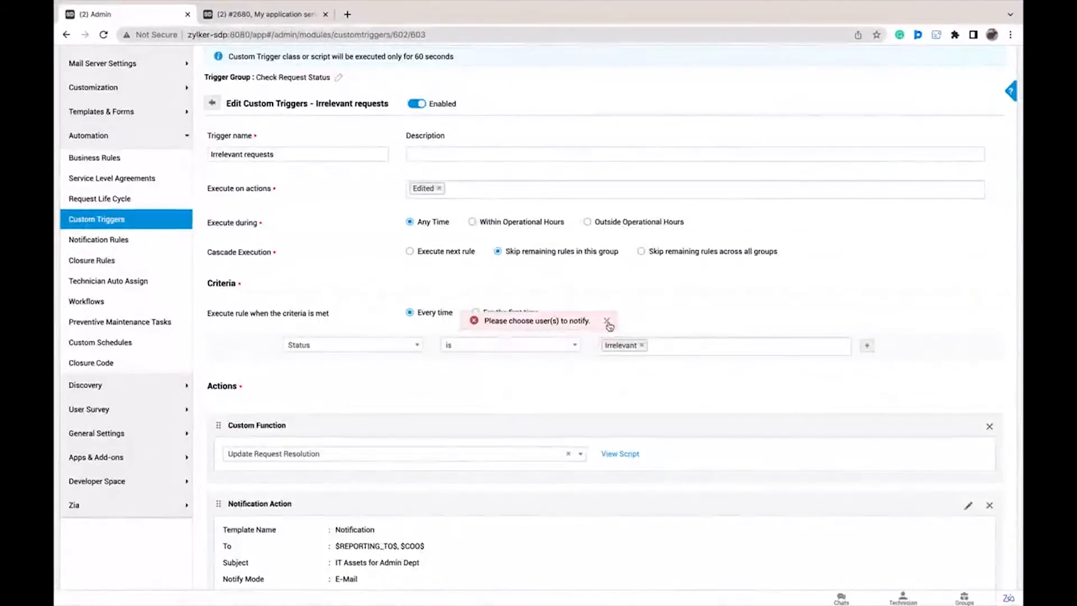
- Check which custom actions can still be added and discard the unsaved changes to the Irrelevant requests trigger
scroll(606, 411, "down", 3)
scroll(606, 412, "up", 1)
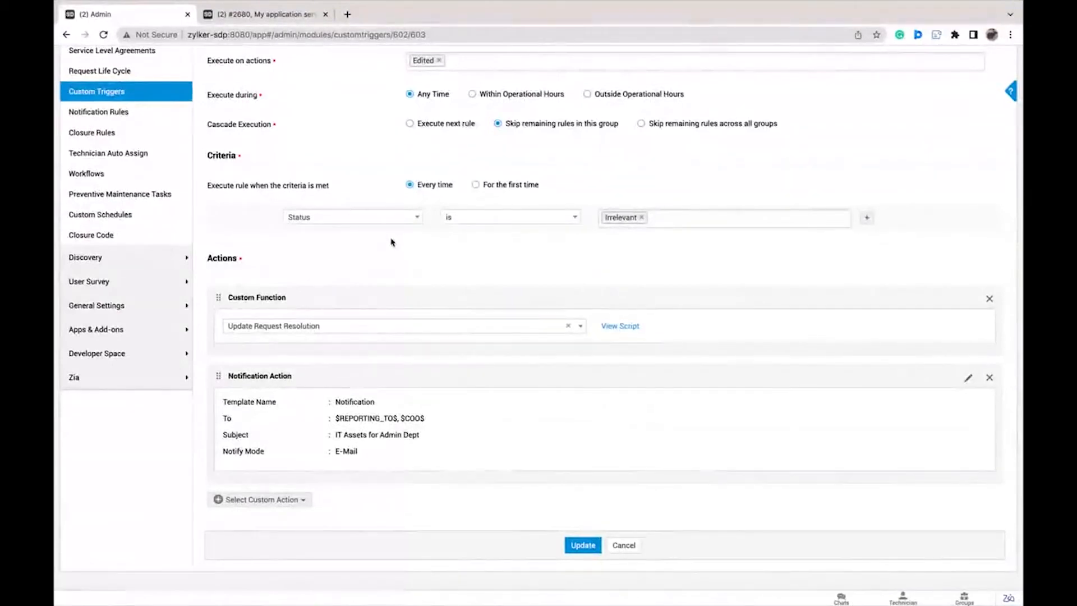
left_click(260, 499)
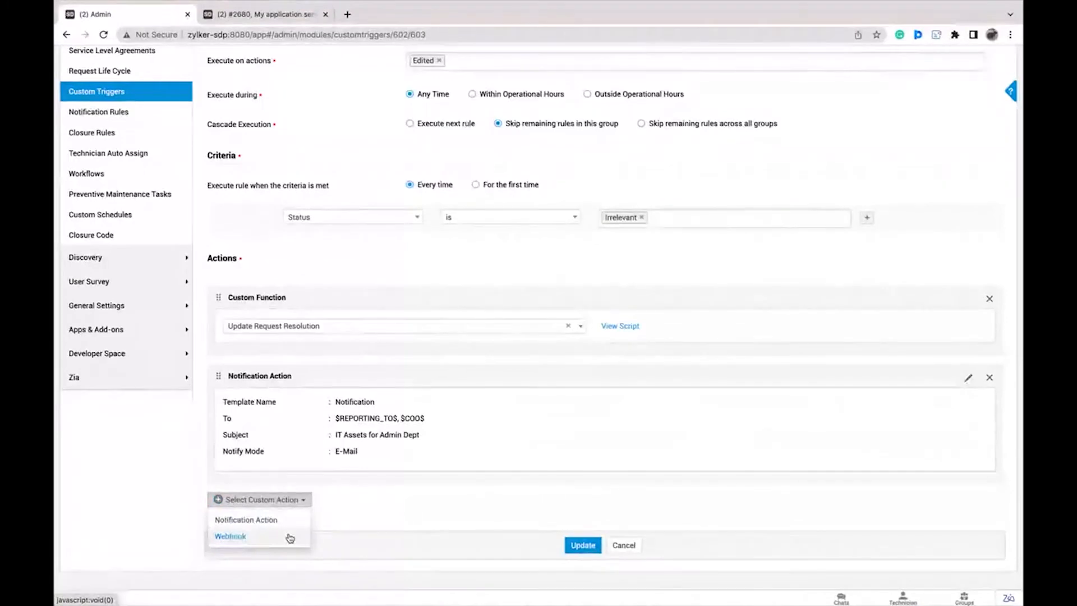
left_click(413, 511)
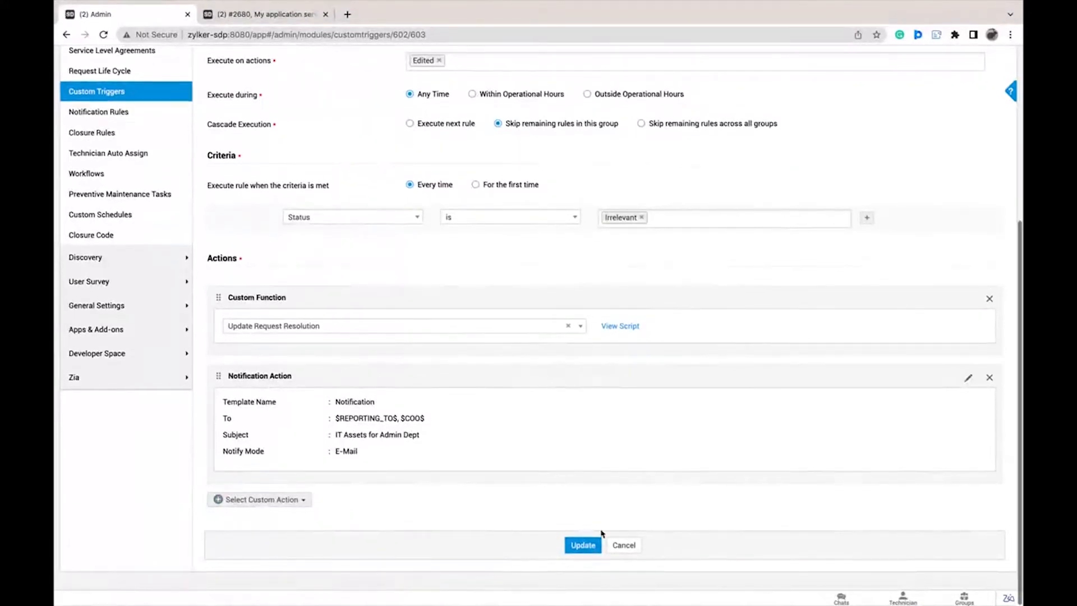
left_click(623, 545)
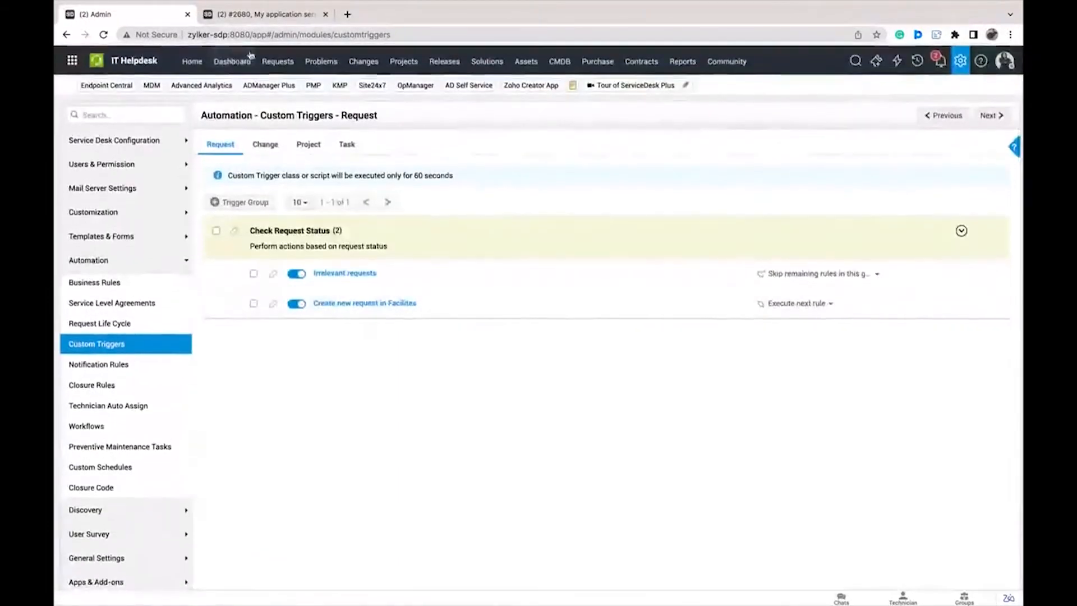
- Open the request "Network is spotty in breakout space" and examine its history for the custom trigger applied
left_click(261, 14)
left_click(279, 62)
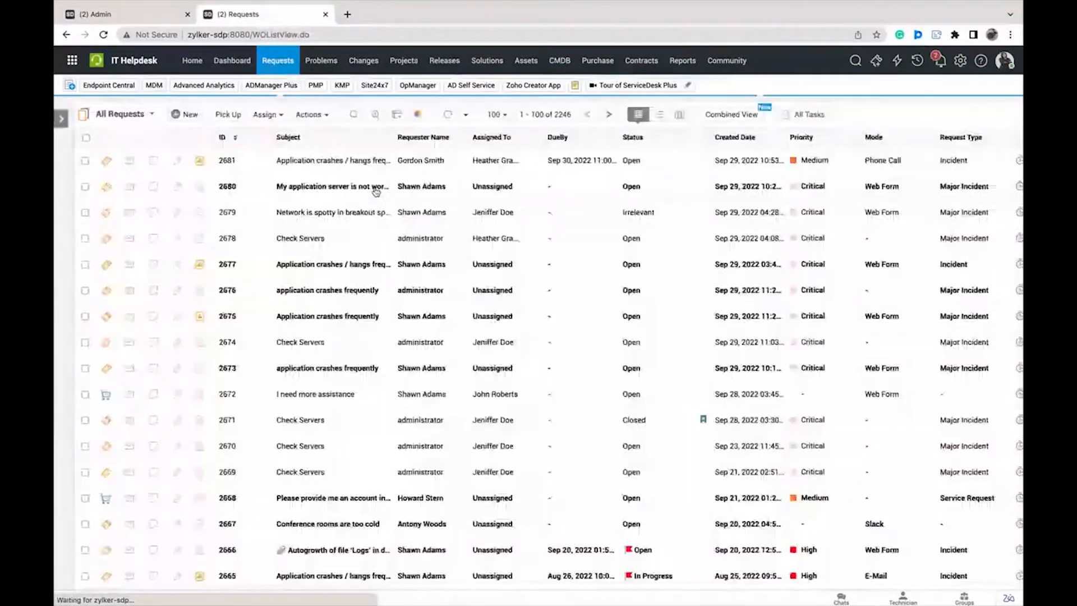
mouse_move(366, 214)
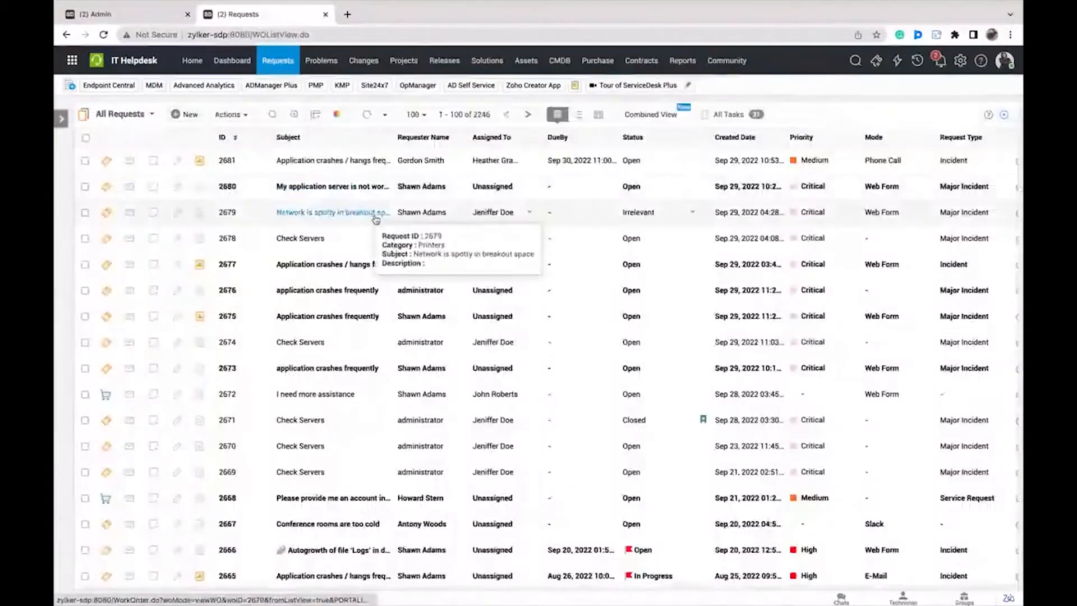
left_click(366, 213)
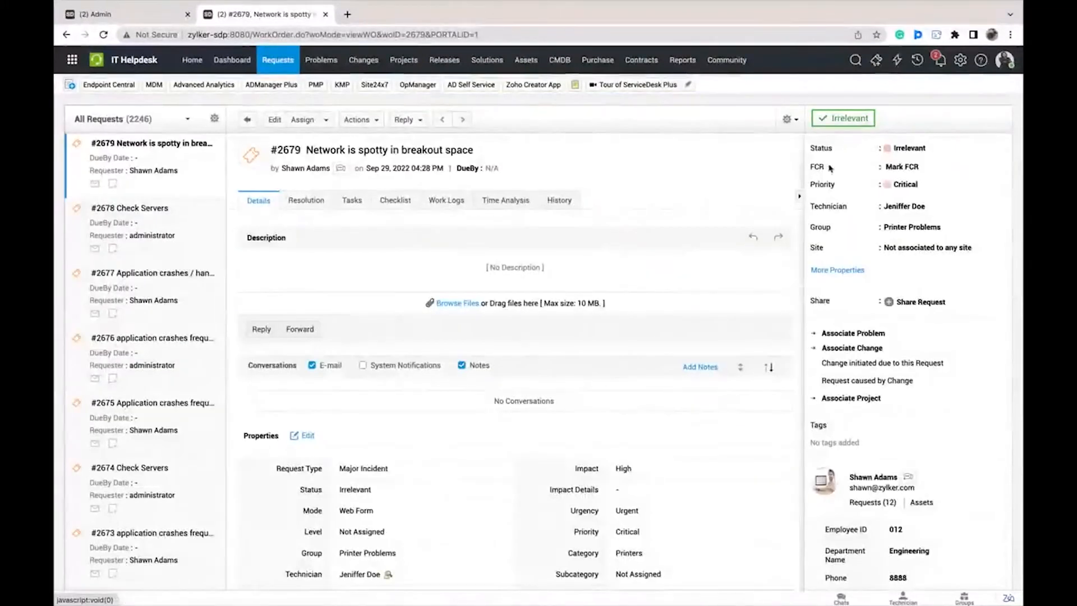
left_click(559, 199)
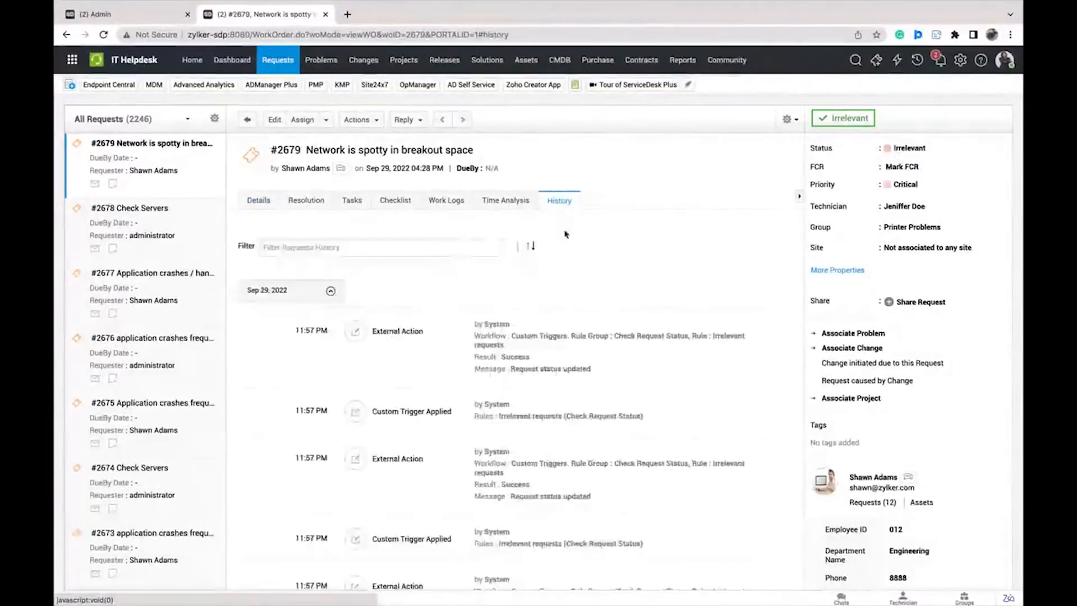
scroll(400, 369, "down", 1)
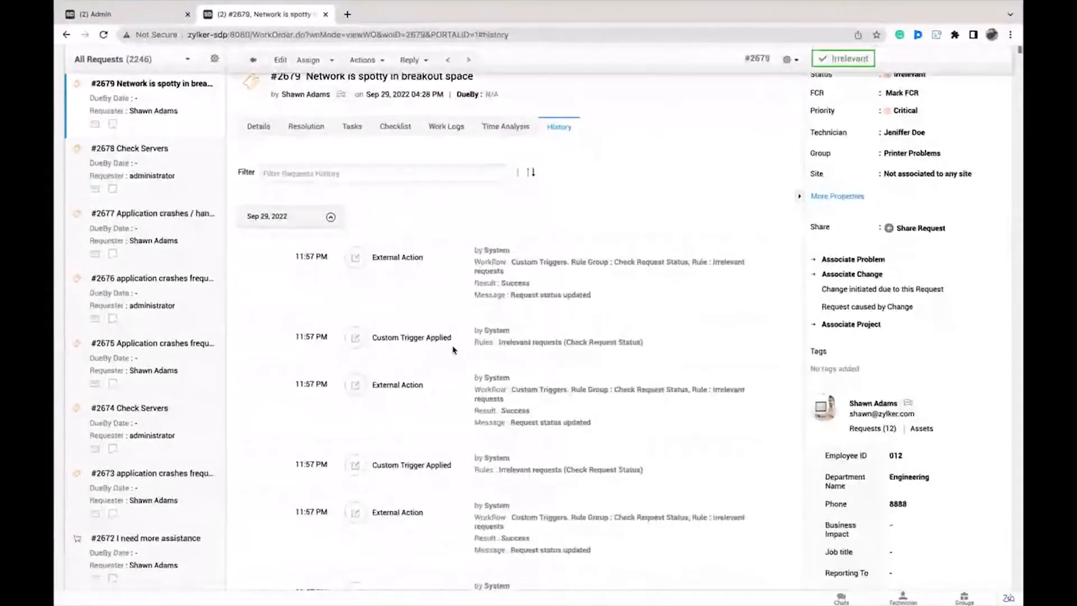
left_click_drag(373, 337, 451, 338)
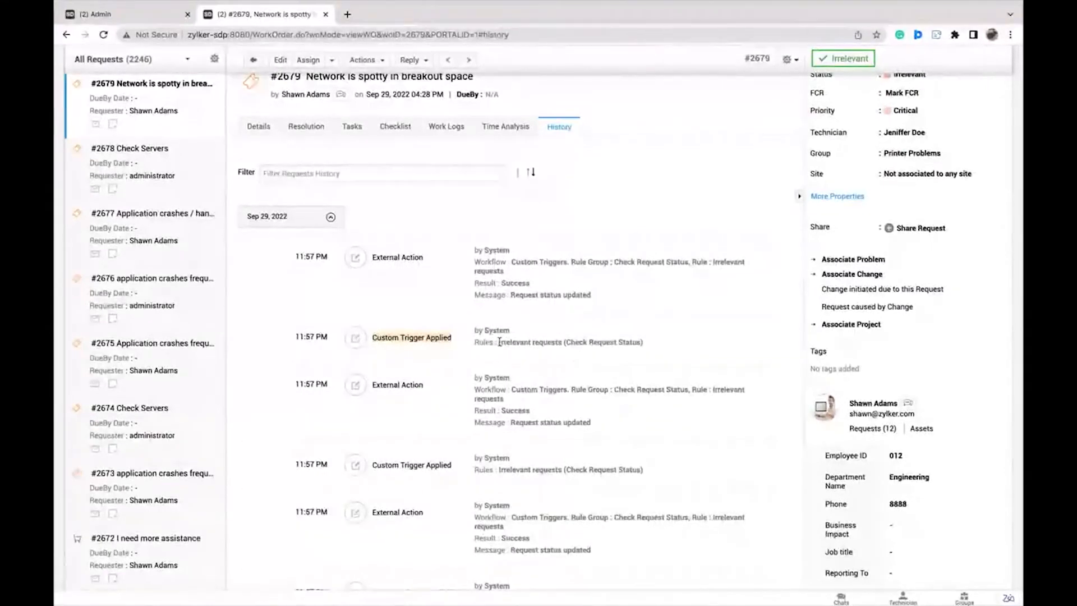
left_click_drag(499, 342, 665, 350)
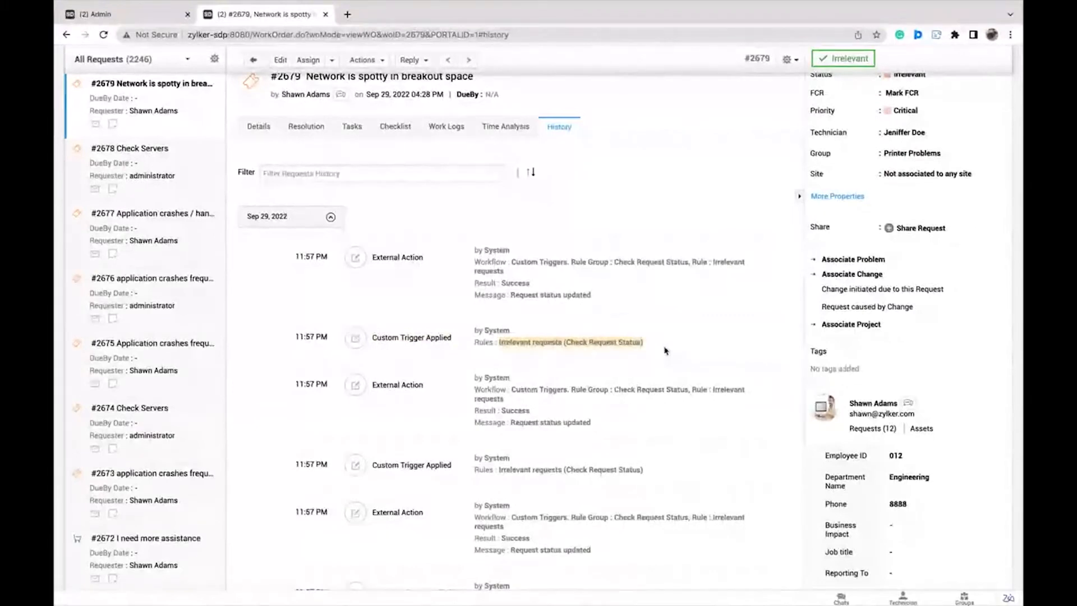
- Examine the request's resolution text, then return to the admin settings
scroll(665, 349, "up", 1)
left_click(307, 168)
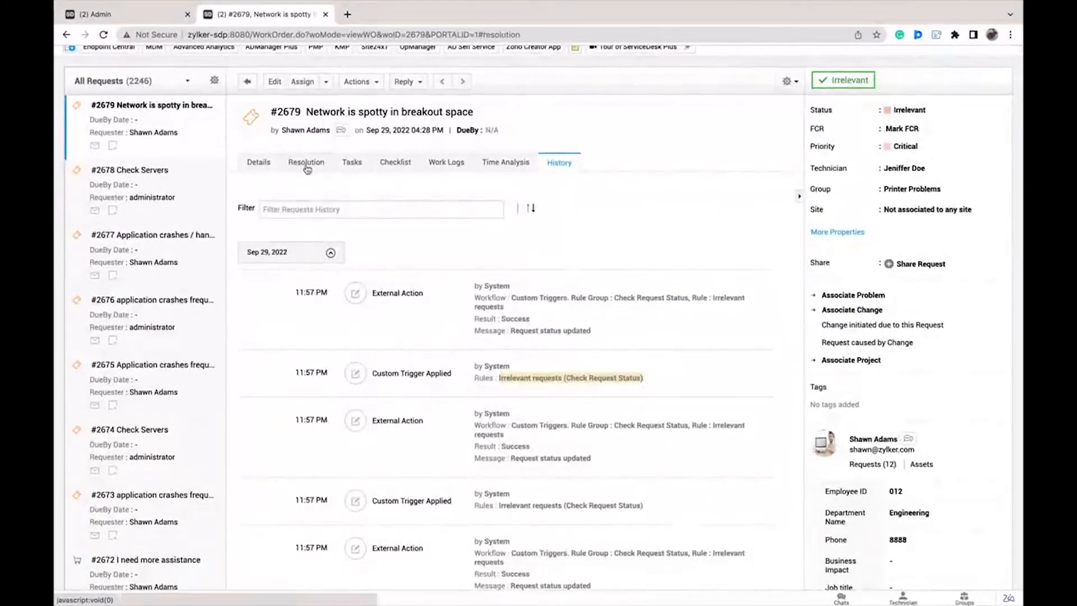
left_click_drag(247, 263, 532, 270)
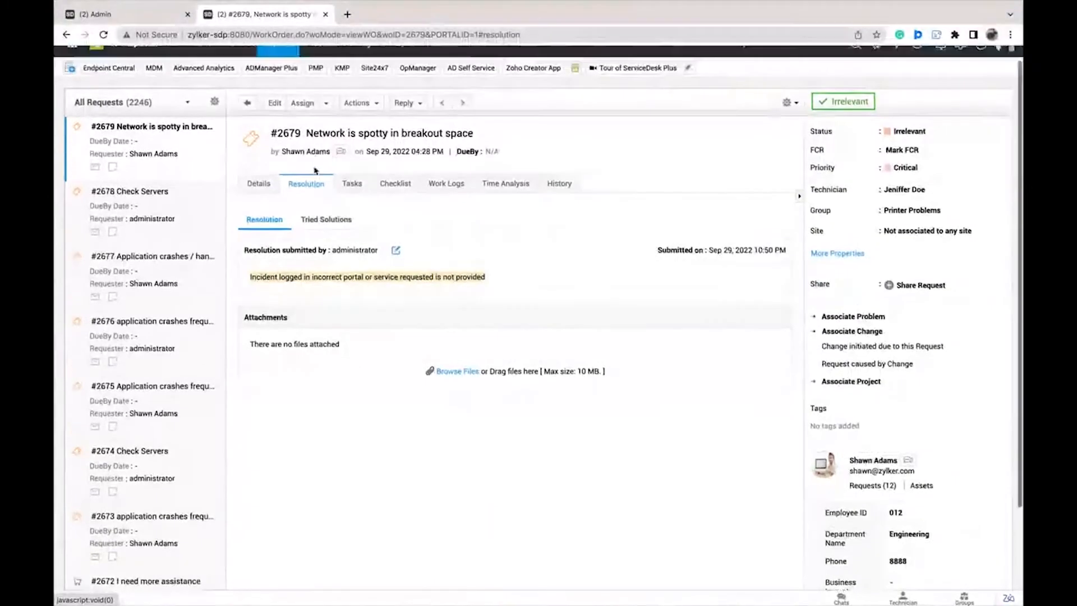
left_click(129, 14)
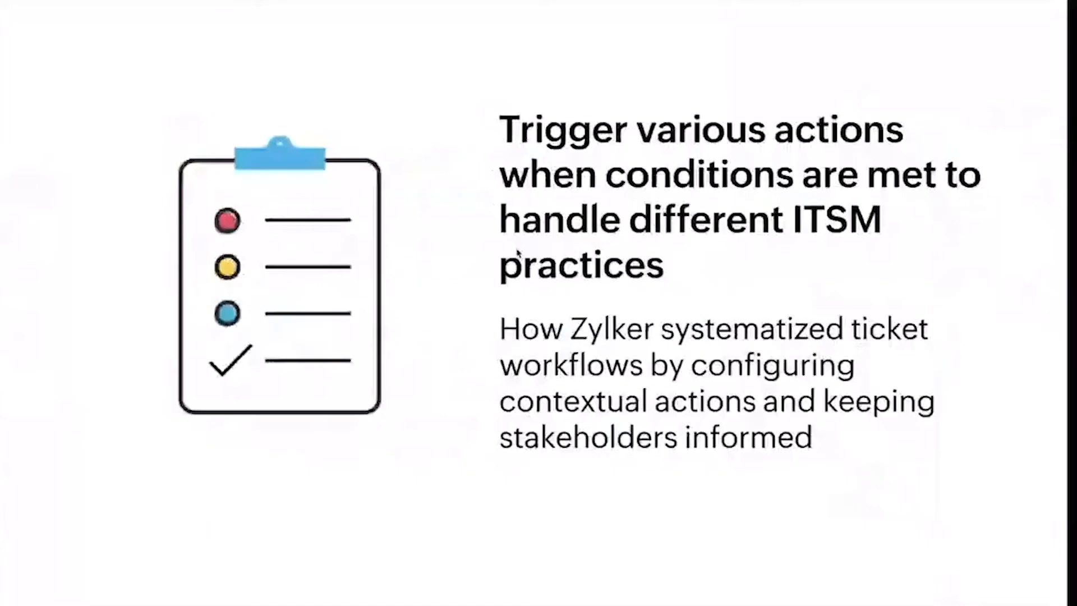
key("Right")
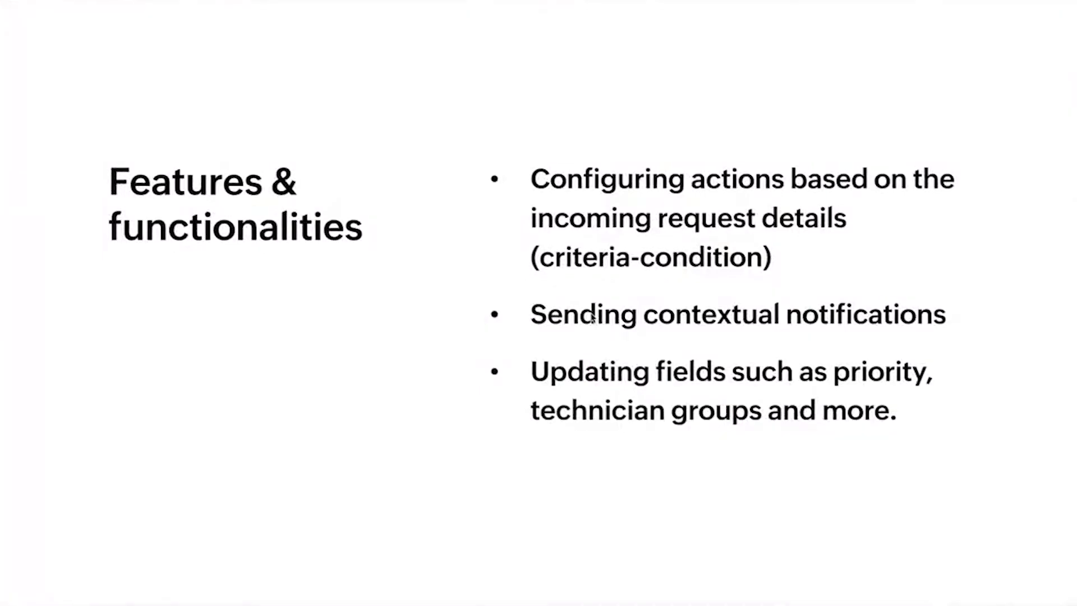
left_click(593, 318)
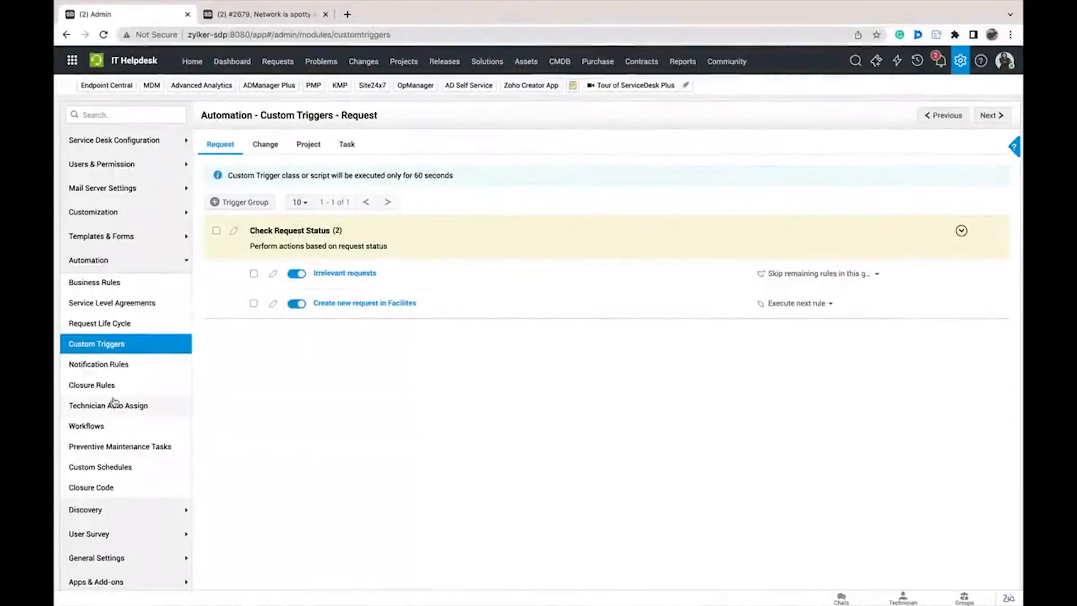
- Open the Technician Auto Assign settings and review the assignment model, technician exclusions and configured rules
left_click(118, 406)
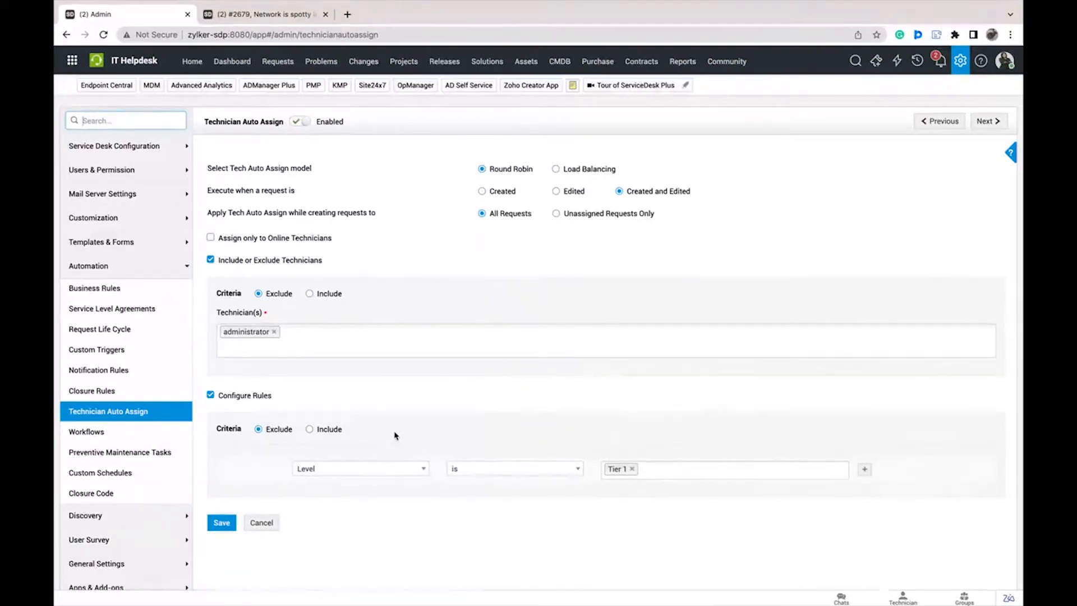
- Open the home page's scheduler and show the calendar of the technician listed directly after administrator
left_click(185, 62)
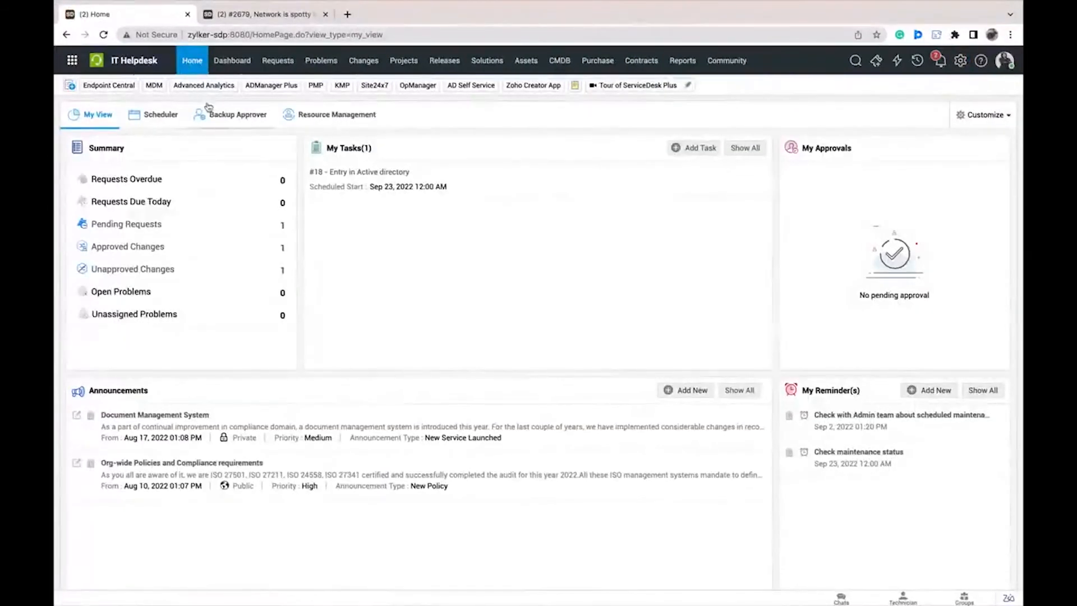
left_click(174, 117)
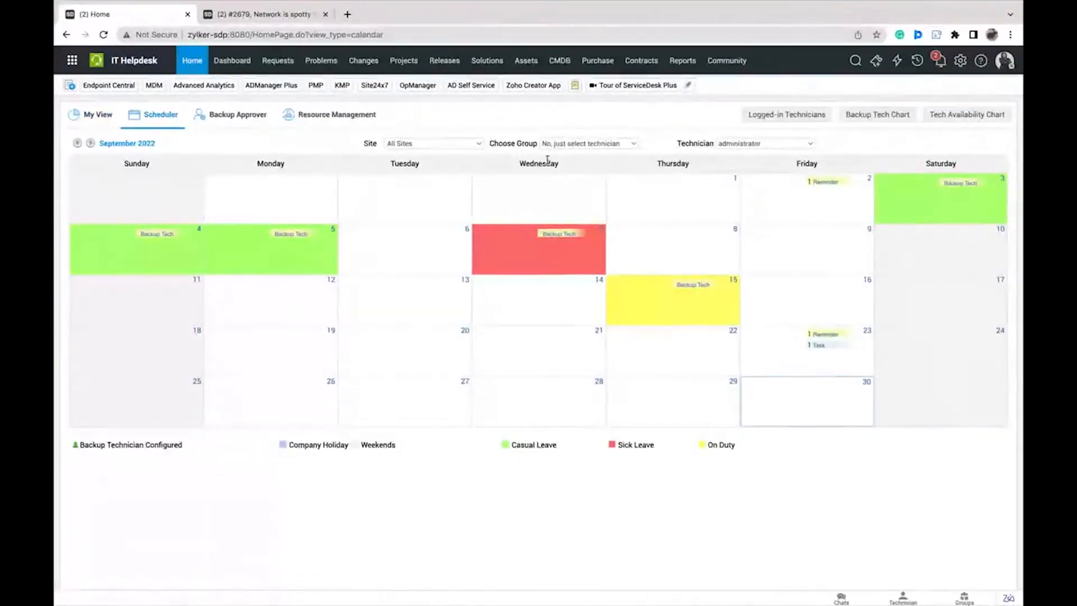
left_click(758, 147)
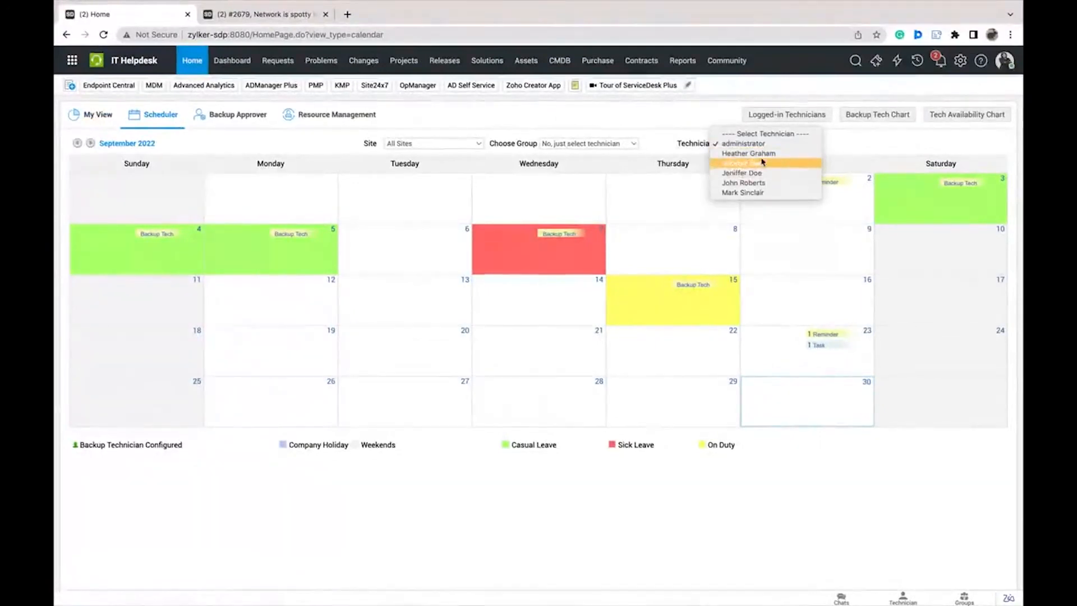
left_click(759, 154)
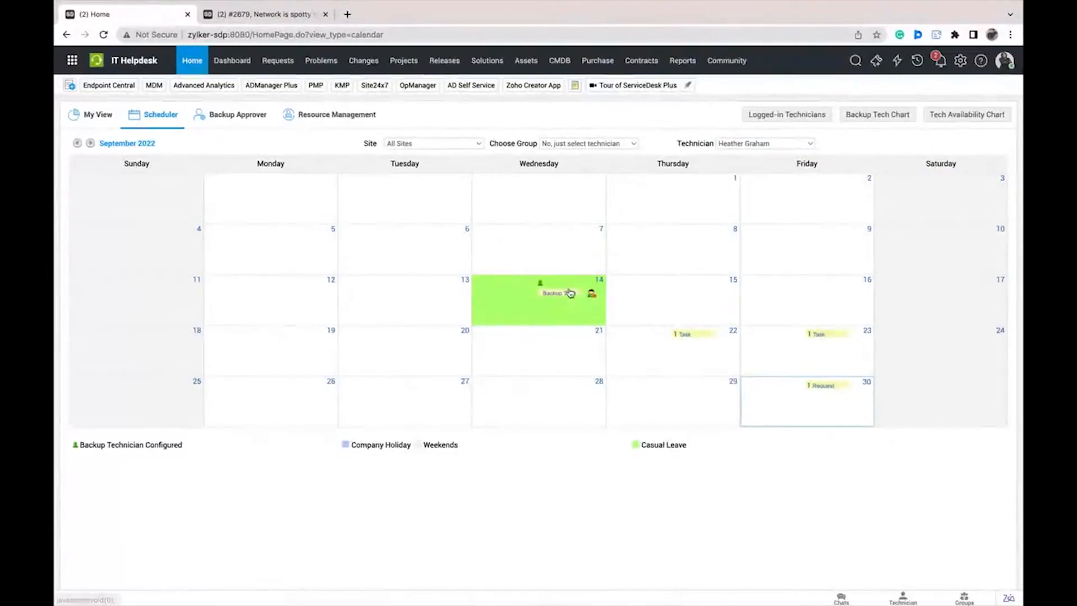
- Examine the backup technician assignment rule for the September 14 leave, then review the Backup Tech Chart for September 2022
left_click(569, 292)
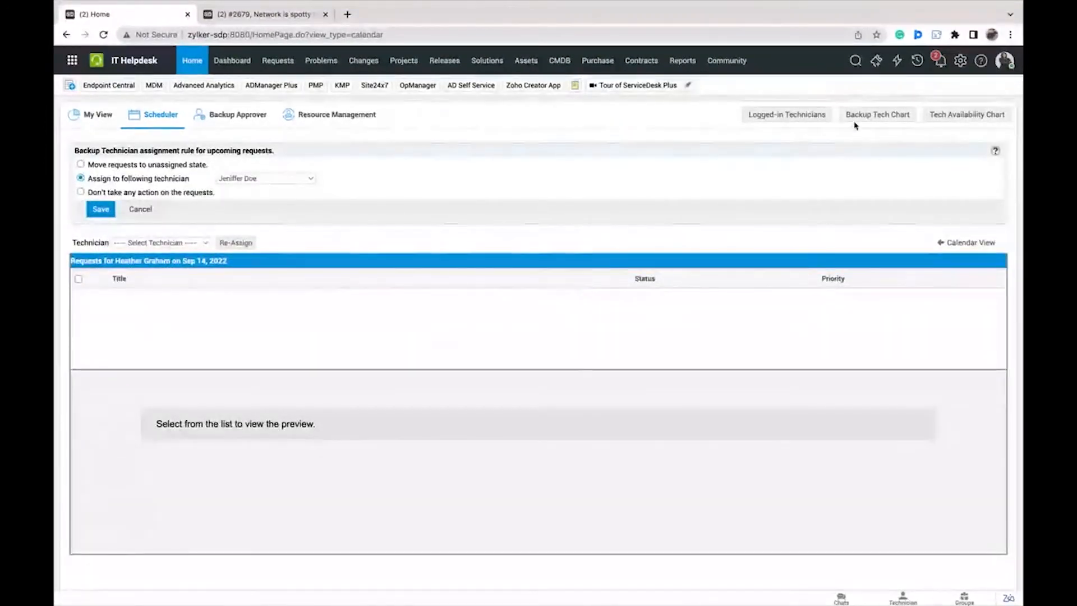
left_click(173, 118)
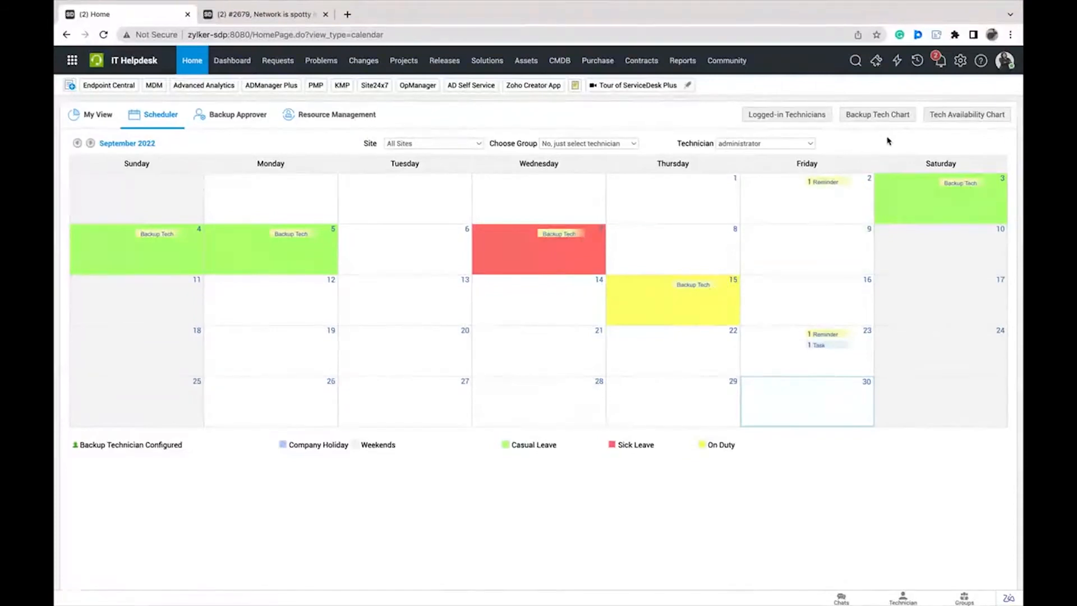
left_click(879, 115)
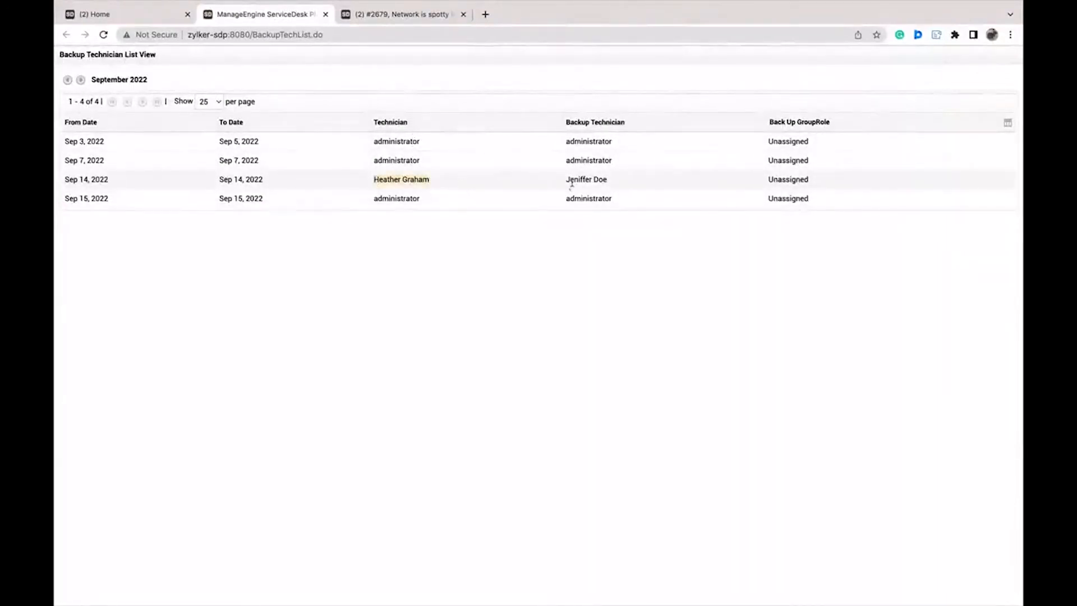
left_click(85, 14)
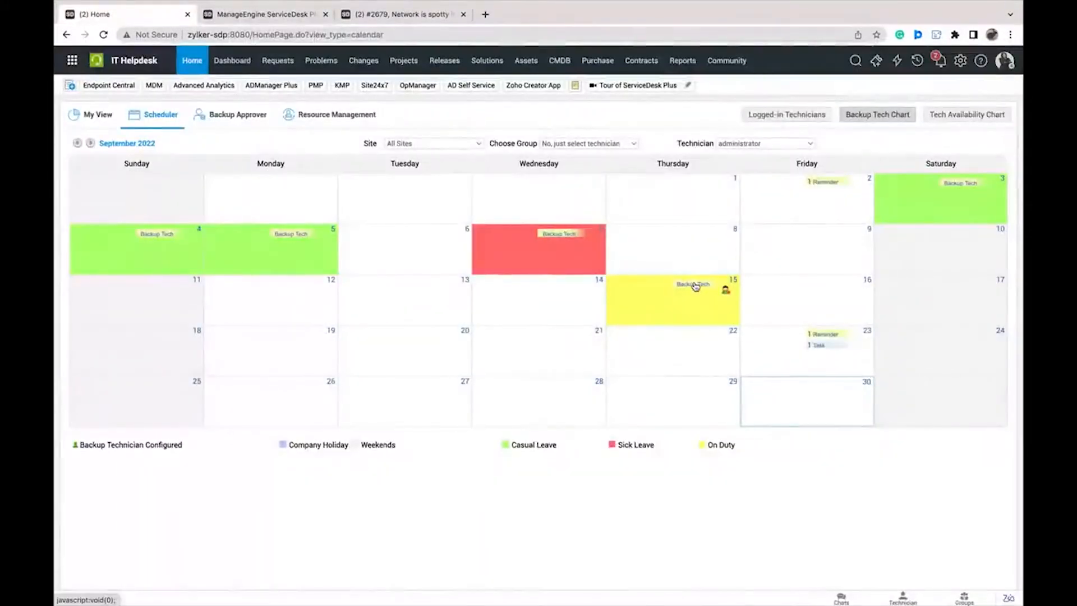
- Examine administrator's backup technician rule for September 15 without changing it, then show the third listed technician's calendar
left_click(696, 286)
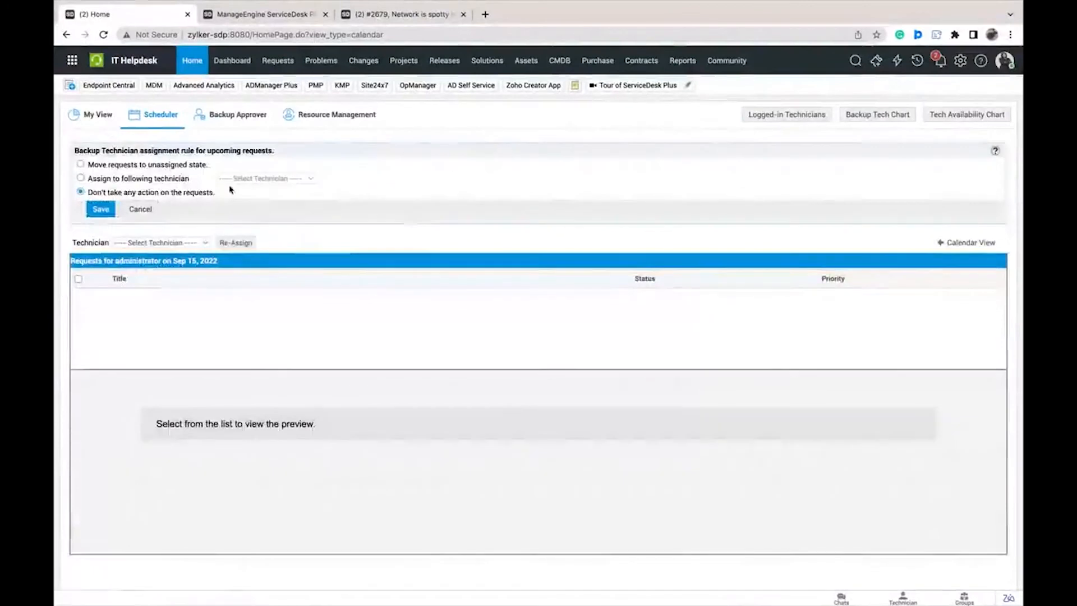
left_click(146, 211)
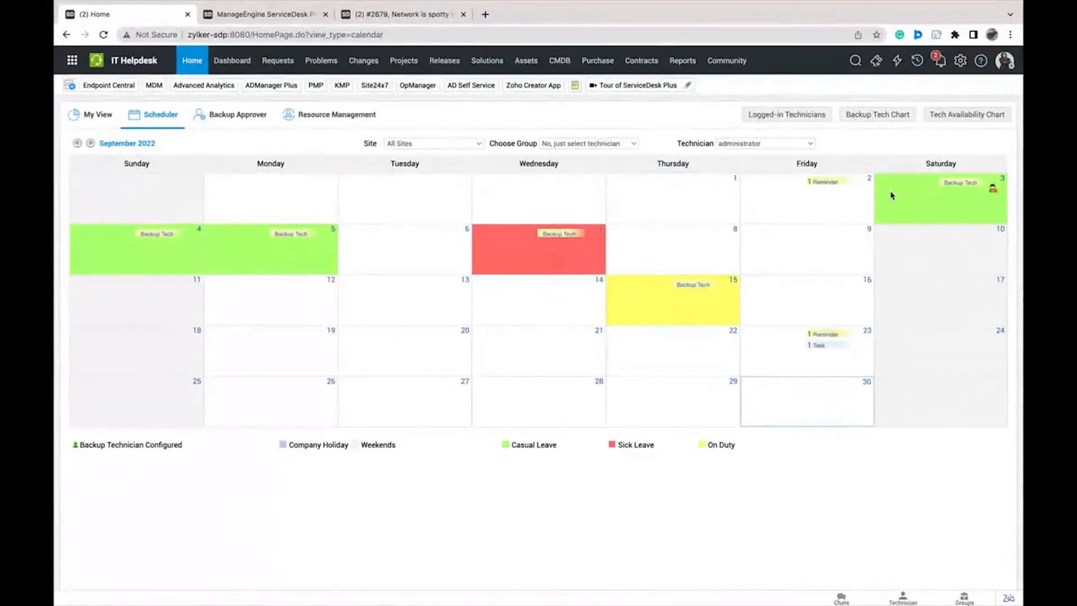
left_click(755, 145)
left_click(752, 163)
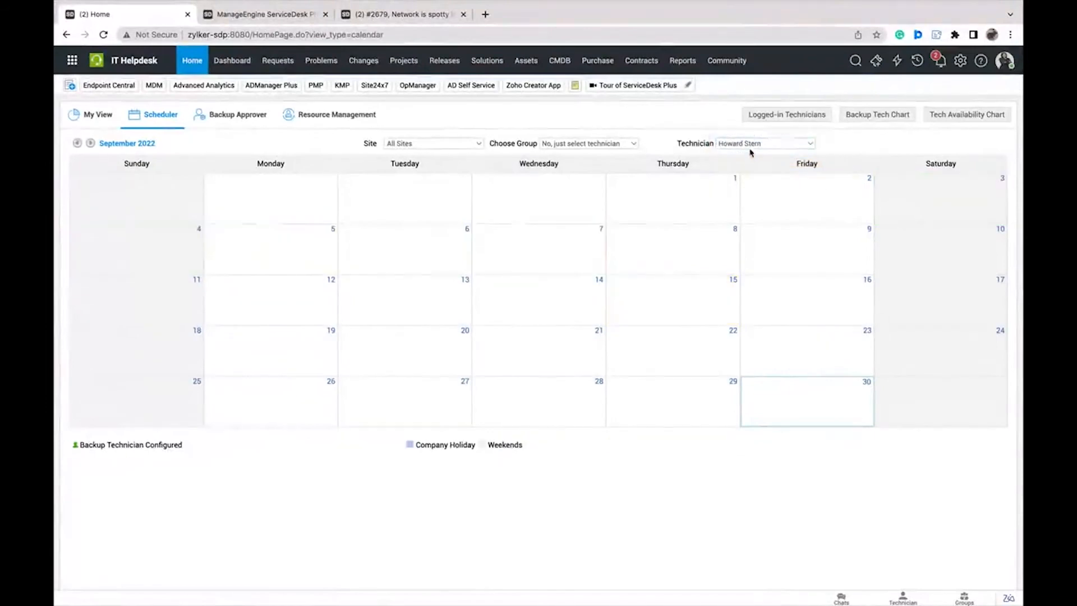
- Review the Technician Availability Chart for September 2022 and look through its technician group choices
left_click(968, 114)
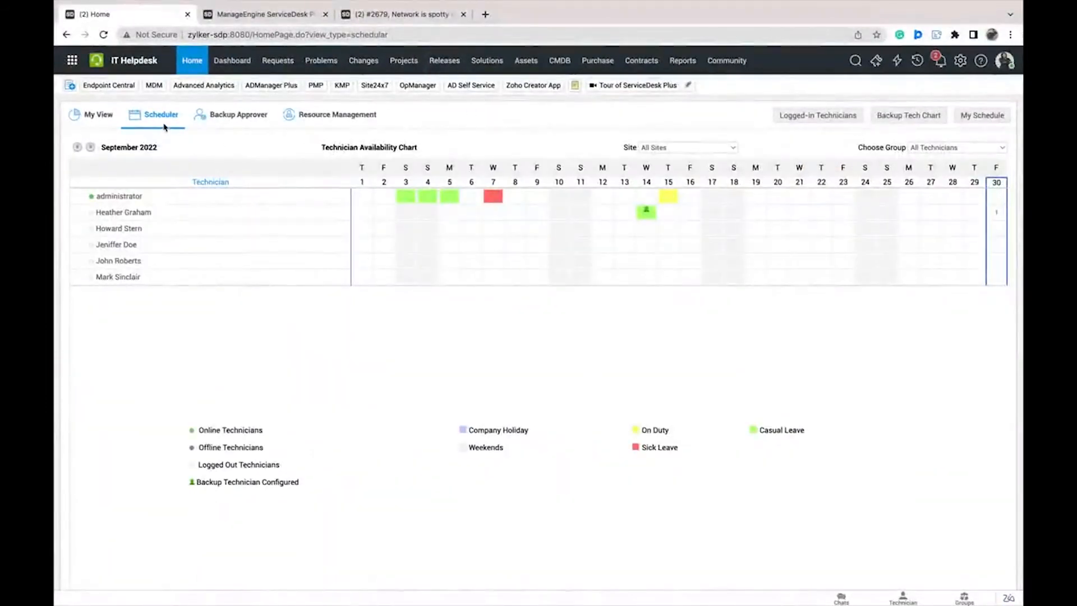
left_click(164, 124)
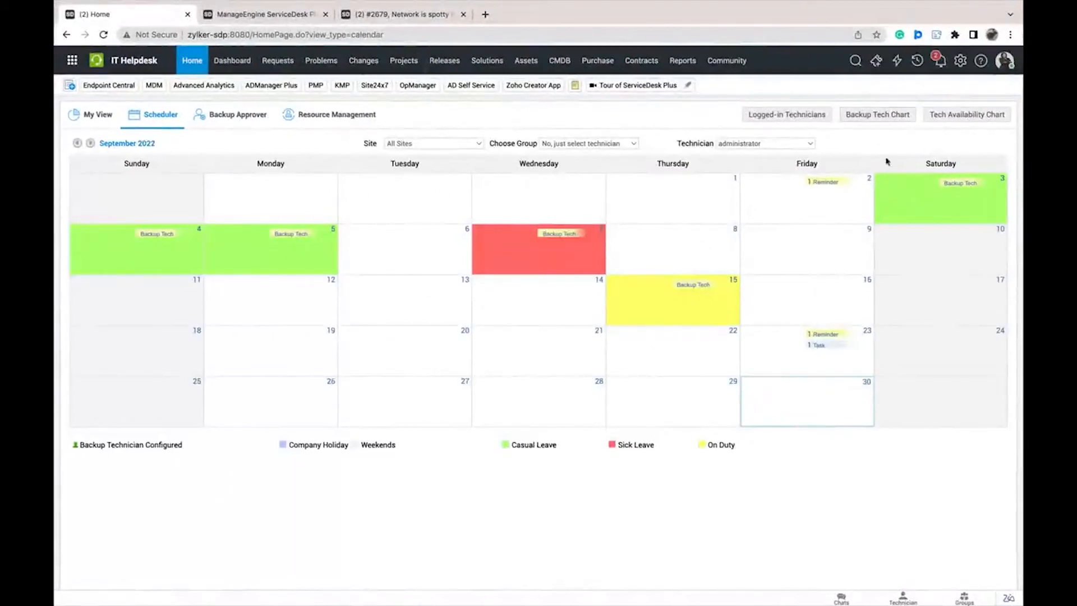
left_click(989, 118)
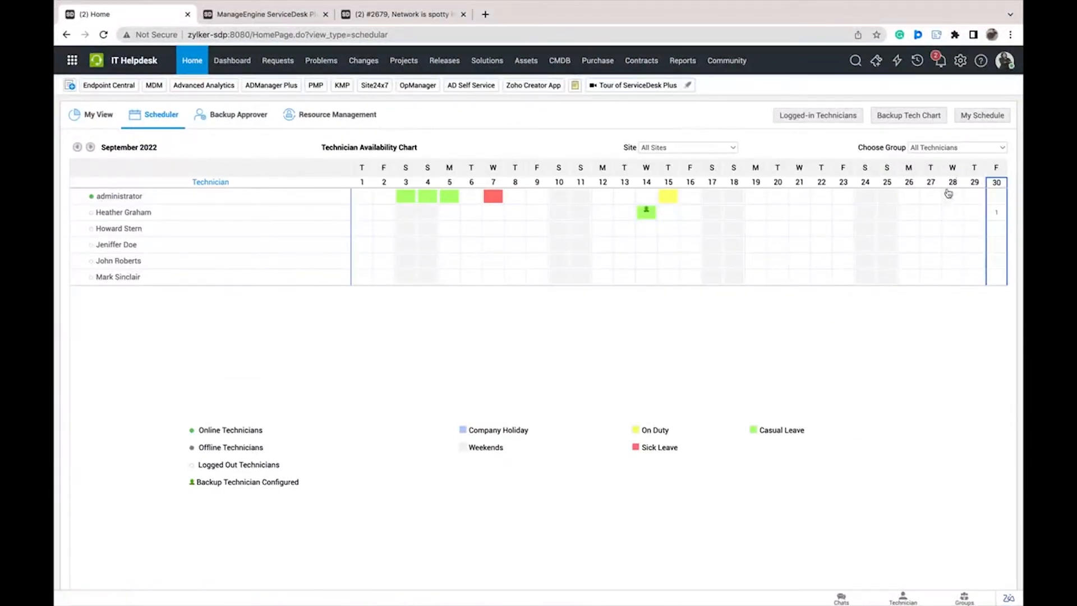
left_click(977, 149)
left_click(859, 150)
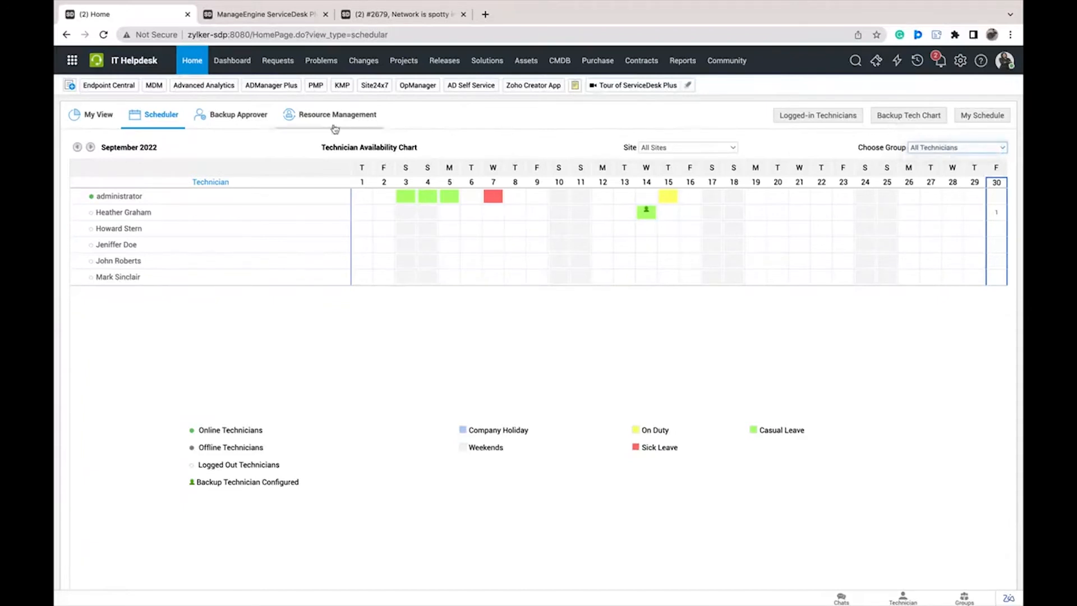
- Review the current backup approvers and start a new entry with the technician listed after administrator as approver and the first listed user as backup
left_click(262, 117)
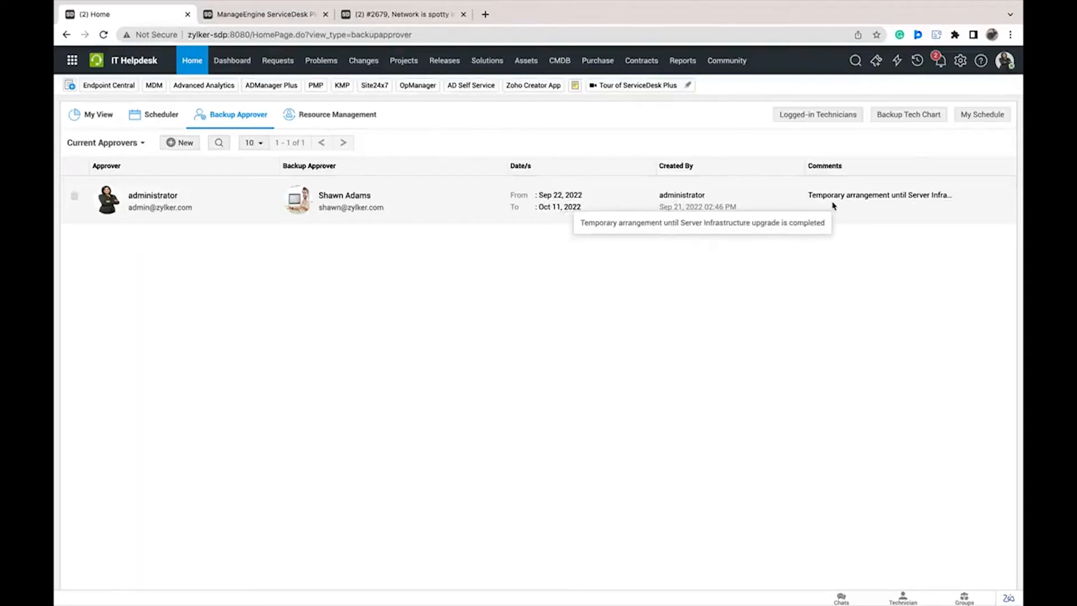
left_click(180, 142)
left_click(395, 267)
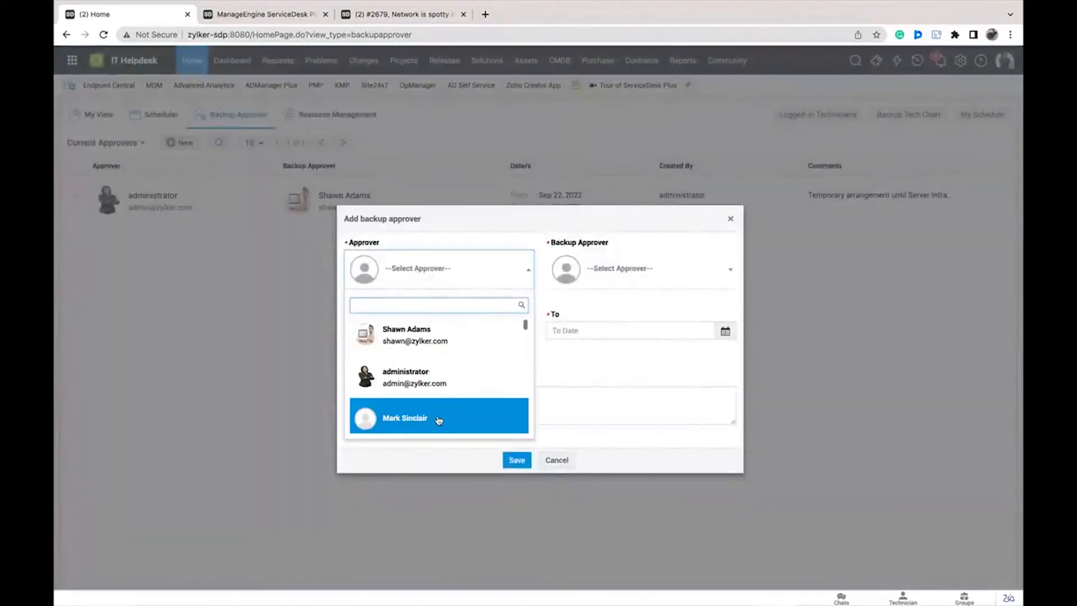
left_click(438, 418)
left_click(596, 284)
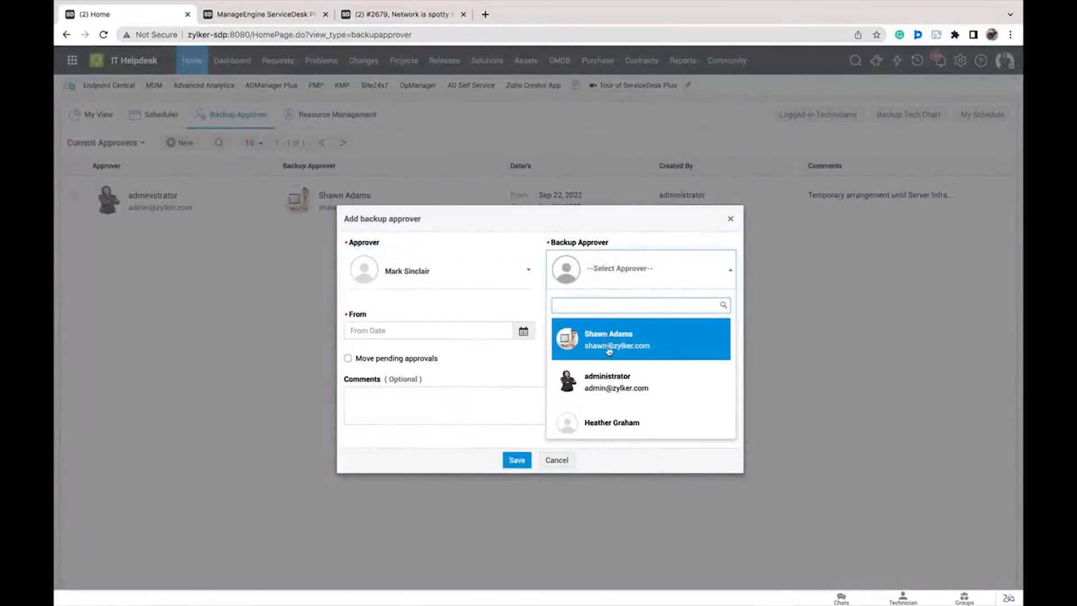
left_click(608, 349)
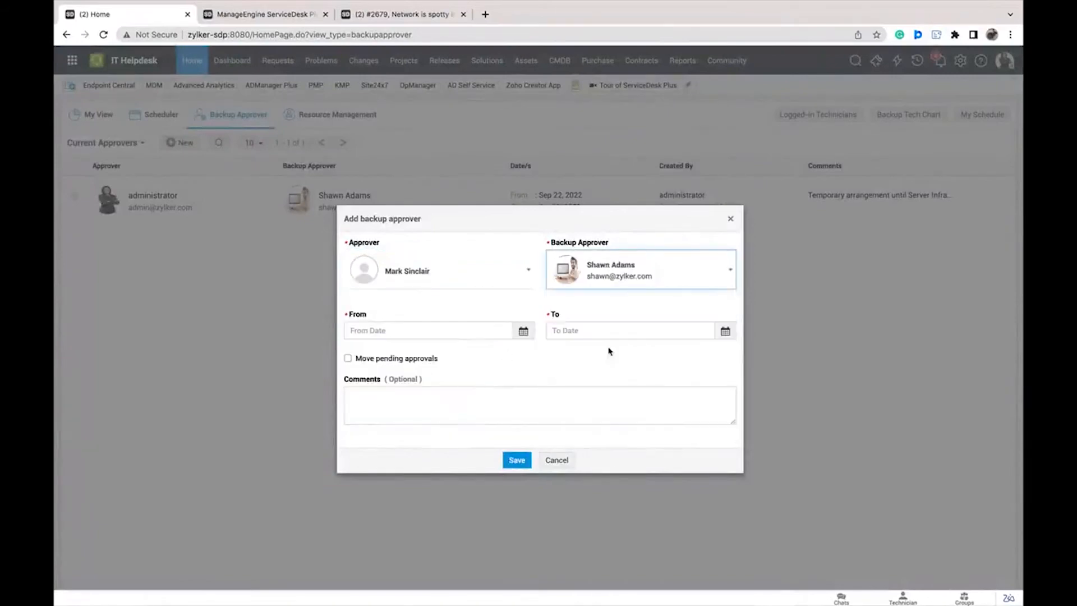
- Set the backup approval period from 16 Sep 2022 to 07 Oct 2022 and try to save the entry
left_click(524, 331)
left_click(459, 424)
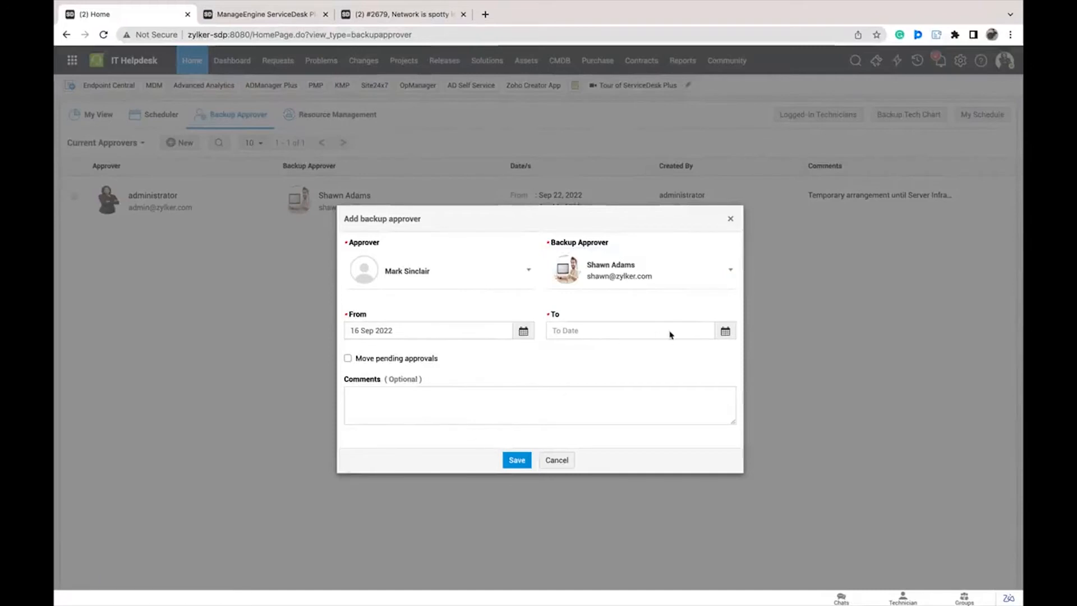
left_click(726, 331)
left_click(665, 349)
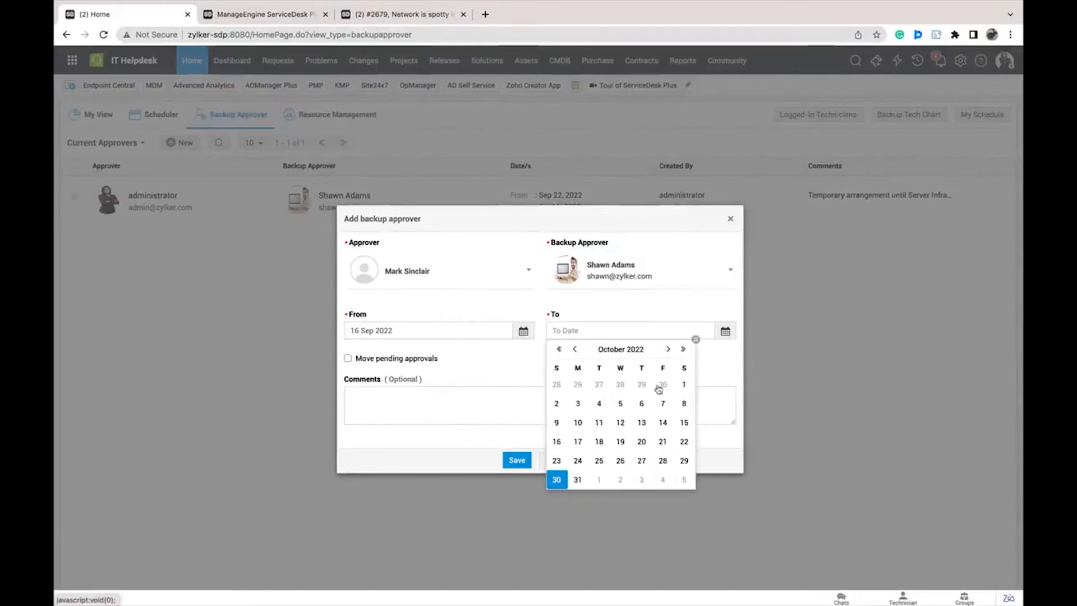
left_click(662, 405)
left_click(516, 460)
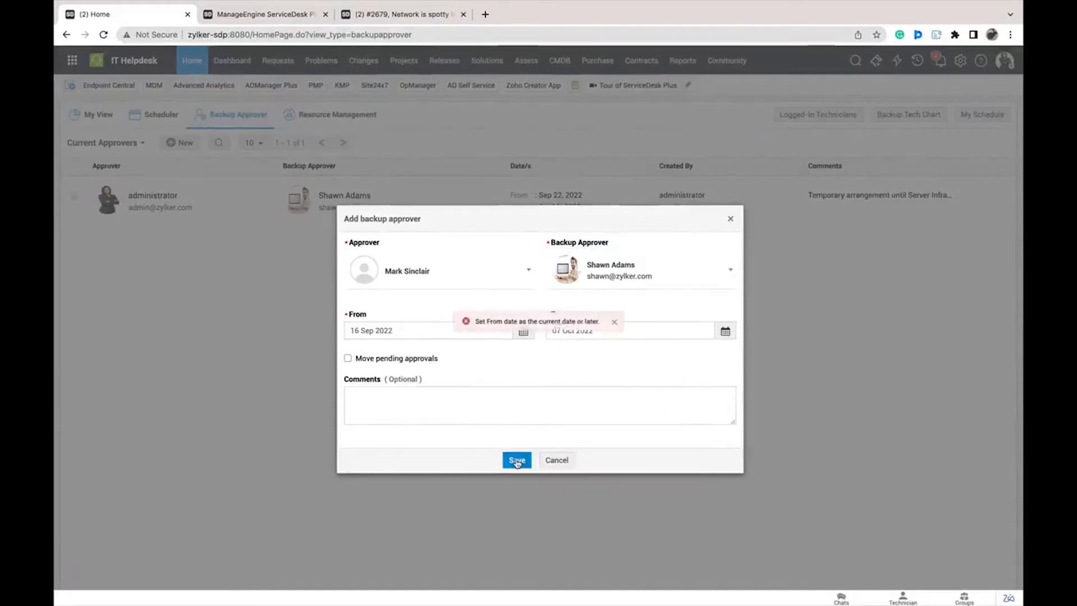
- Enable moving pending approvals, change the start date to 01 Oct 2022, try to save, then close the entry and refresh the page
left_click(424, 358)
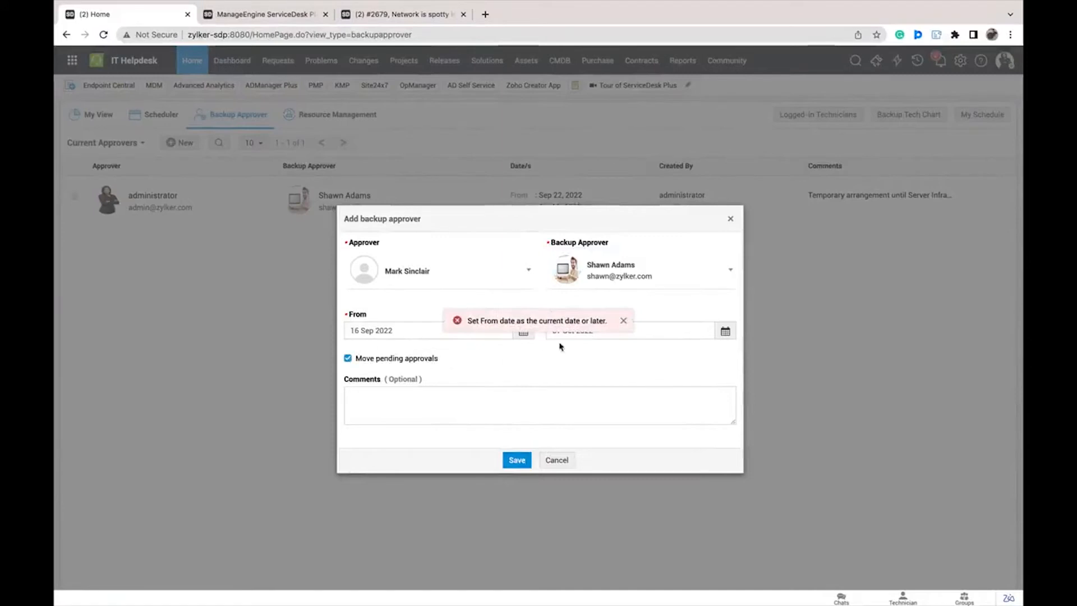
left_click(625, 323)
left_click(524, 330)
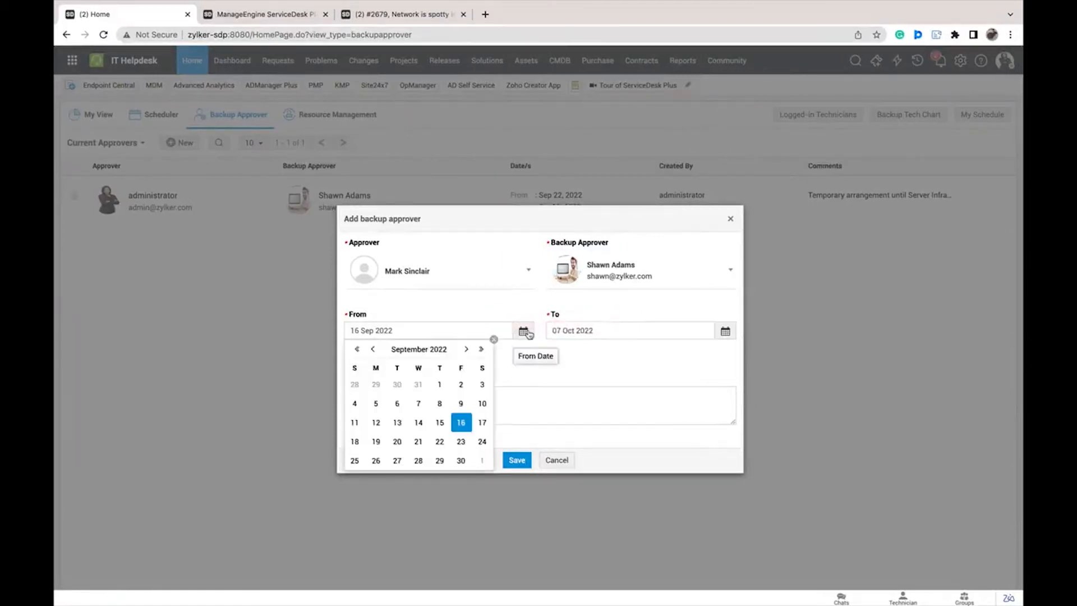
left_click(478, 461)
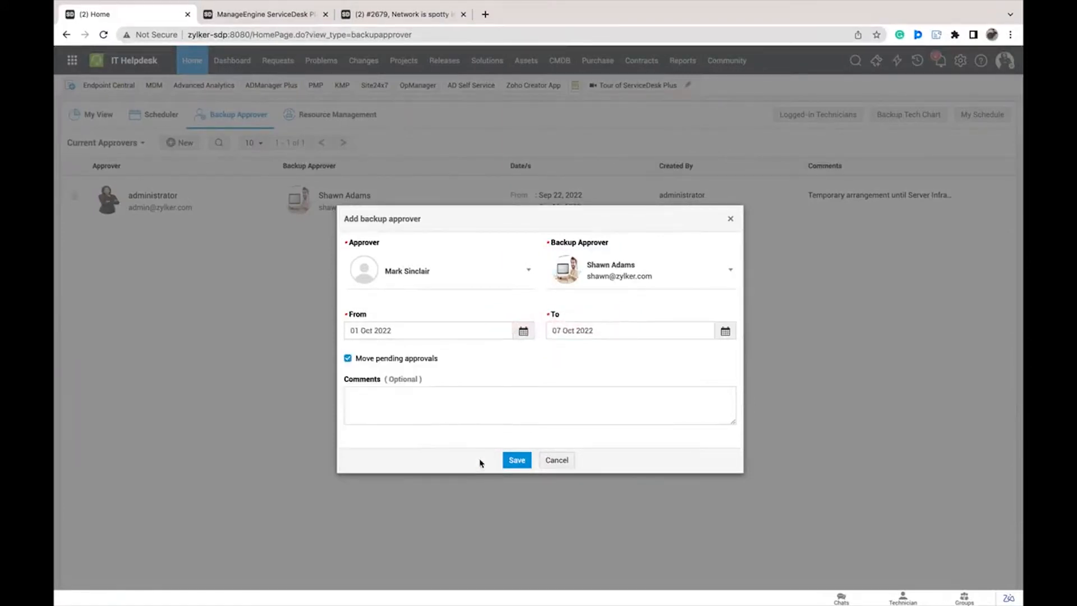
left_click(516, 460)
left_click(608, 320)
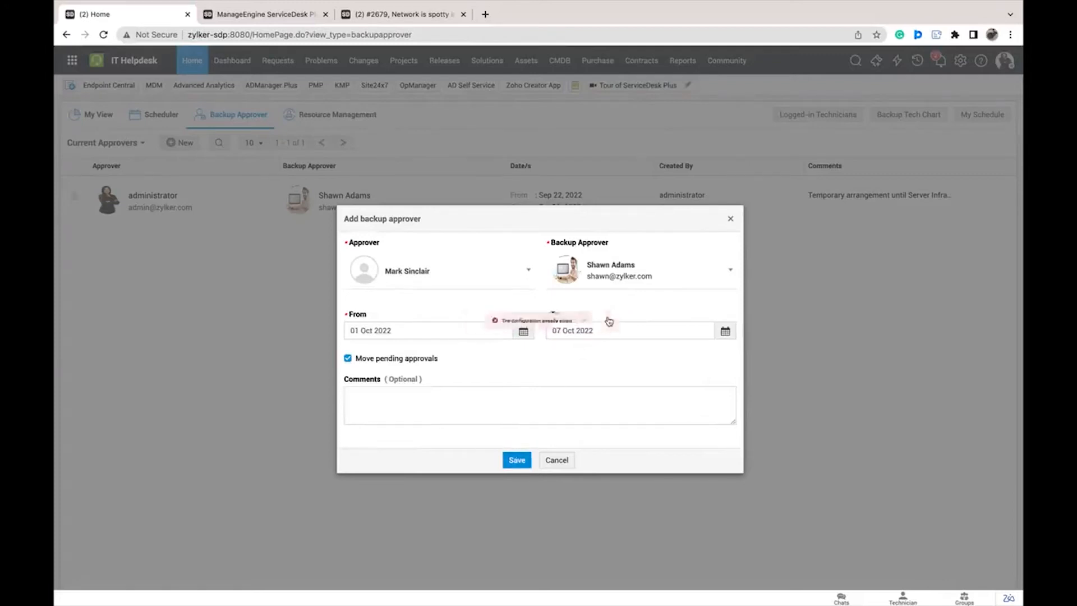
left_click(732, 219)
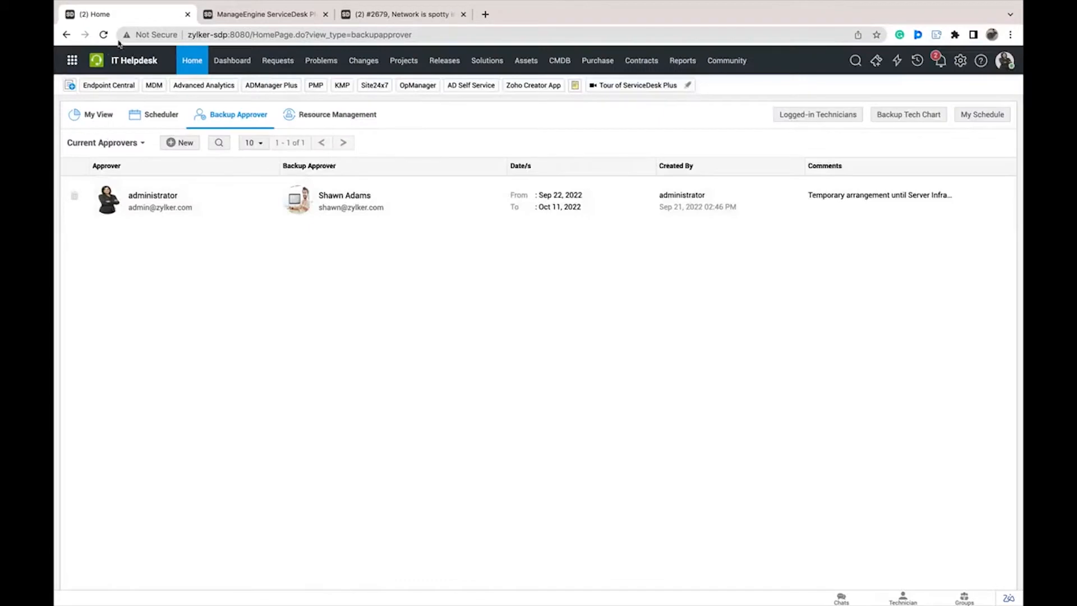
left_click(104, 34)
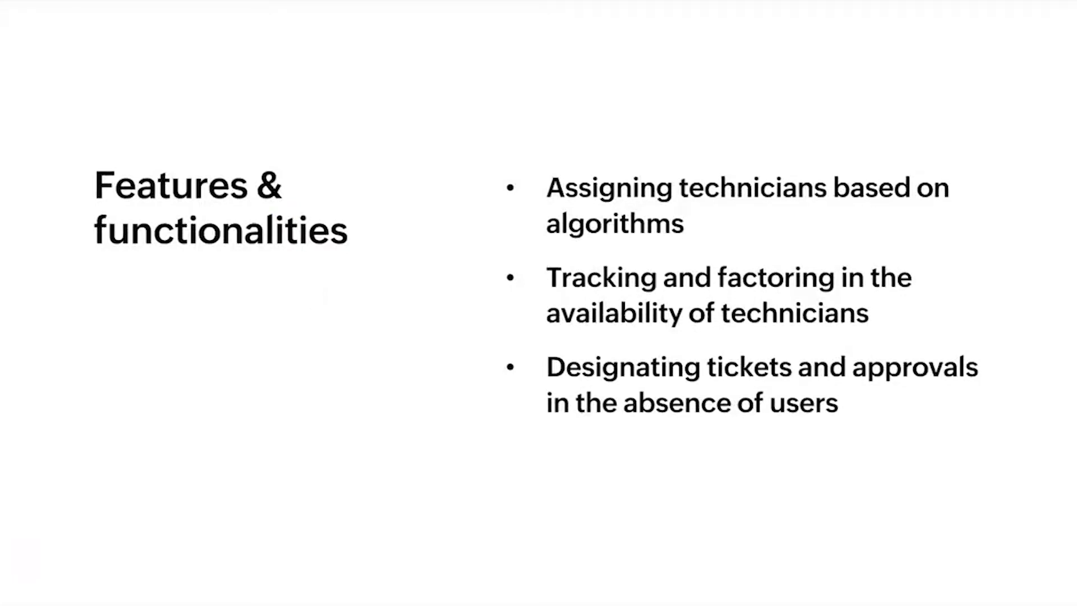
left_click(314, 292)
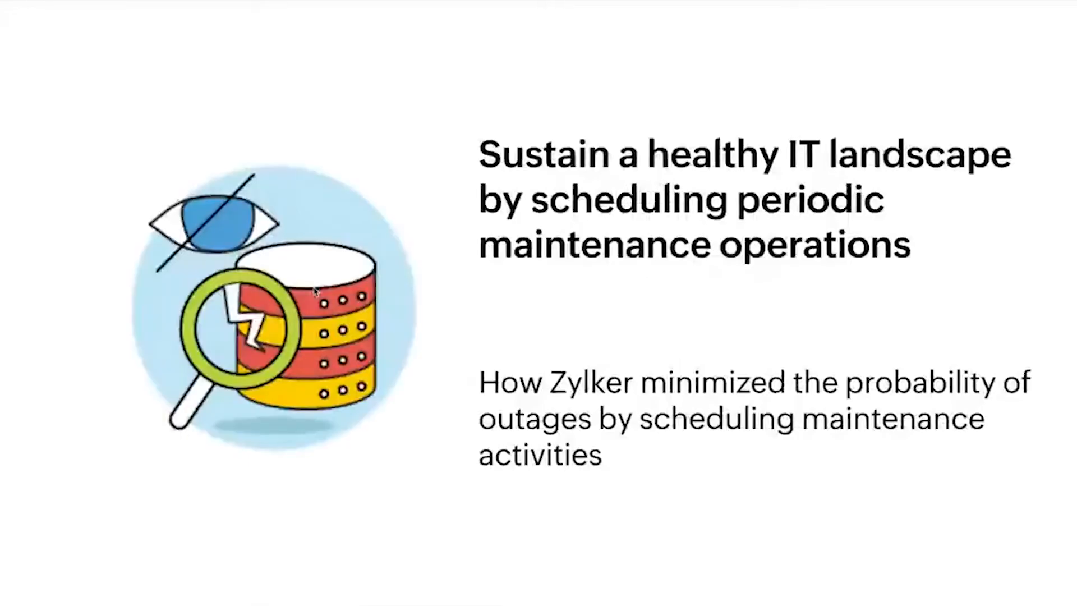
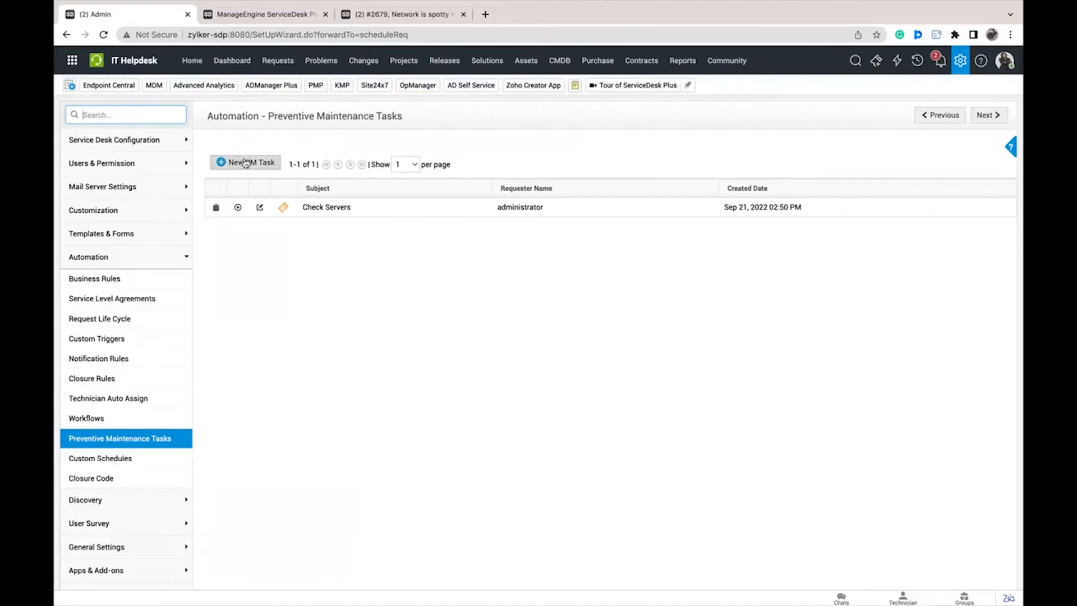
- Start a new preventive maintenance task, browse the service and incident templates, and choose the Default Request template
left_click(245, 163)
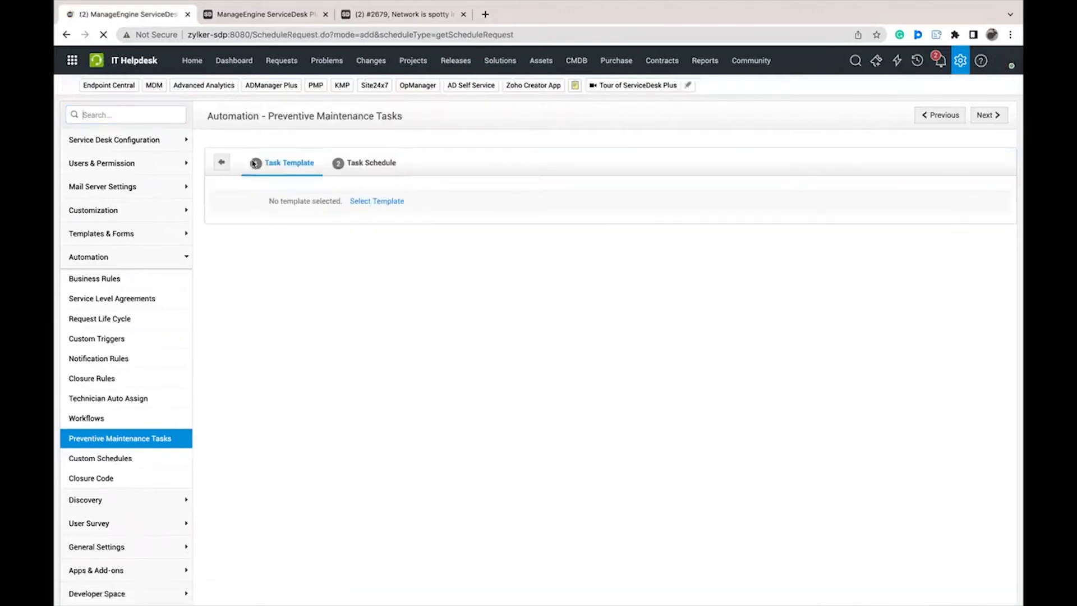
left_click(378, 201)
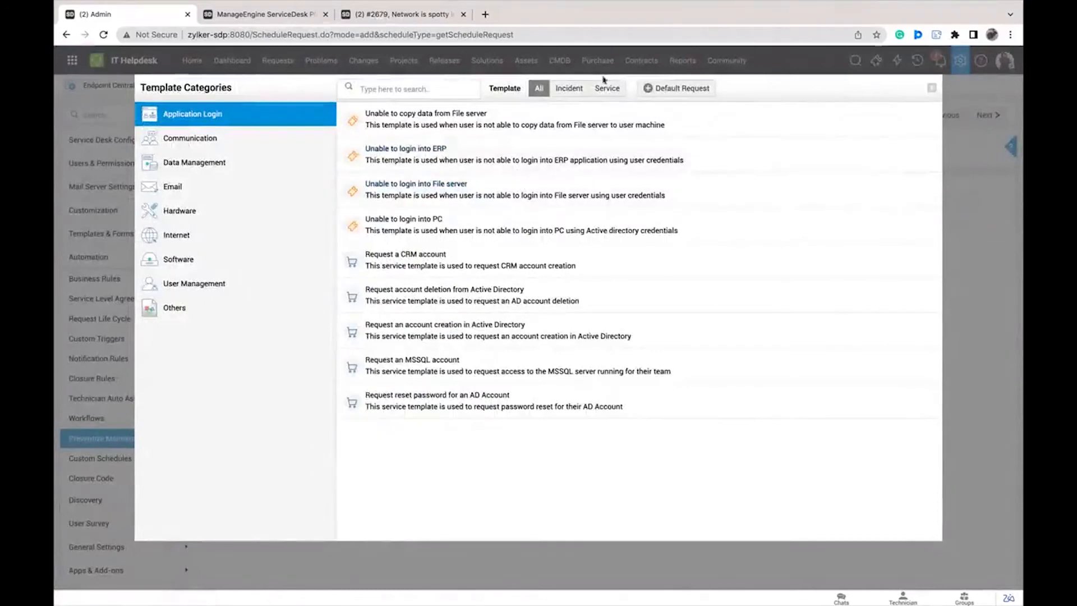
left_click(614, 90)
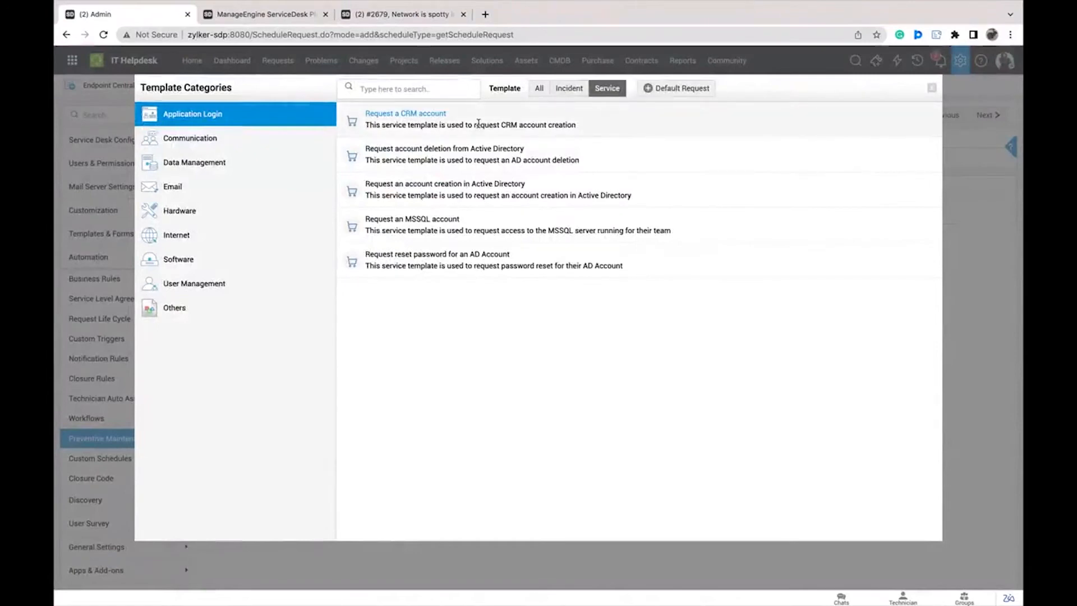
left_click(569, 88)
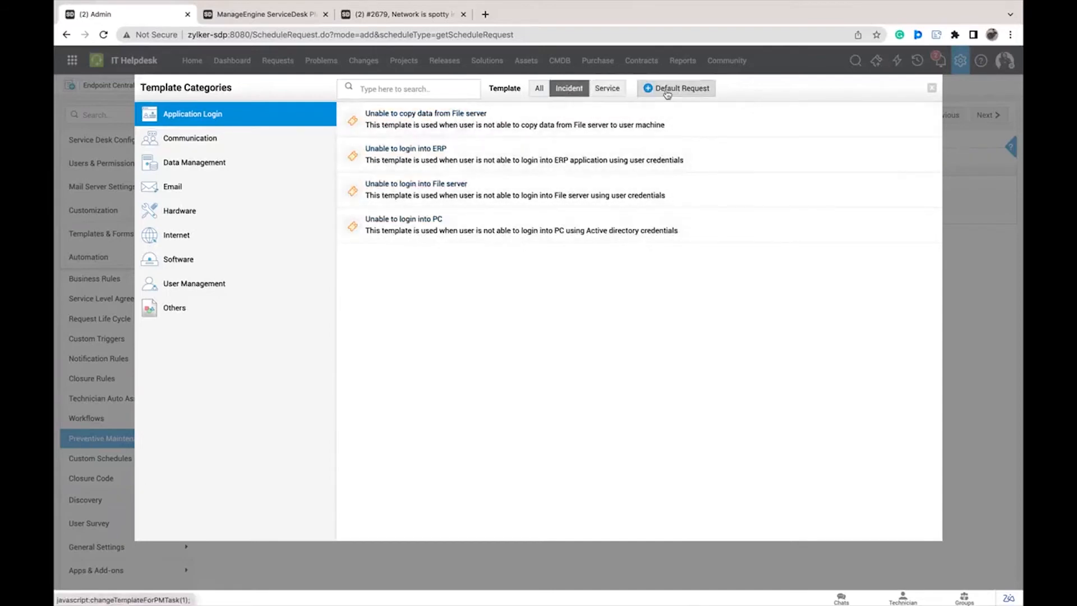
left_click(667, 91)
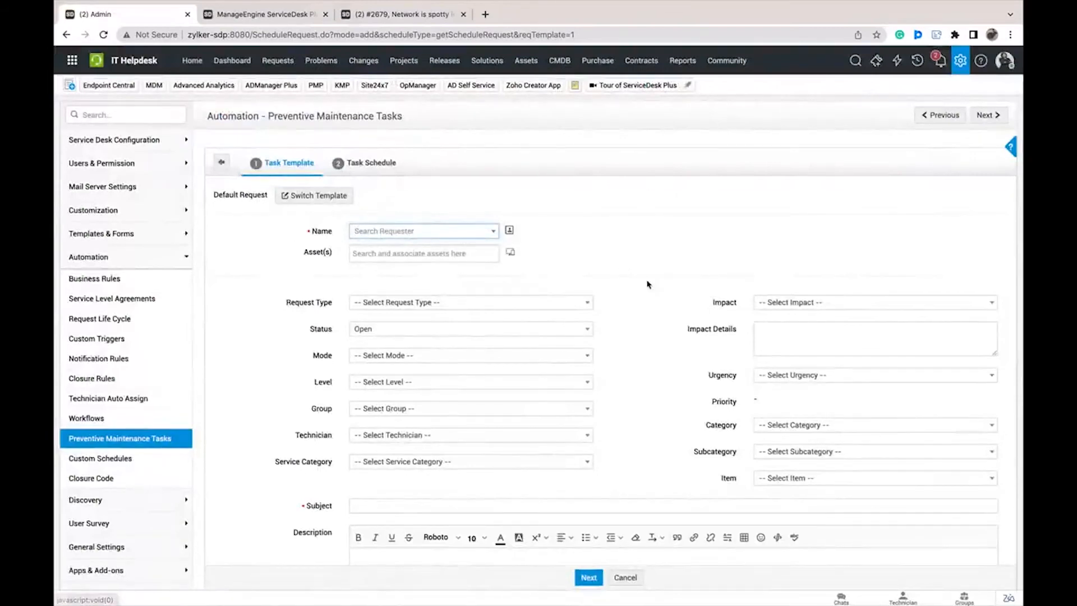
- Review the blank task template form, then return to the task list and open the existing Check Servers task for editing
scroll(647, 284, "down", 2)
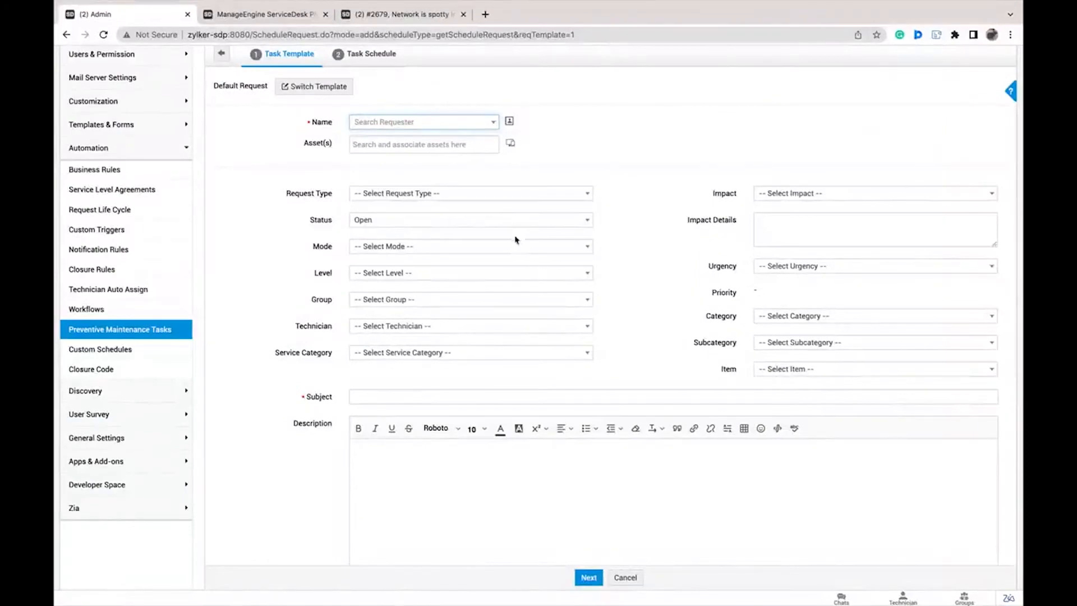
scroll(547, 411, "down", 3)
scroll(561, 488, "up", 5)
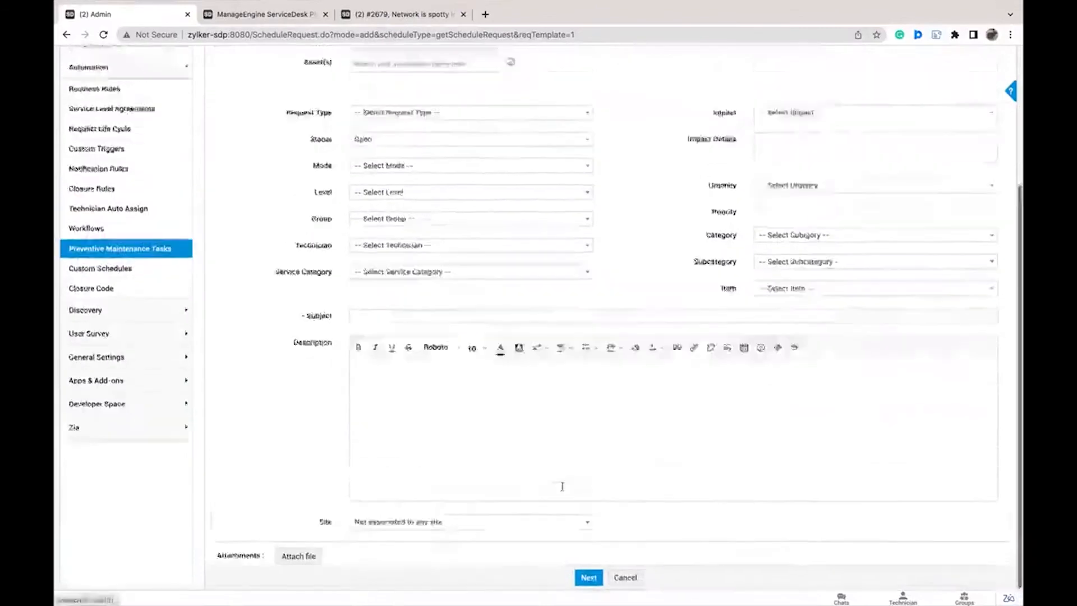
left_click(325, 196)
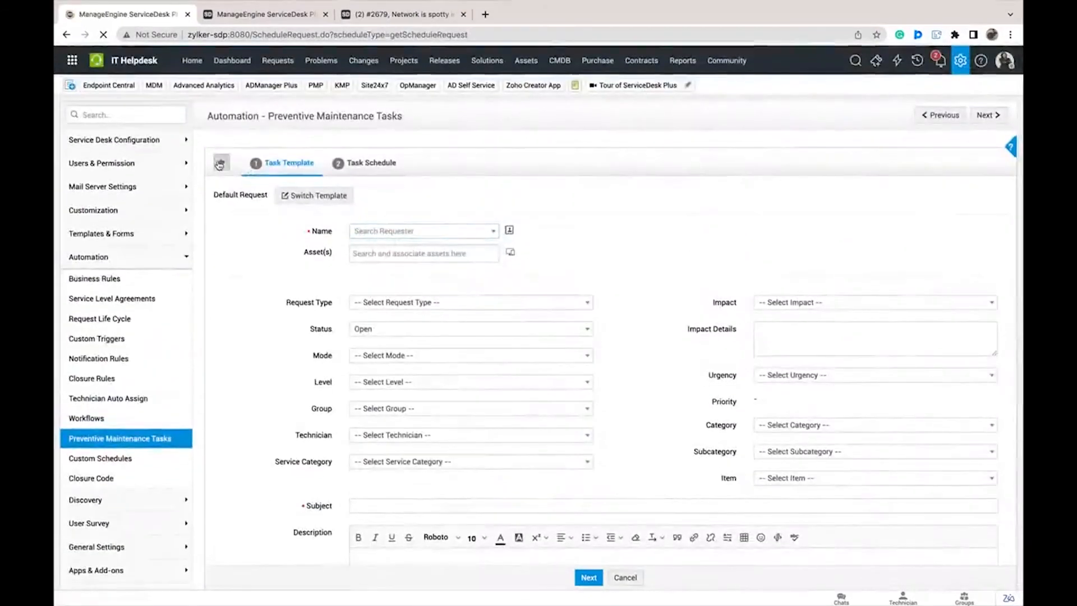
left_click(330, 208)
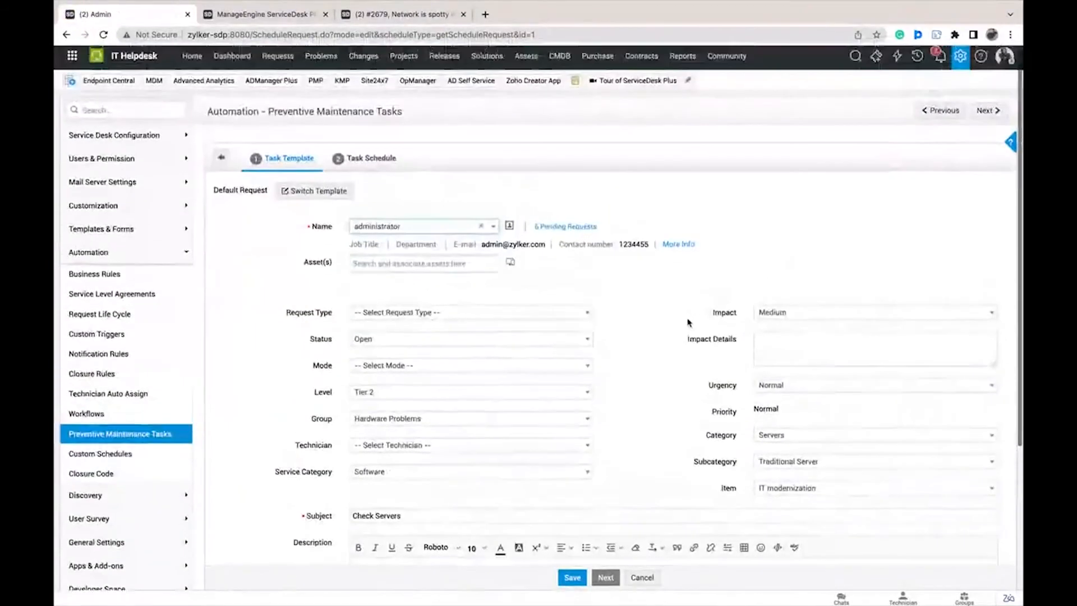
- Open the Check Servers task's schedule and try a periodic schedule of every 13 days
left_click(373, 158)
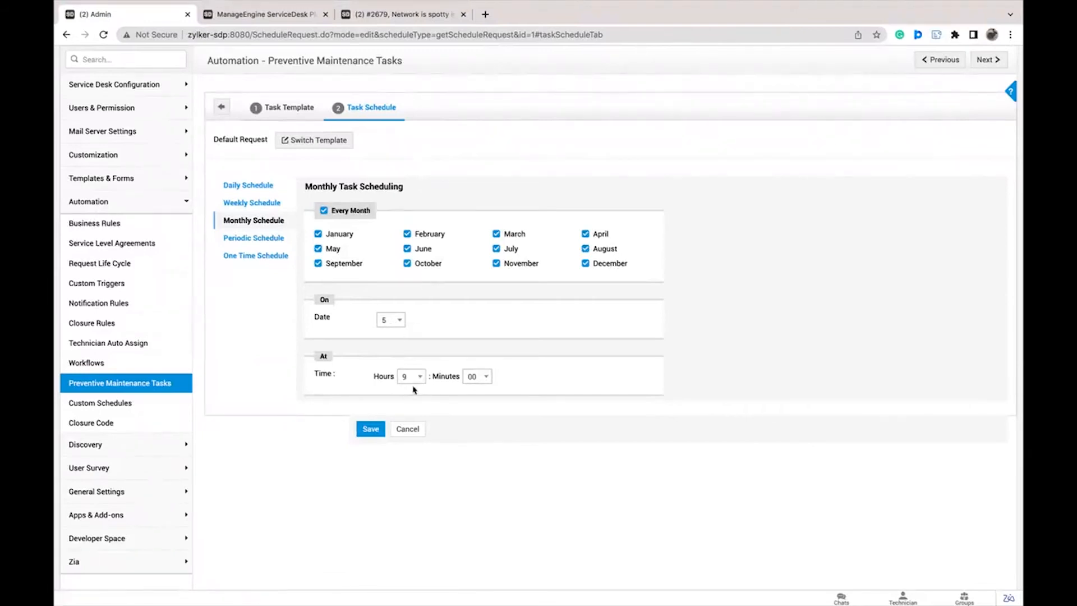
left_click(269, 239)
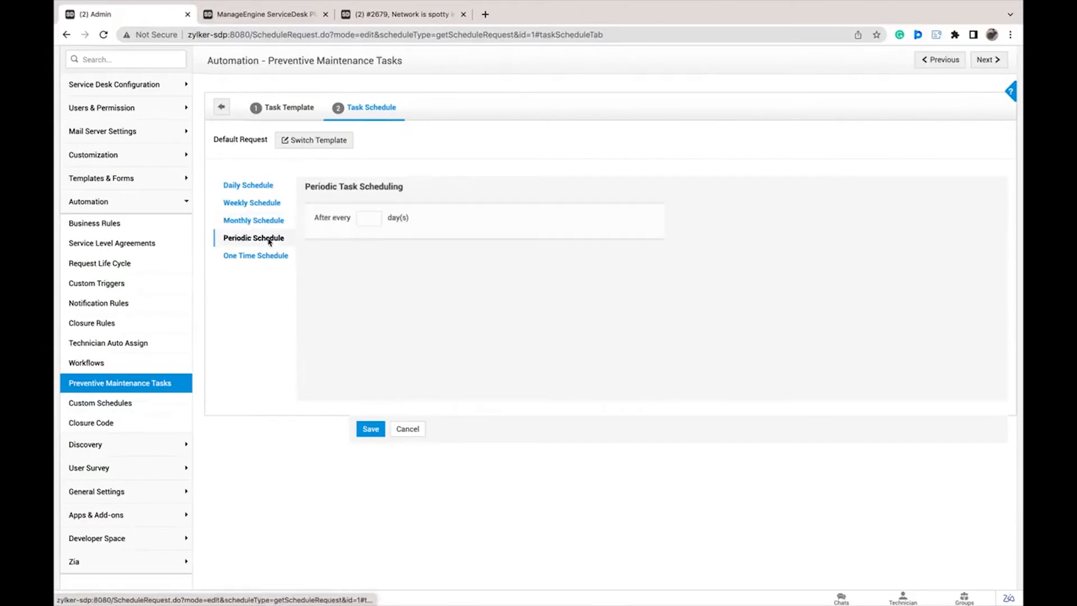
left_click(370, 218)
type("1")
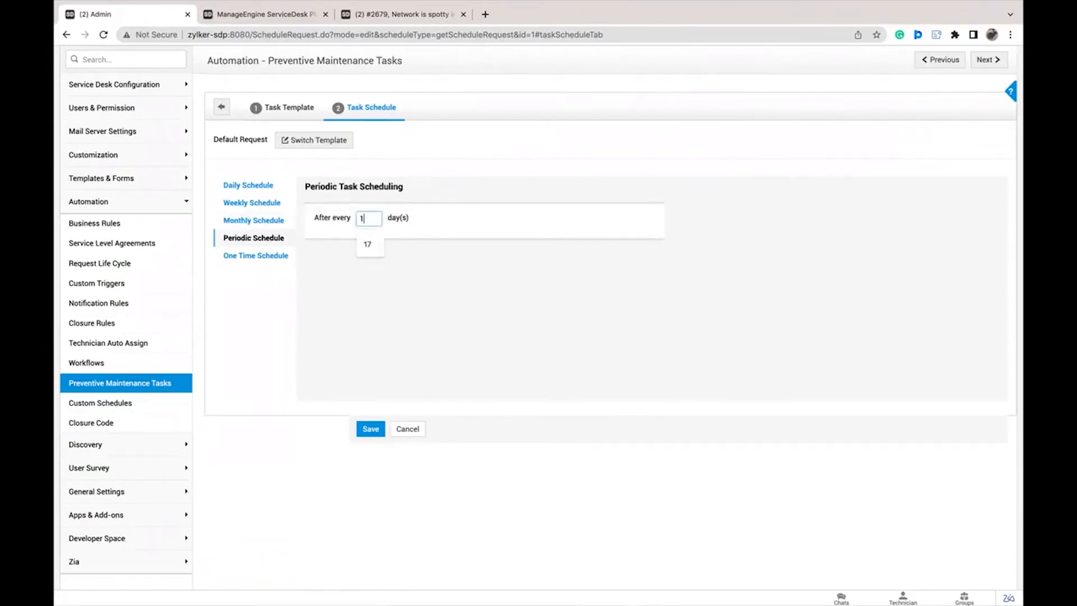
type("3")
- Look through the weekly and one-time schedule options, return to the periodic schedule, and cancel editing the task
left_click(270, 204)
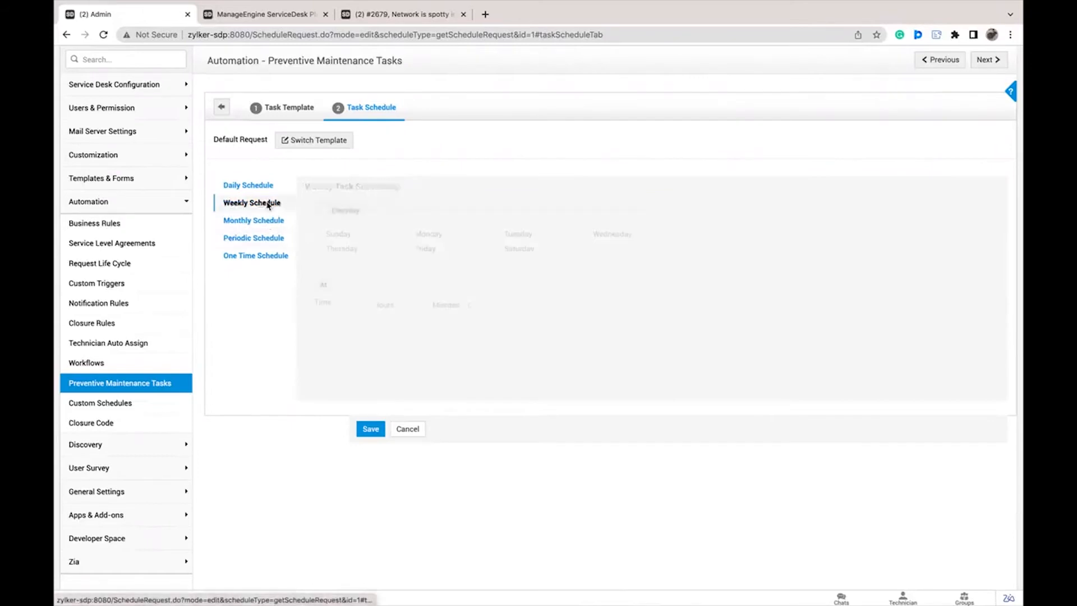
left_click(270, 256)
left_click(254, 239)
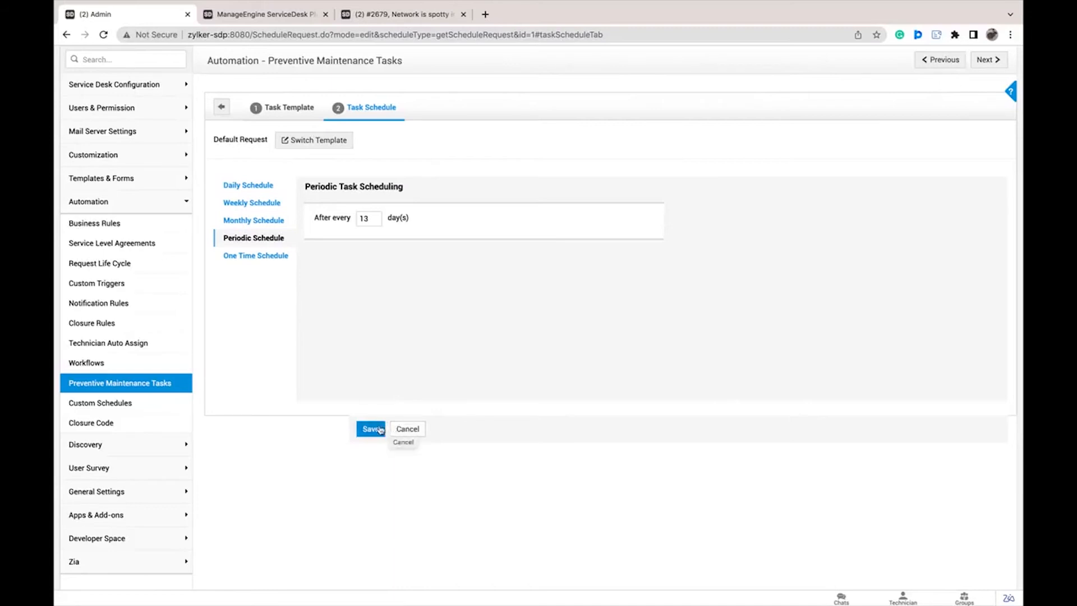
left_click(398, 431)
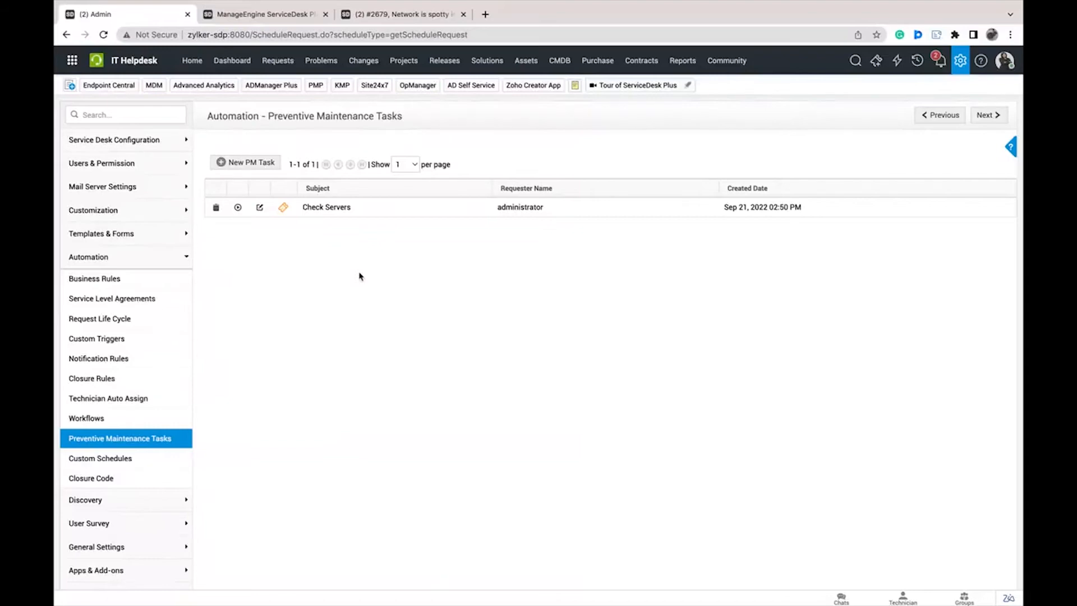
- Close the unneeded ManageEngine browser tab, list all requests and open the Check Servers request #2678
left_click(325, 14)
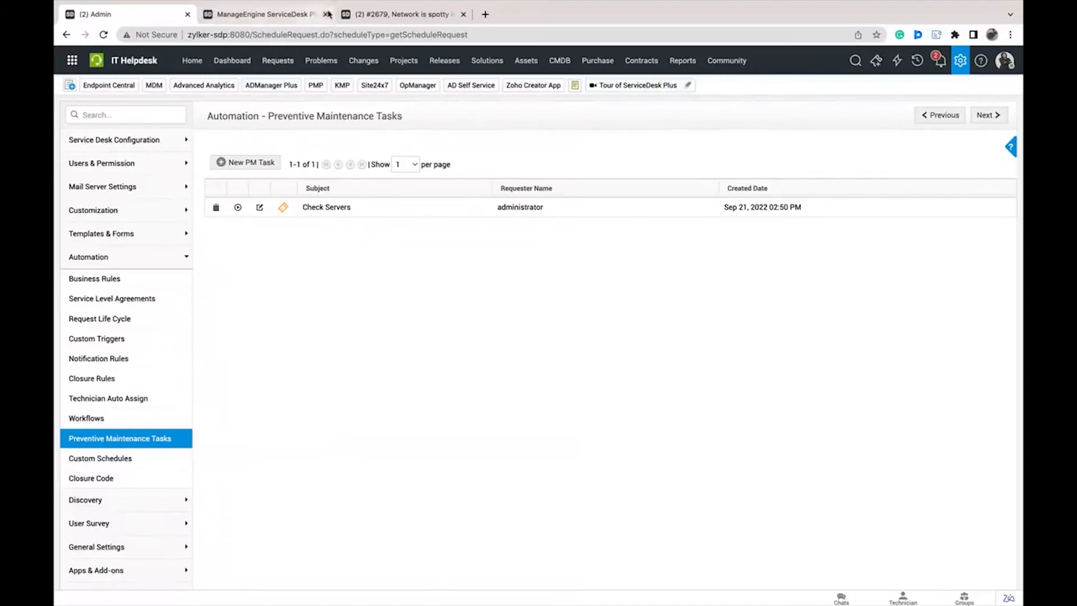
left_click(252, 14)
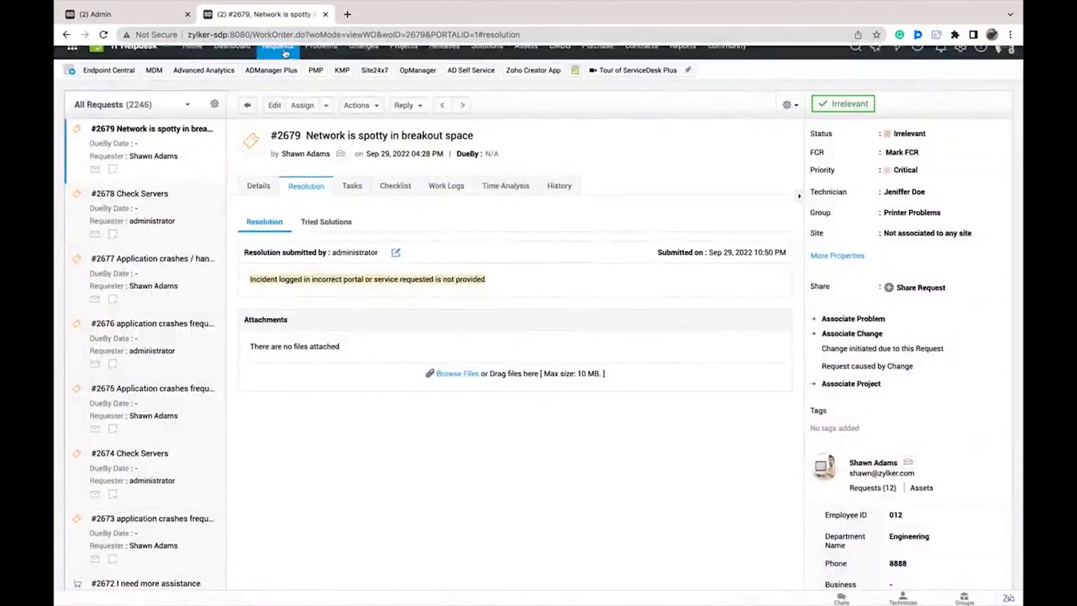
left_click(287, 57)
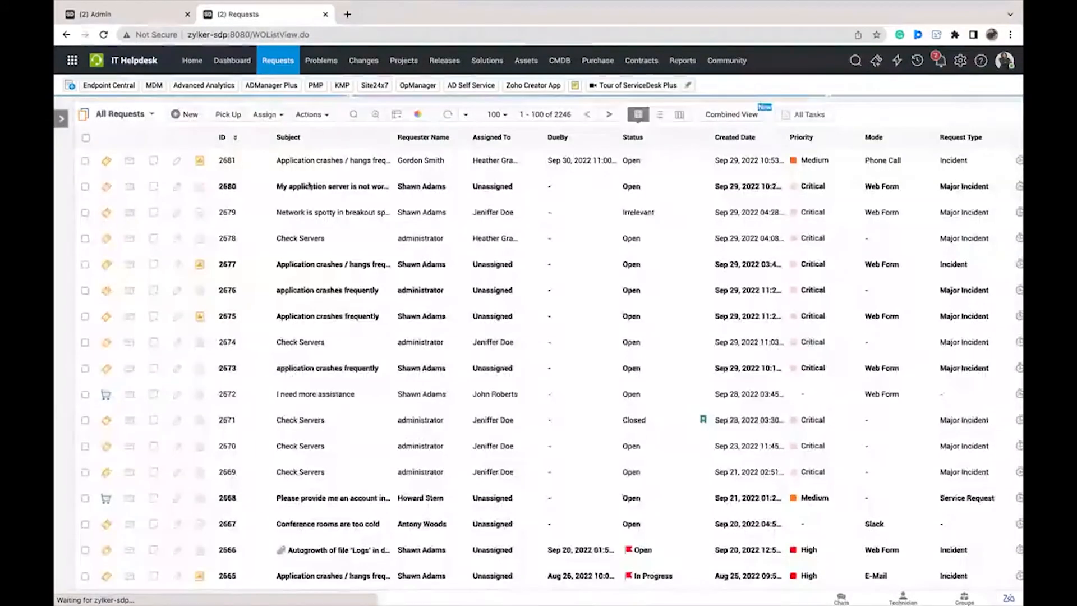
mouse_move(308, 243)
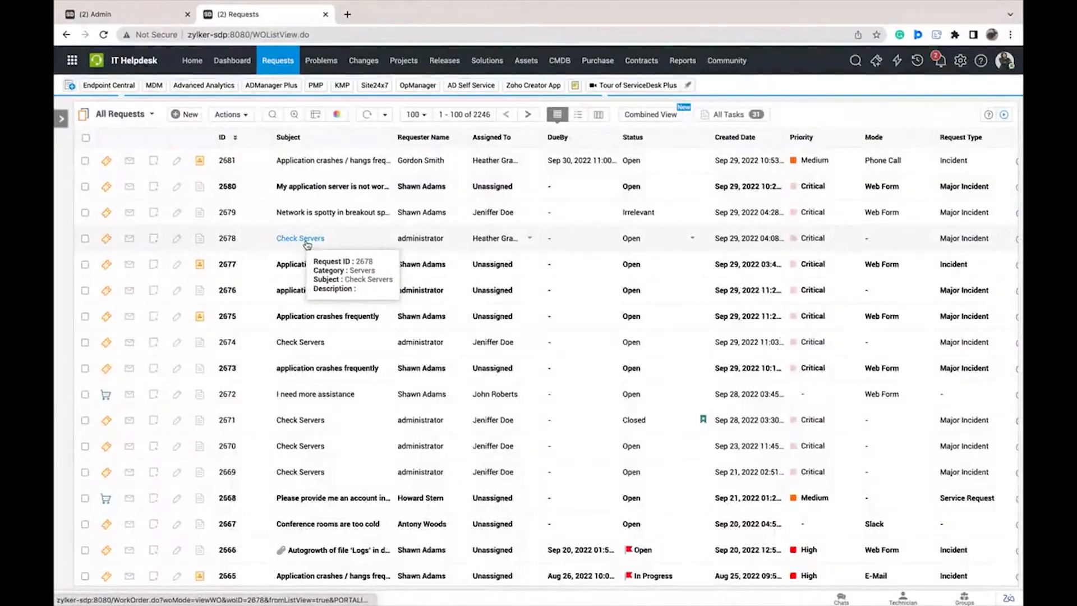
left_click(301, 239)
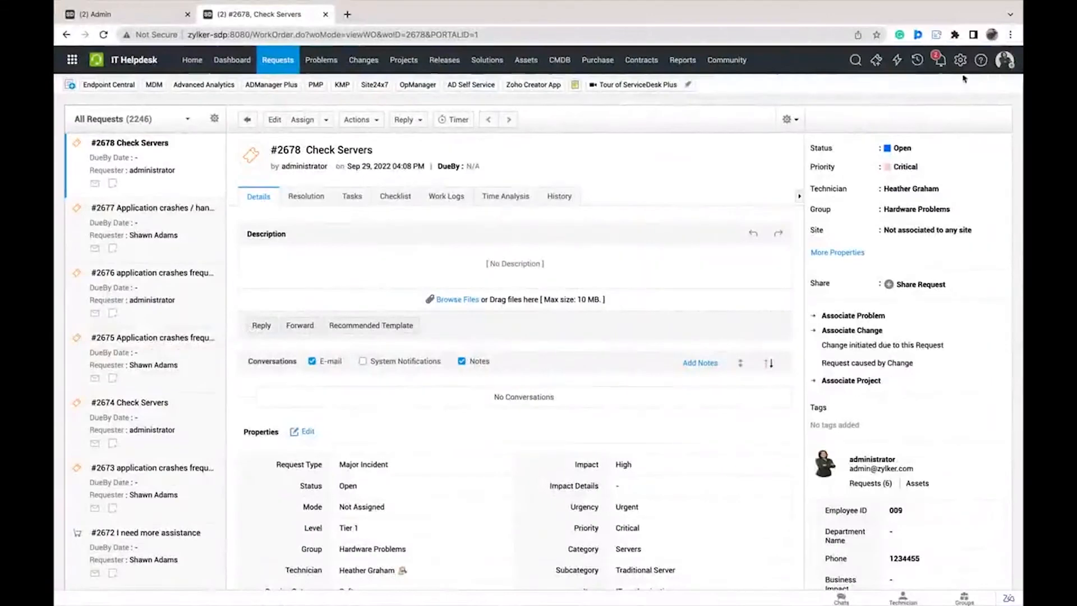
- Open the notification rules from the admin settings
left_click(962, 66)
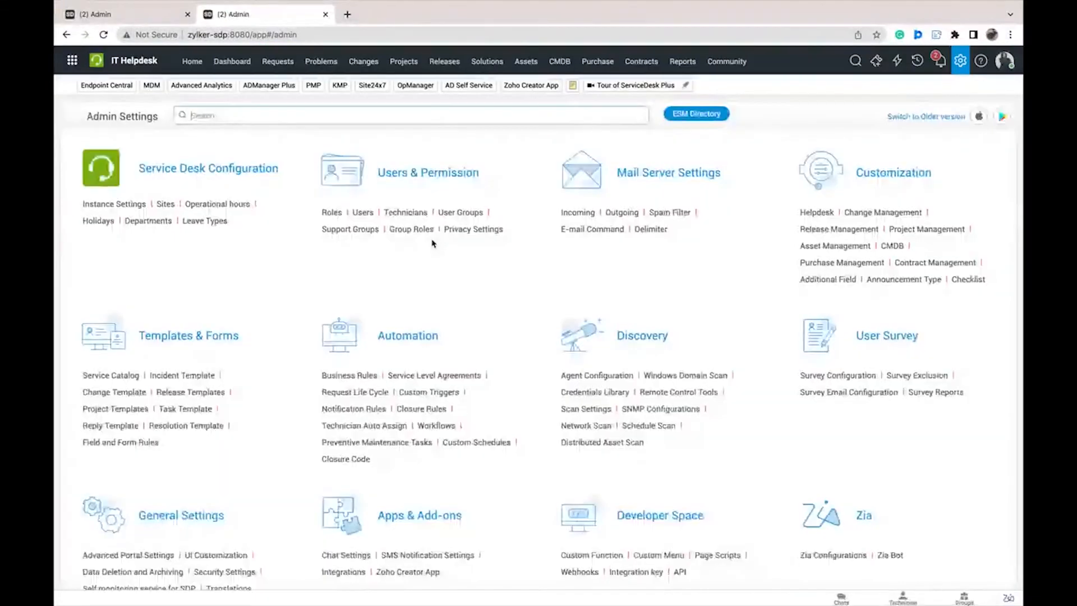
left_click(378, 409)
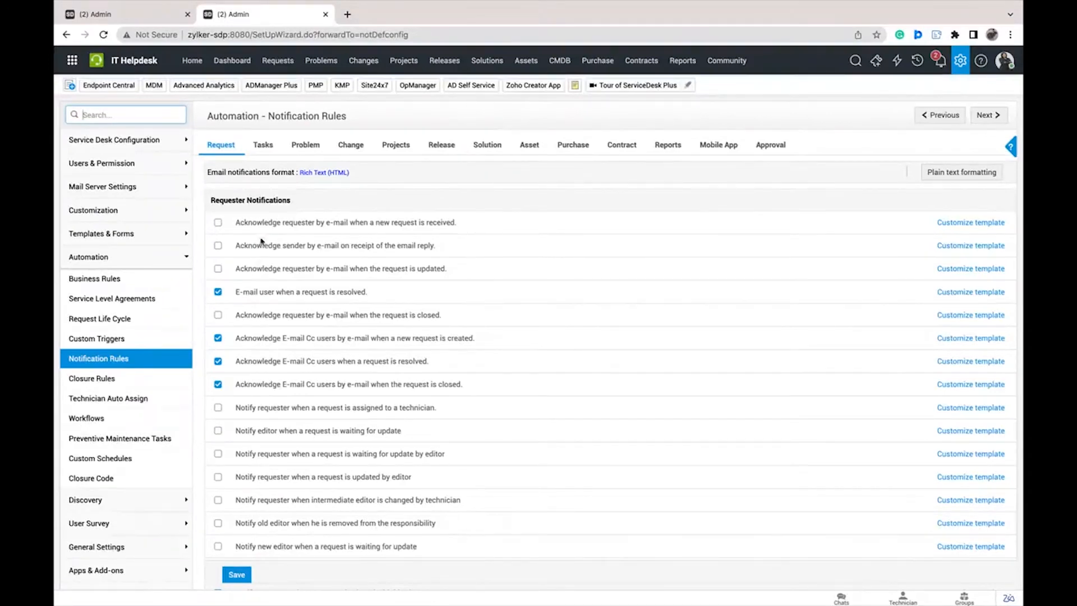
- Try enabling the sender's e-mail acknowledgment on receipt of a reply, leaving the new-request acknowledgment disabled
left_click(218, 222)
left_click(218, 245)
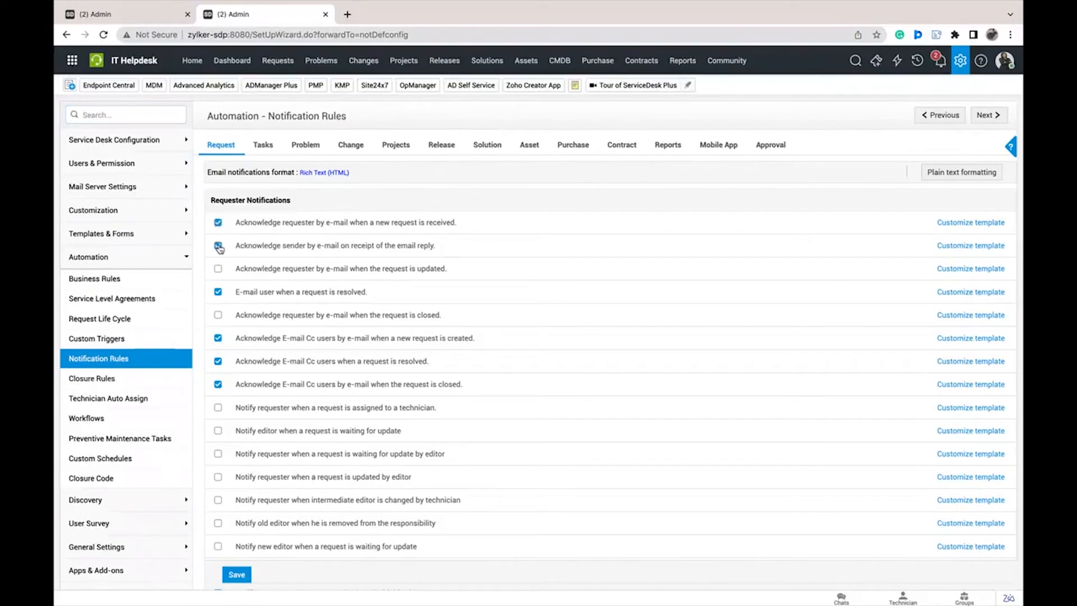
left_click(218, 225)
- Examine the reply acknowledgment e-mail template and its $RequesterName variable, and leave the template without saving
left_click(977, 246)
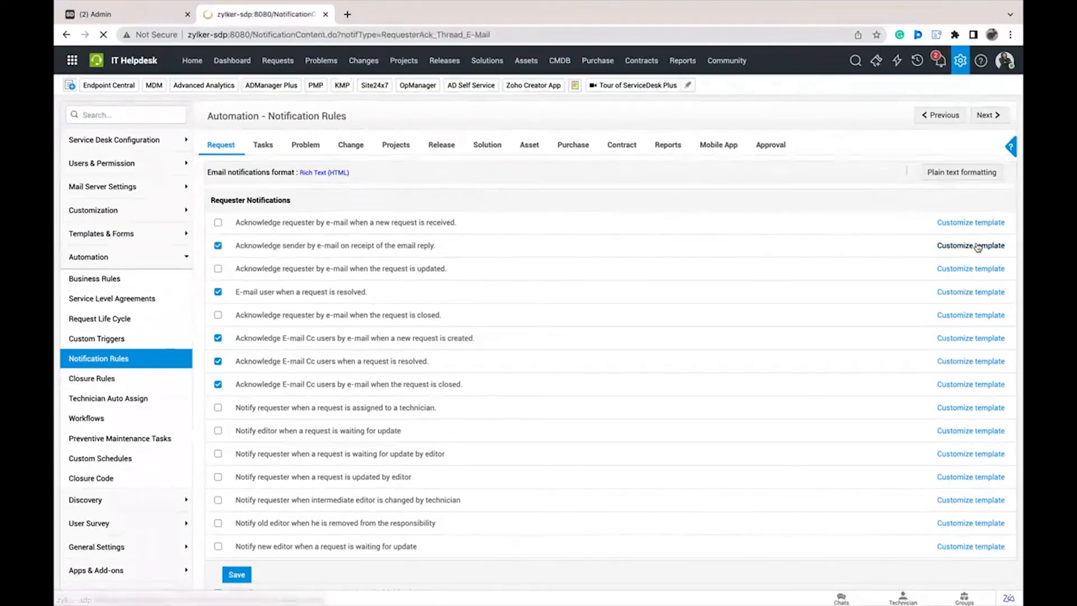
scroll(569, 329, "down", 2)
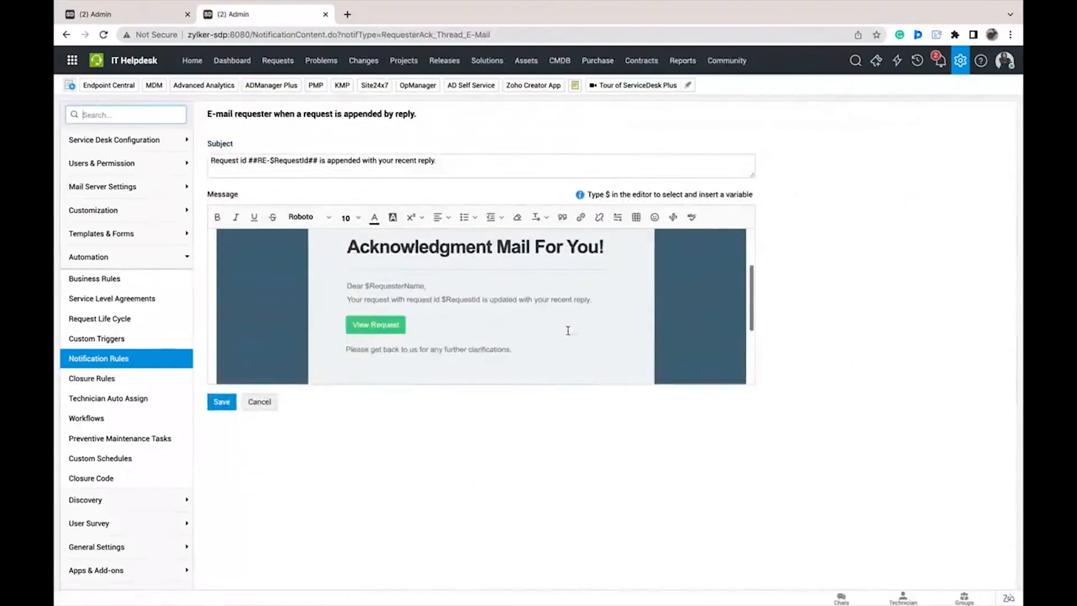
left_click_drag(365, 287, 424, 288)
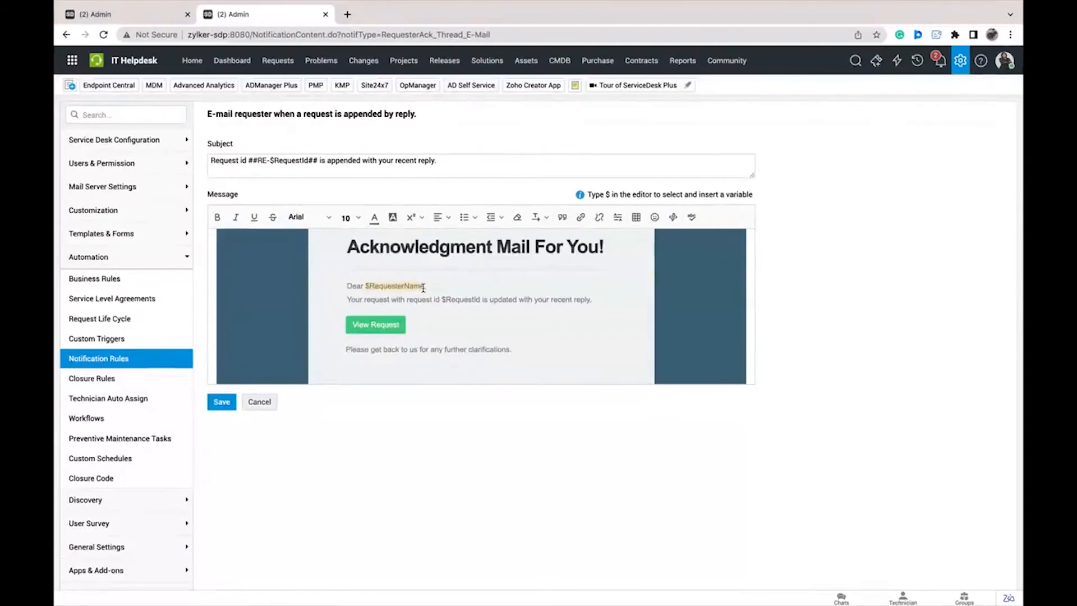
left_click(259, 402)
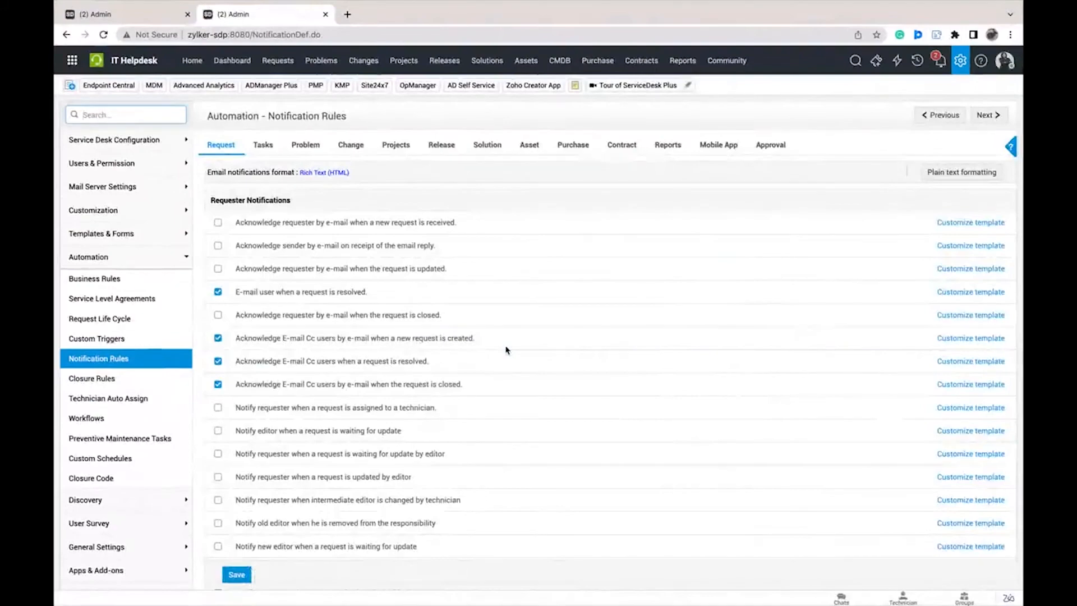
- Review the remaining request notifications and escalation e-mail entries, examine the First Response escalation template, and leave it without saving
scroll(506, 350, "down", 15)
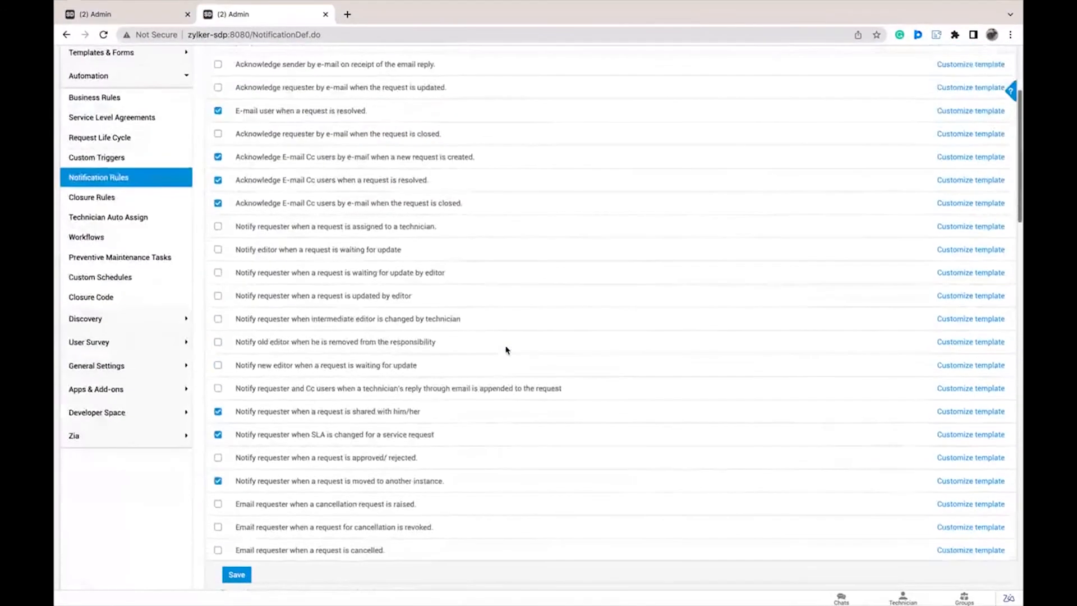
scroll(506, 350, "down", 20)
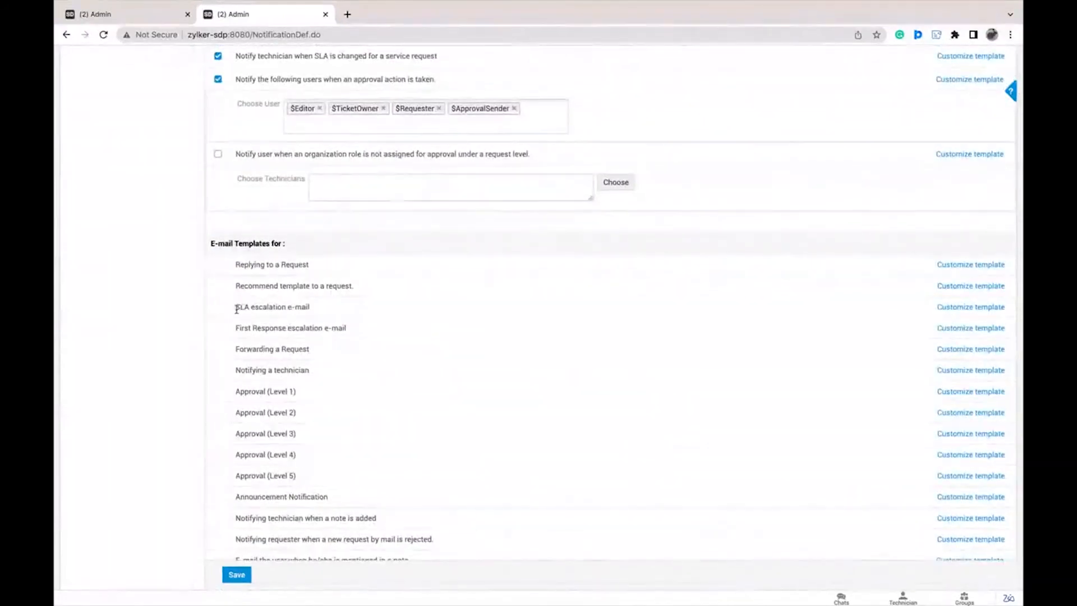
left_click_drag(236, 308, 324, 312)
left_click_drag(240, 329, 382, 332)
left_click(1003, 328)
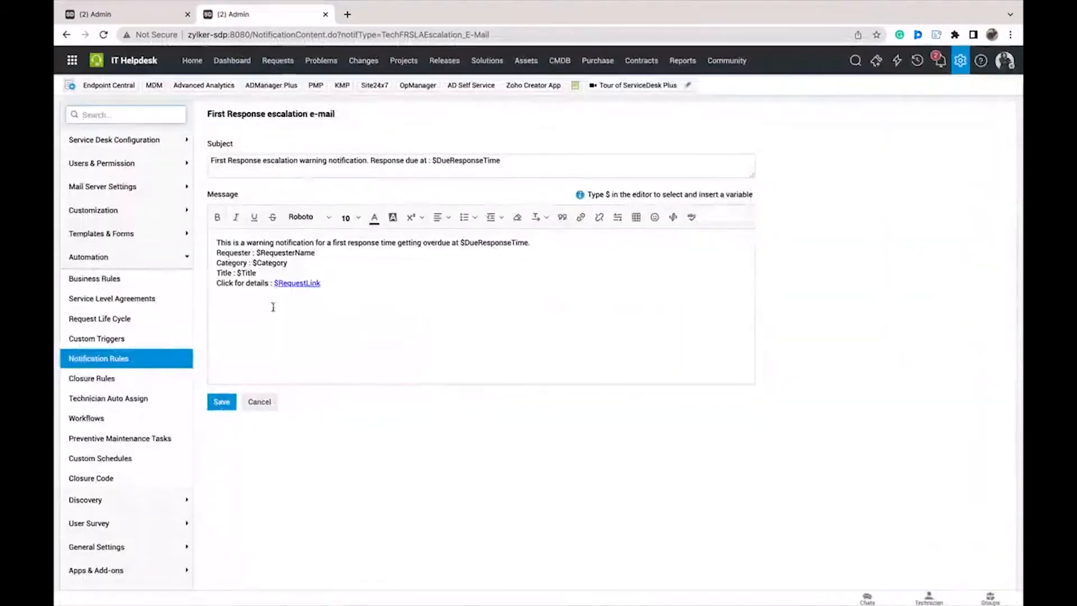
left_click(262, 404)
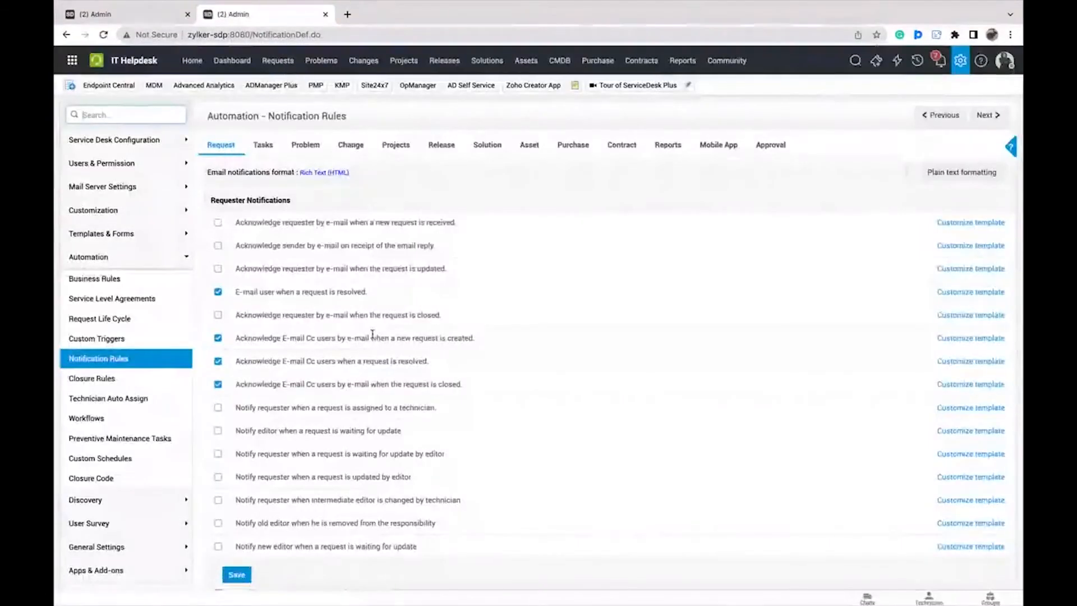
- Review the technician notification options for new requests, including the technician selection field, and return to the requester notifications
scroll(373, 335, "down", 8)
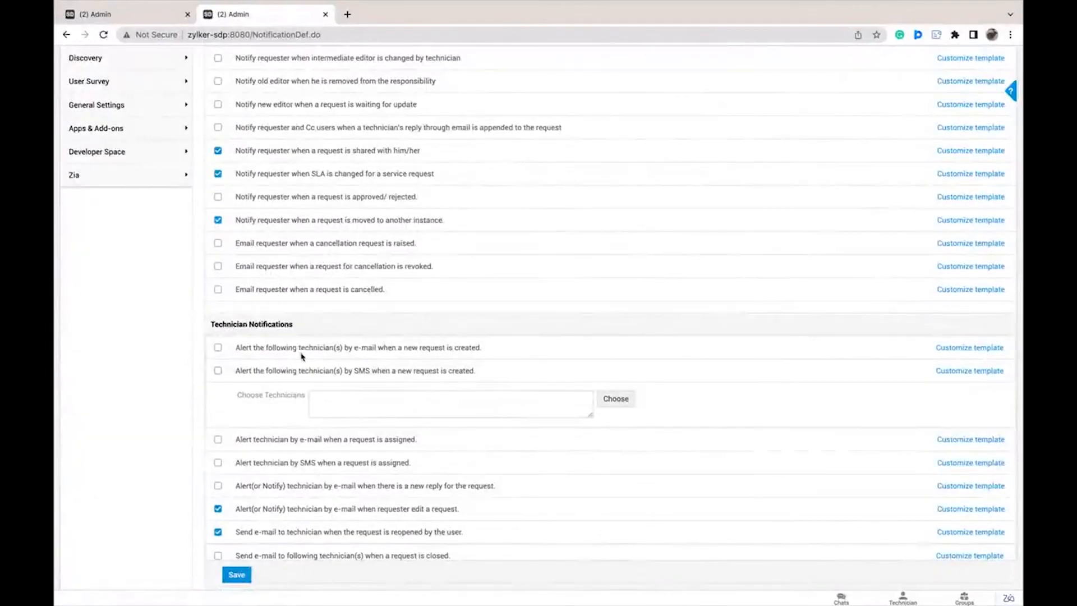
left_click(366, 397)
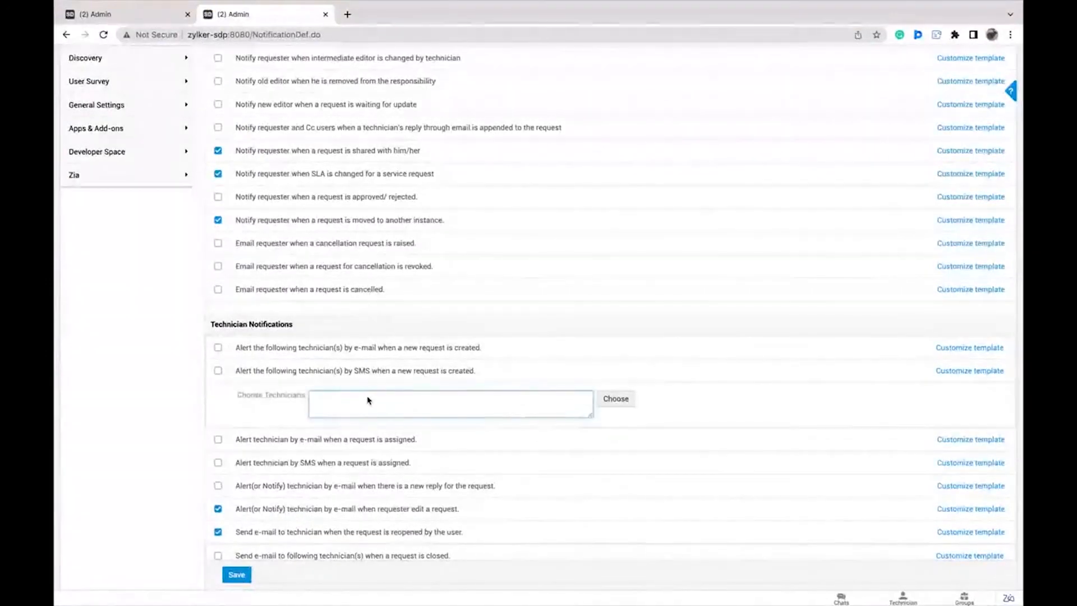
scroll(388, 388, "up", 7)
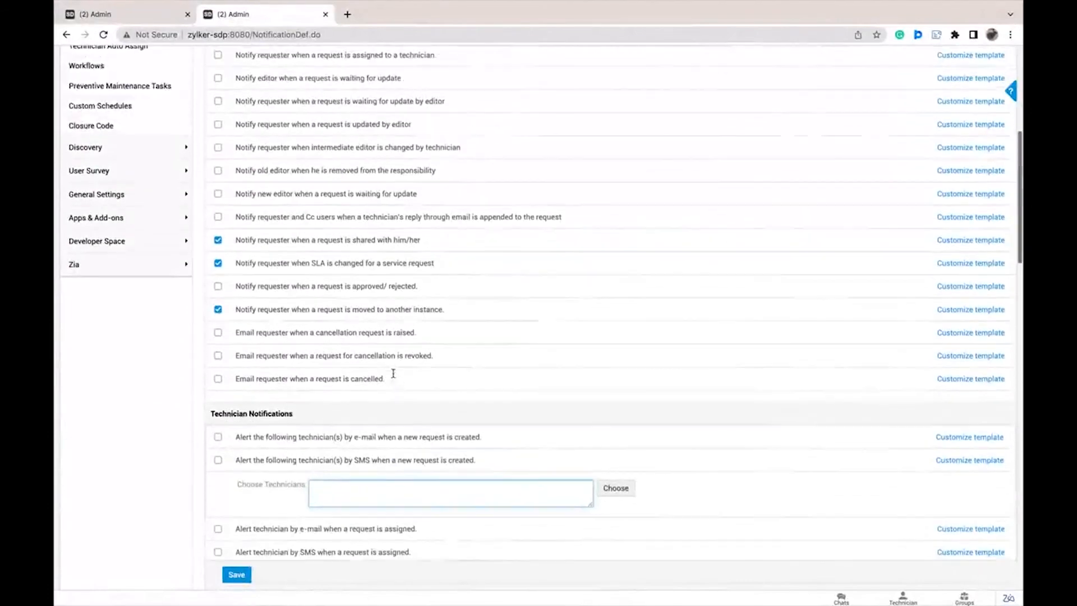
scroll(395, 376, "up", 2)
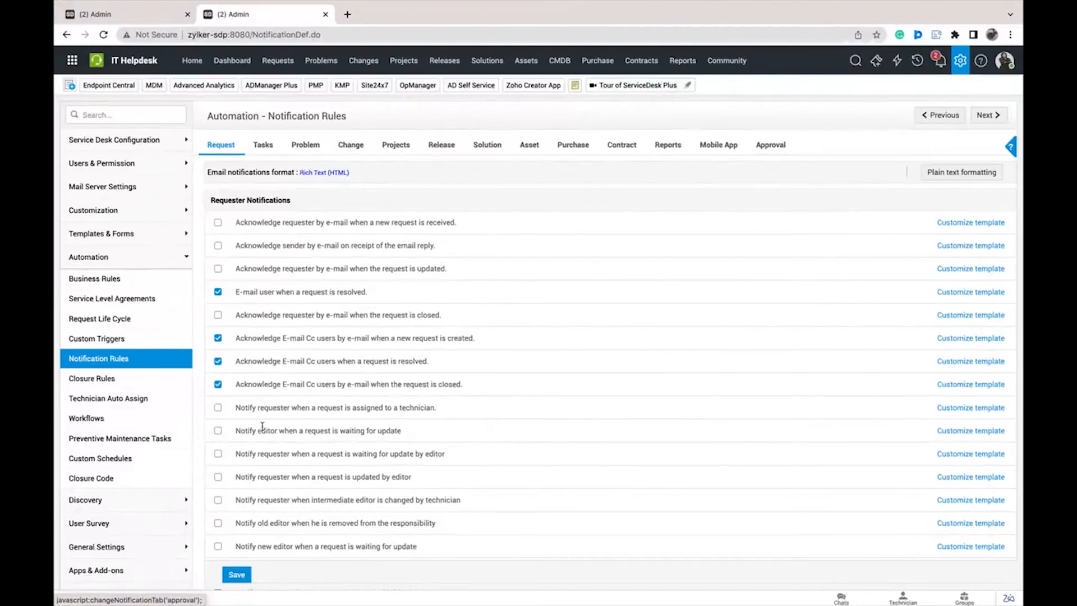
- Open the request closure rules and mark Resolution and Impact as mandatory fields for closing requests
left_click(137, 383)
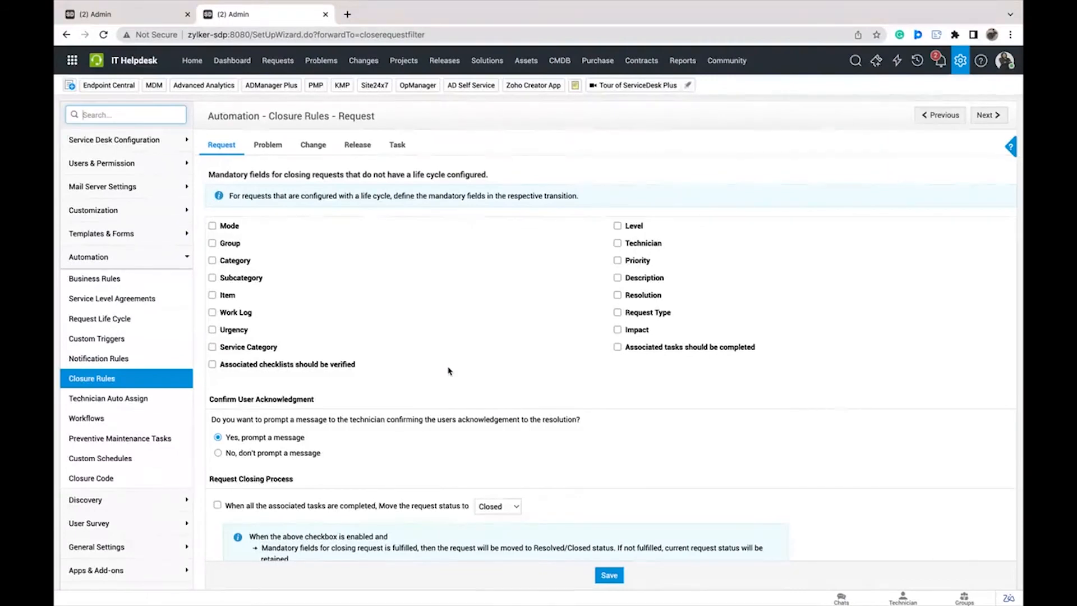
left_click(617, 296)
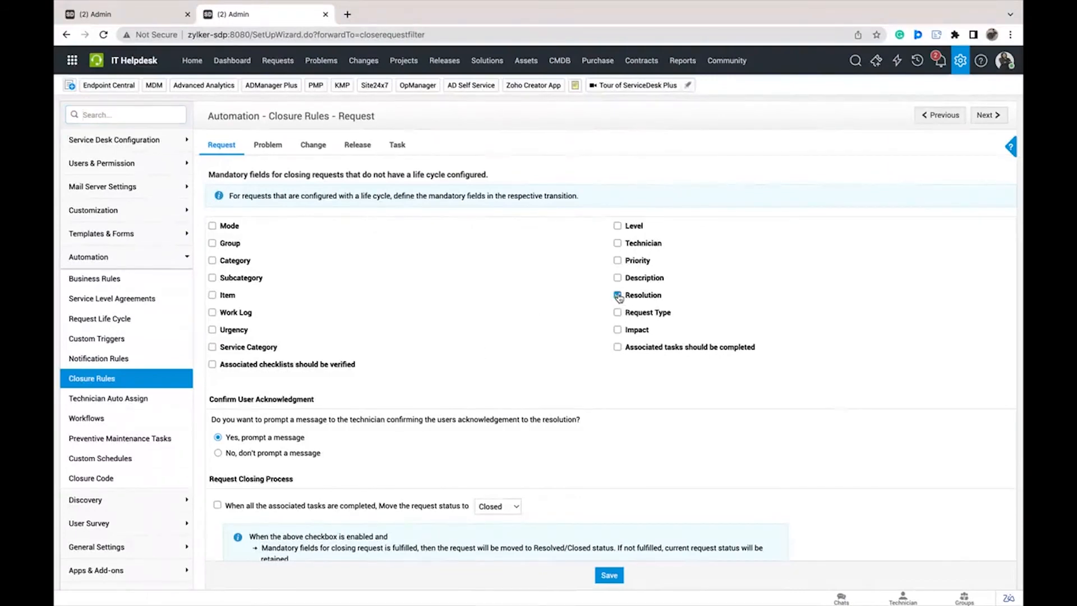
left_click(618, 329)
- Review the user acknowledgment, request closing process, automated close and approval-denied closure settings
scroll(519, 365, "down", 1)
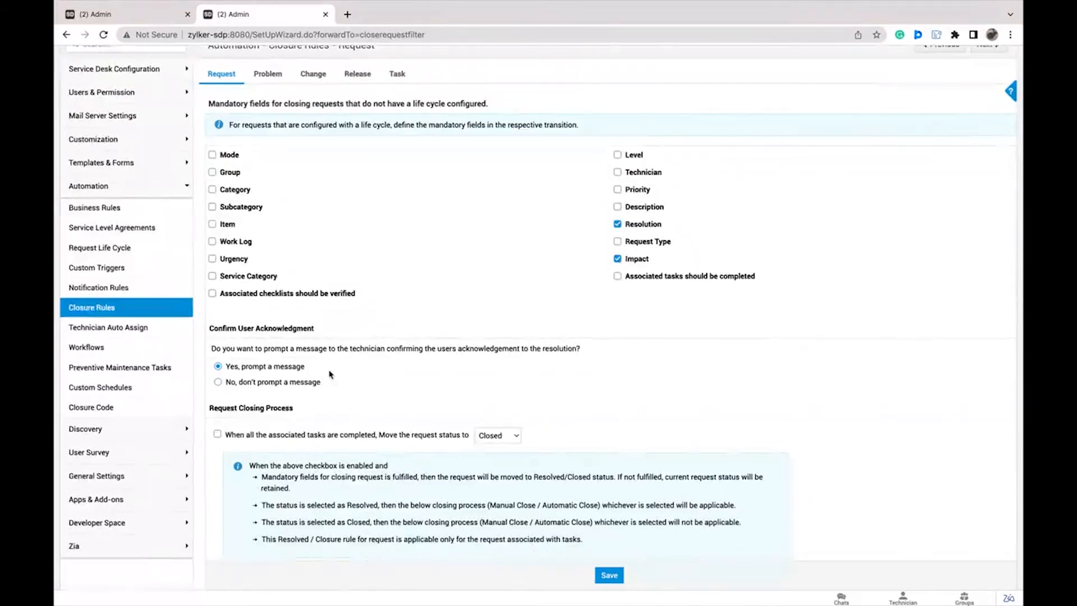
scroll(330, 375, "down", 3)
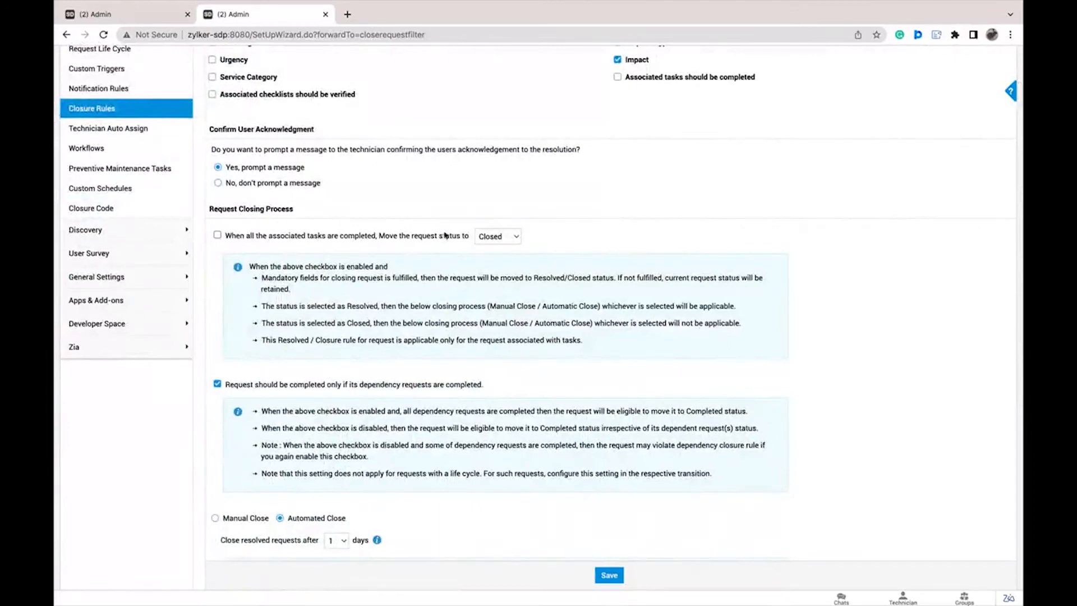
scroll(385, 468, "down", 3)
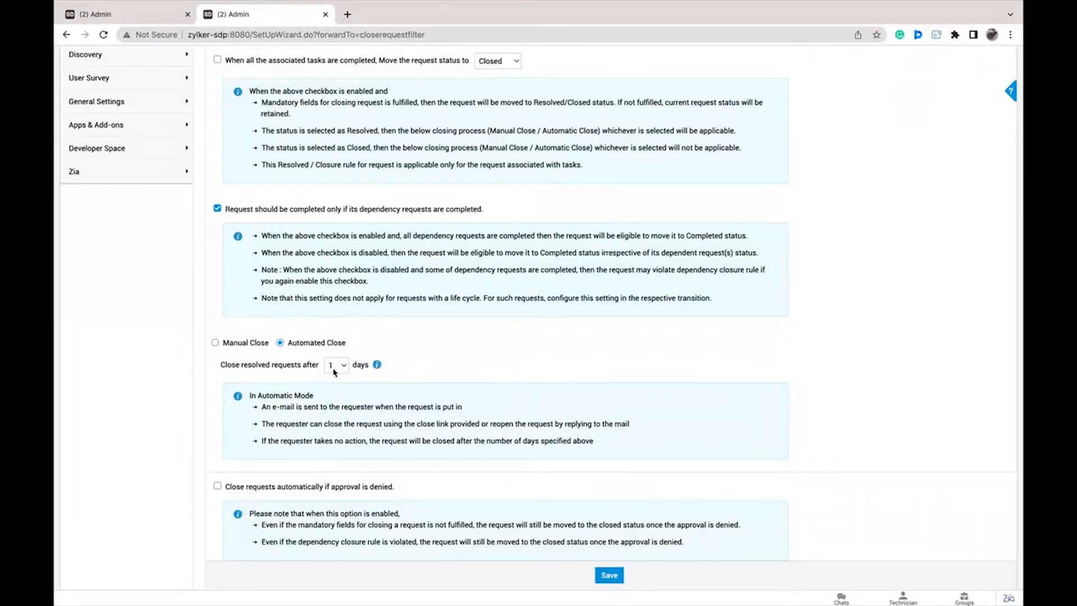
scroll(333, 372, "down", 5)
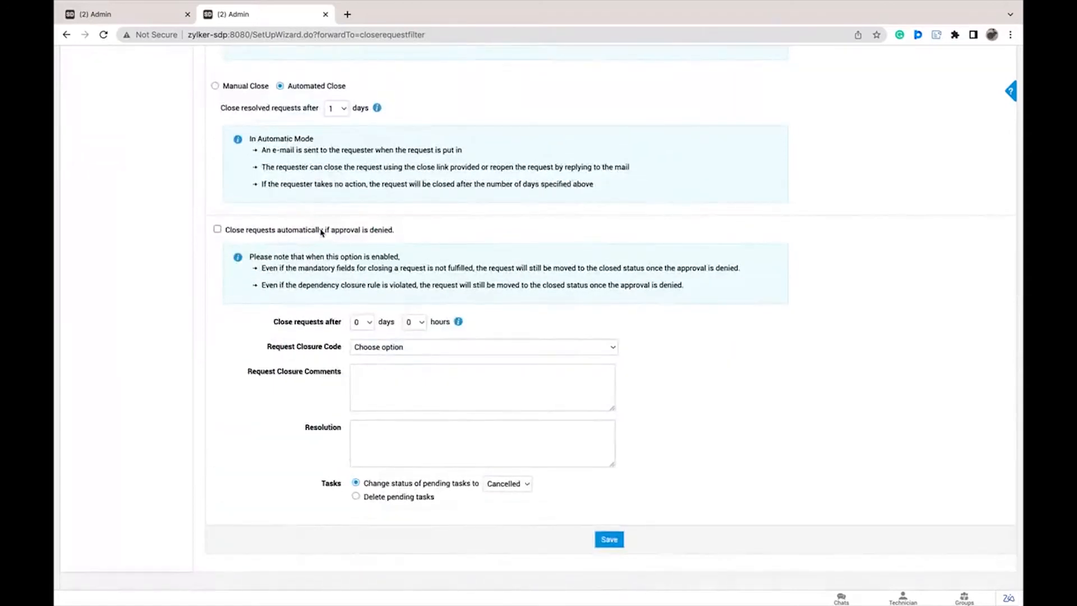
scroll(391, 260, "up", 7)
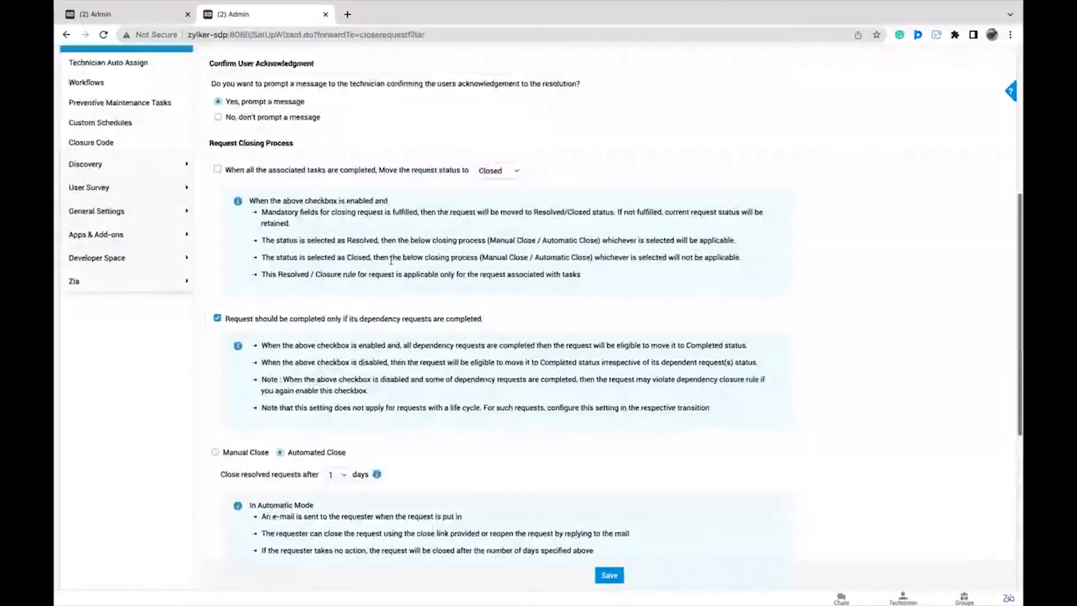
scroll(391, 259, "up", 6)
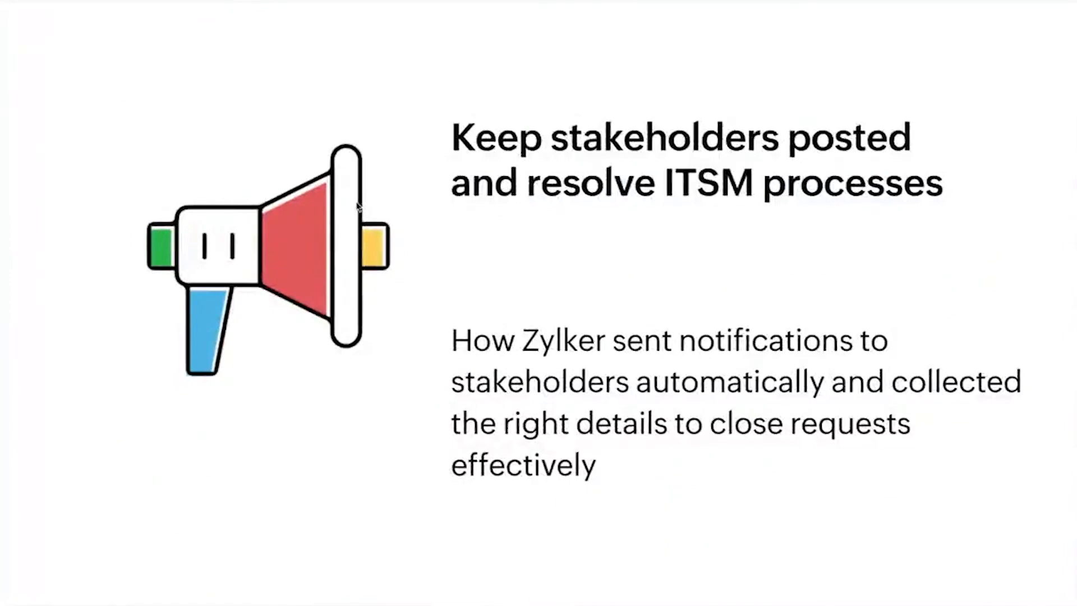
key("Right")
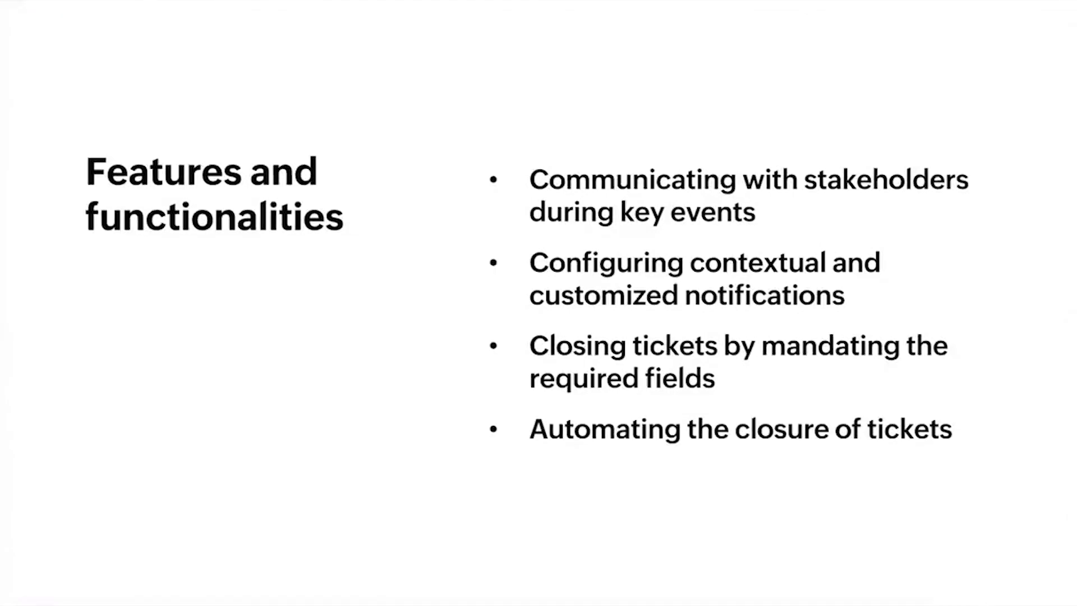
left_click(357, 205)
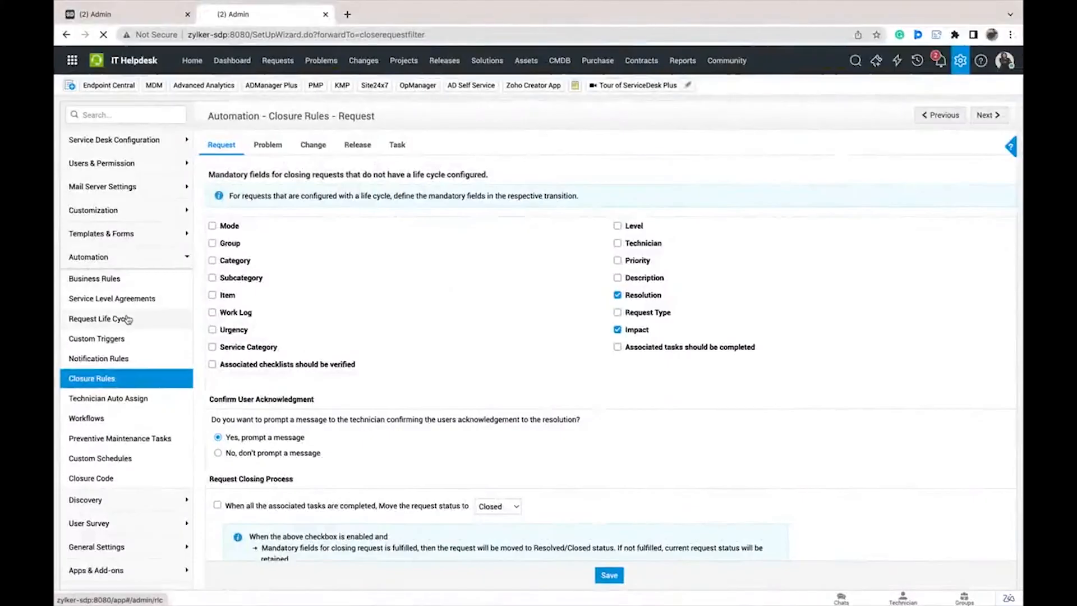
- Open the draft of the Service Unavailability request life cycle and examine its Open and Assigned statuses
left_click(128, 319)
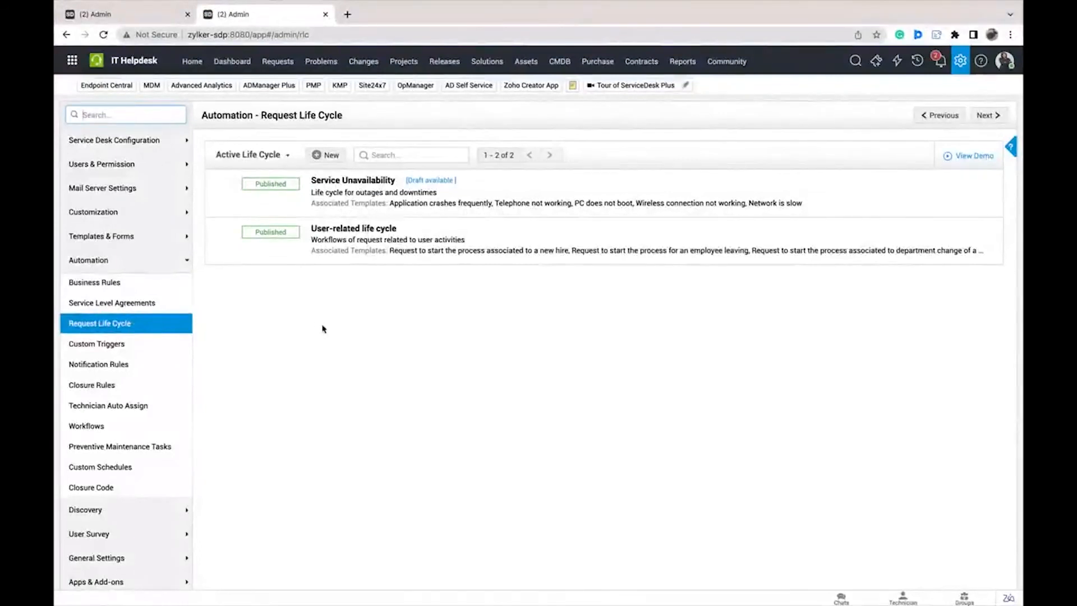
left_click(435, 182)
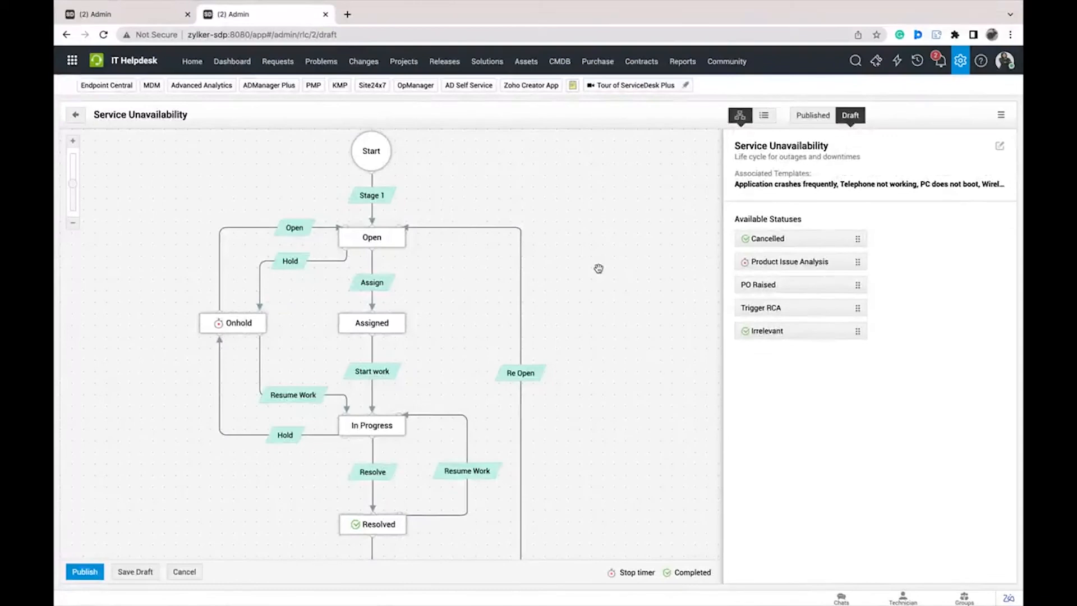
left_click(404, 241)
left_click(373, 325)
left_click(386, 239)
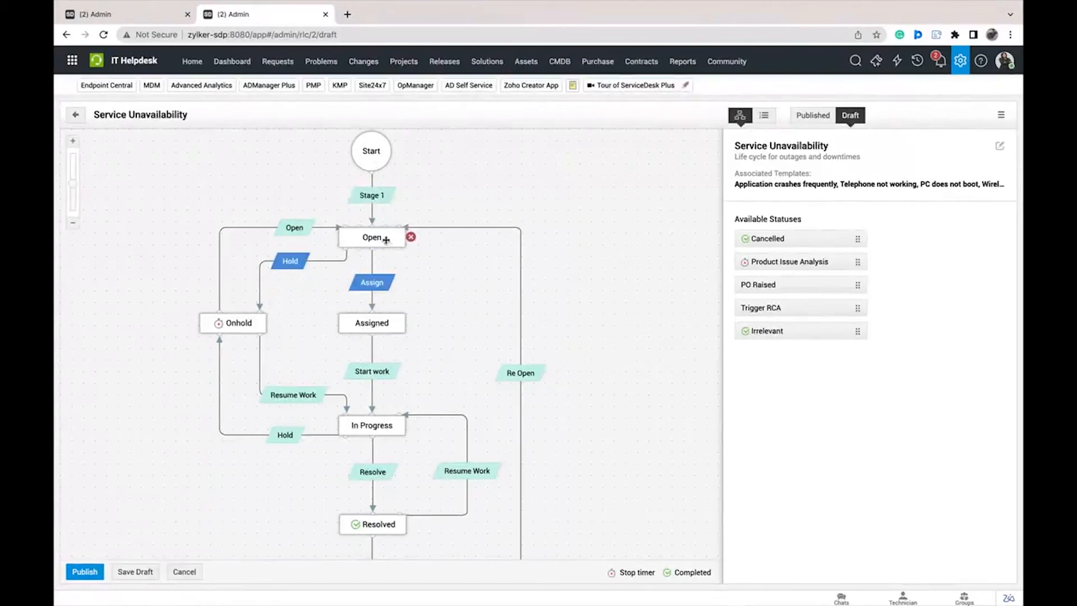
- Examine the Stage 1 and Assign transitions, including the Before and During settings of Assign
left_click(391, 202)
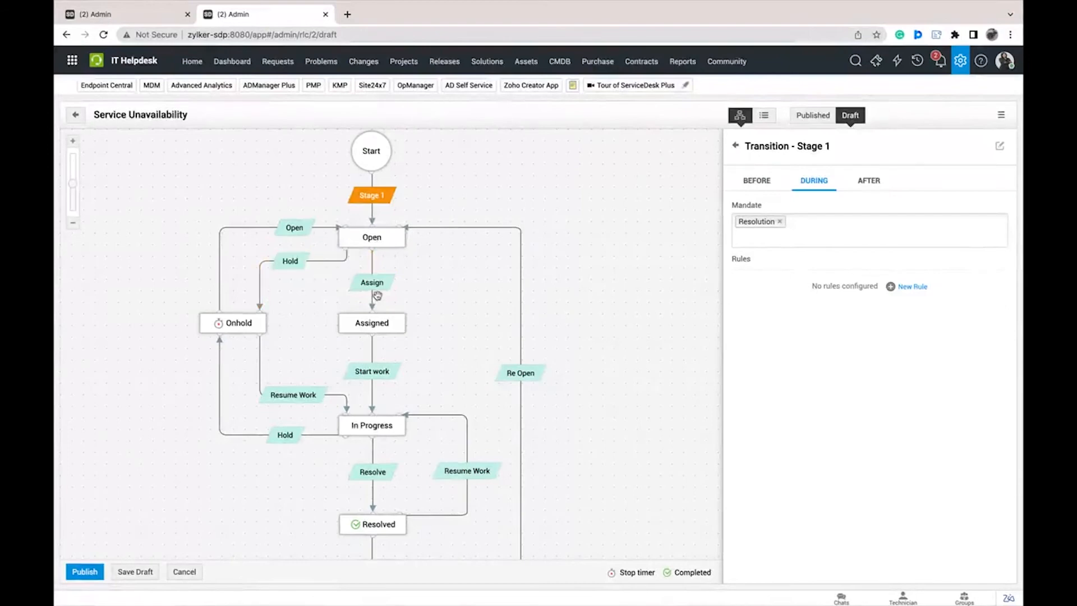
left_click(379, 291)
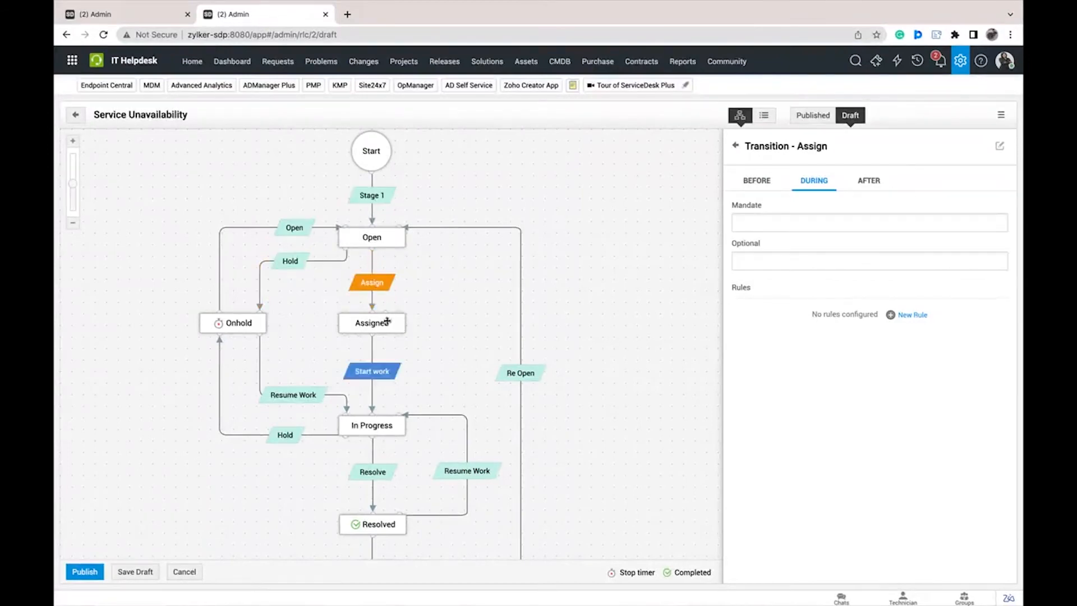
left_click(755, 181)
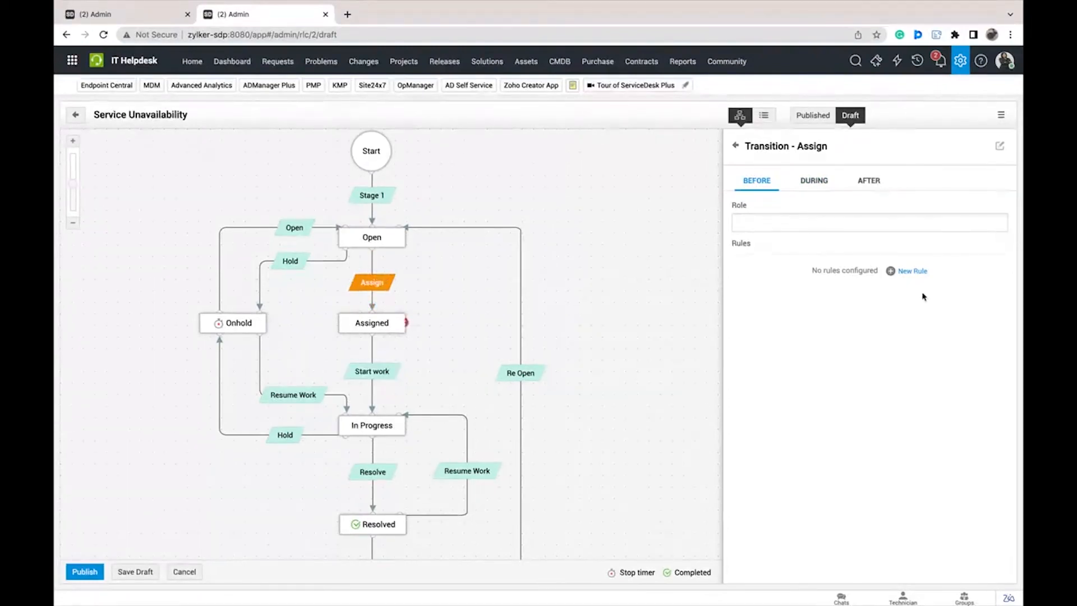
left_click(815, 180)
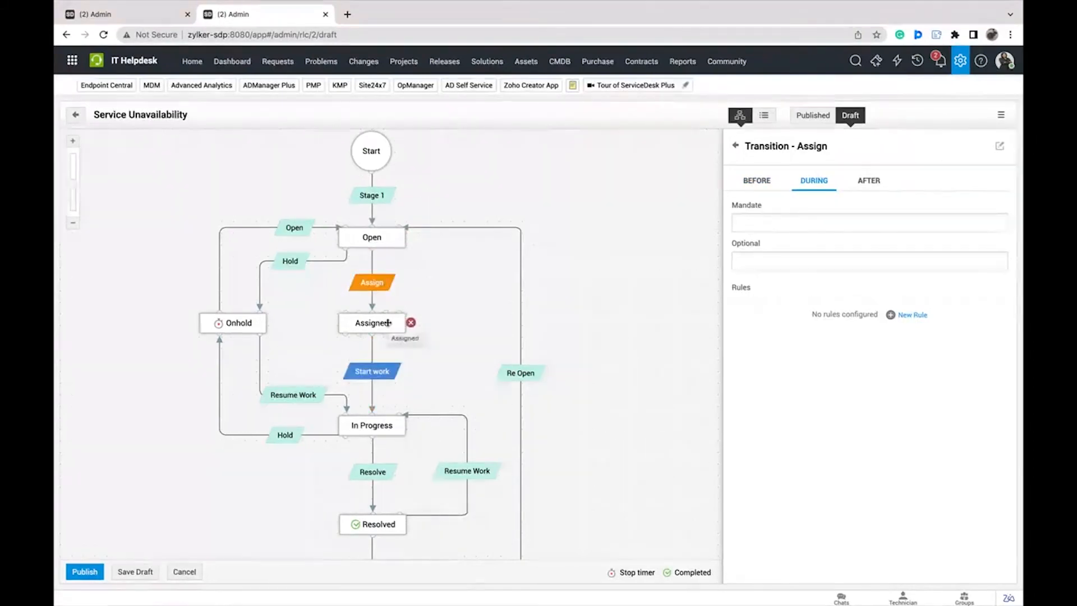
- Review the custom actions offered for new During and After rules of the Assign transition, leaving both rules unsaved
left_click(911, 316)
left_click(309, 333)
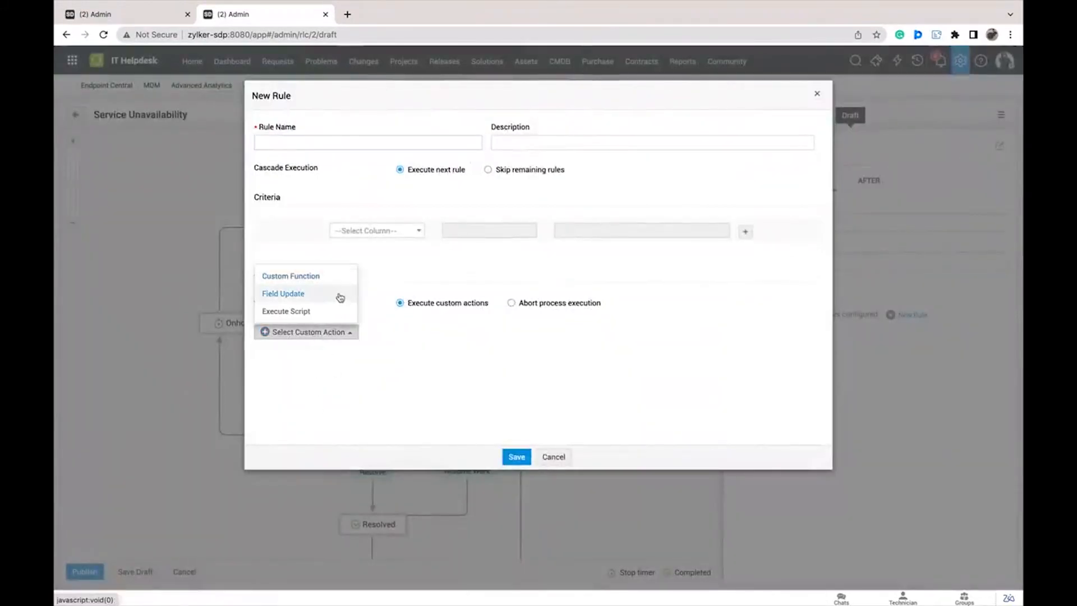
left_click(553, 457)
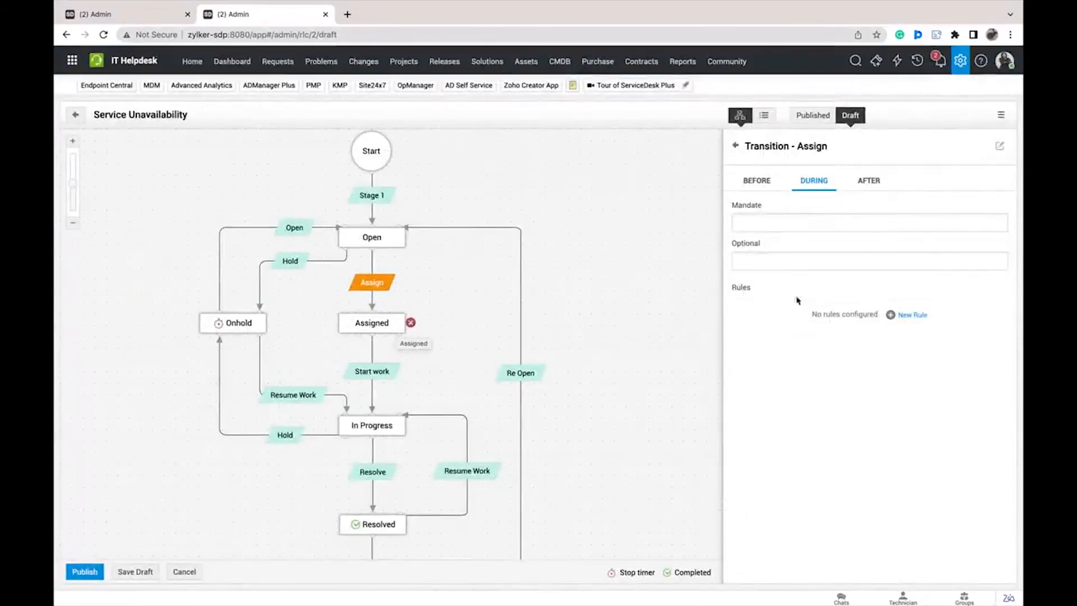
left_click(871, 181)
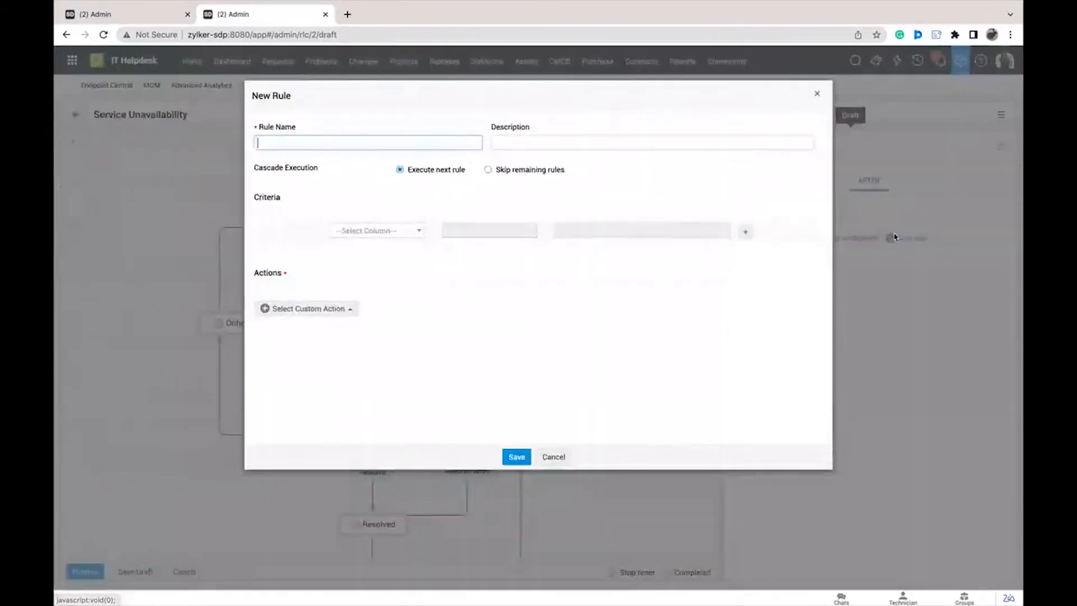
left_click(898, 238)
left_click(348, 308)
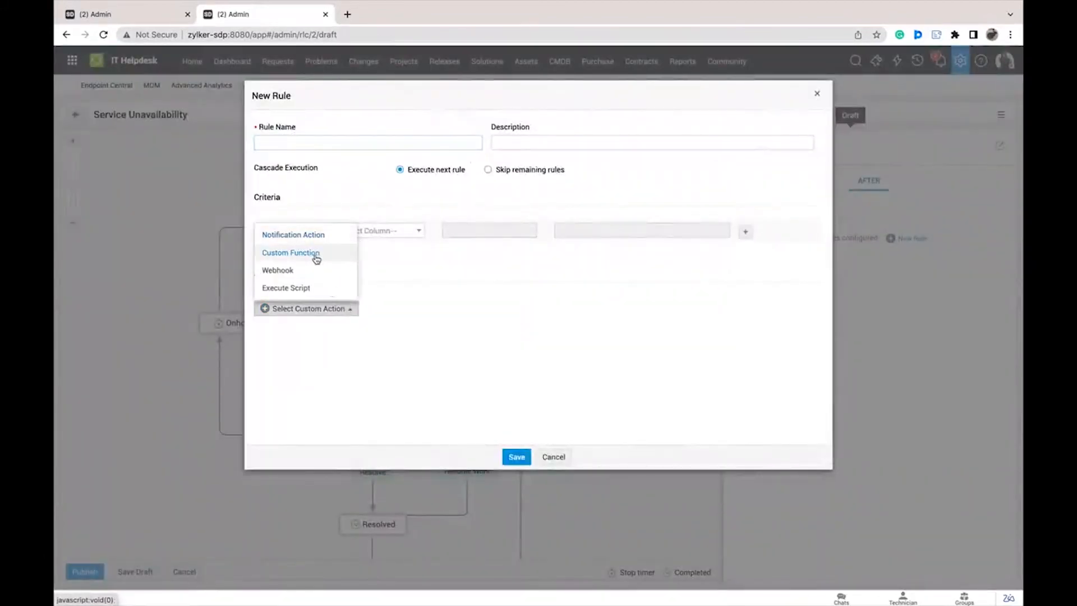
left_click(555, 457)
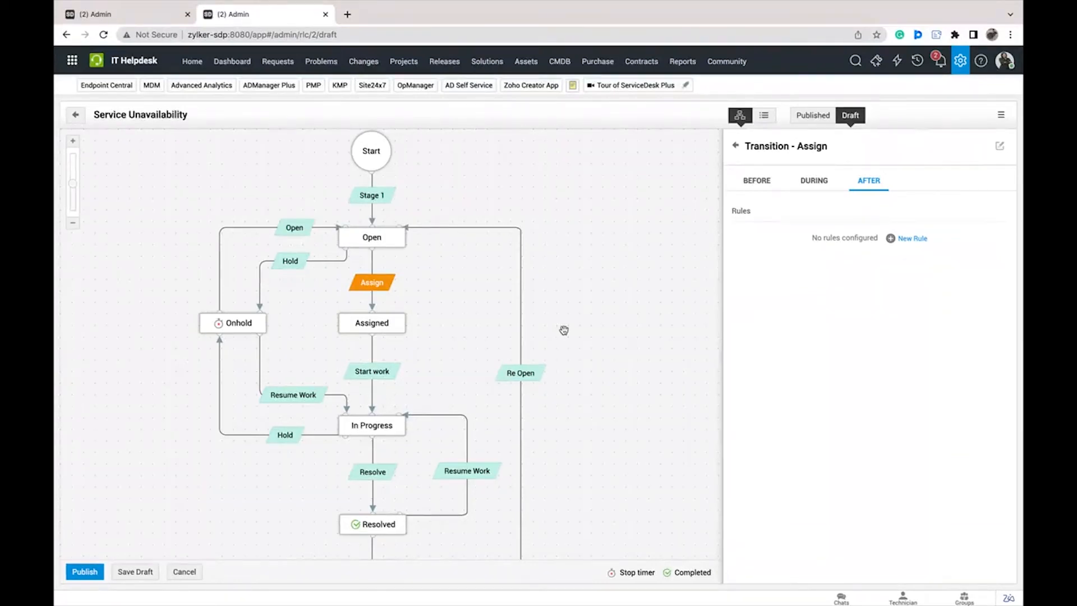
- Open request #2681 "Application crashes / hangs frequently" and carry out its Assign and Start work transitions
left_click(164, 9)
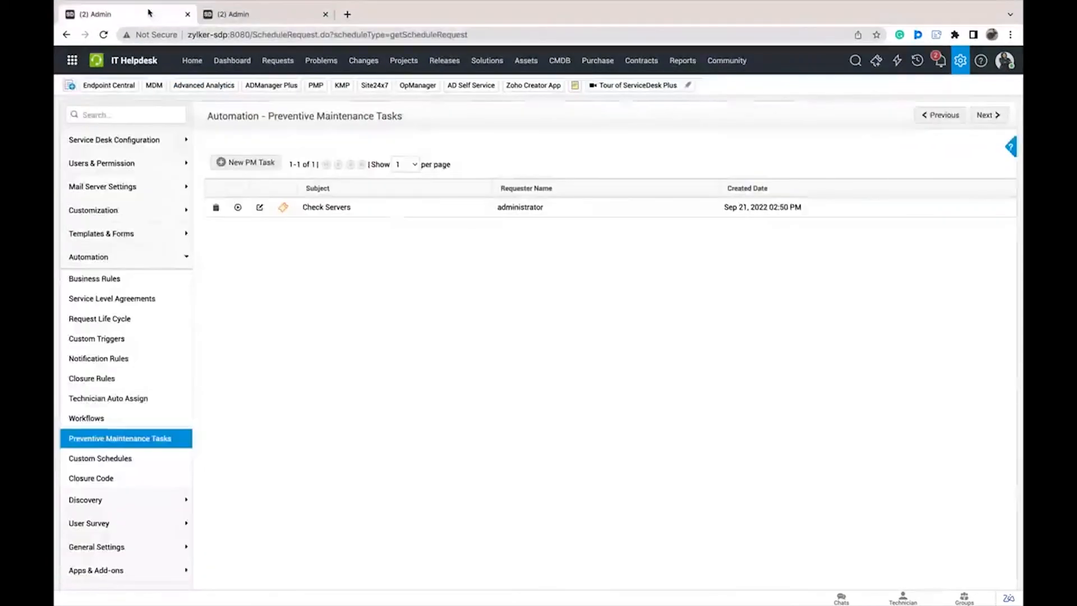
left_click(276, 62)
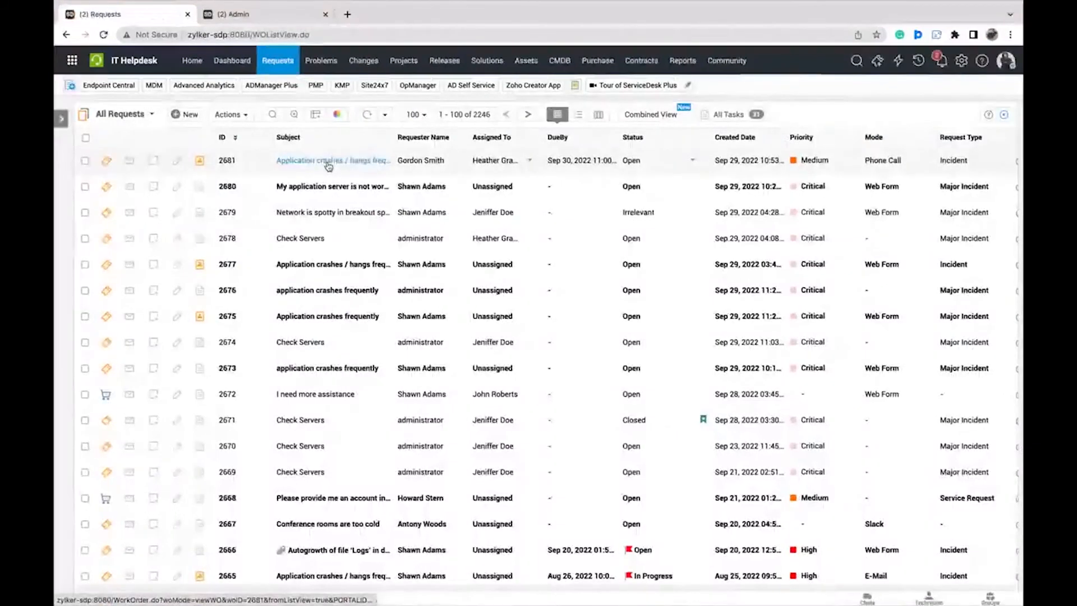
left_click(320, 164)
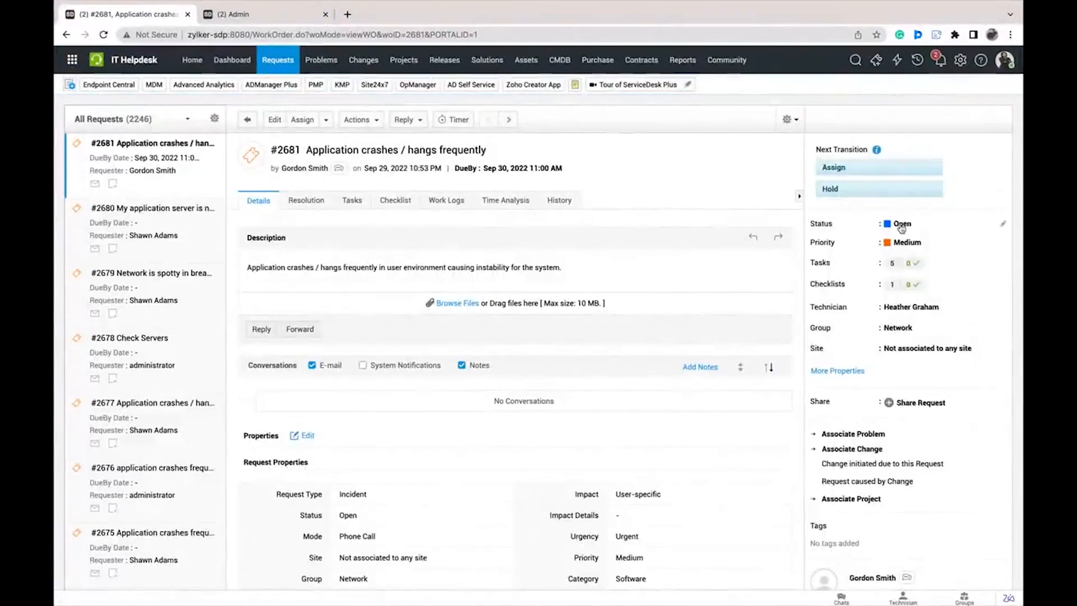
left_click(884, 169)
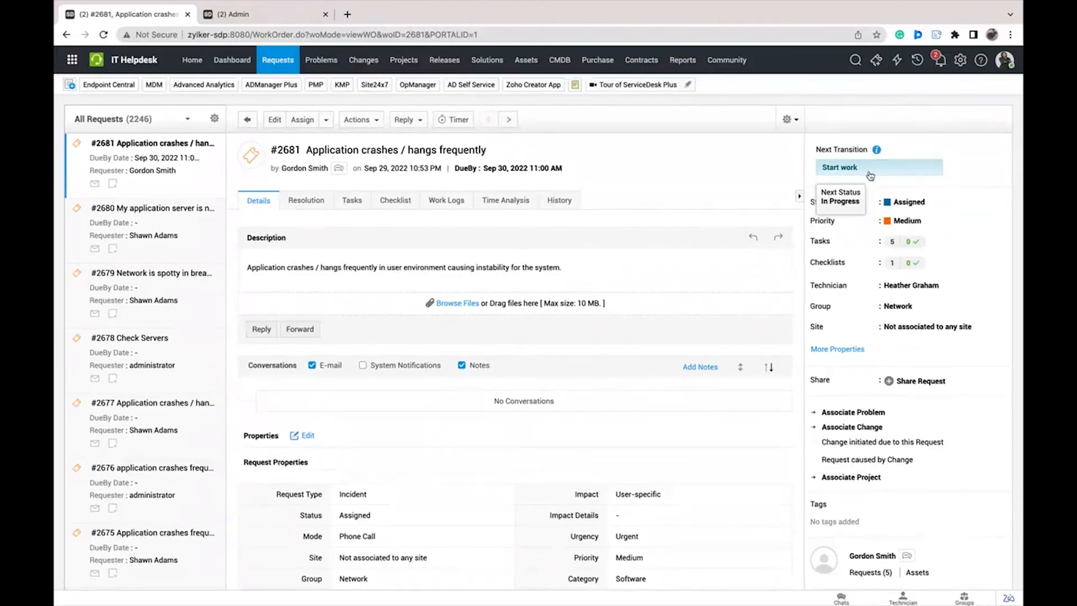
left_click(869, 173)
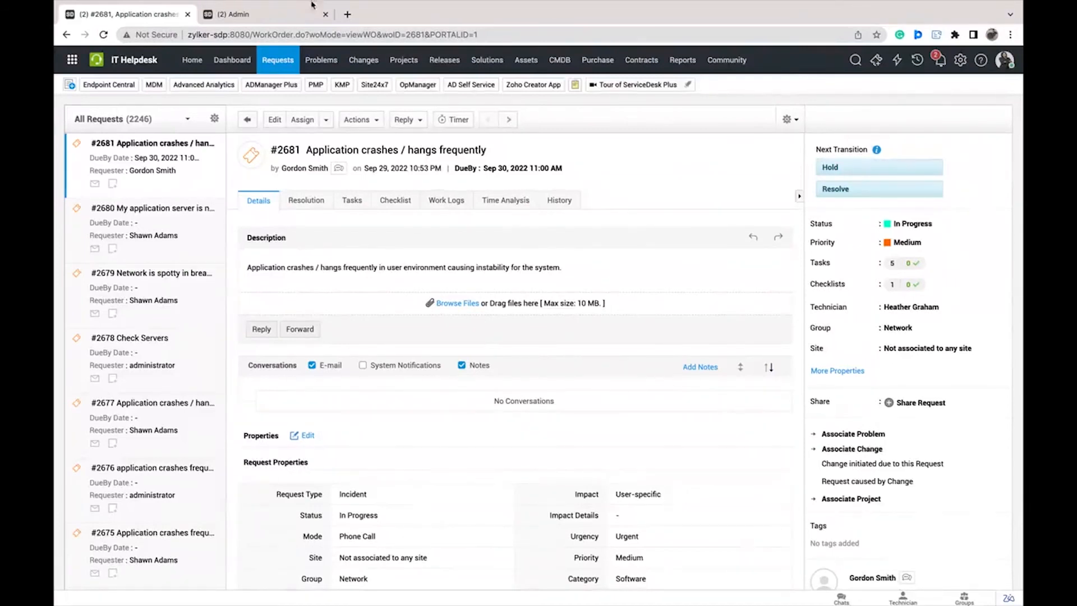
- Leave the life cycle draft, open the SDGeneral change workflow and delete its Planning stage
left_click(284, 16)
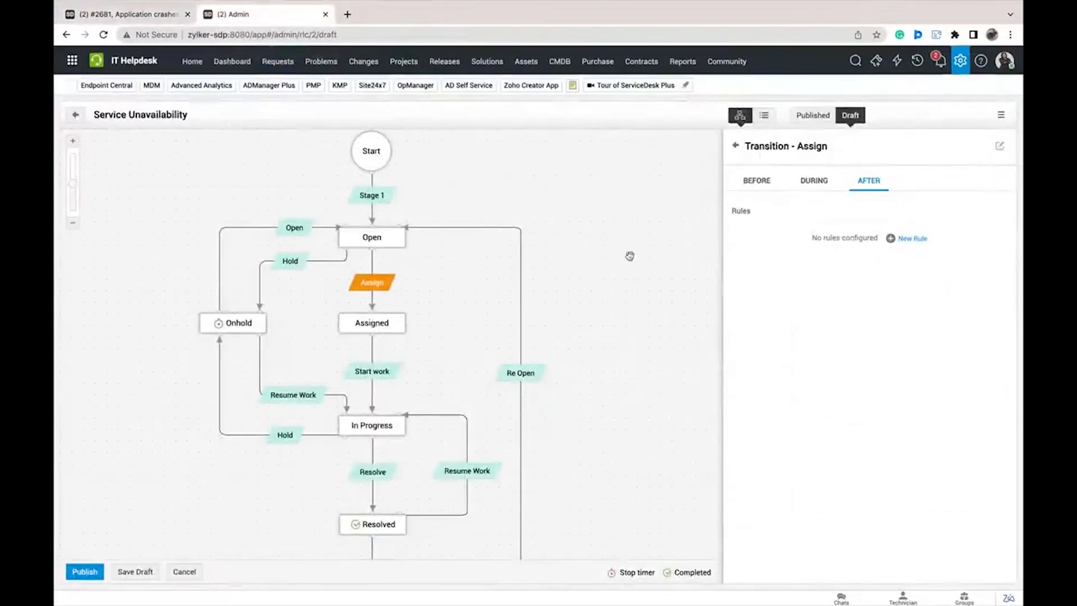
left_click(79, 115)
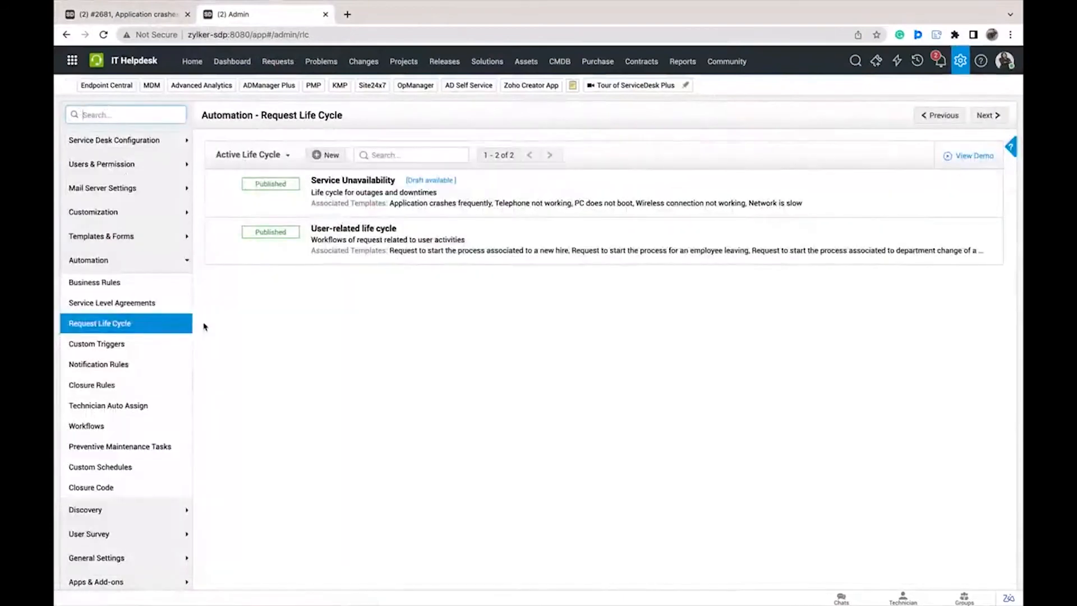
left_click(142, 426)
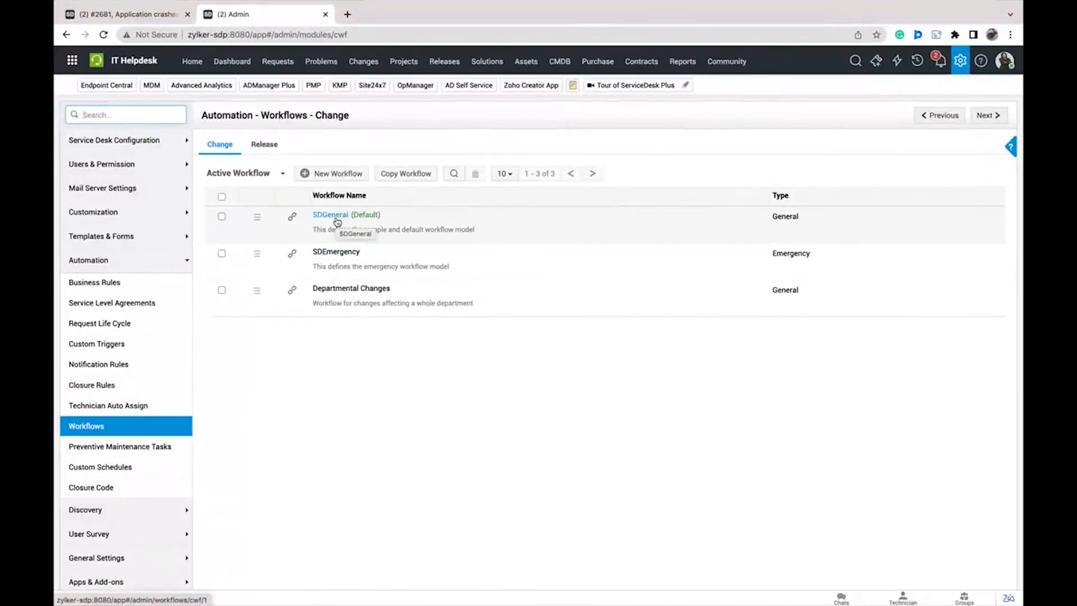
left_click(337, 221)
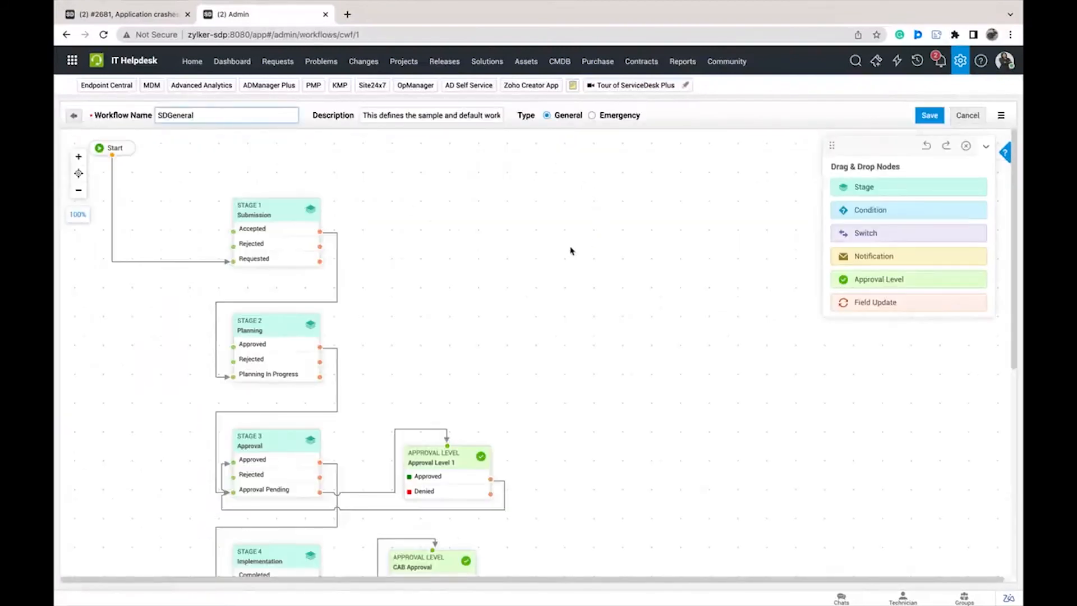
left_click(317, 318)
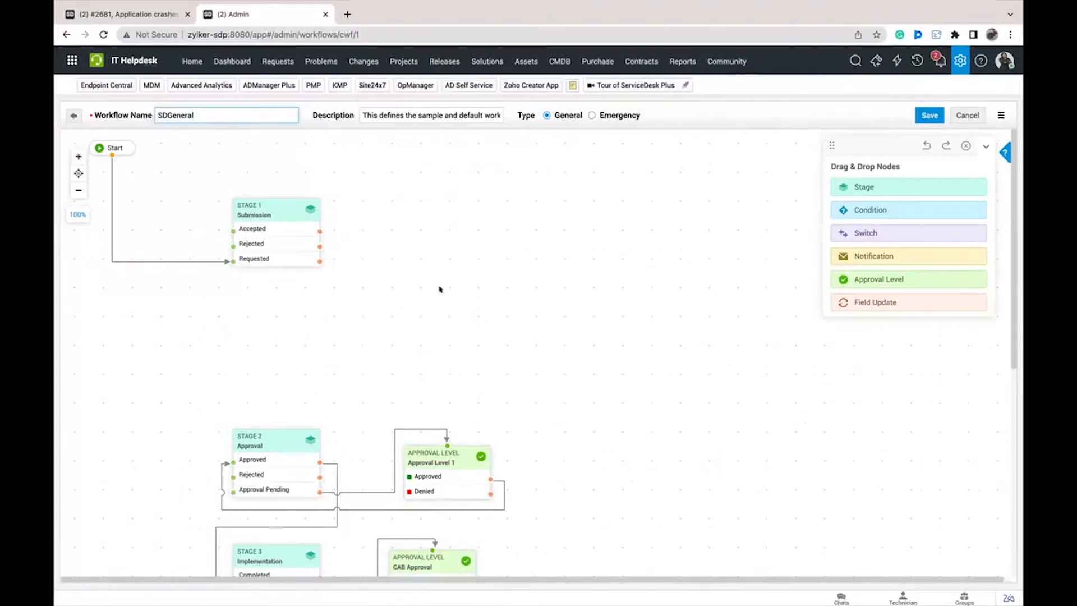
- Add a Planning stage between Submission and Approval with the statuses Approved, Planning In Progress and Requested For Information
left_click_drag(872, 190, 258, 330)
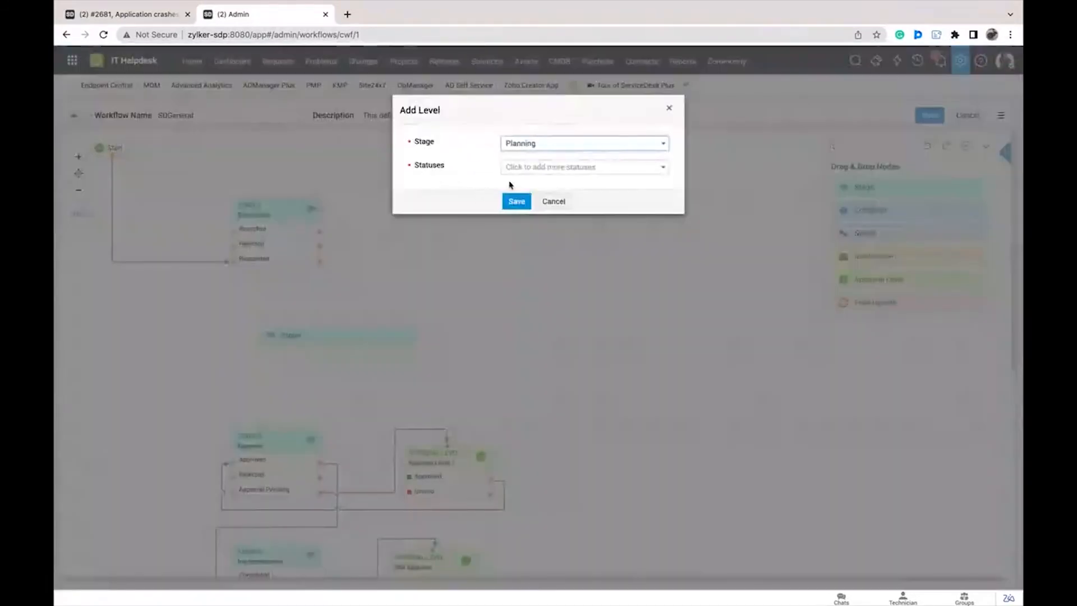
left_click(546, 167)
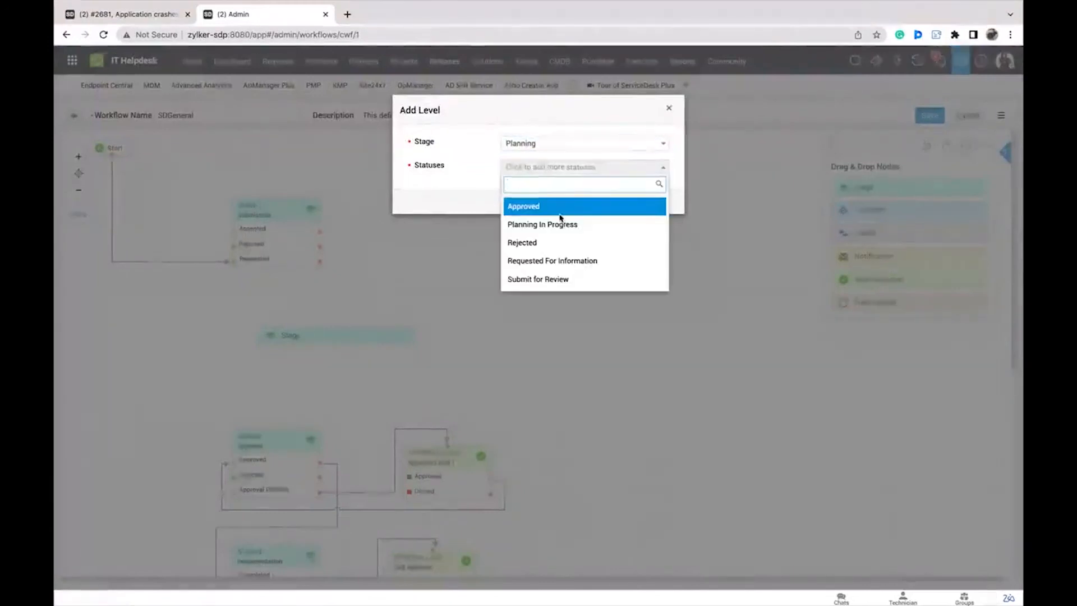
left_click(556, 210)
left_click(545, 191)
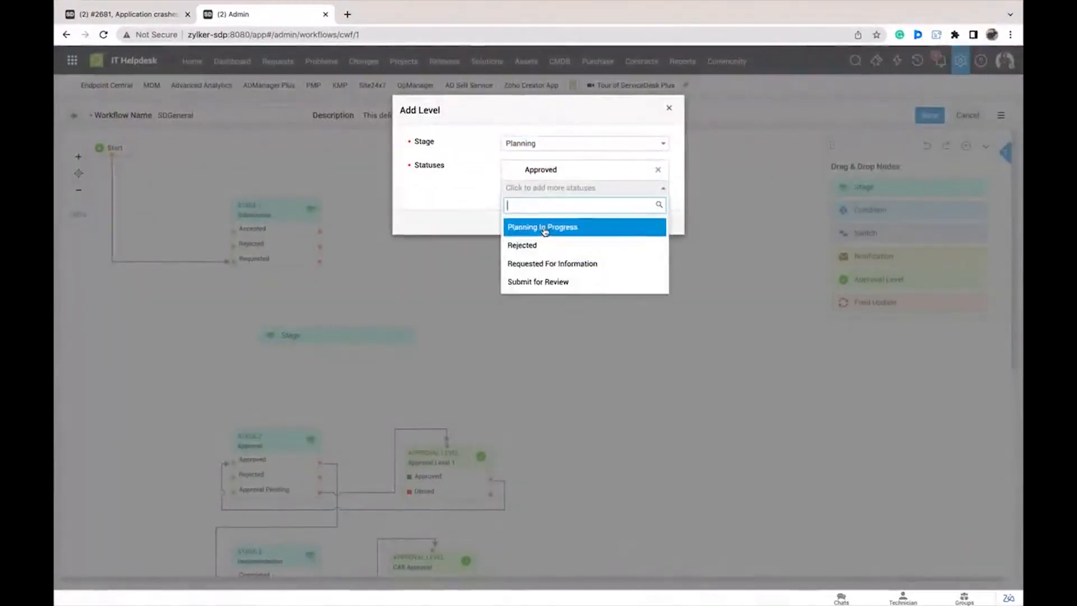
left_click(552, 226)
left_click(550, 212)
left_click(554, 267)
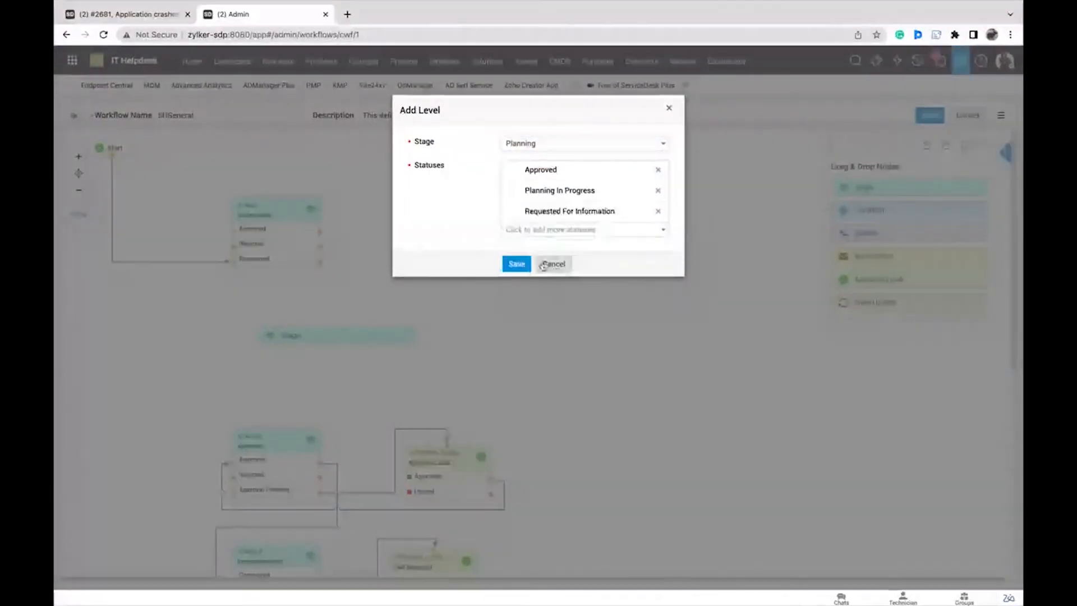
left_click(517, 264)
left_click_drag(243, 339, 266, 319)
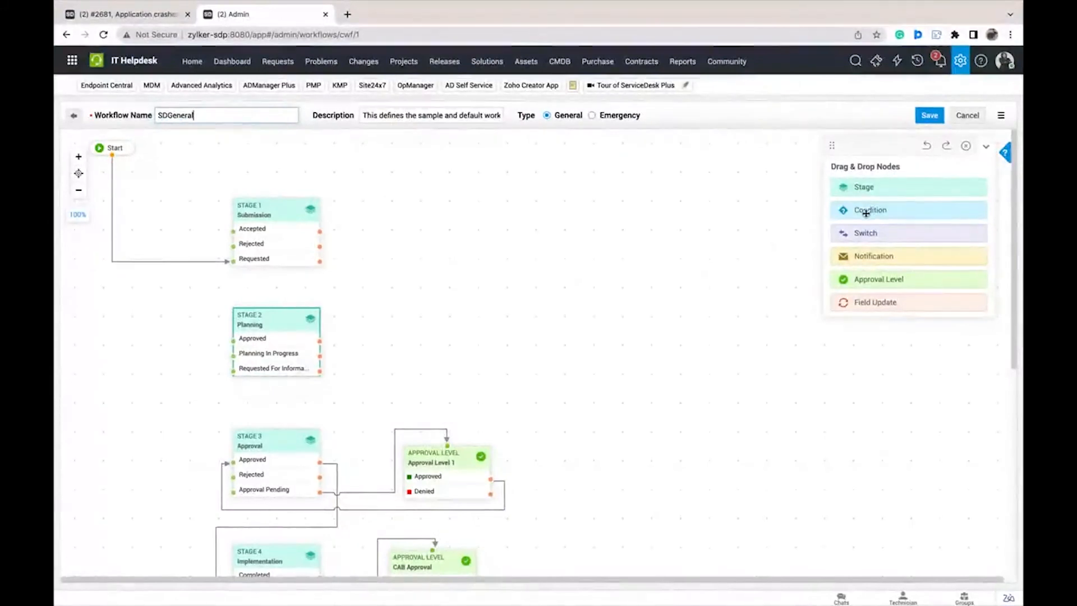
- Add a condition node named Condition beside the Submission stage with the criterion Change Type is Standard
left_click_drag(857, 210, 409, 246)
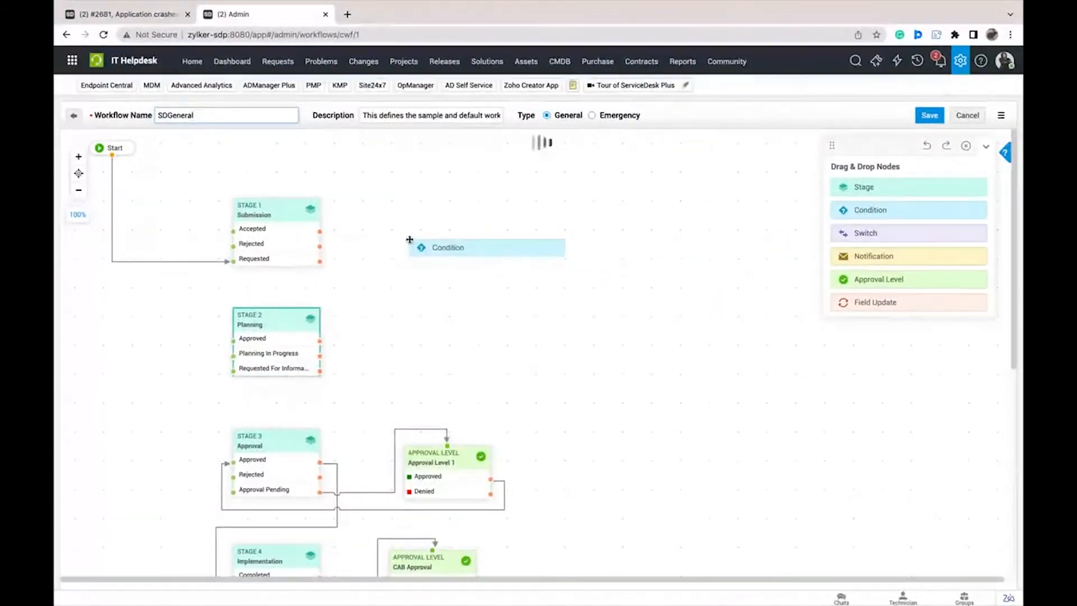
type("Condition")
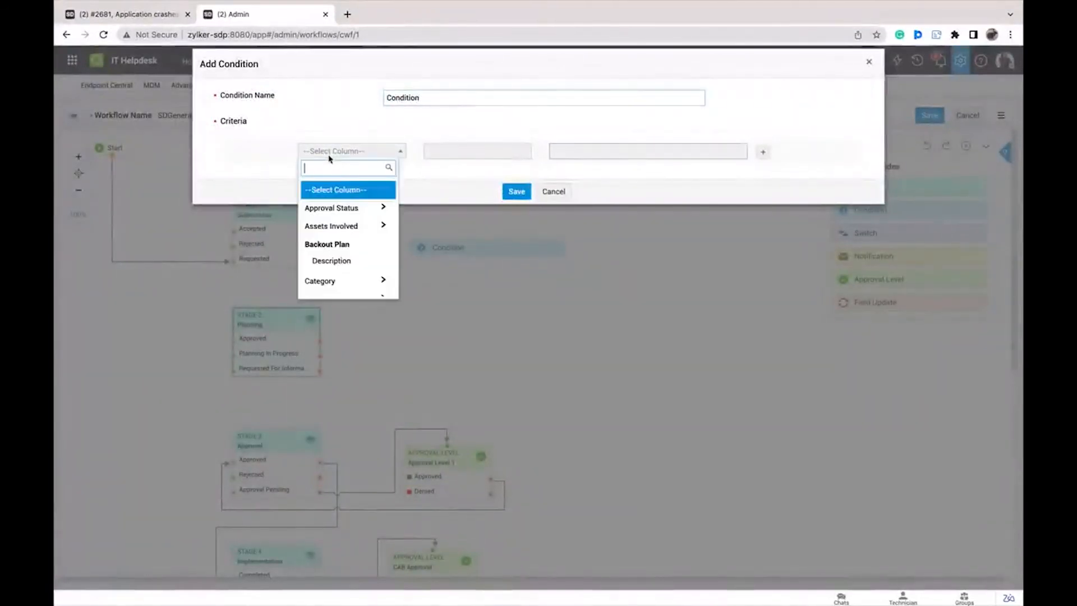
scroll(340, 259, "down", 2)
left_click(339, 258)
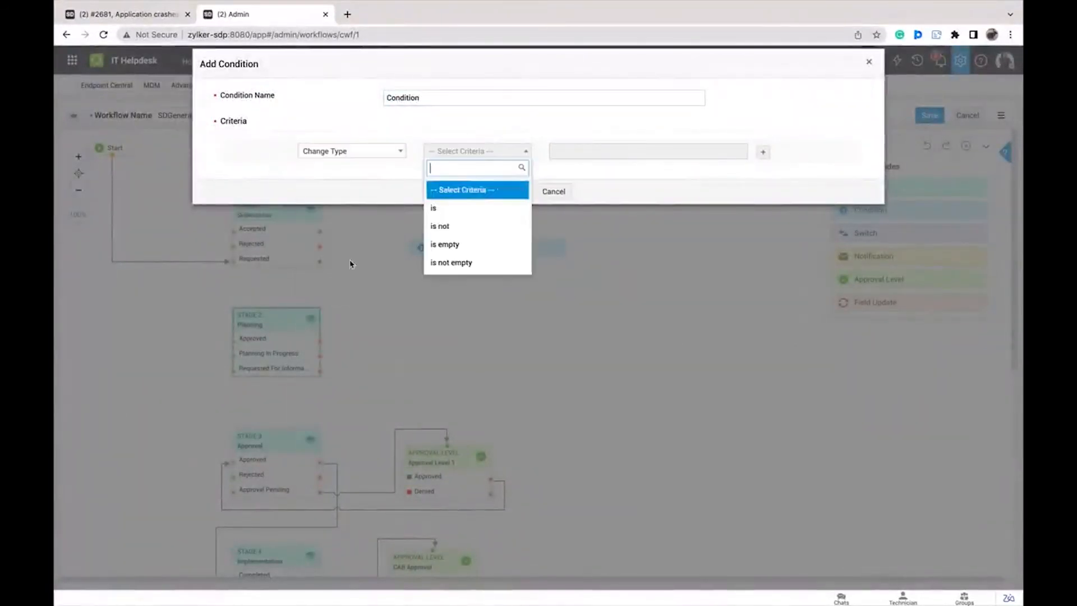
left_click(444, 206)
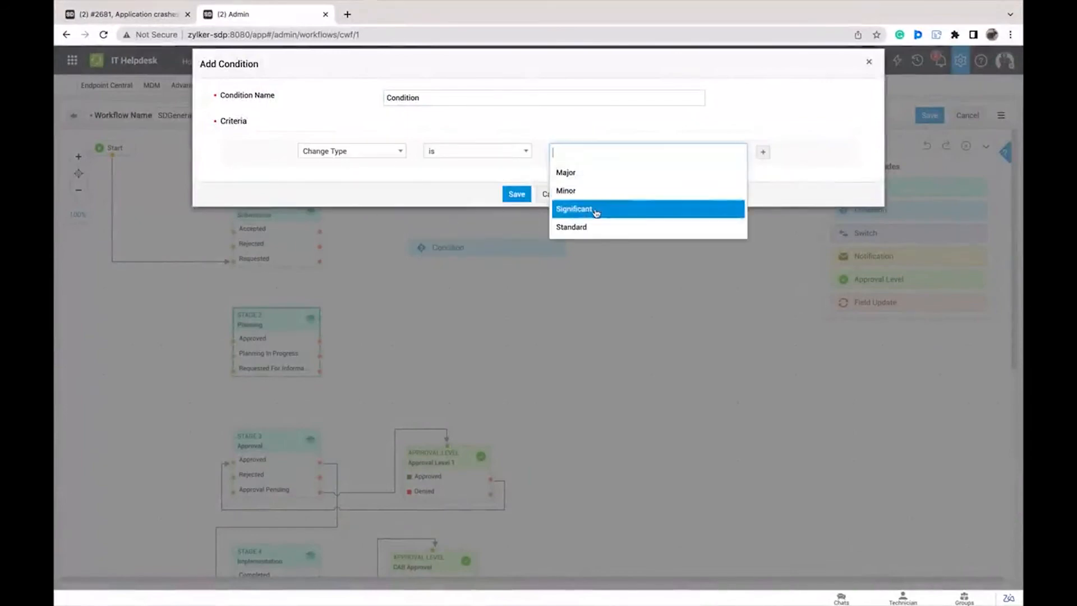
left_click(601, 228)
left_click(515, 195)
left_click(516, 194)
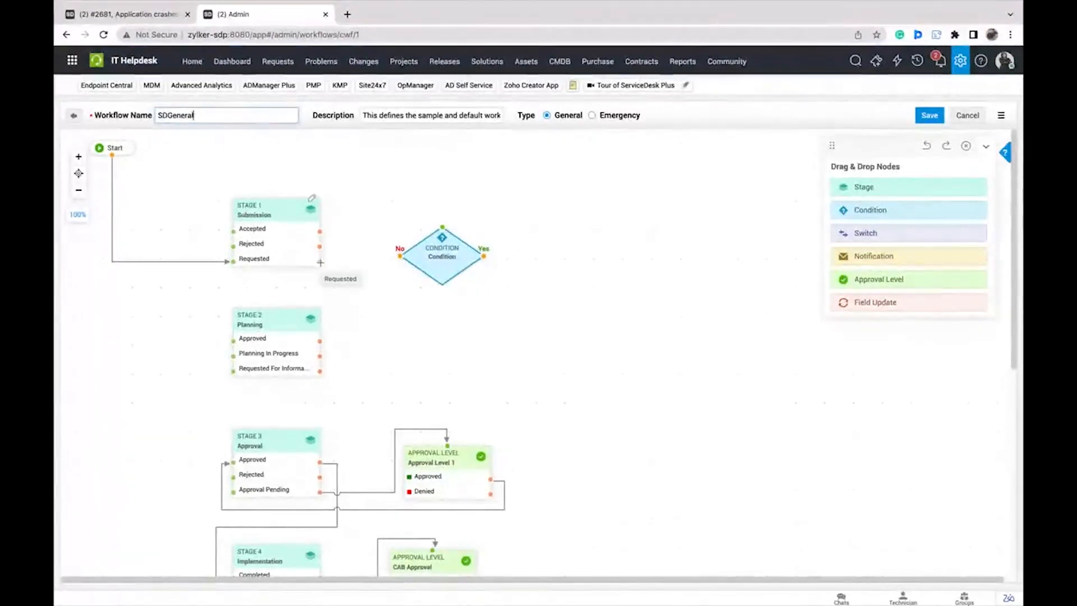
- Connect Submission's Accepted status to the condition node, routing Yes to Planning's Requested For Information and No to Submission's Rejected status
left_click_drag(320, 232, 443, 227)
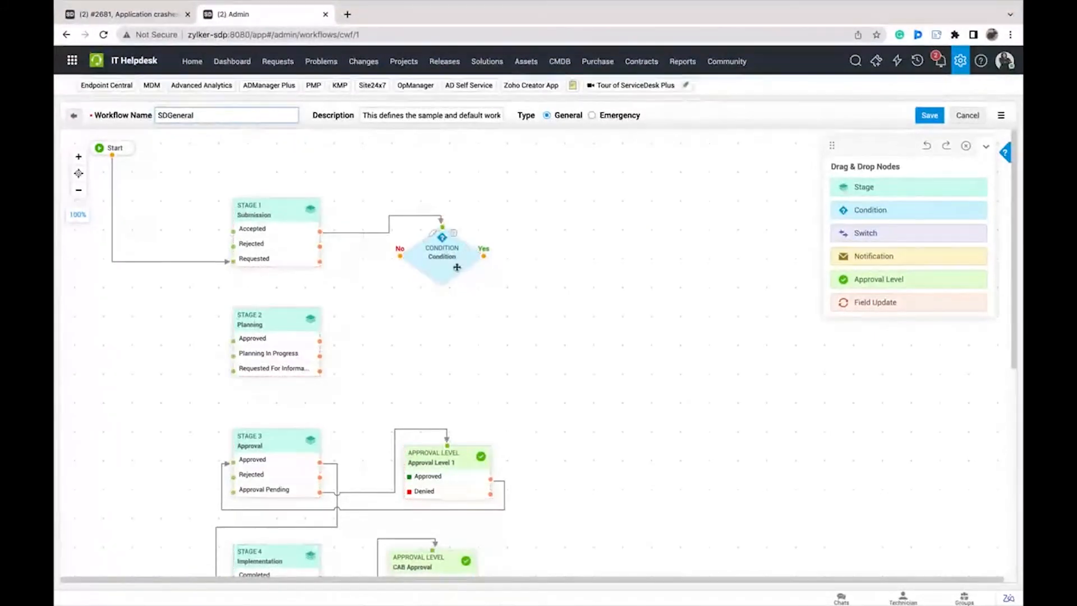
left_click(435, 233)
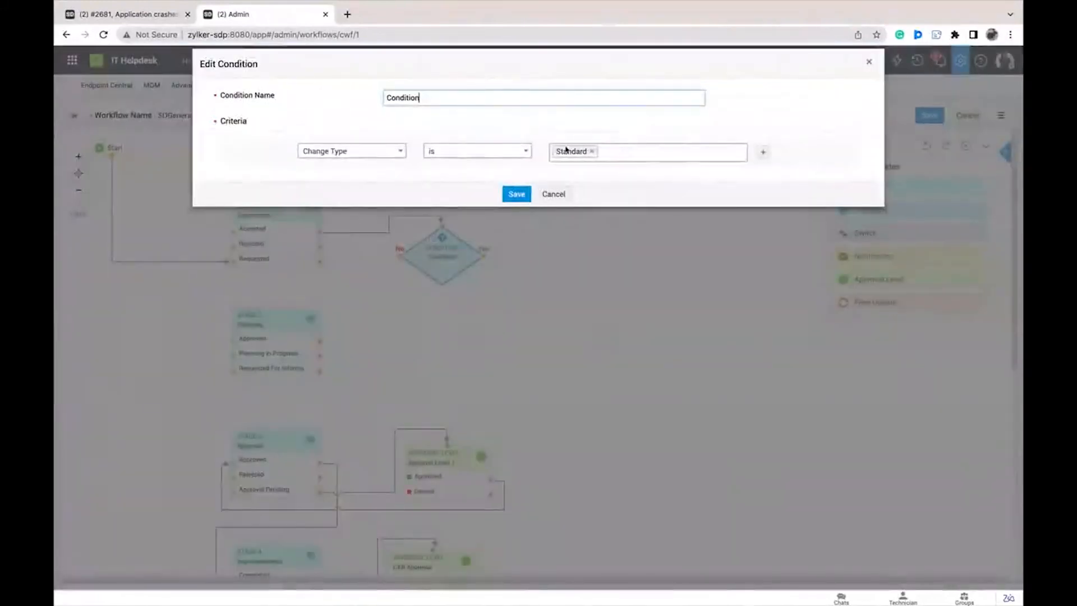
left_click(521, 195)
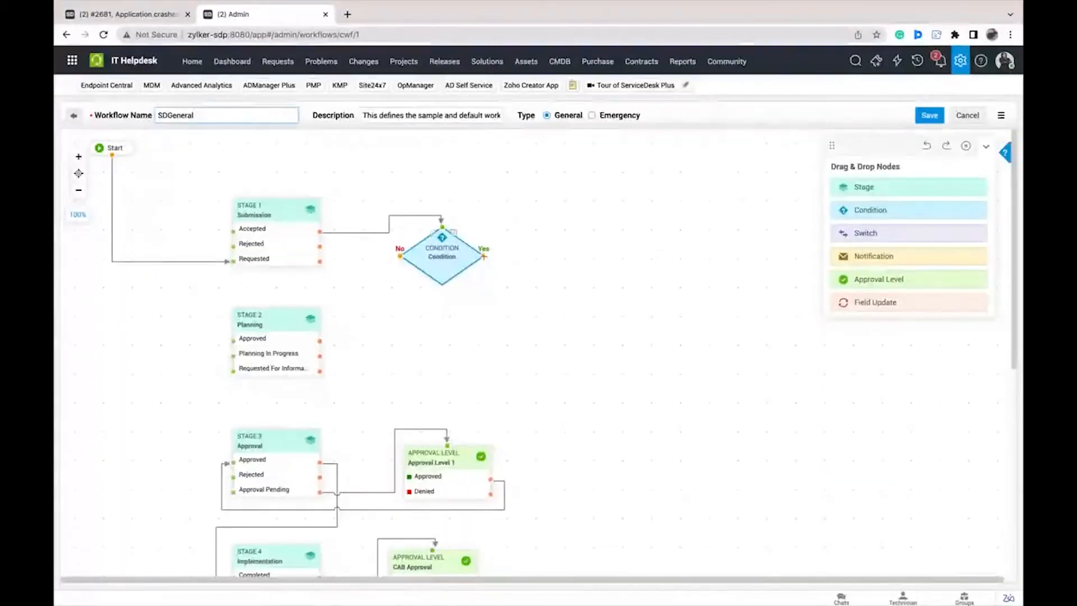
mouse_move(484, 257)
left_mouse_down()
mouse_move(508, 272)
mouse_move(281, 298)
mouse_move(226, 339)
mouse_move(233, 371)
left_mouse_up()
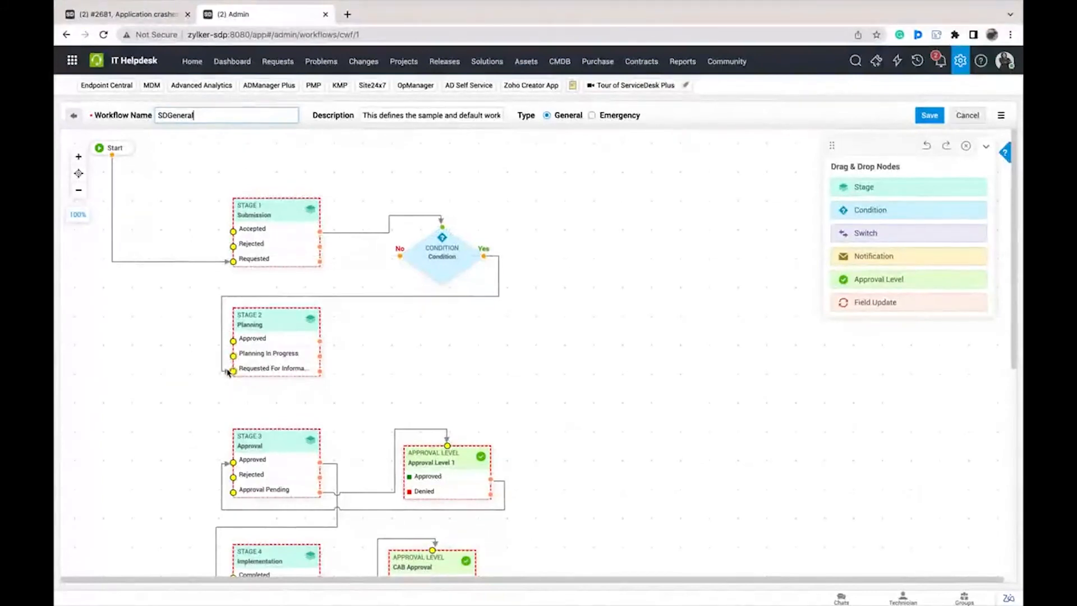
mouse_move(400, 256)
left_mouse_down()
mouse_move(336, 289)
mouse_move(238, 275)
mouse_move(229, 249)
left_mouse_up()
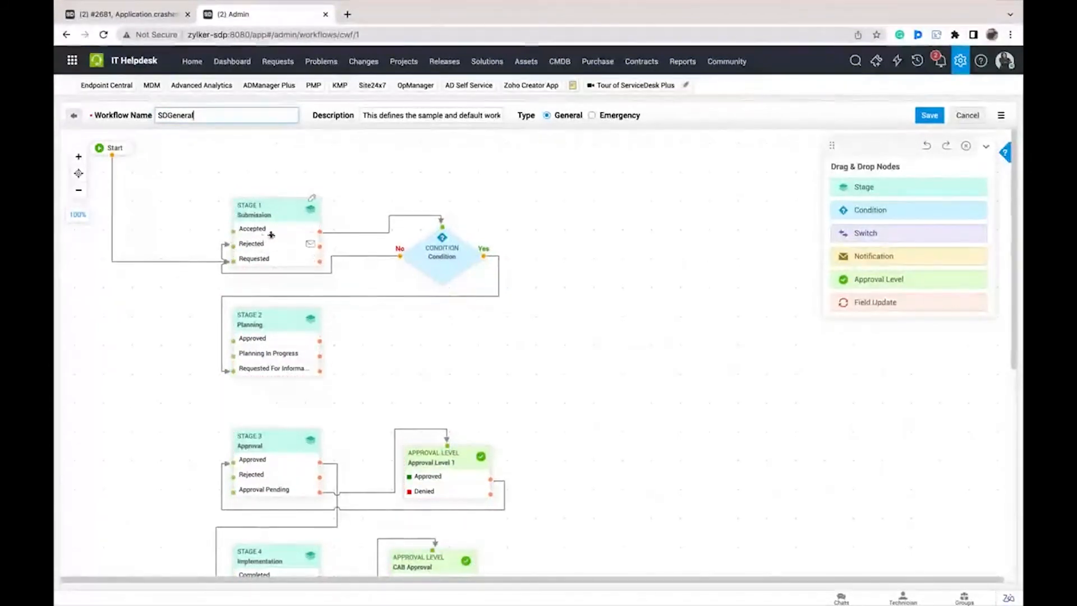
- Delete the condition node beside the Submission stage along with its connections
mouse_move(427, 261)
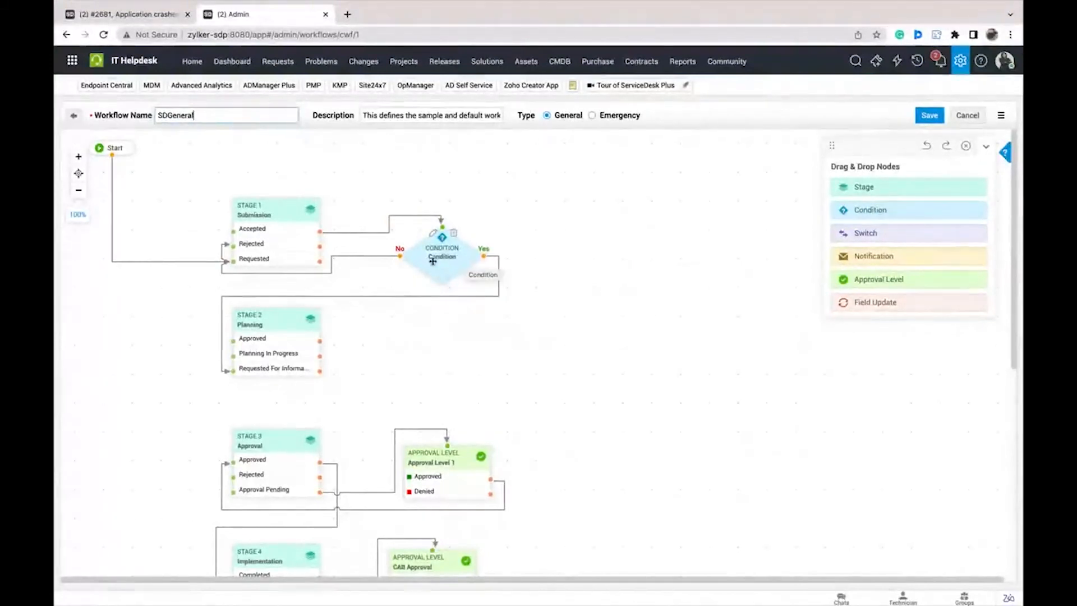
left_click(453, 237)
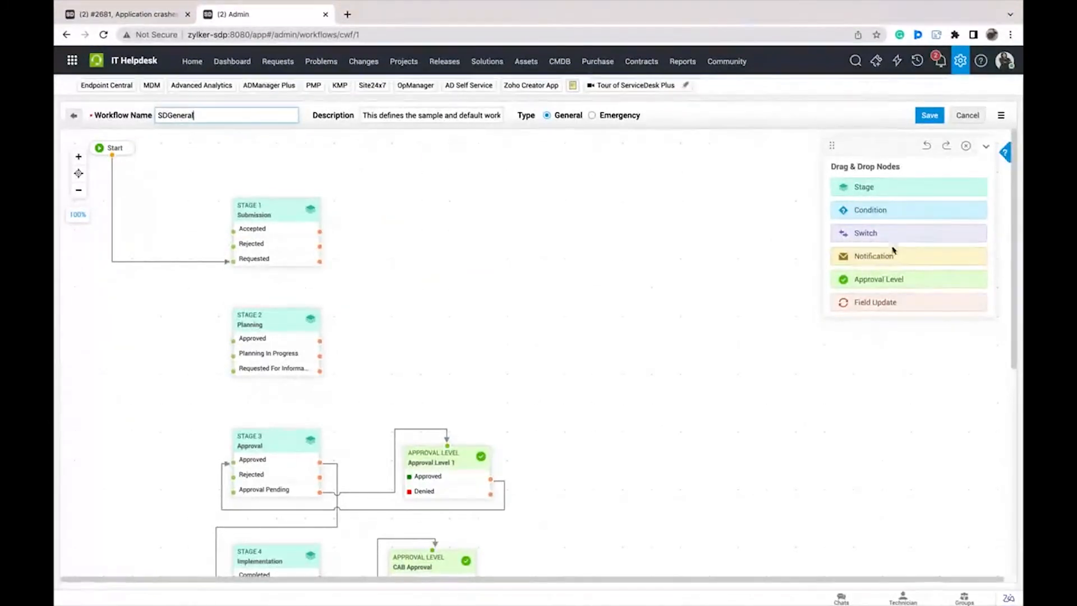
- Add a switch node on the Category field beside the Submission stage with the values General, Internet and Hardware
left_click_drag(940, 235, 440, 231)
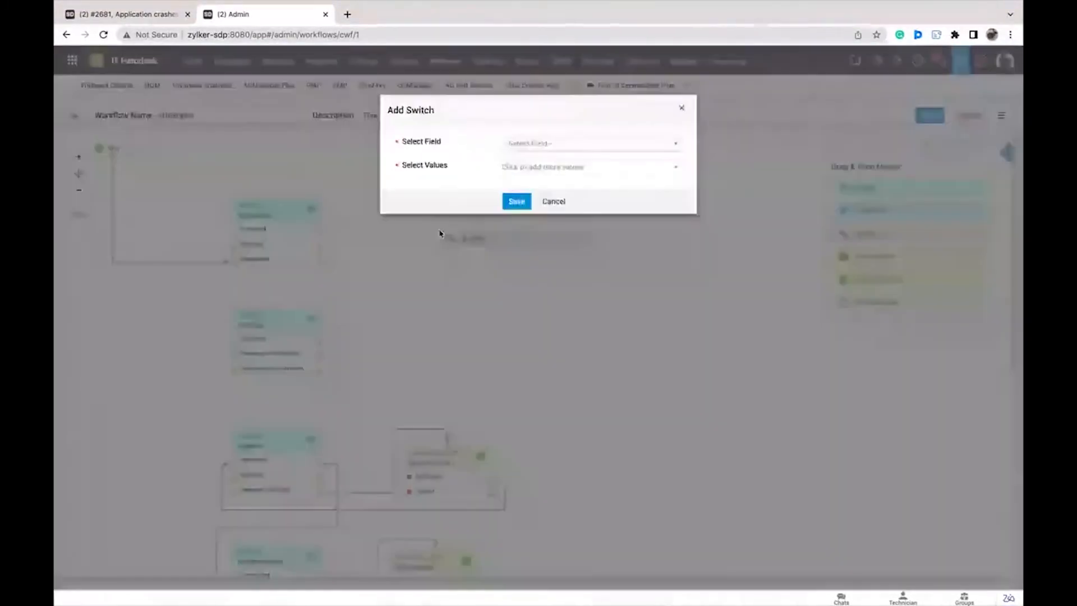
left_click(534, 144)
left_click(559, 202)
left_click(533, 168)
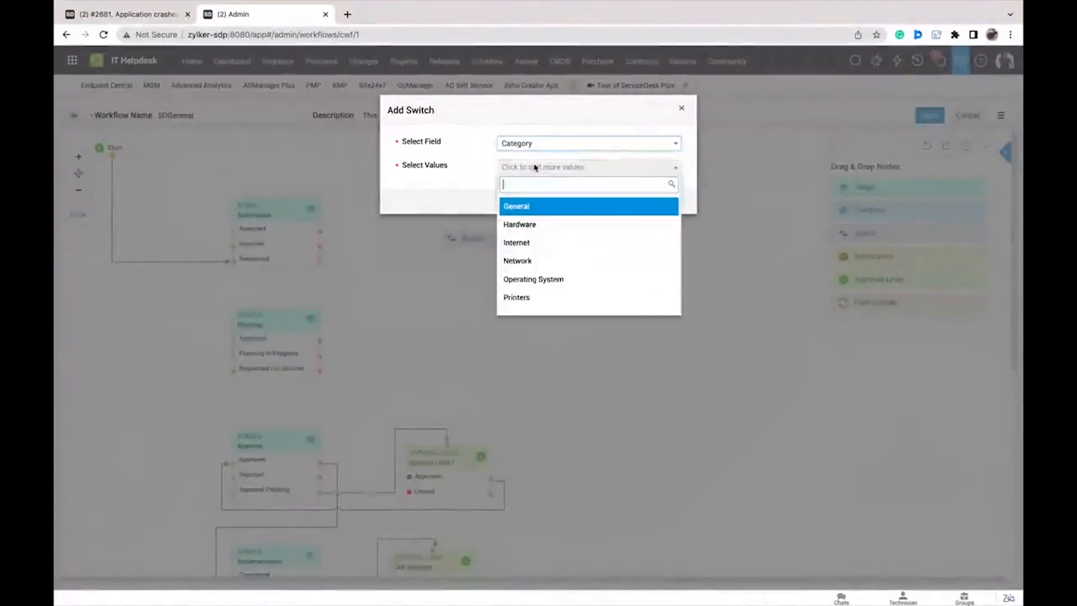
left_click(542, 207)
left_click(539, 191)
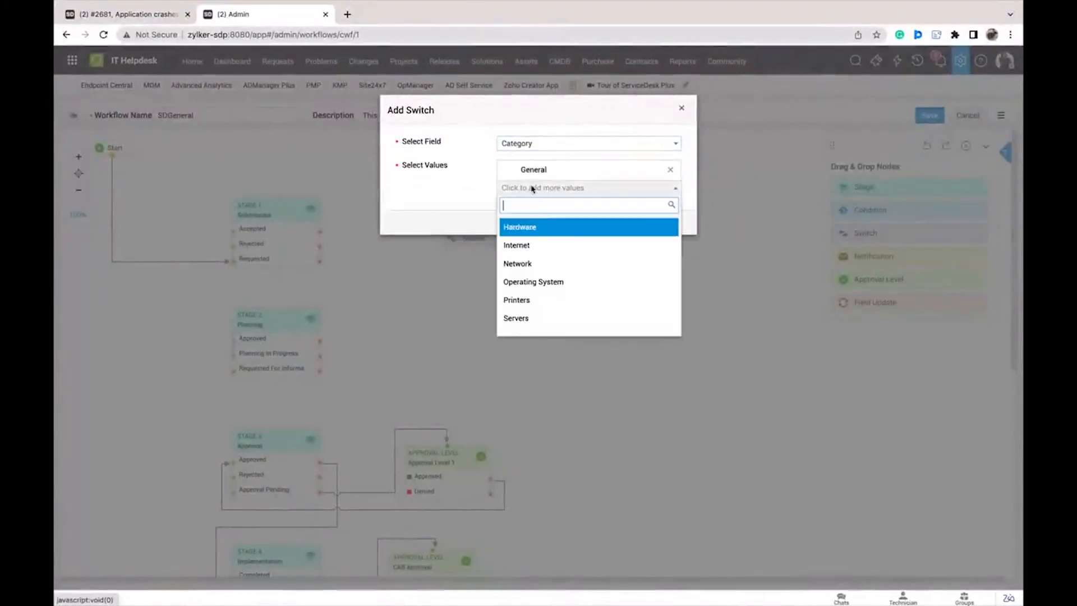
left_click(539, 246)
left_click(517, 209)
left_click(528, 250)
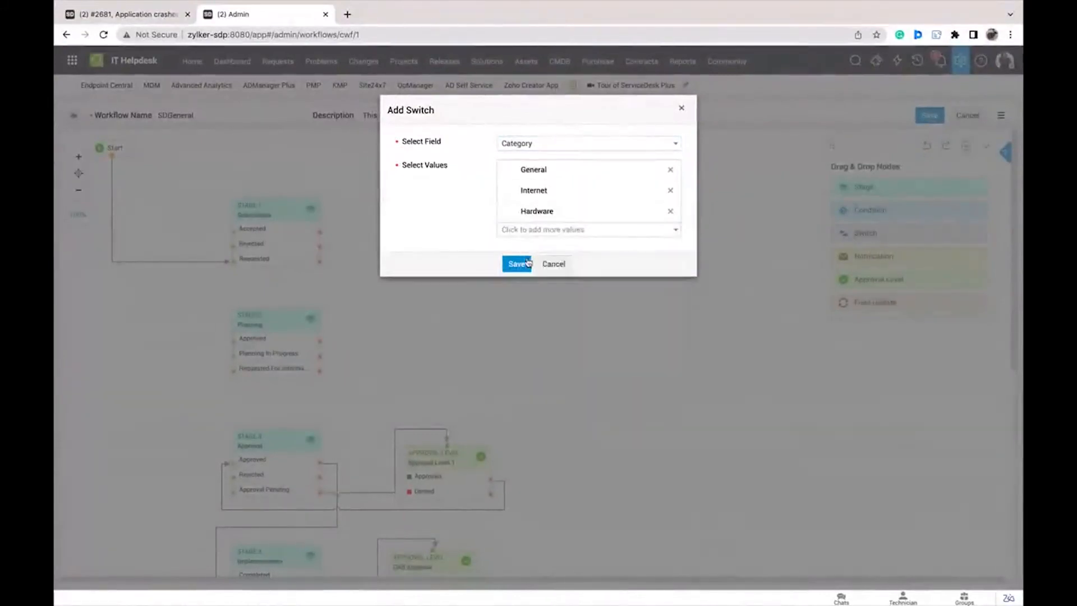
left_click(519, 263)
left_click_drag(411, 235, 521, 236)
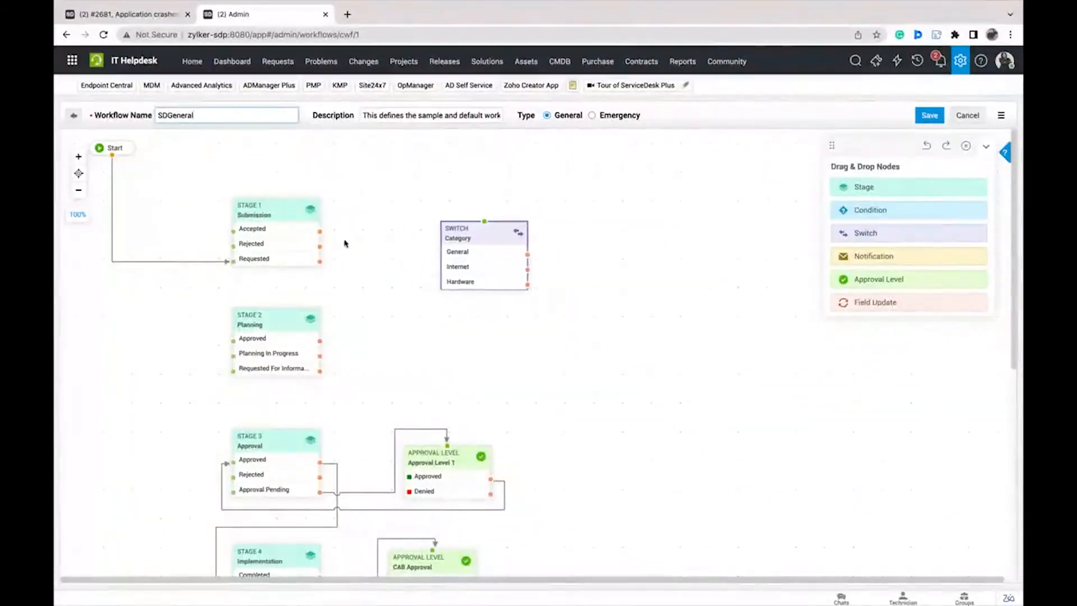
- Route Submission's Accepted status through the switch: General to Planning In Progress, Internet to Requested For Information, Hardware to Approval Pending; delete the switch
left_click_drag(319, 231, 485, 222)
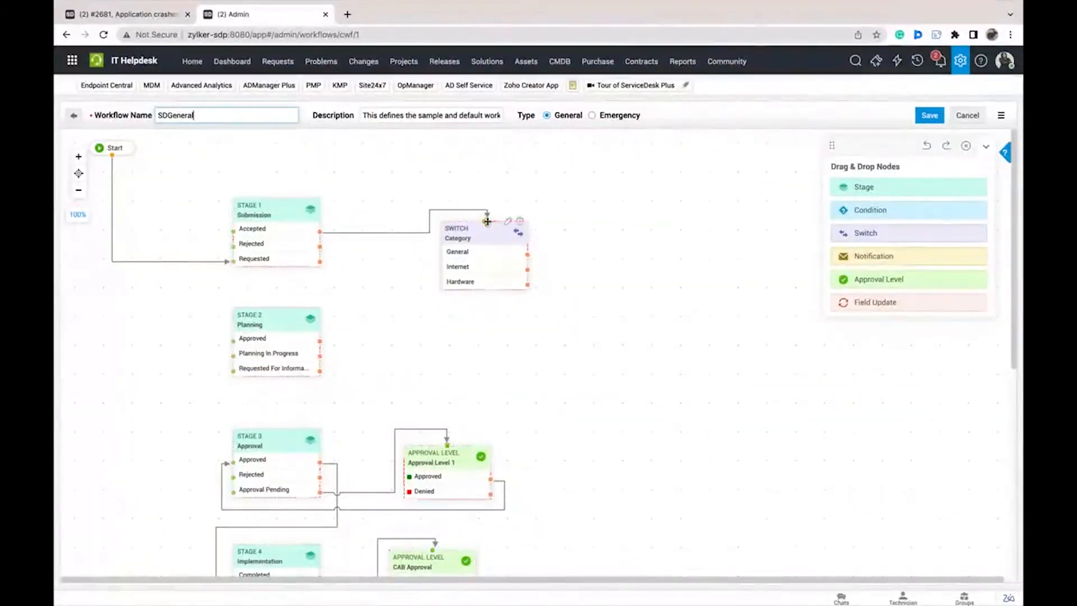
left_click_drag(527, 254, 228, 353)
left_click_drag(529, 269, 222, 372)
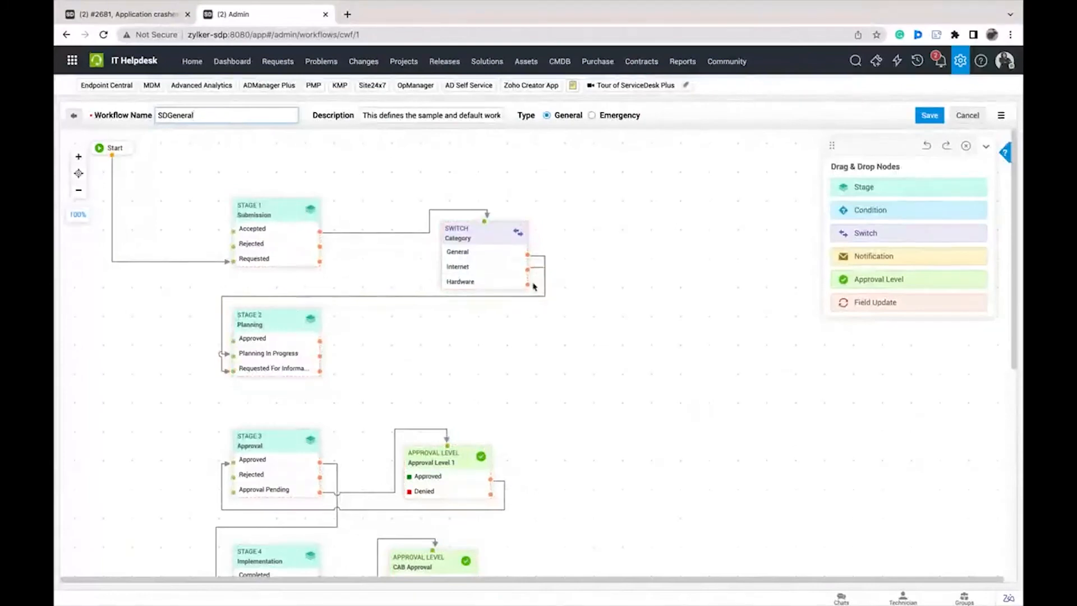
left_click_drag(527, 285, 210, 492)
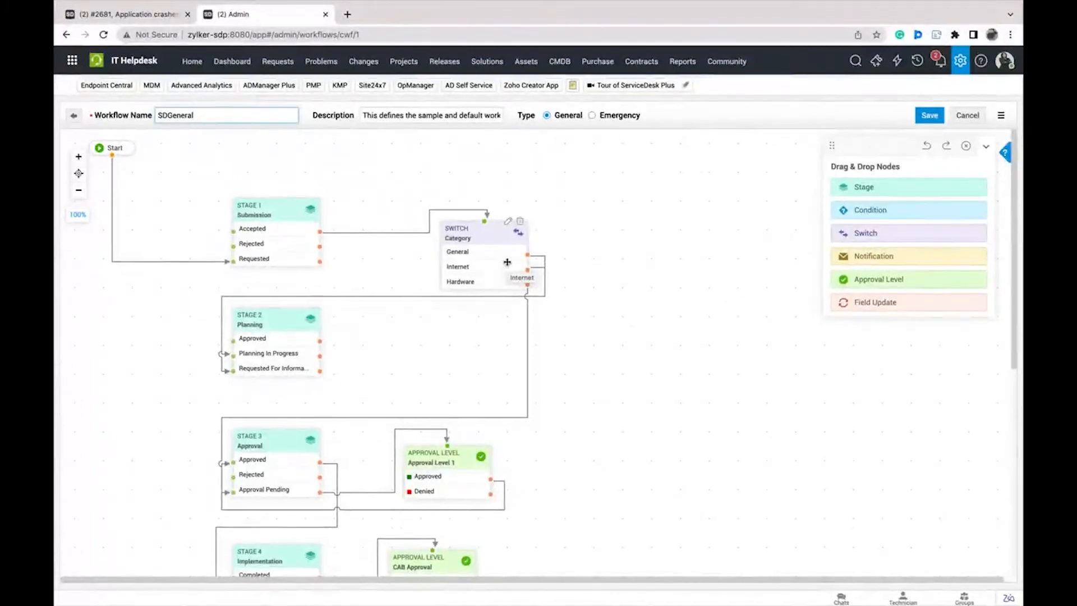
left_click(521, 226)
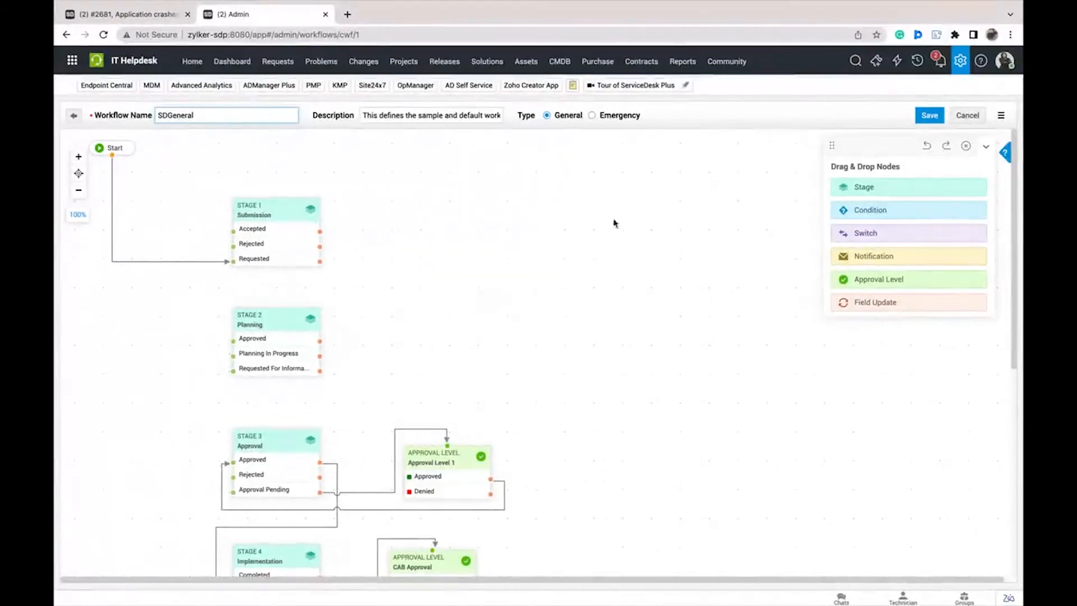
- Add the notification "Notify change requester and CAB on progress" beside the Submission stage and connect the Accepted status to it
left_click_drag(875, 257, 413, 274)
left_click(437, 102)
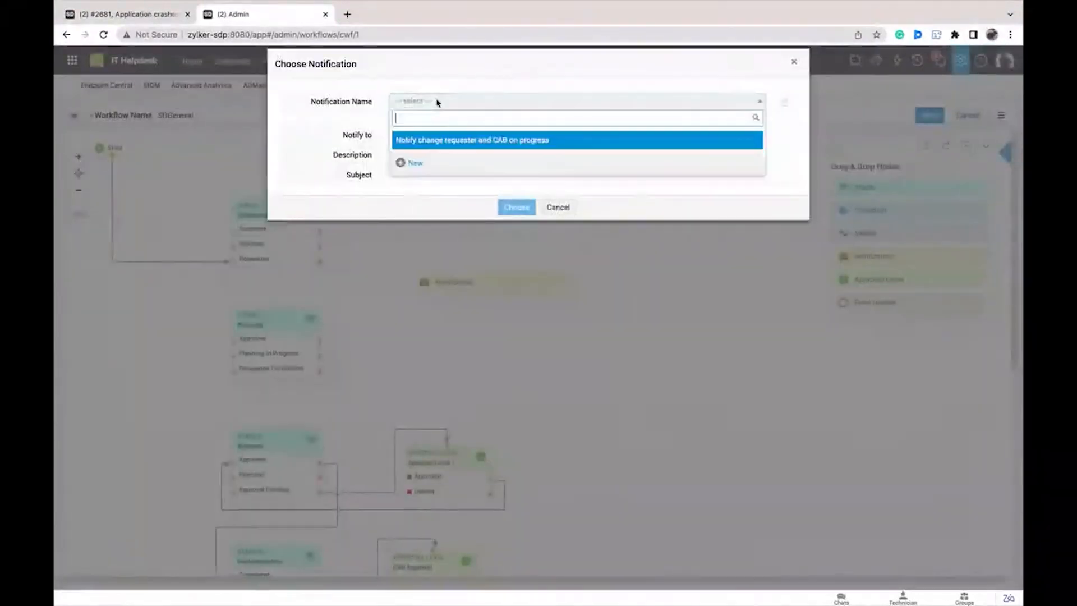
left_click(458, 140)
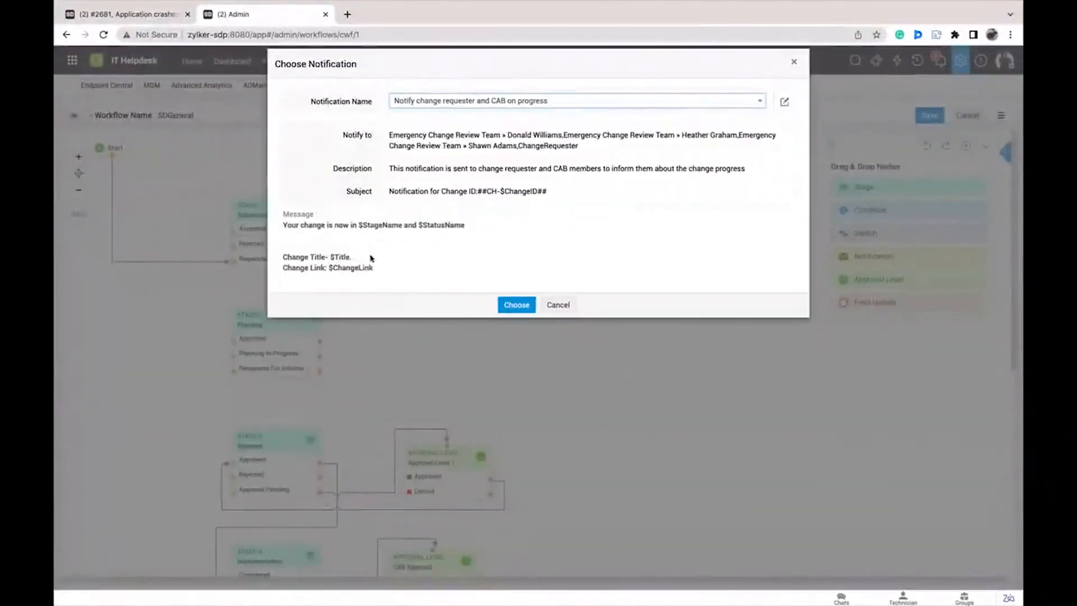
left_click(517, 304)
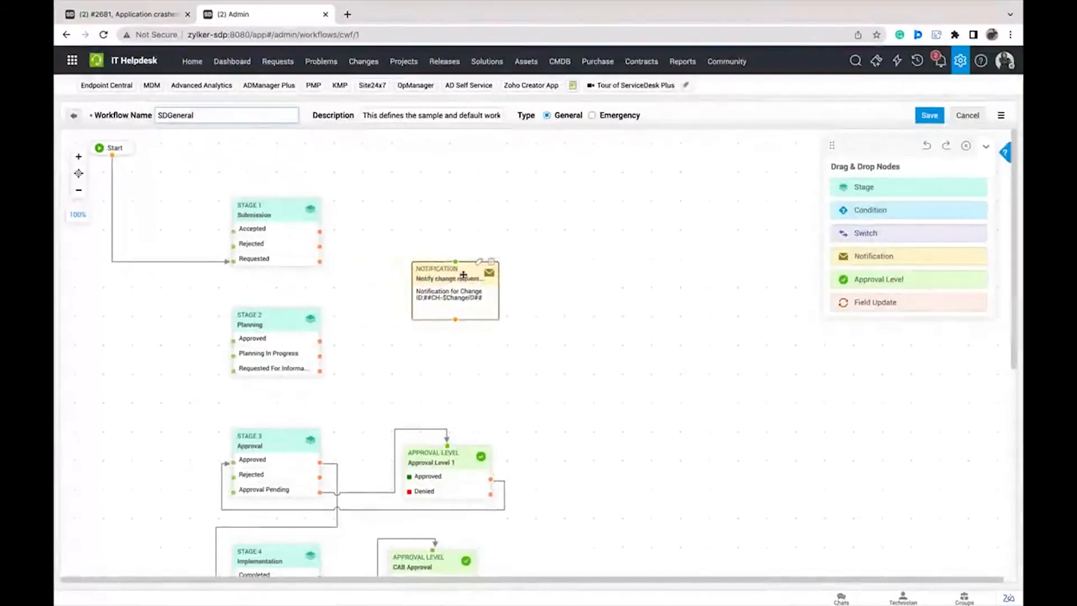
left_click_drag(320, 232, 469, 236)
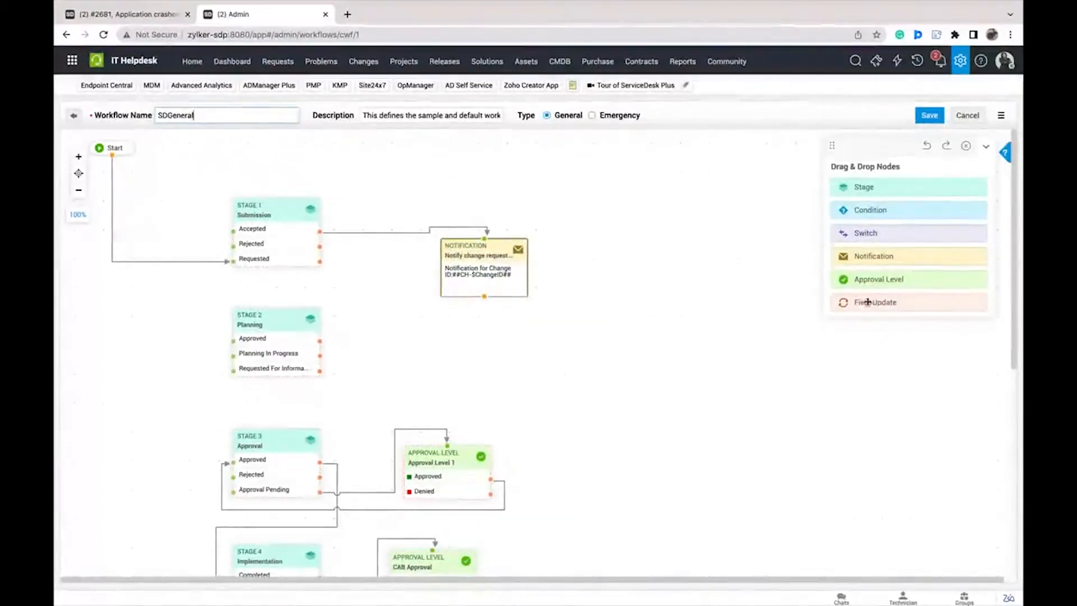
- Shift the Approval Level 1 node slightly away from its stage and add the Update Impact field update below the notification
mouse_move(427, 465)
left_click_drag(427, 465, 459, 464)
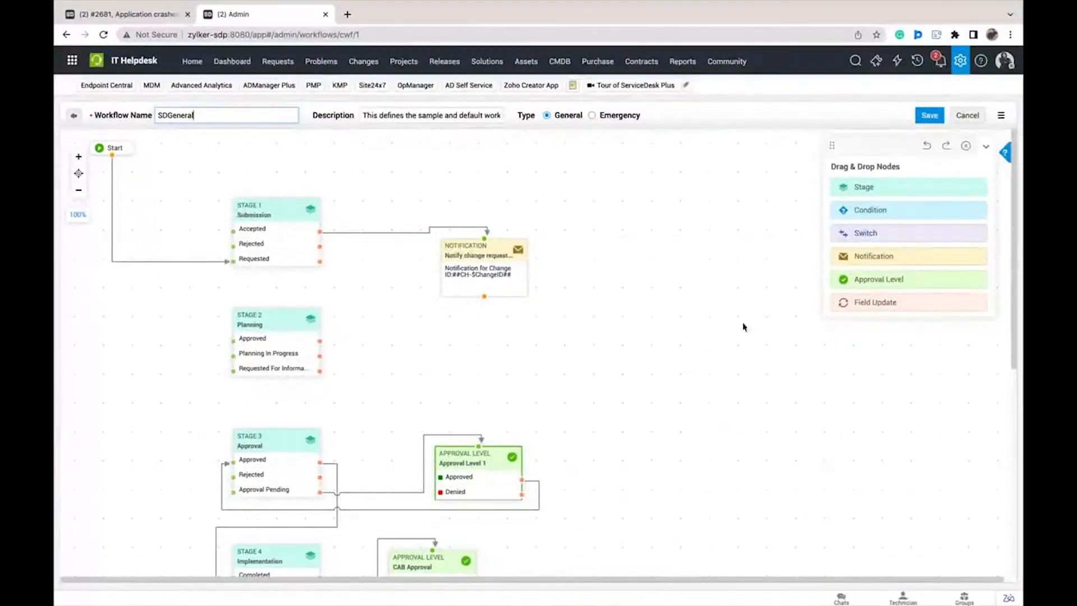
left_click_drag(892, 303, 456, 356)
left_click(446, 100)
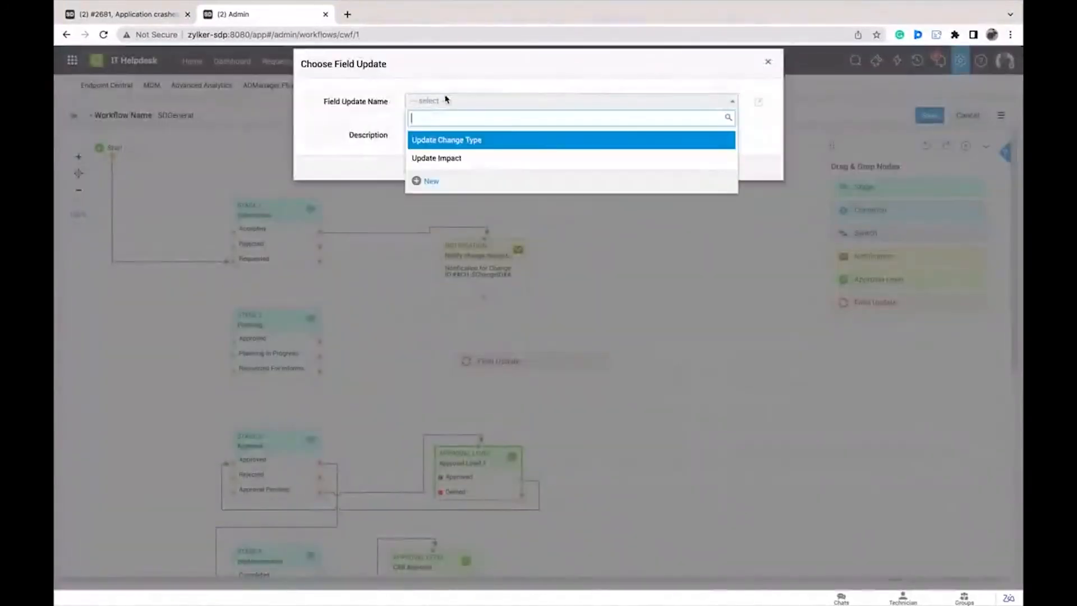
left_click(468, 158)
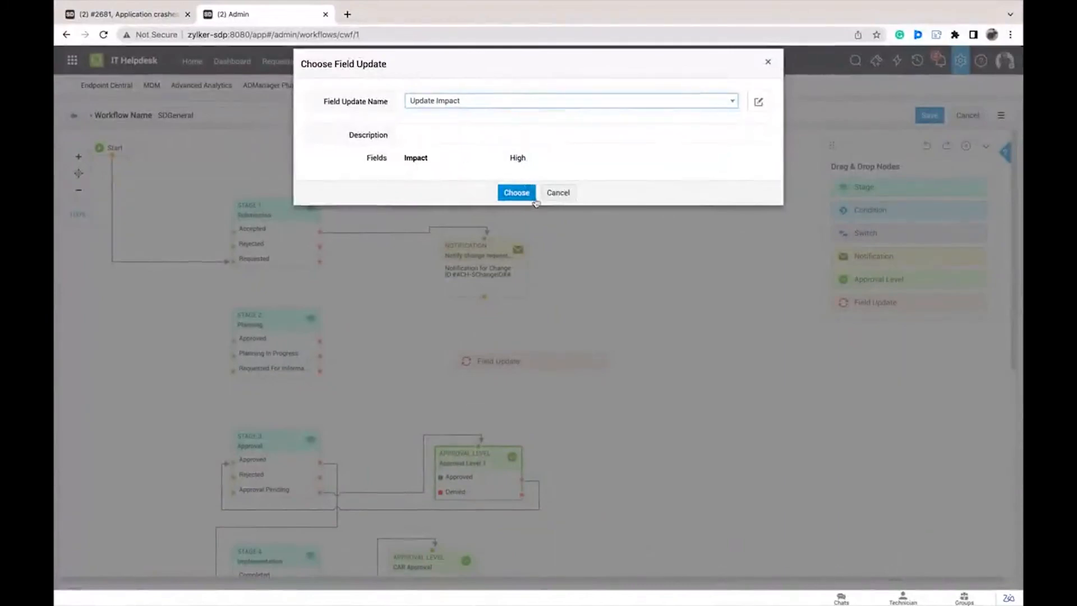
left_click(516, 193)
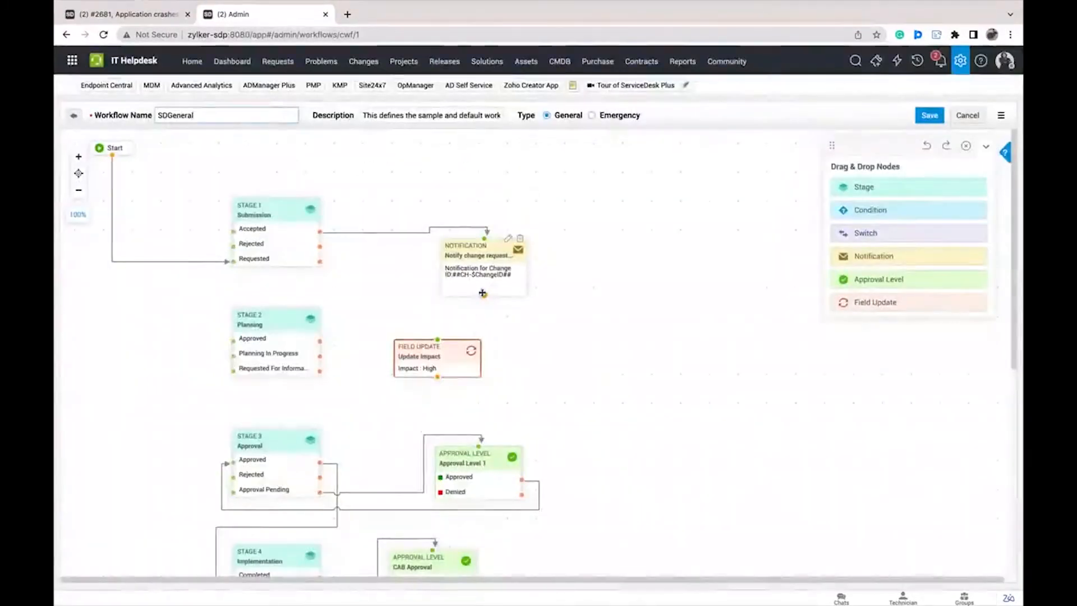
- Connect the notification through Update Impact to Planning's Approved status, link that status to Approval Pending in Approval, and save the workflow
left_click_drag(484, 296, 229, 347)
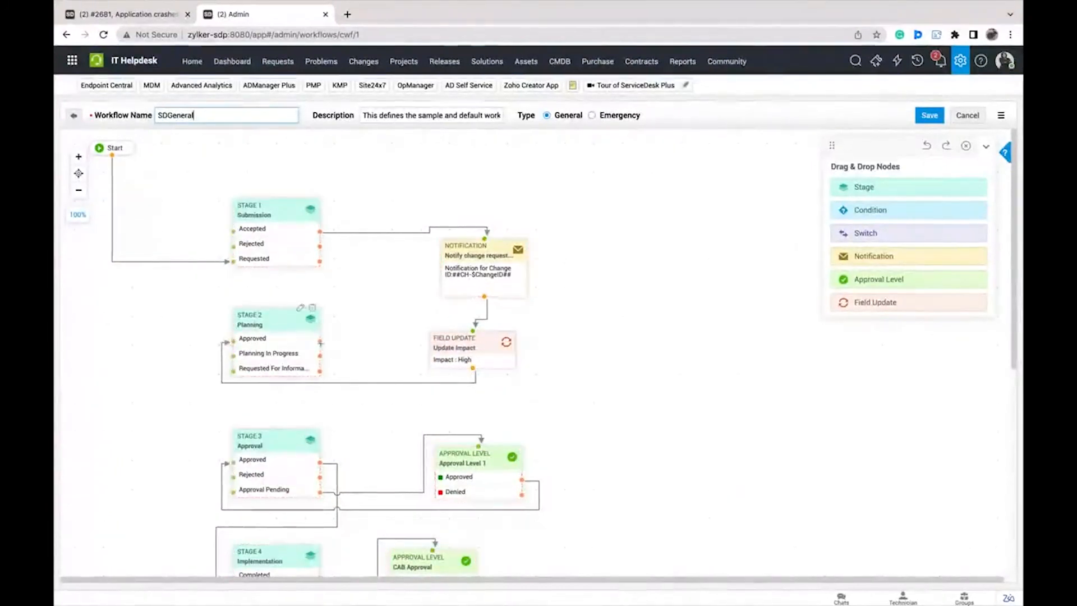
left_click_drag(320, 342, 233, 492)
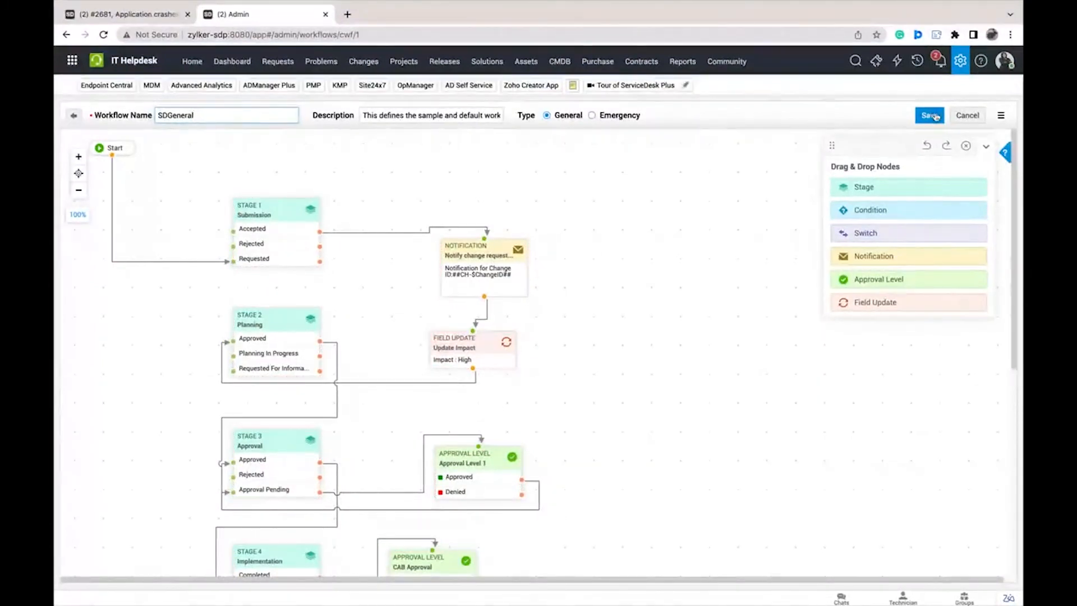
left_click(935, 117)
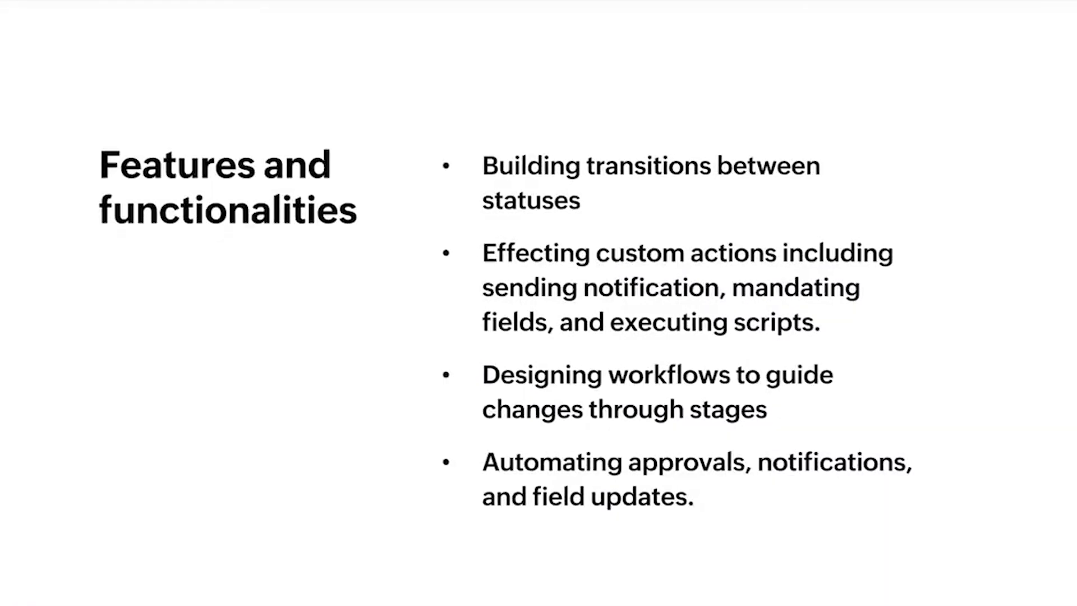
key("Right")
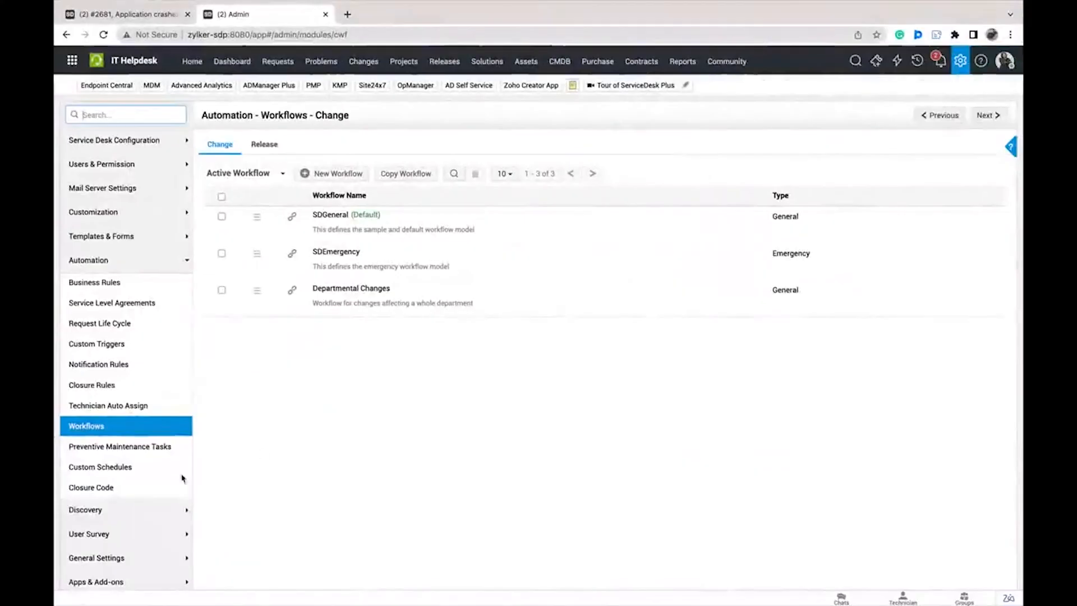
- Open the Zia configurations and view the training data for the Validate Request Reopening prediction
scroll(135, 511, "down", 2)
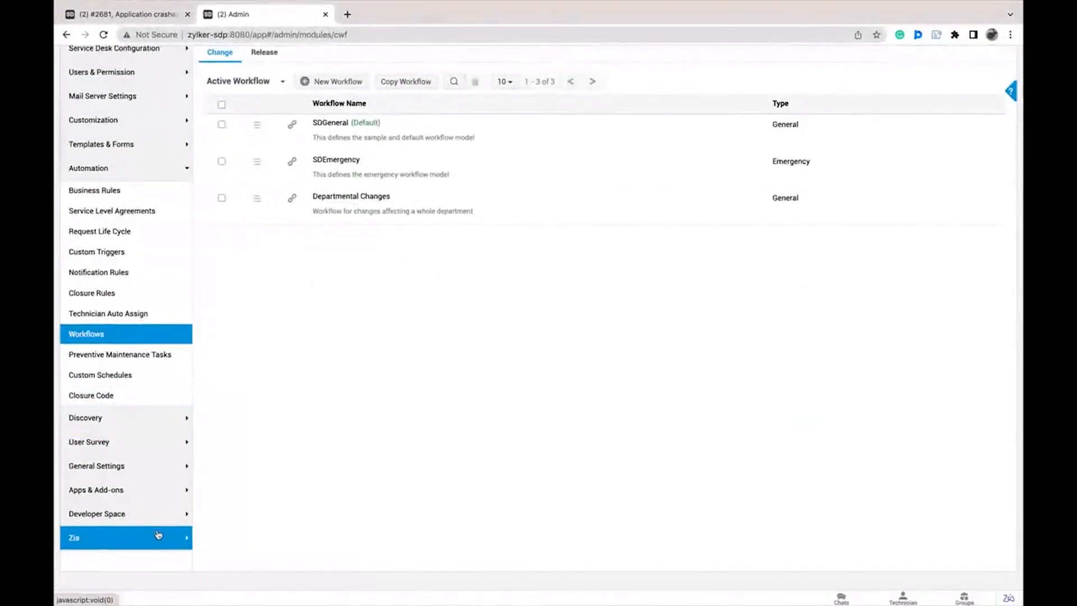
left_click(134, 538)
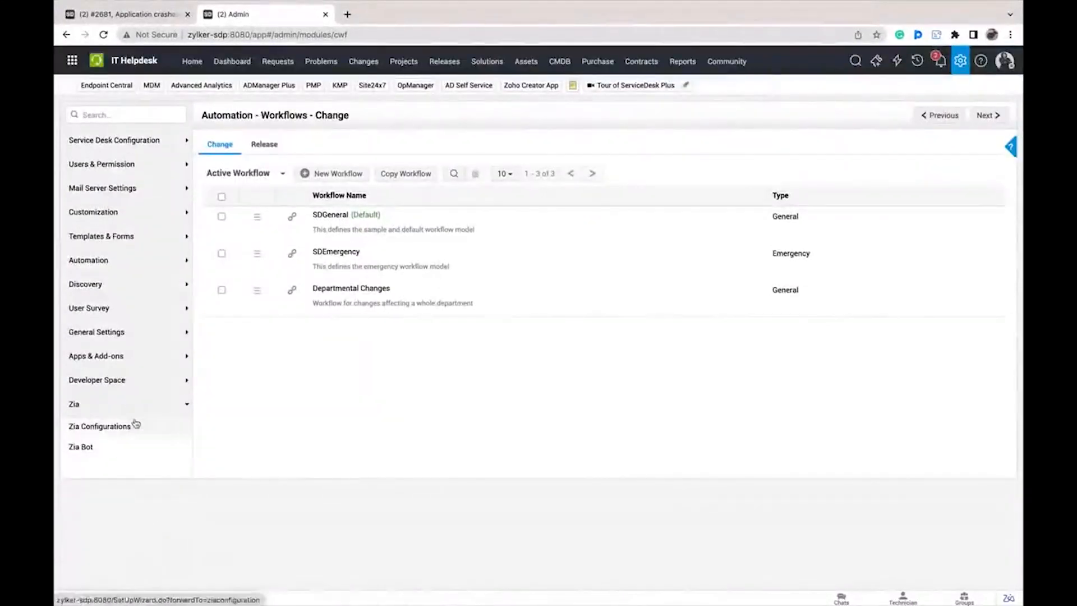
left_click(135, 424)
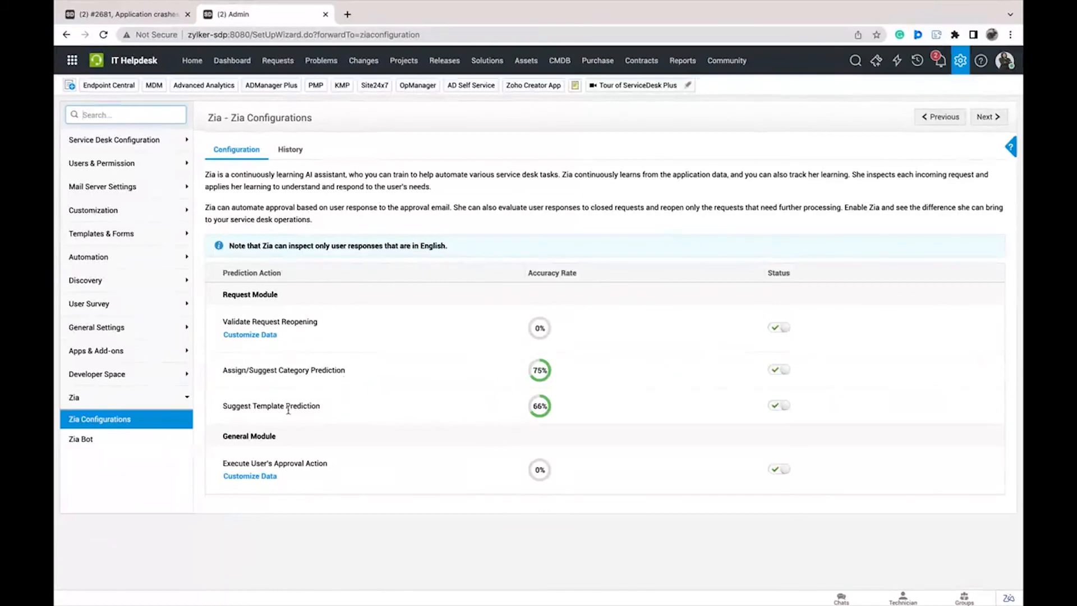
left_click(251, 336)
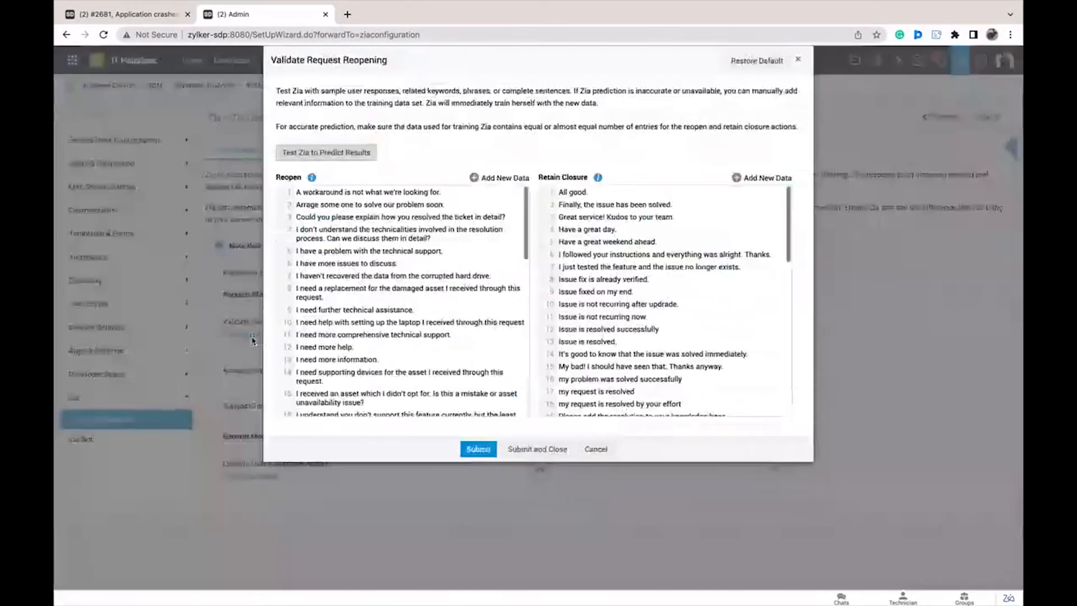
- Test Zia's request reopening prediction with the sample response "Not good, I need more info"
left_click(367, 154)
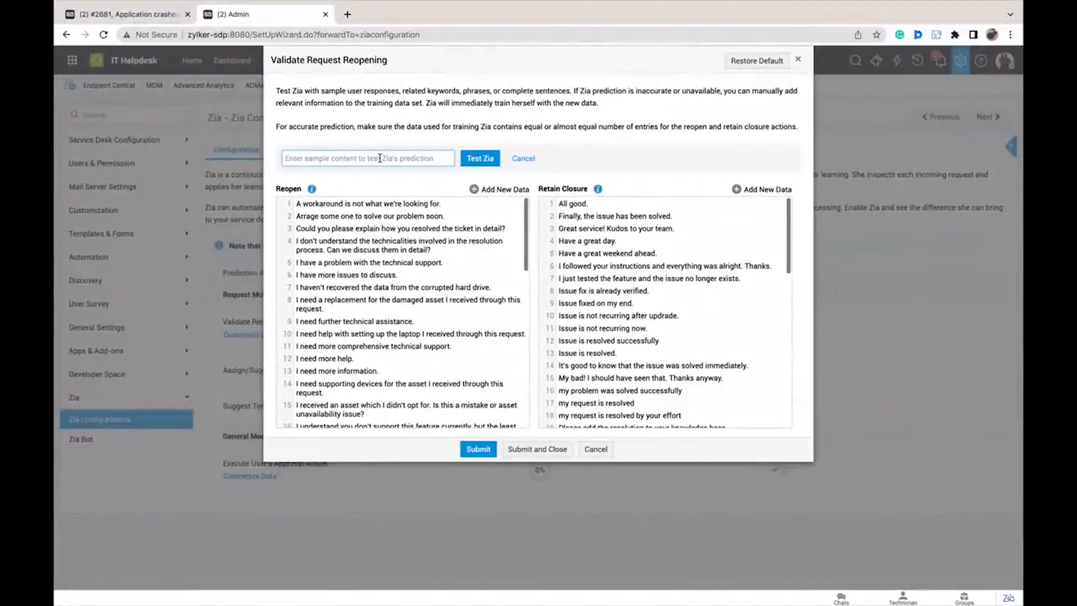
left_click(380, 158)
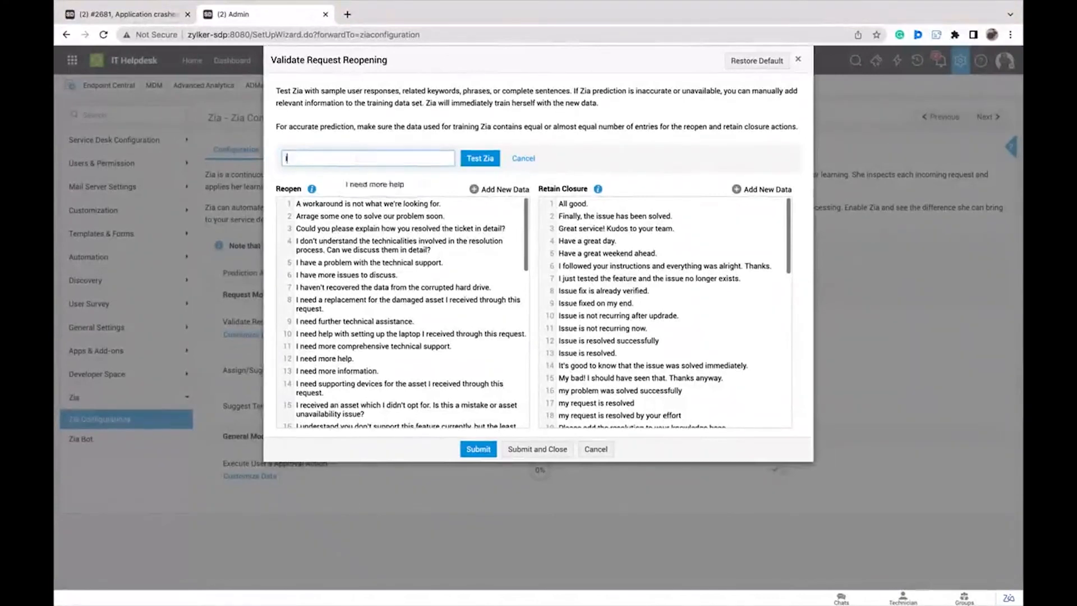
type("Not good, I ne")
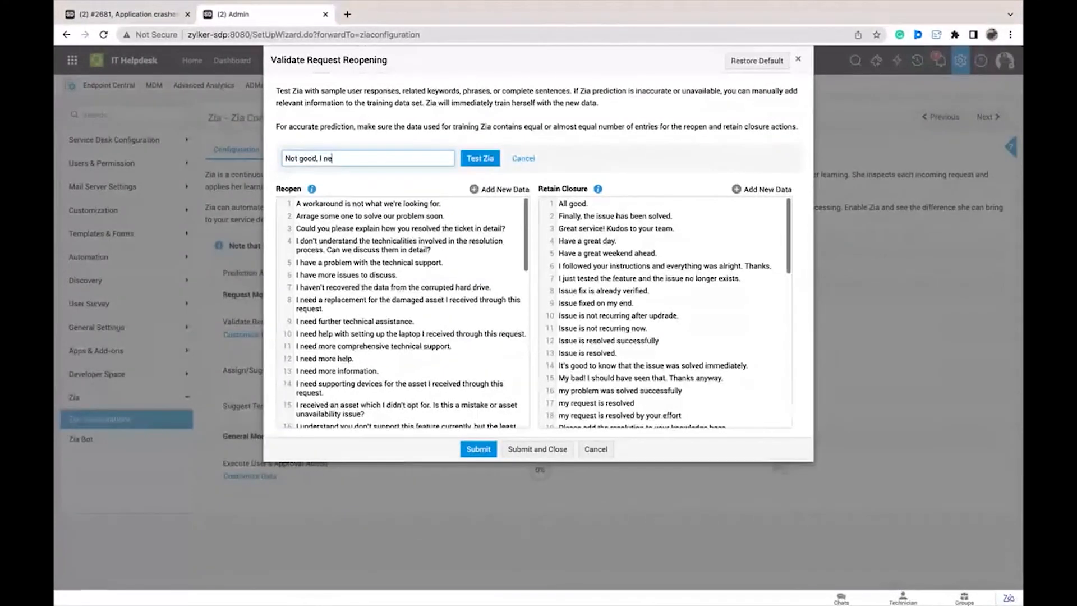
type("ed more info")
left_click(492, 161)
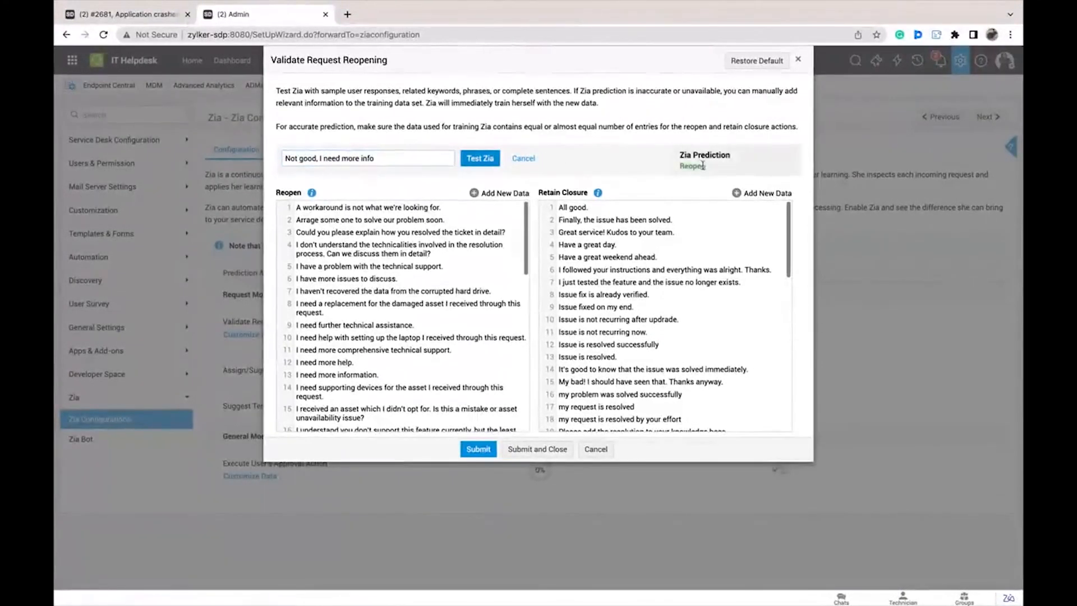
- Test the reopening prediction with "Thank you for your help" and close the Validate Request Reopening training data without submitting
left_click(398, 158)
key("ctrl+a")
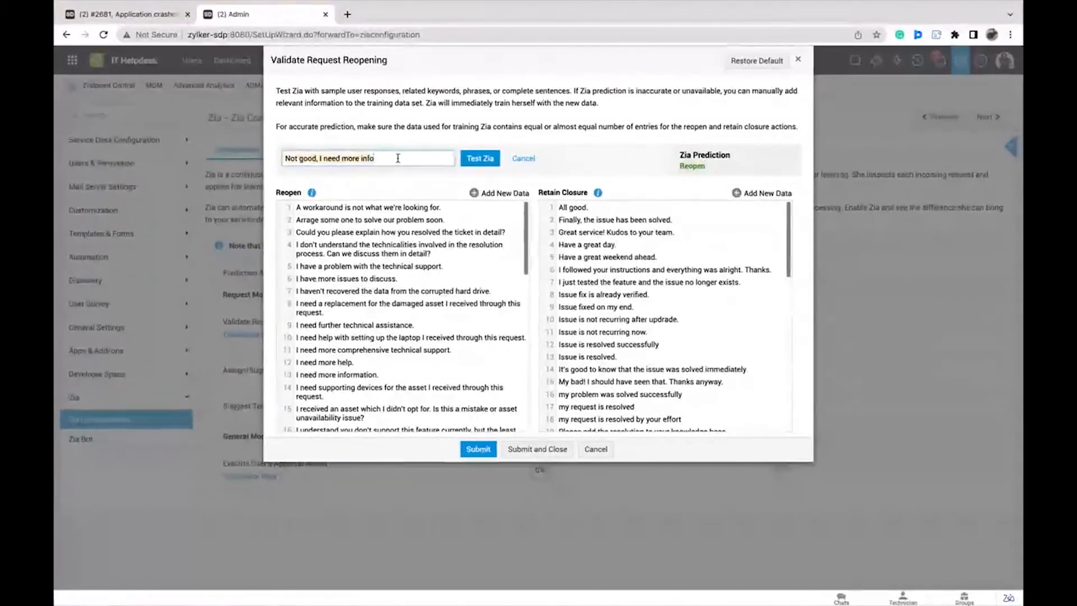
type("Than")
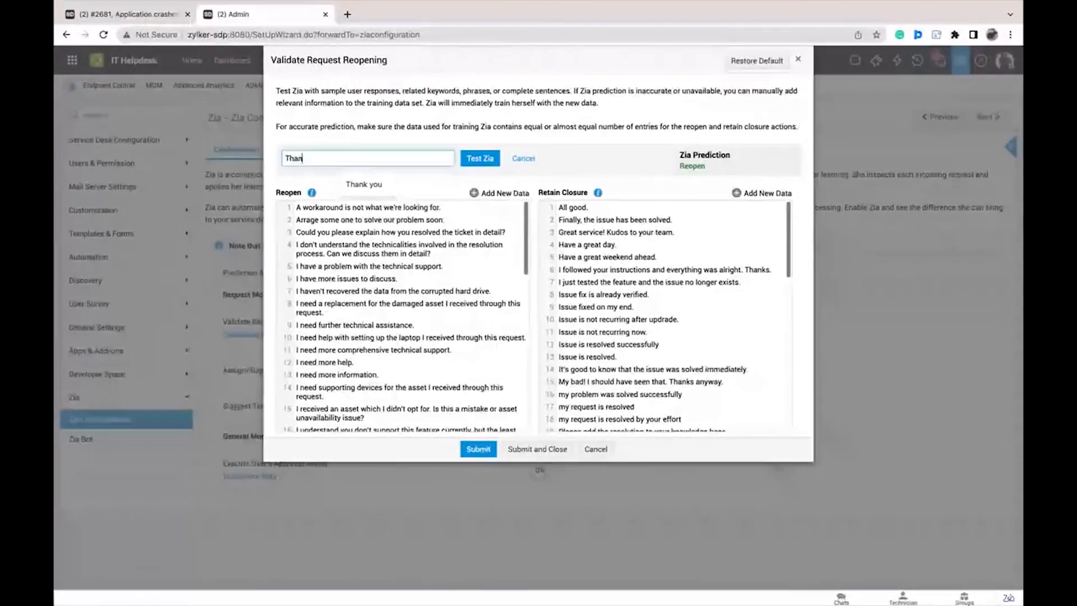
type("k you for your help")
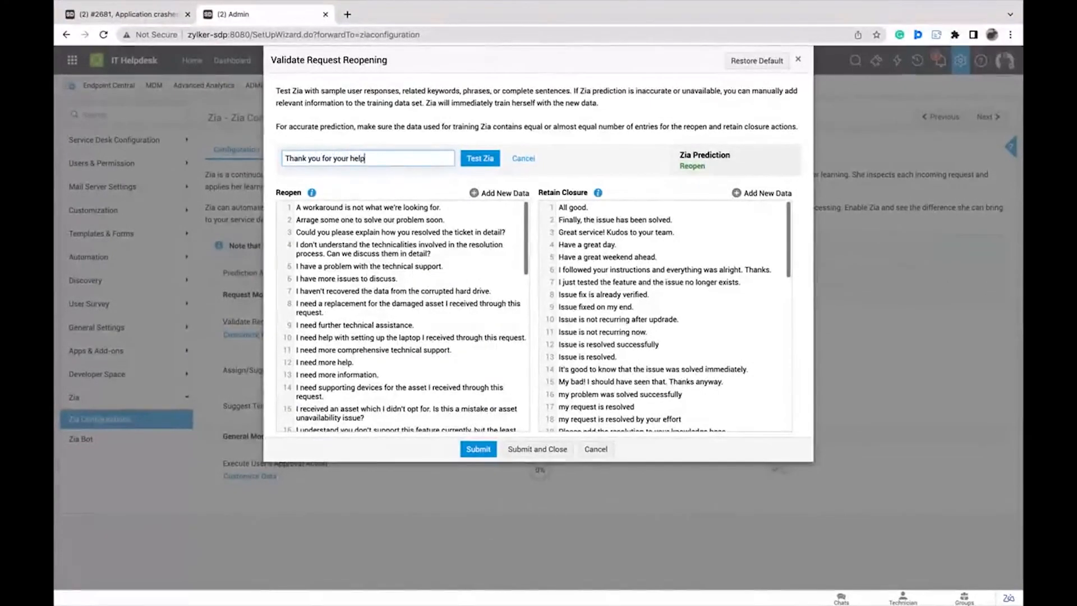
left_click(474, 161)
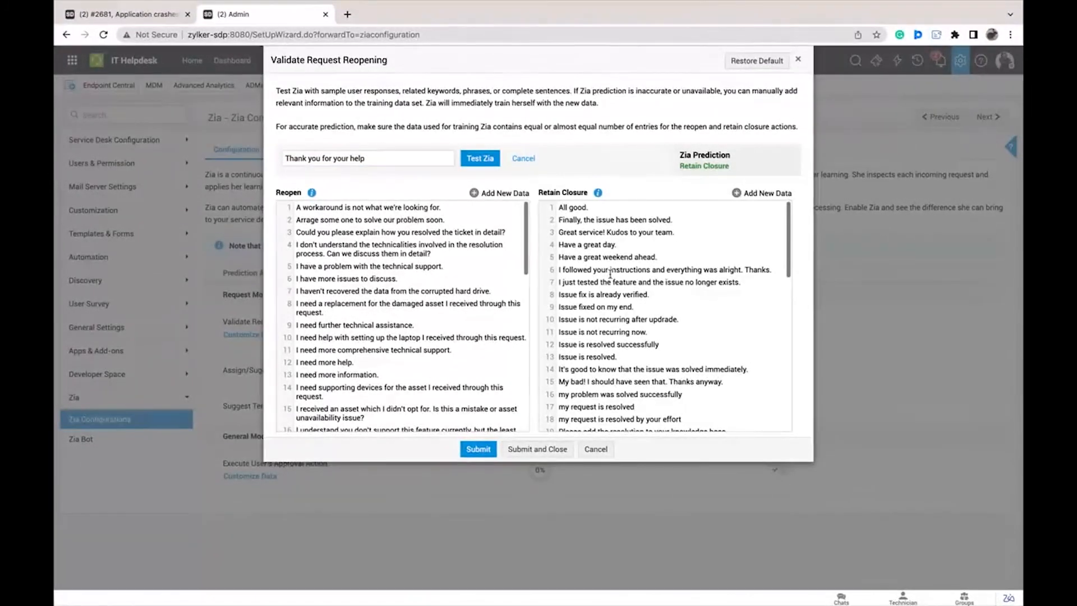
left_click(593, 449)
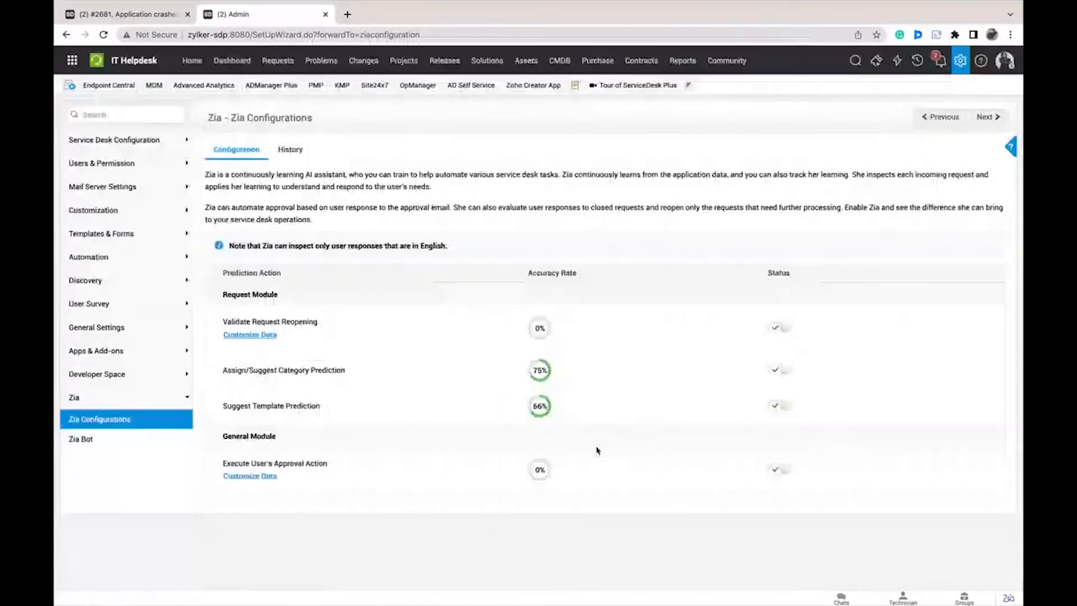
- Open the training data for Execute User's Approval Action and test its prediction with "Budget is too high"
left_click(249, 476)
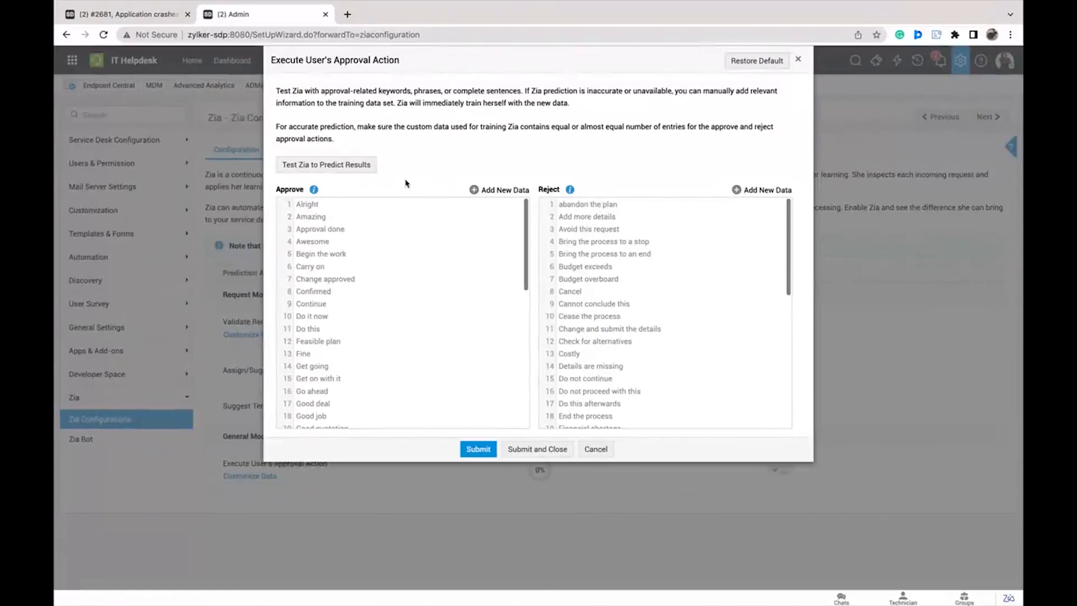
left_click(340, 169)
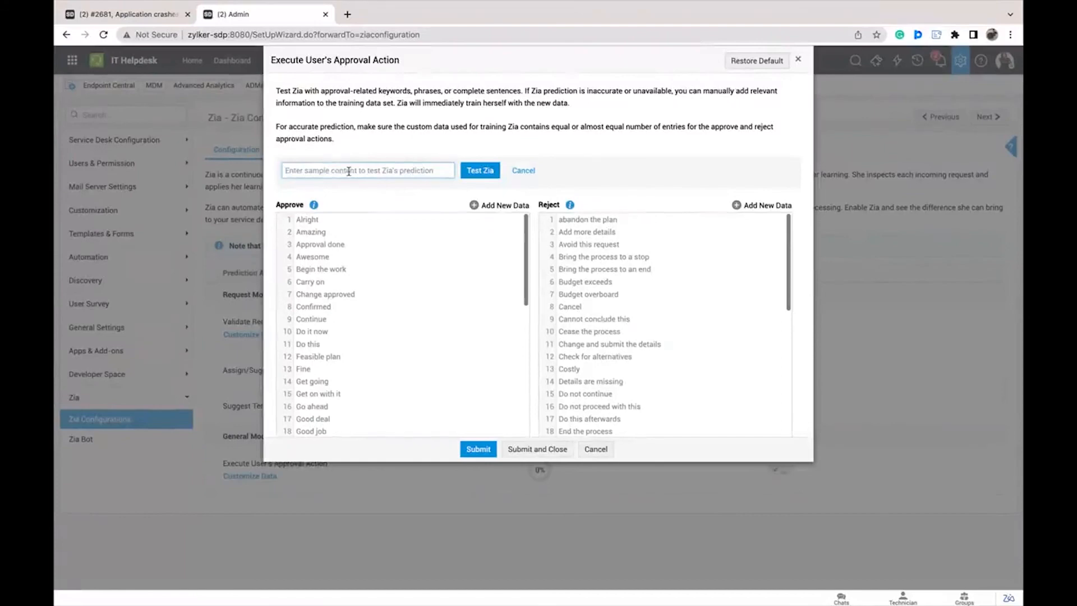
left_click(349, 170)
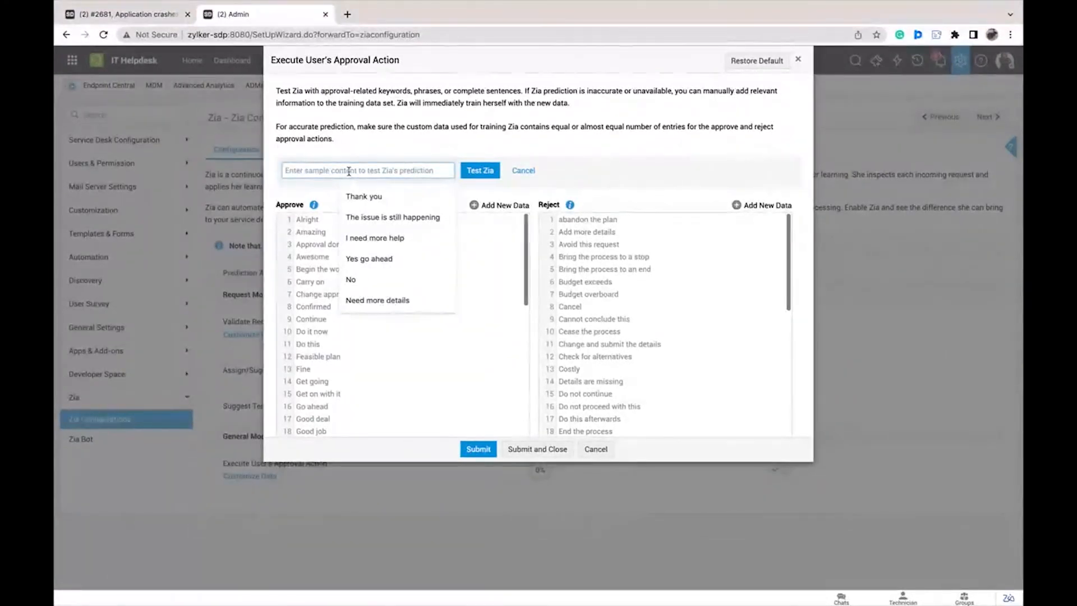
type("Budget")
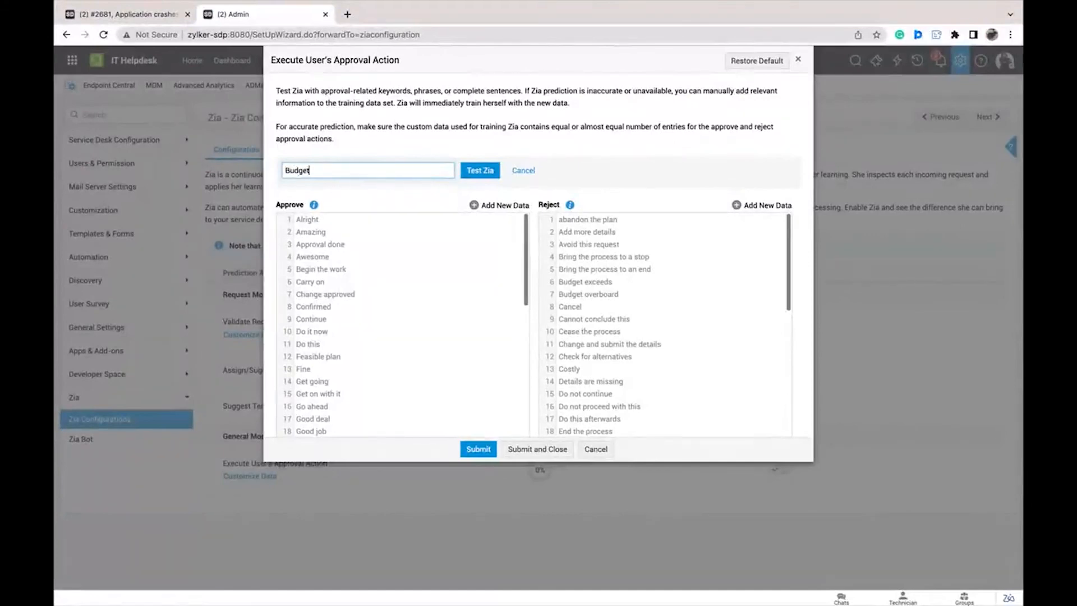
type(" is too high")
left_click(463, 170)
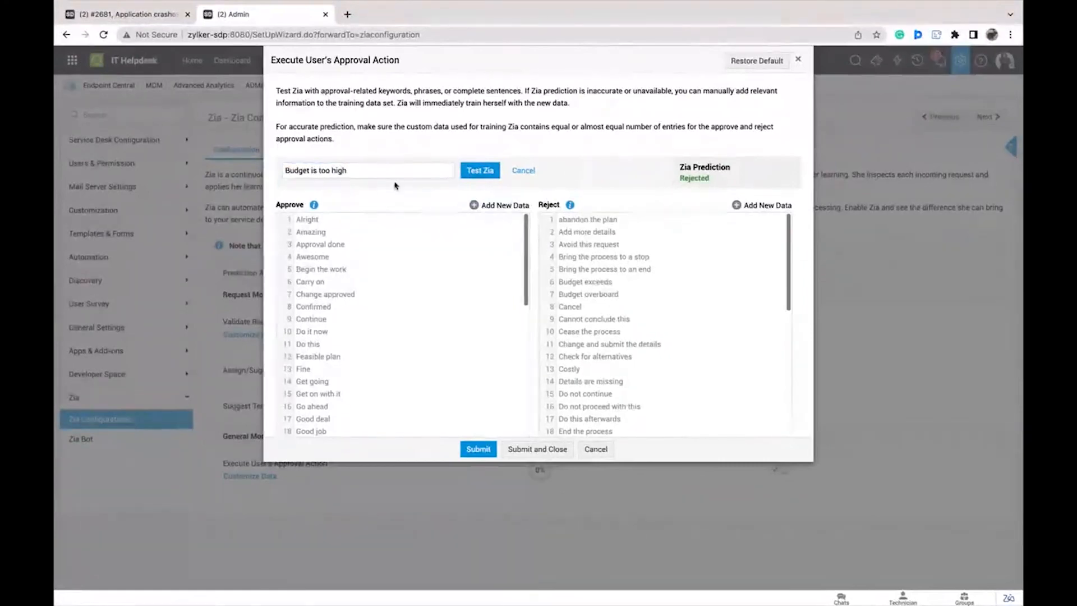
- Test the approval prediction with "Go ahead" and close the Execute User's Approval Action training data
left_click_drag(443, 171, 258, 177)
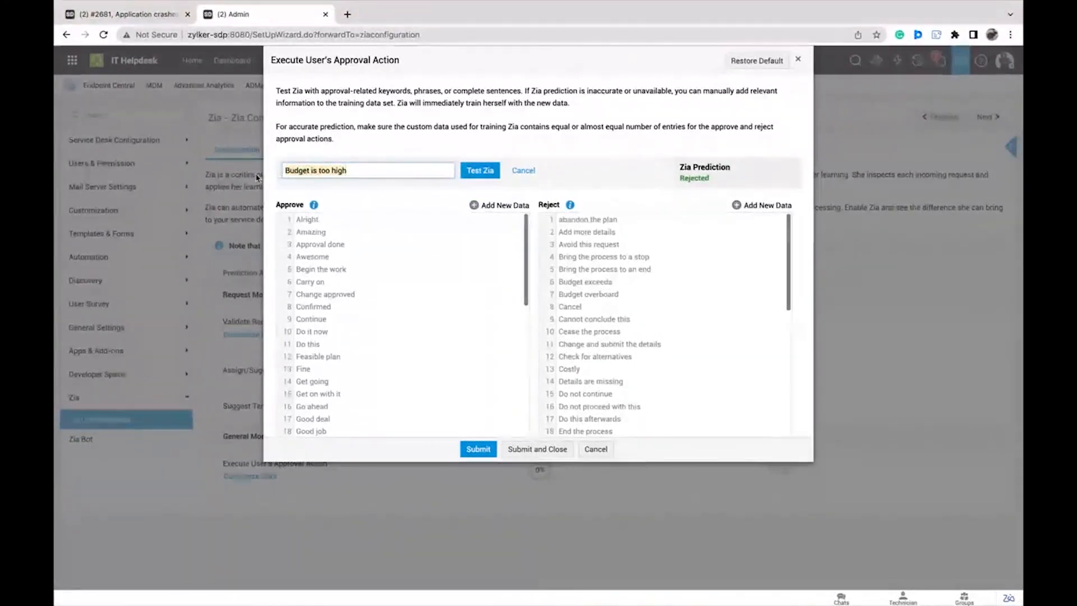
type("Go ahe")
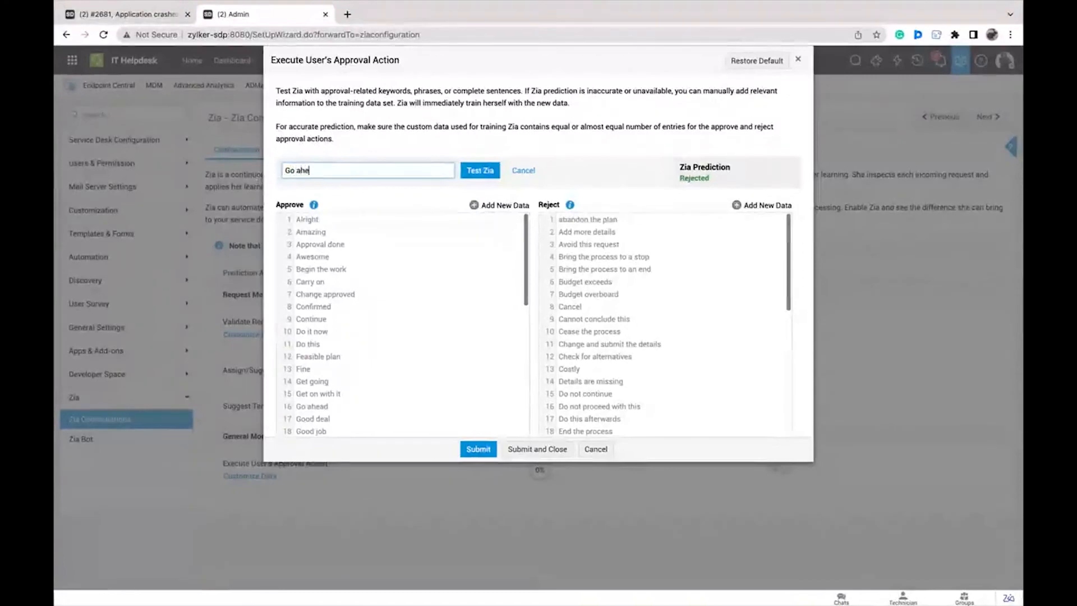
type("ad")
left_click(476, 171)
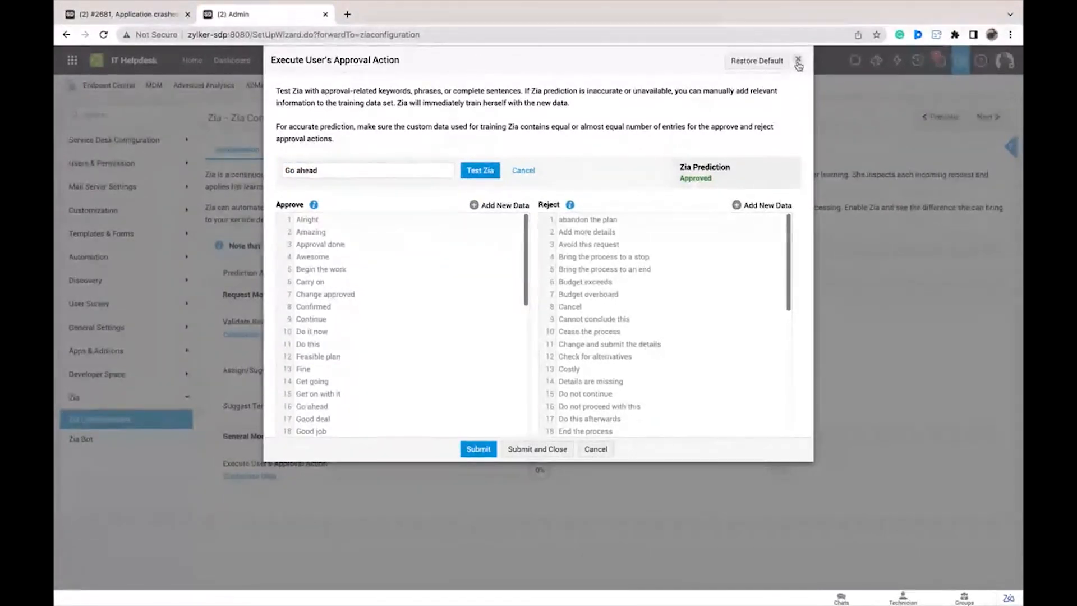
left_click(798, 62)
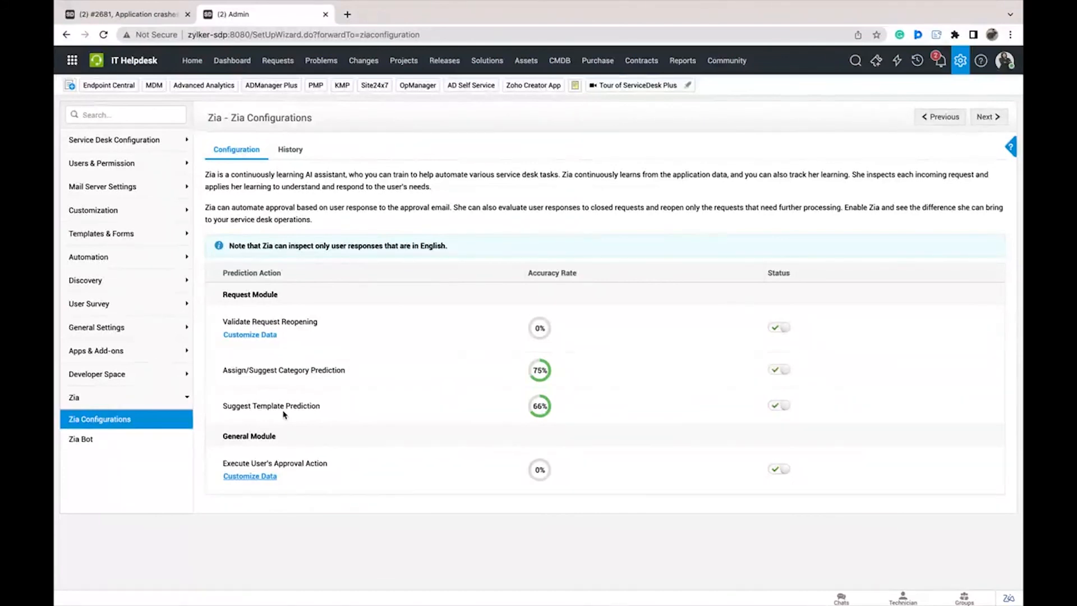
- Start a new request from the Default Request template and select a requester for it
left_click(128, 13)
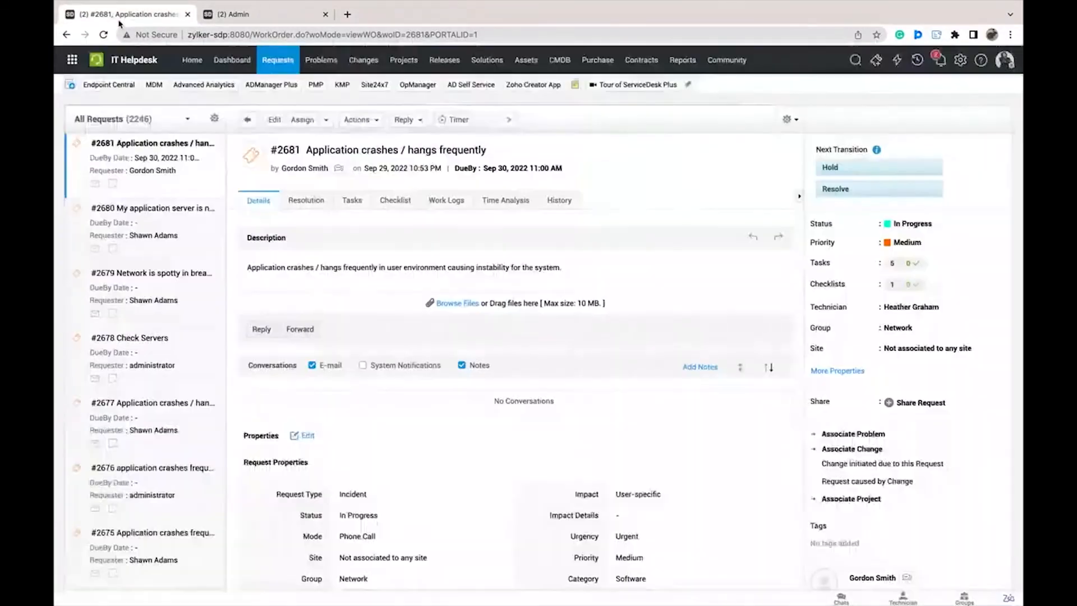
left_click(877, 61)
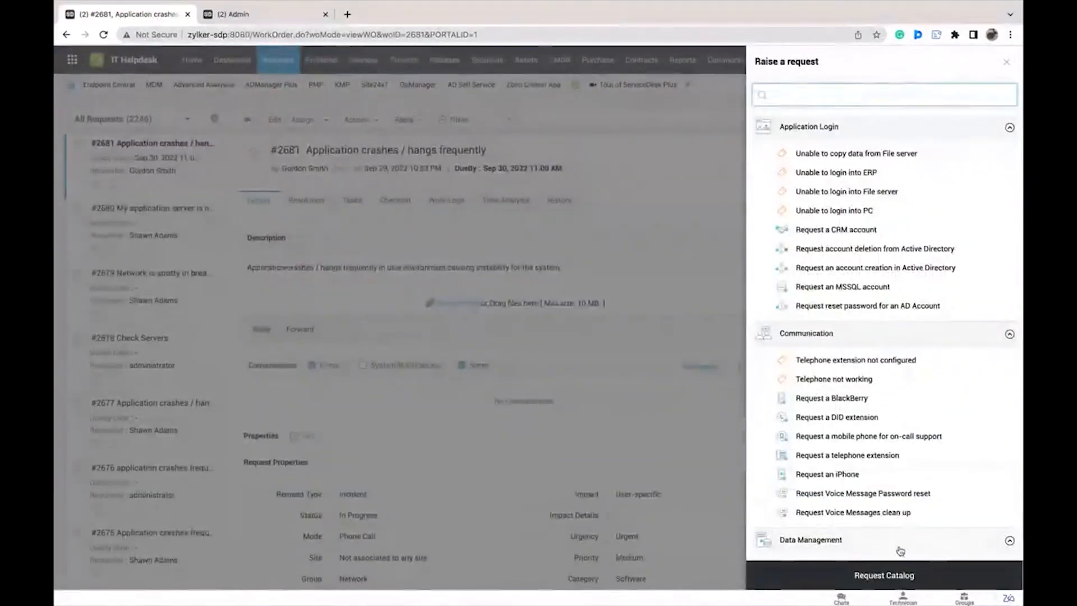
scroll(903, 550, "down", 20)
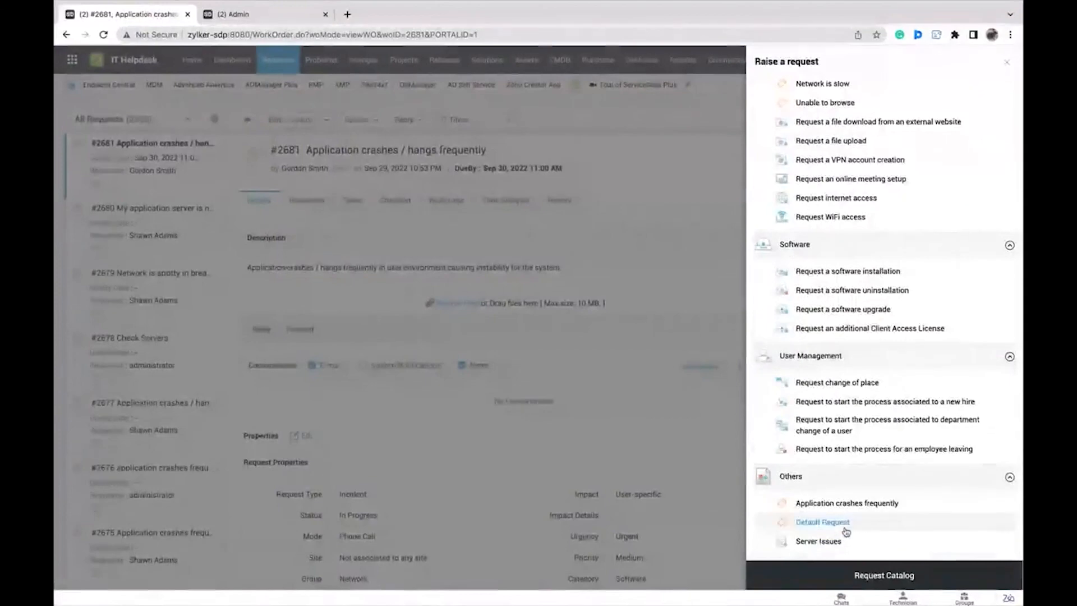
left_click(845, 530)
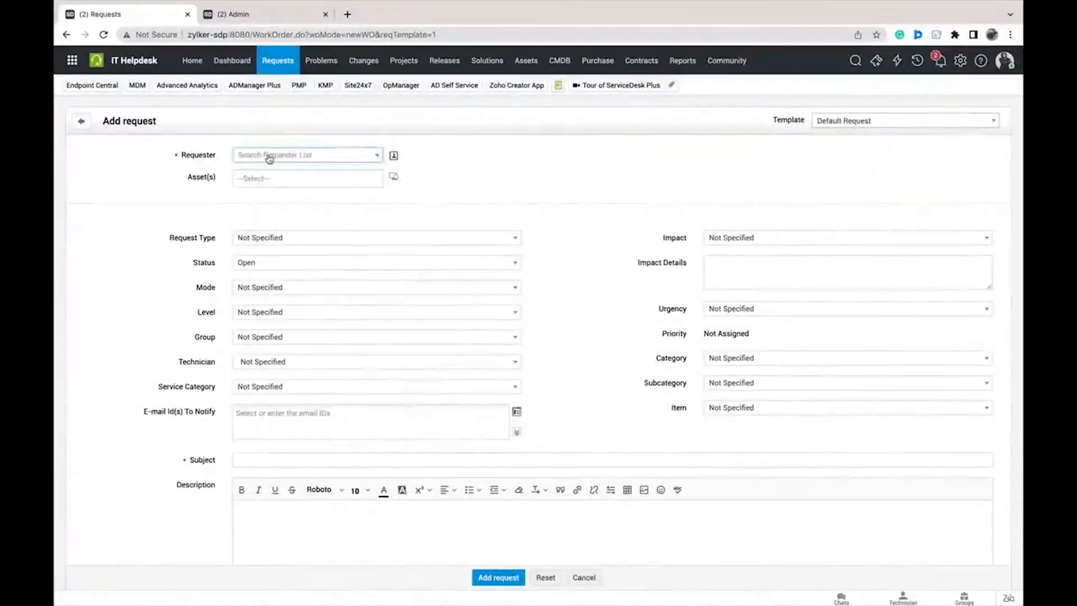
left_click(270, 155)
left_click(295, 267)
- Set the request's subject to "Application crashing frequently" and submit the request
scroll(309, 314, "down", 2)
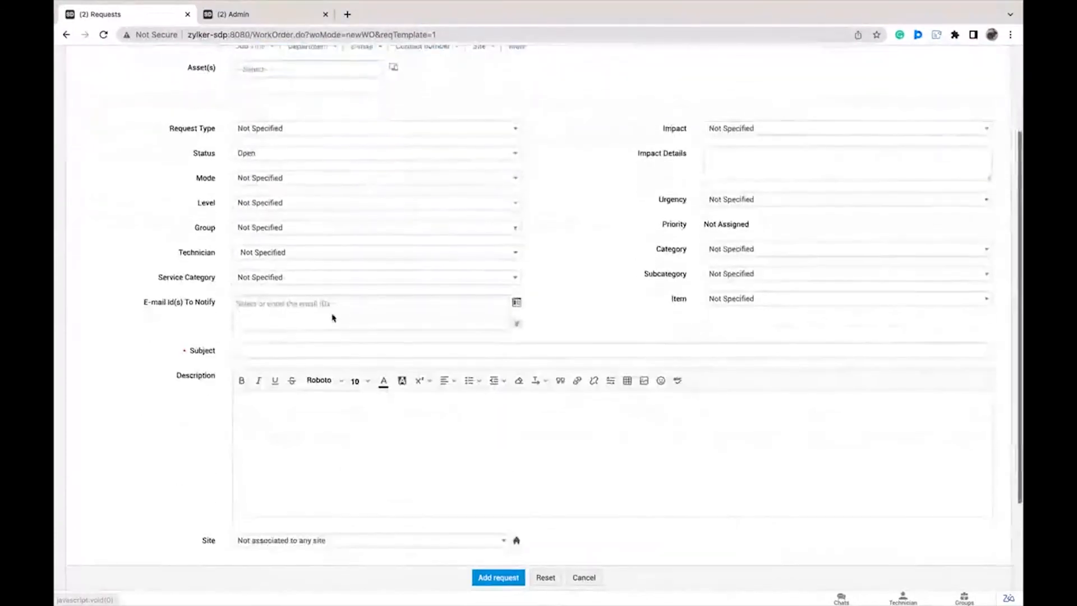
left_click(306, 349)
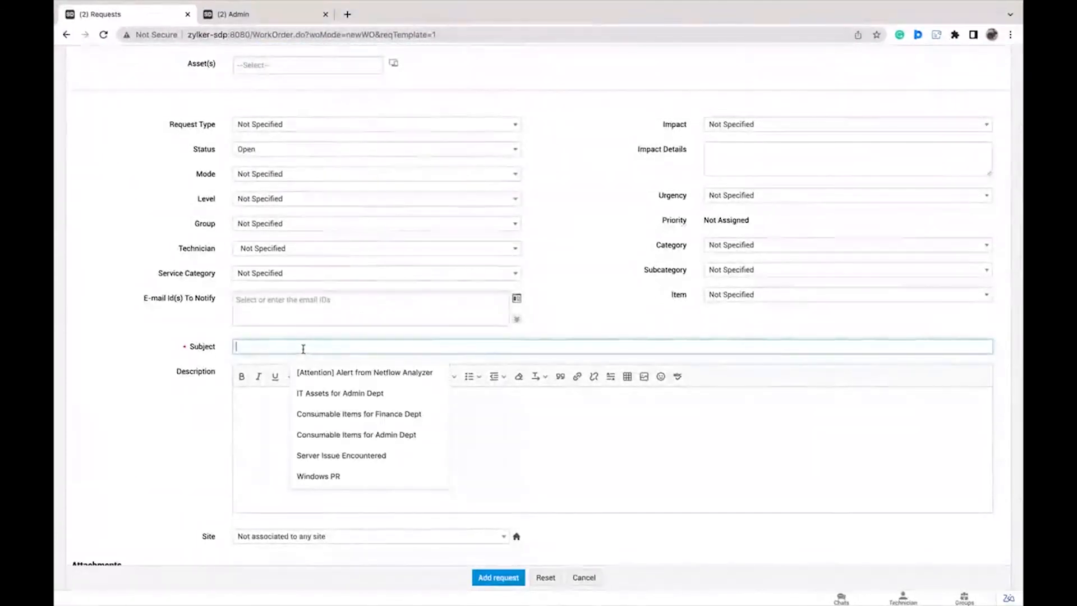
type("Appl")
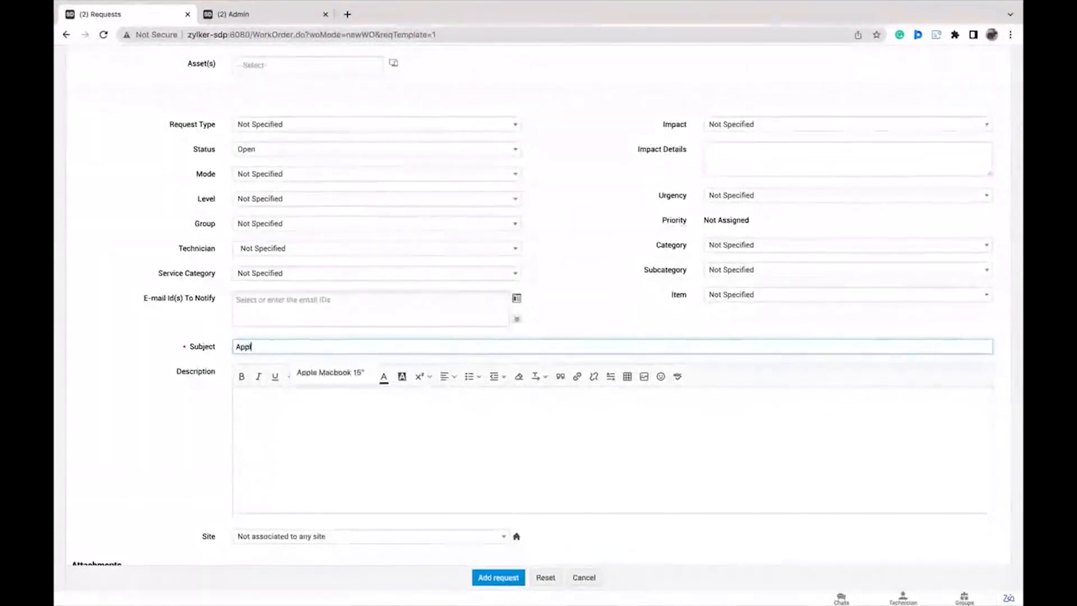
type("ication cra")
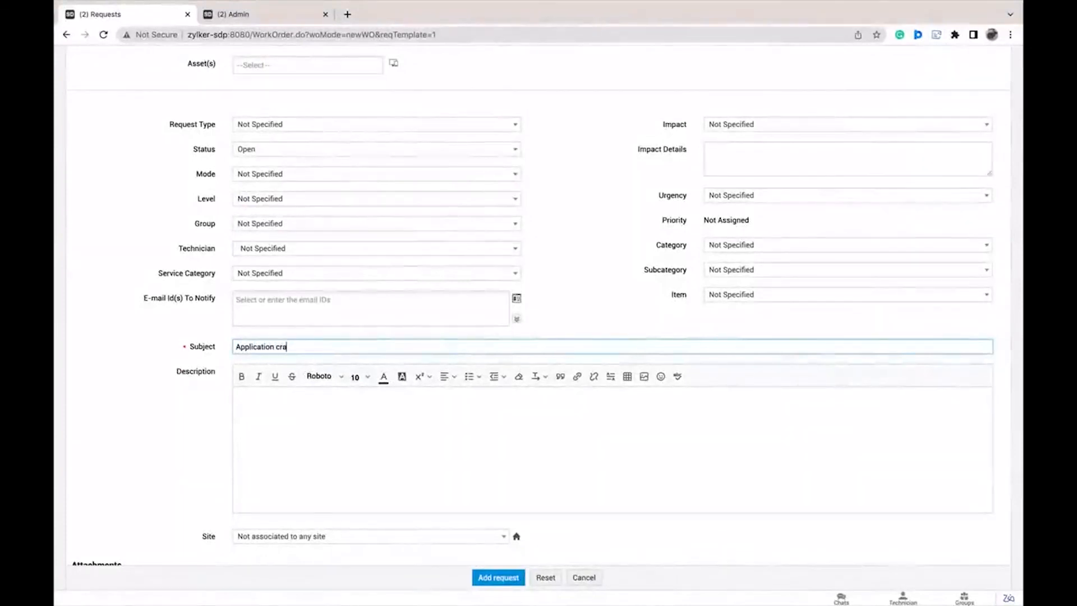
type("shing frequently")
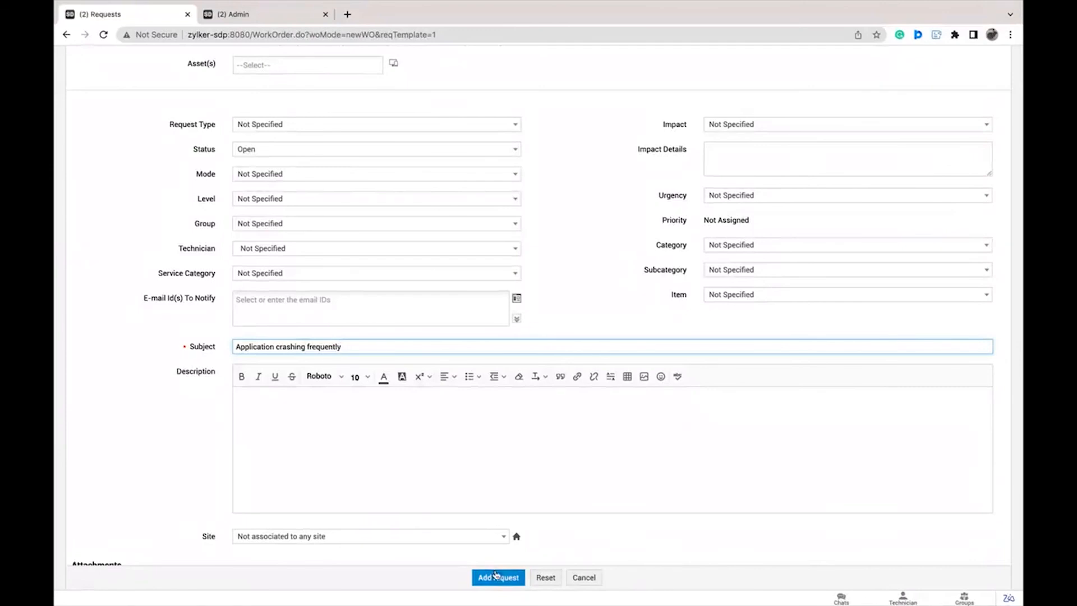
left_click(496, 576)
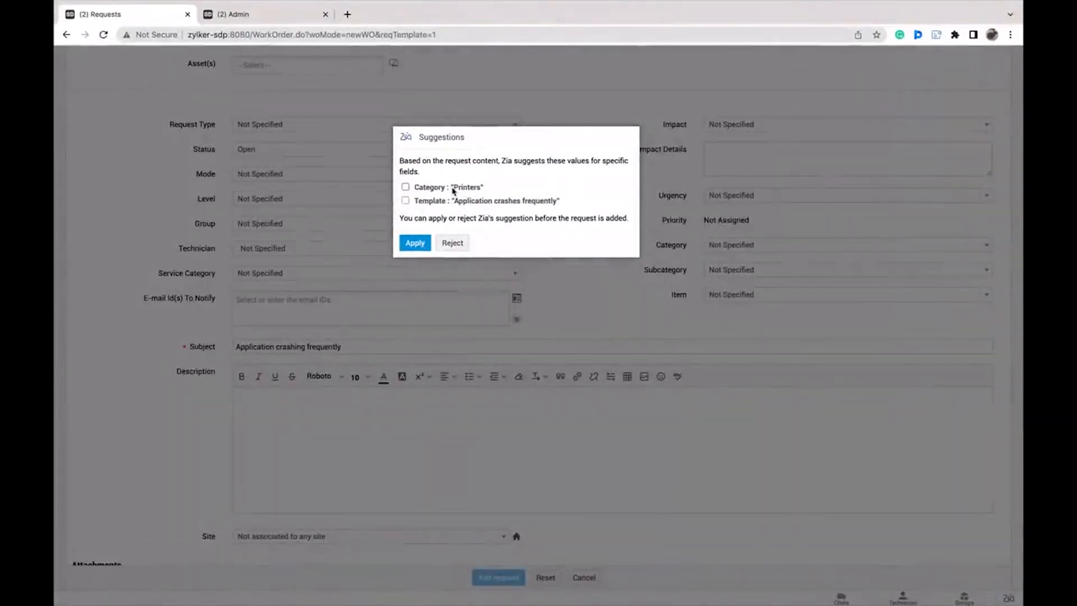
- Apply both Zia suggestions to the request: category "Printers" and template "Application crashes frequently"
left_click_drag(454, 202, 559, 204)
left_click(405, 187)
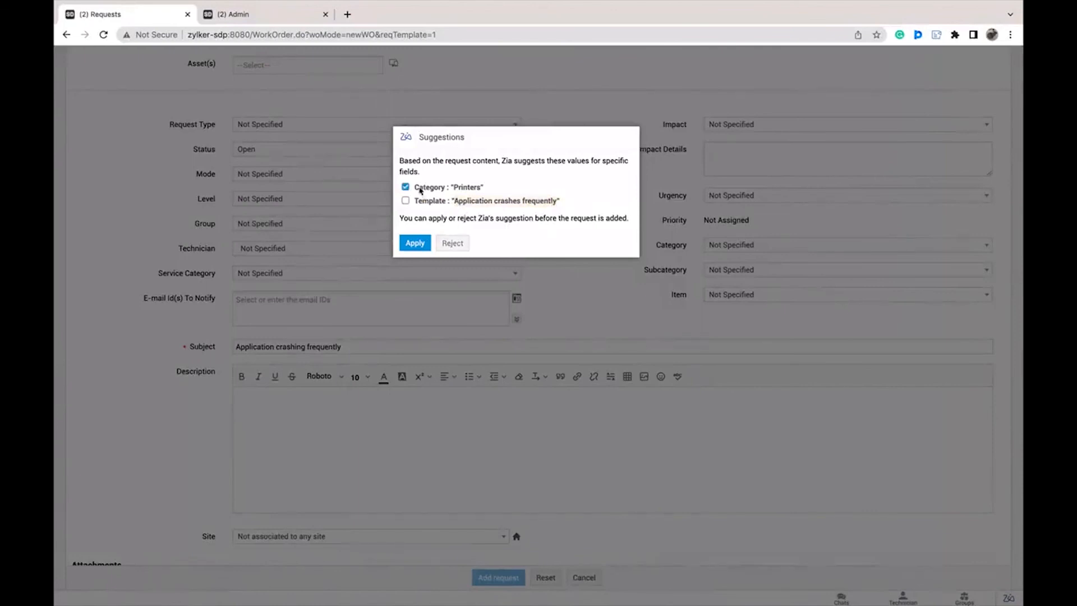
left_click(405, 200)
left_click(416, 284)
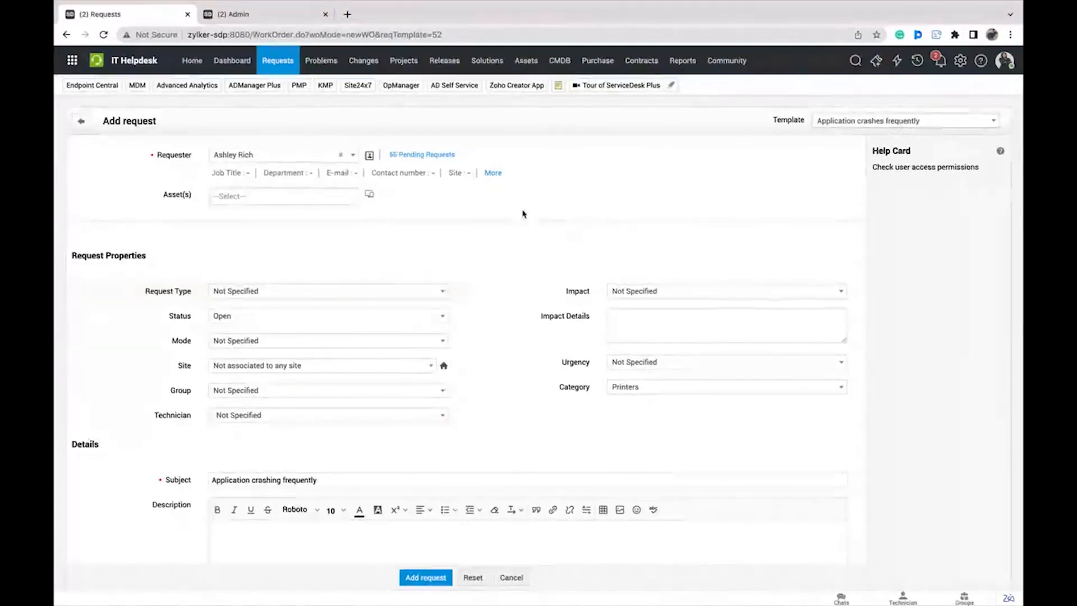
- Return to the admin settings and review the Zia Bot's available actions and their commands
left_click(238, 17)
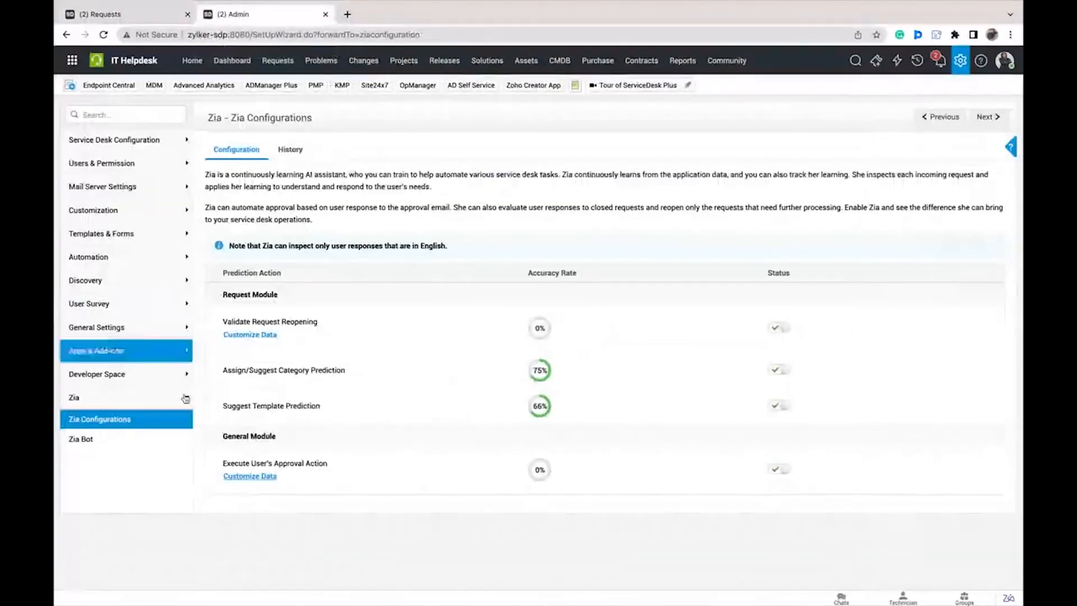
left_click(89, 440)
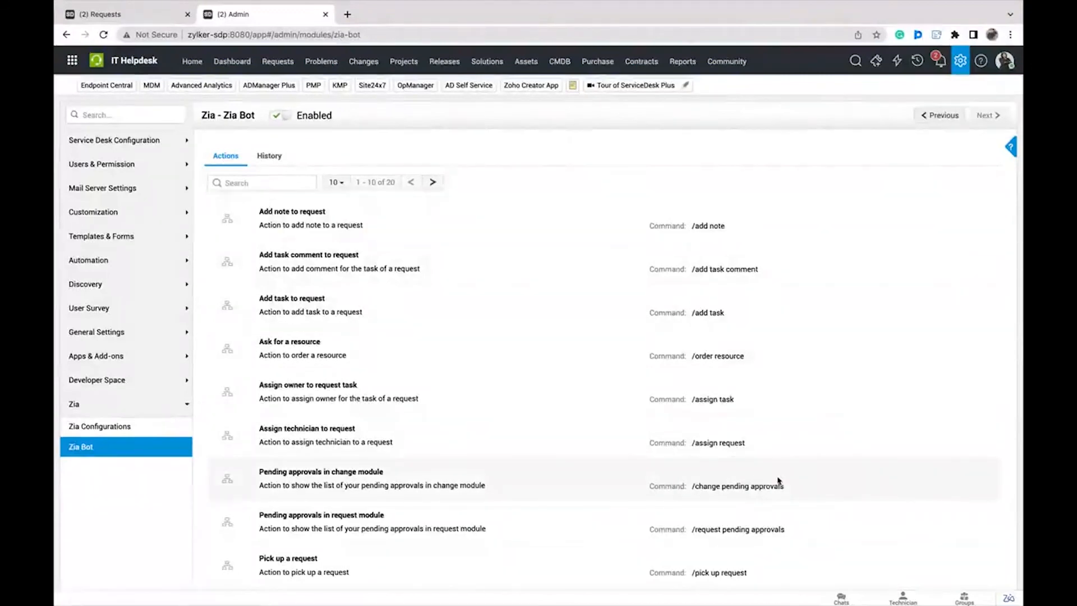
scroll(779, 481, "down", 2)
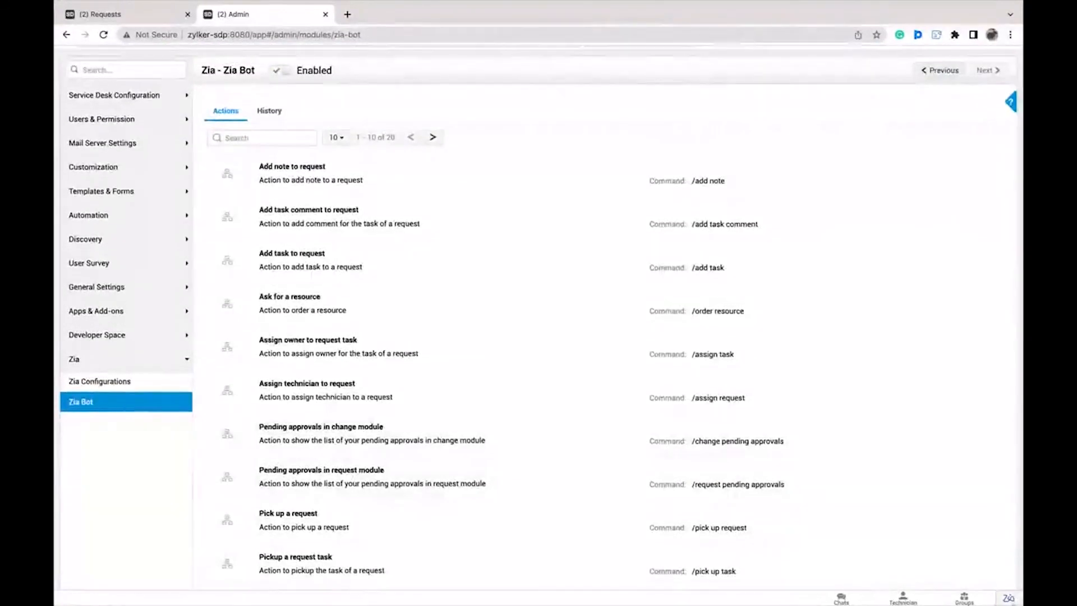
- Open the Zia chat, assign request 2660 to a technician with the /assign request command, and continue the conversation
left_click(1008, 598)
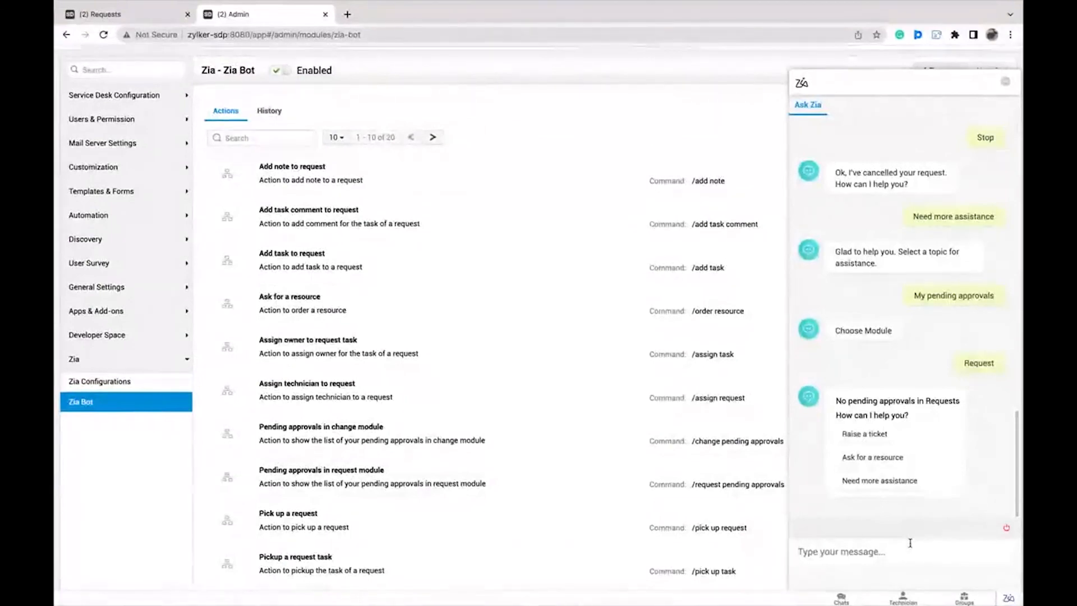
left_click(910, 543)
type("/assign")
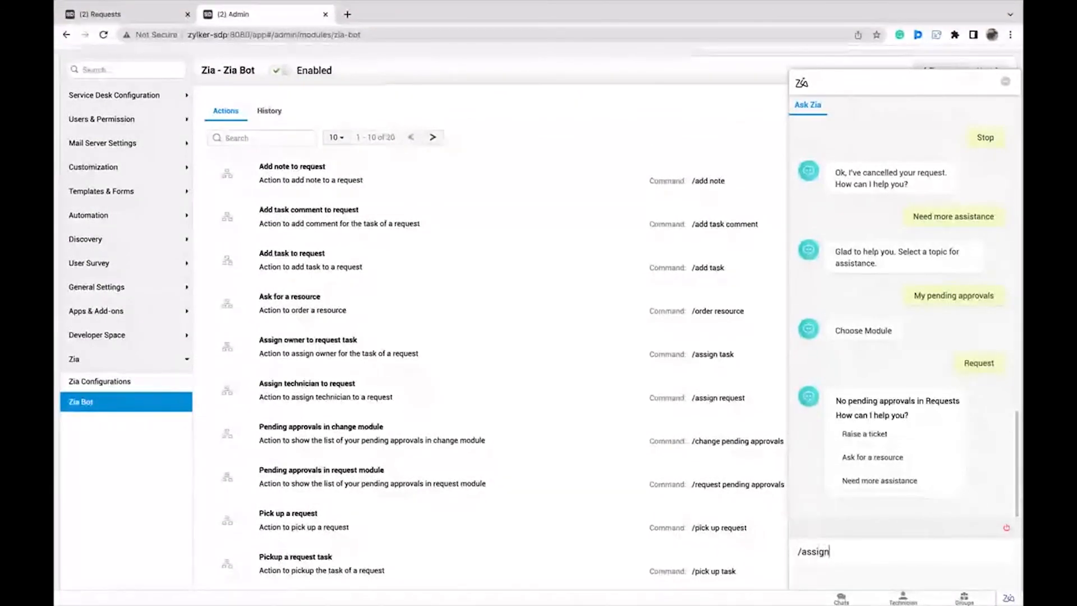
type(" request")
key("Return")
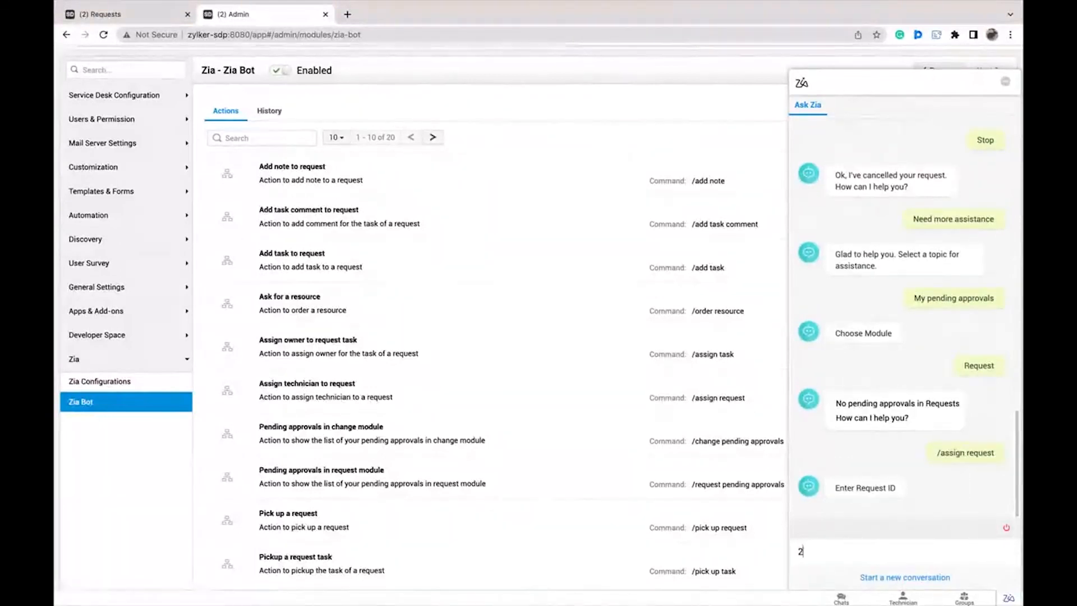
type("2660")
key("Return")
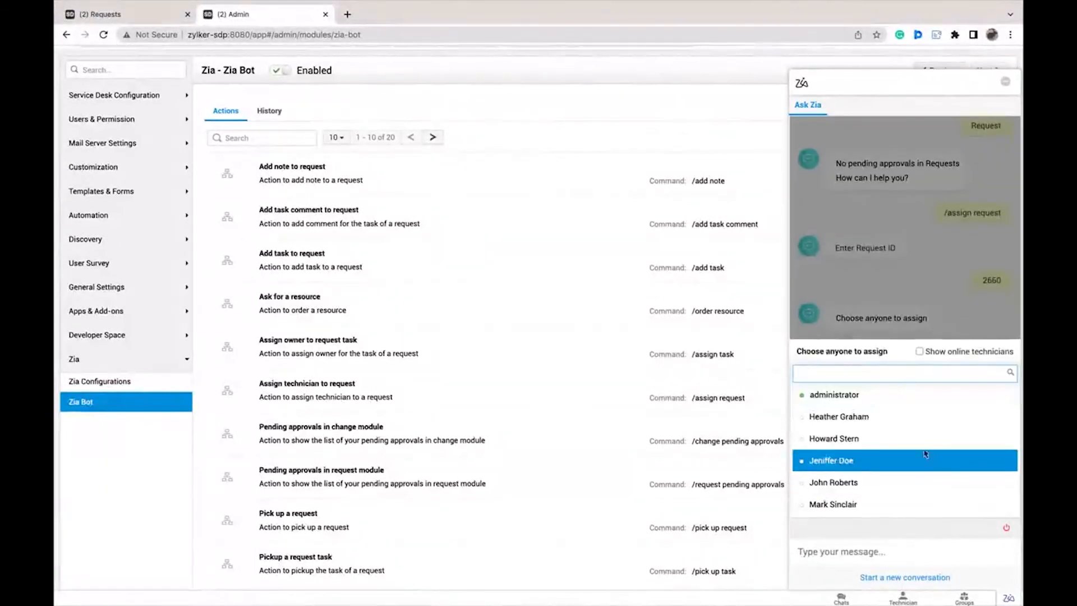
left_click(837, 462)
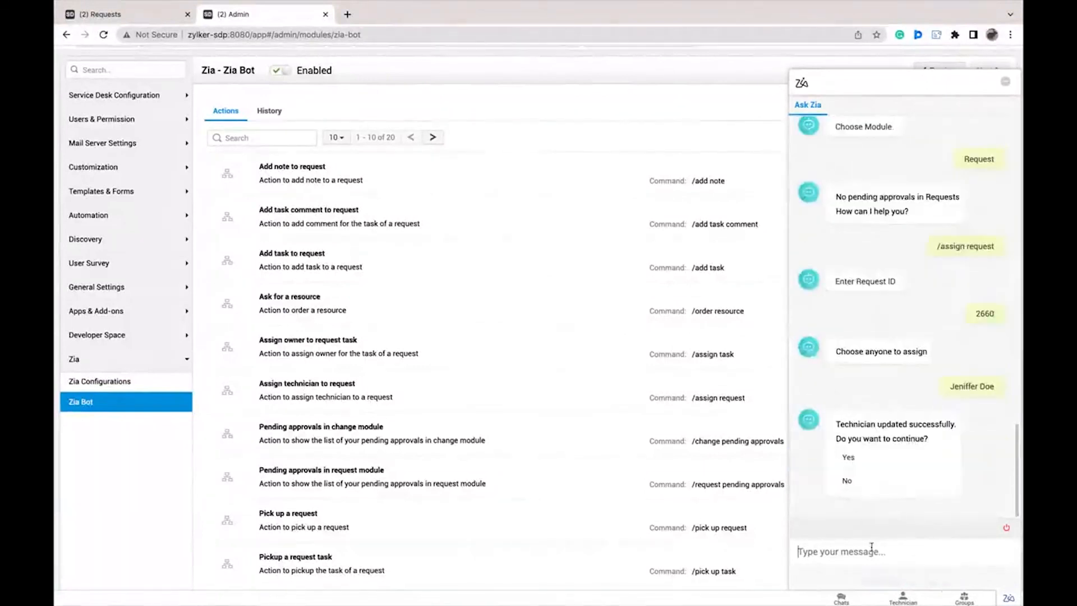
left_click(850, 457)
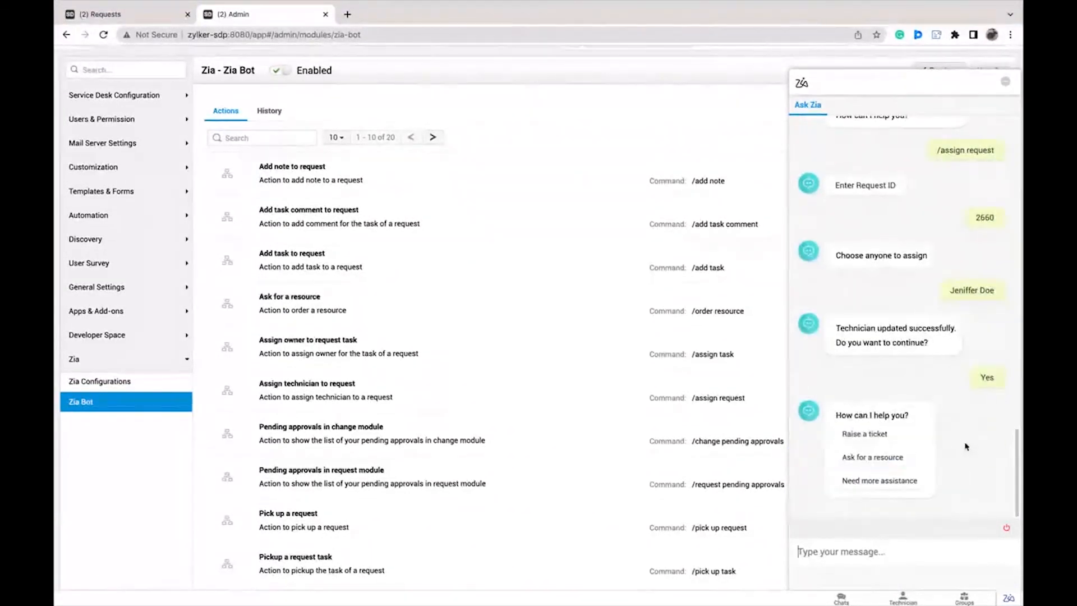
- Go to the list of all requests and check the technician assigned to request 2660
left_click(87, 11)
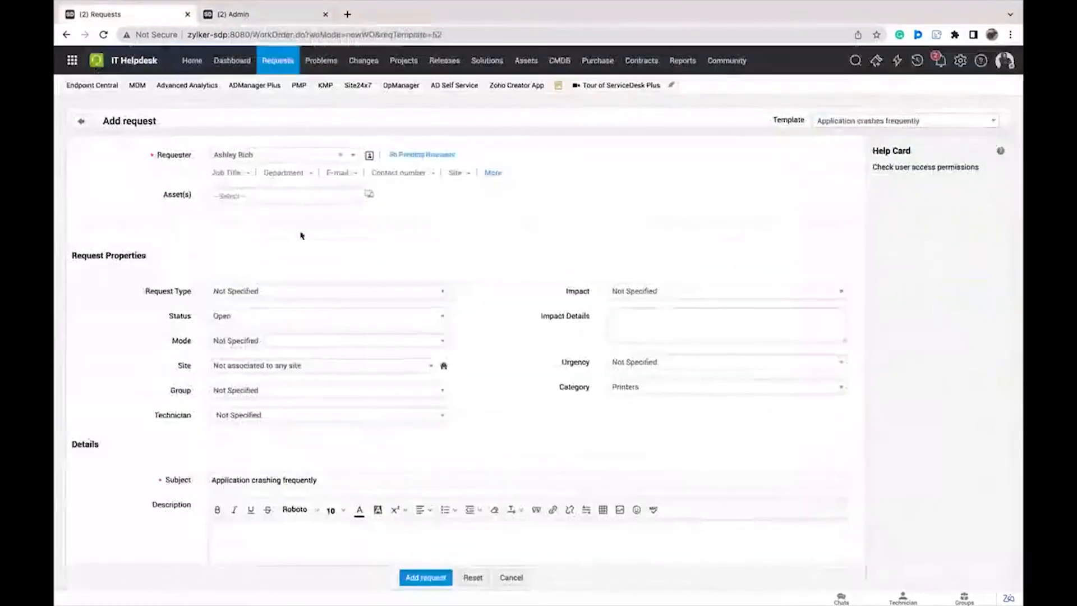
left_click(281, 59)
left_click(635, 98)
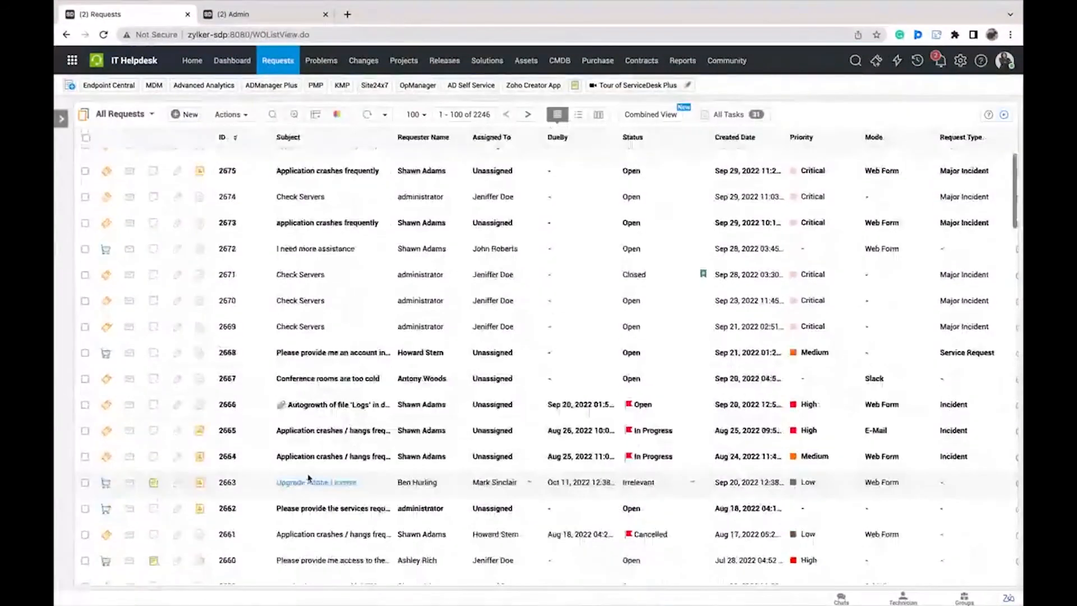
scroll(308, 478, "down", 1)
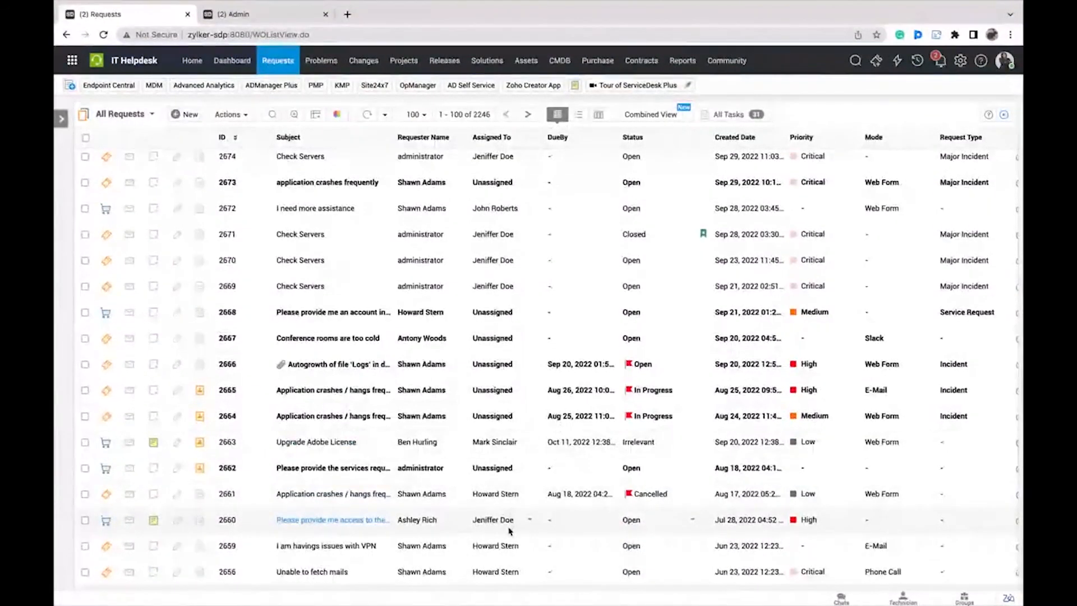
- Return to the Zia chat, ask for a resource from the Data Management service catalog, and abandon it by starting a new conversation
left_click(263, 14)
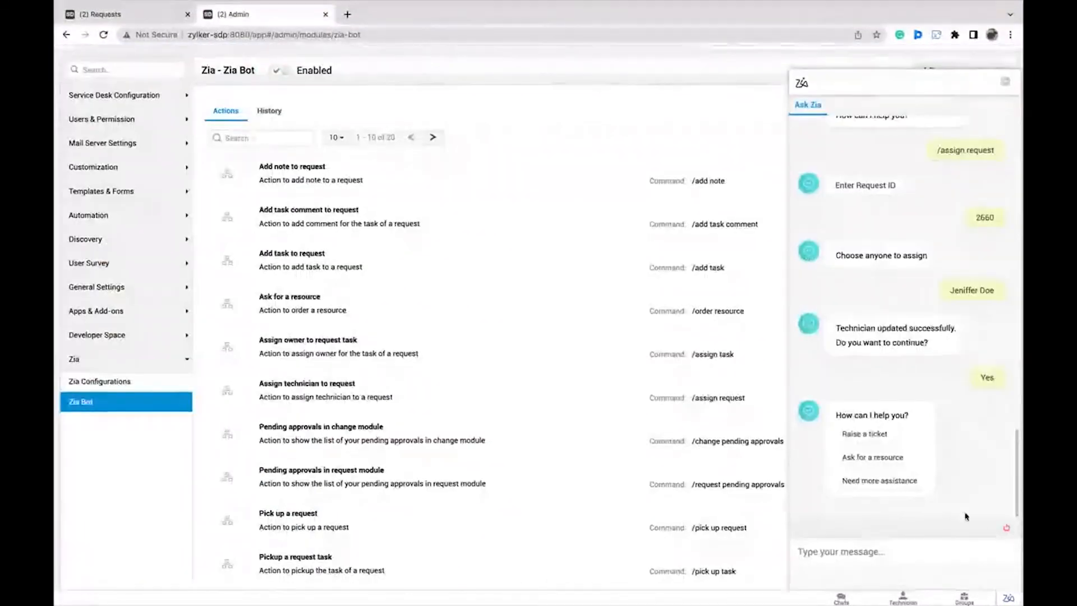
left_click(883, 463)
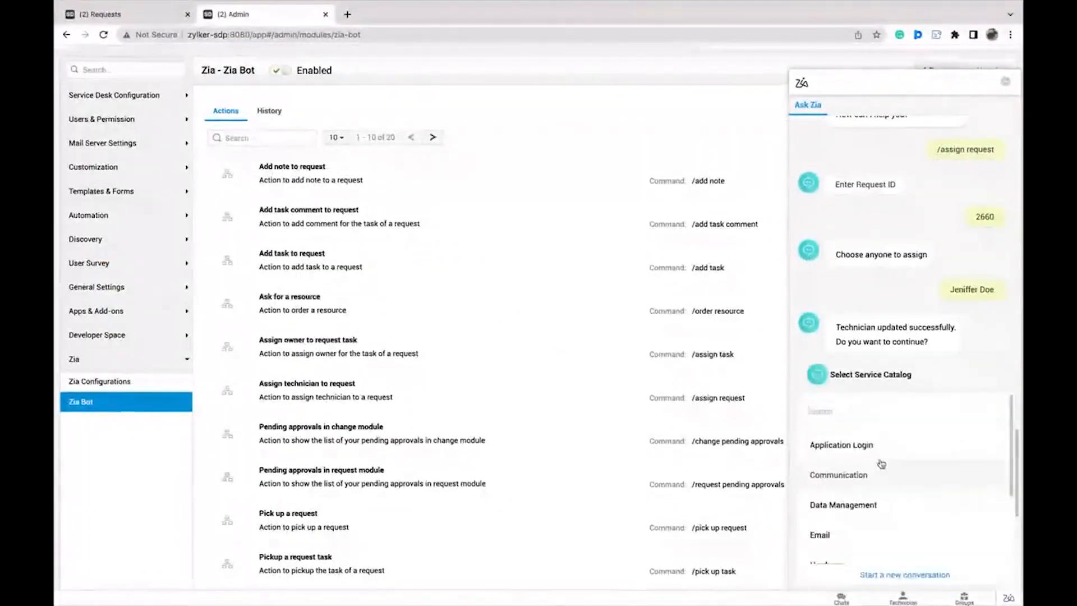
left_click(889, 510)
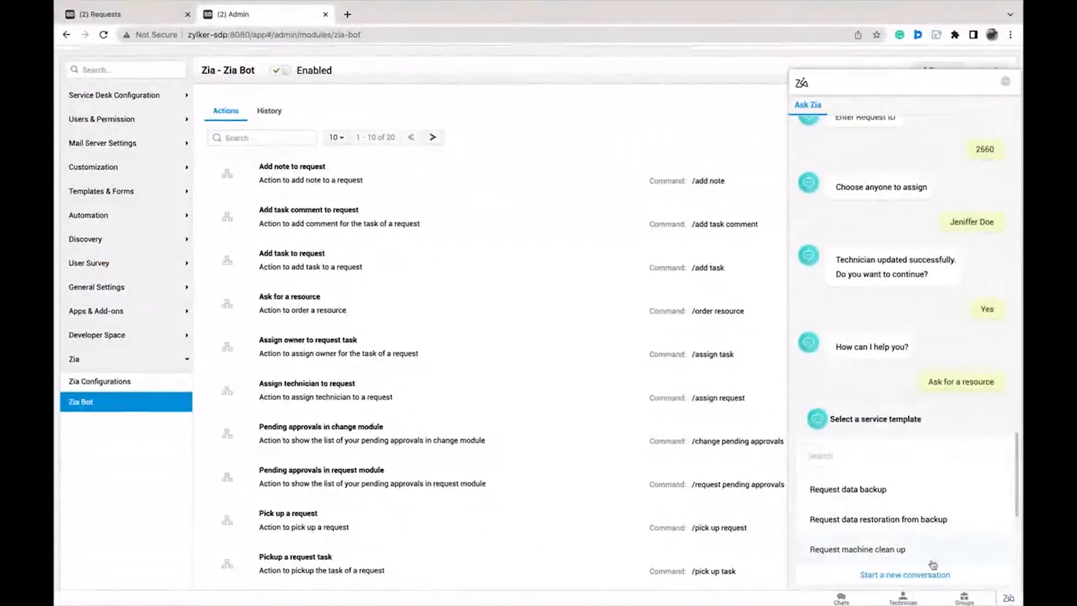
left_click(937, 575)
- Ask Zia for more assistance to check pending approvals in the Request module, and bring up the operations it can execute
left_click(888, 481)
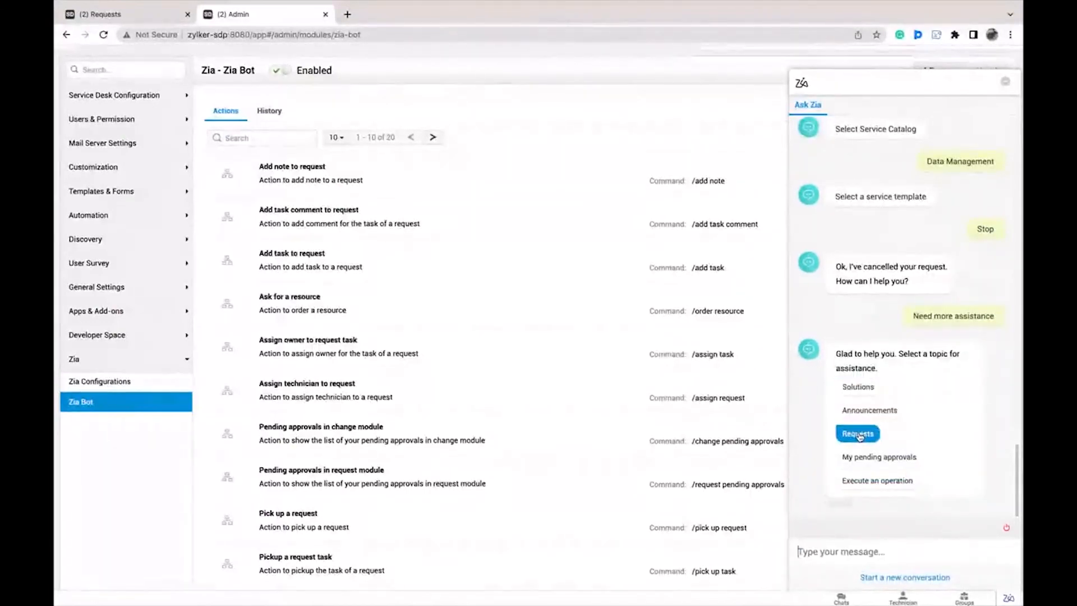
left_click(879, 457)
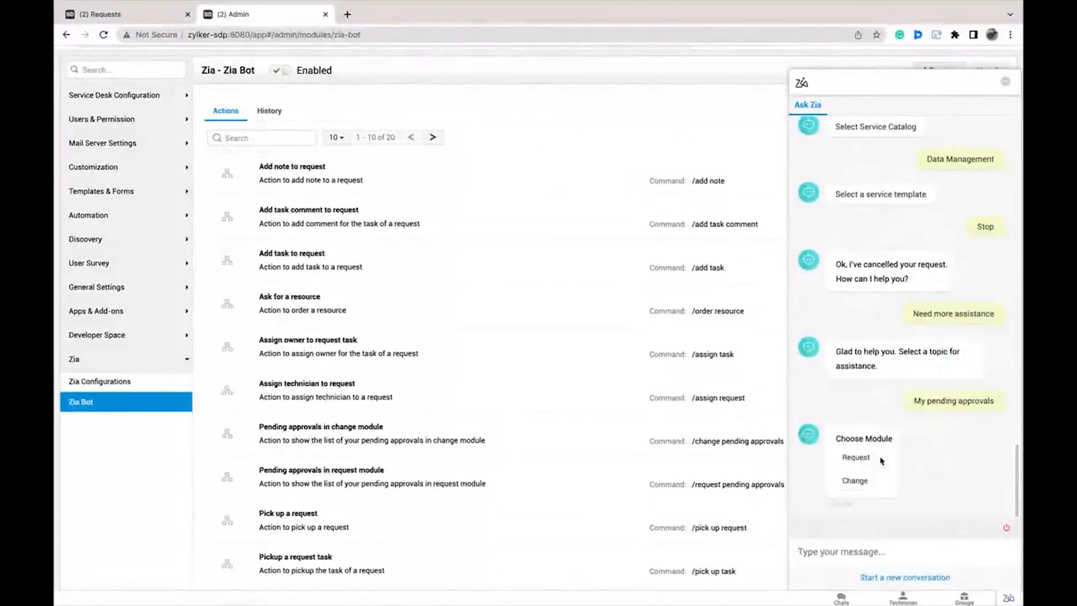
left_click(857, 457)
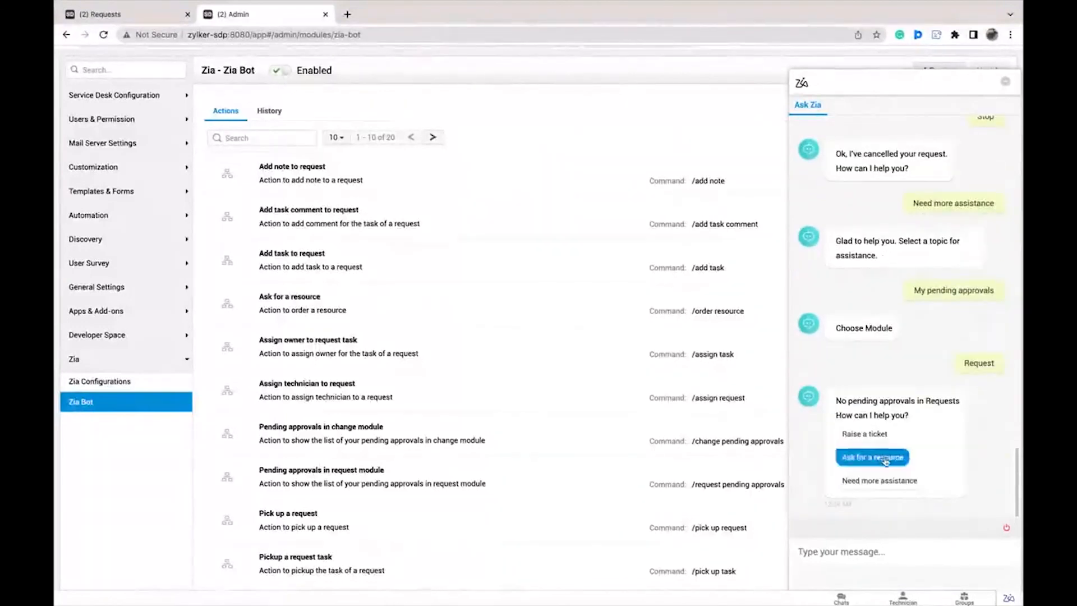
left_click(887, 481)
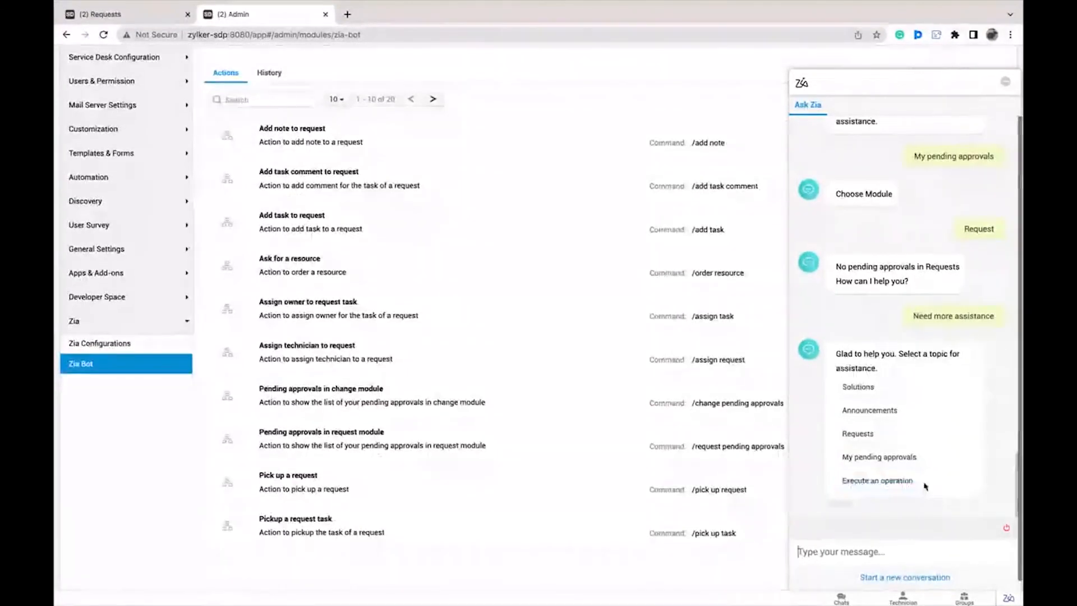
left_click(892, 481)
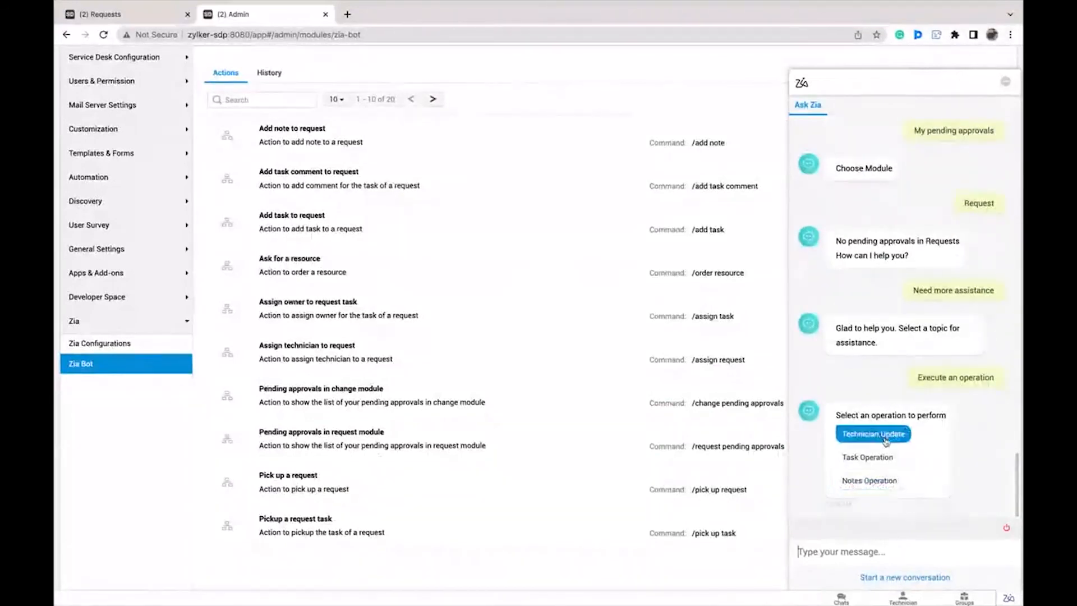